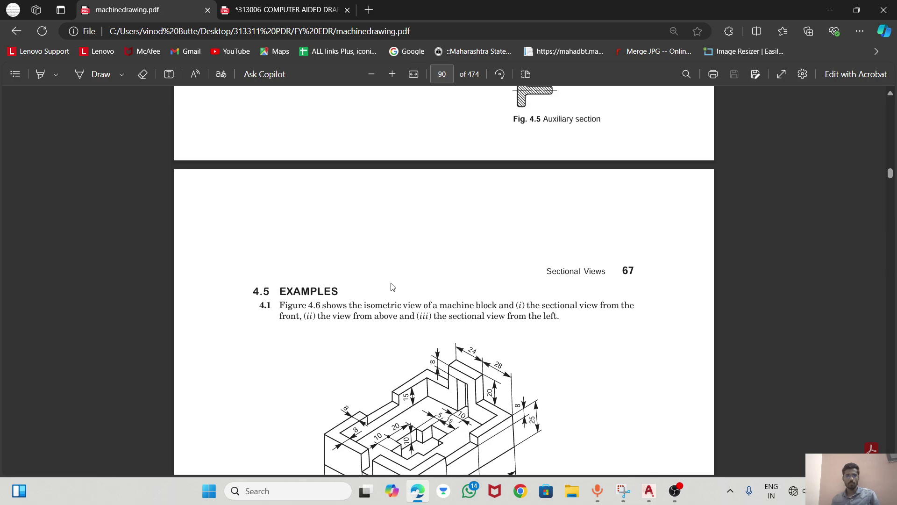
Review machinedrawing.pdf from the section 4.5 examples back to the Sectional Views introduction and the Fig. 4.1 principles of sectioning.
scroll(396, 274, up, 3)
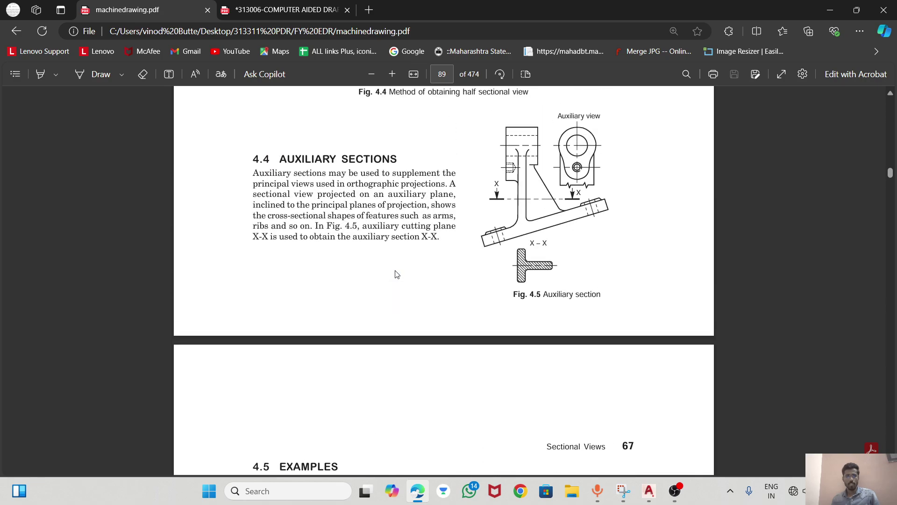
scroll(396, 274, up, 5)
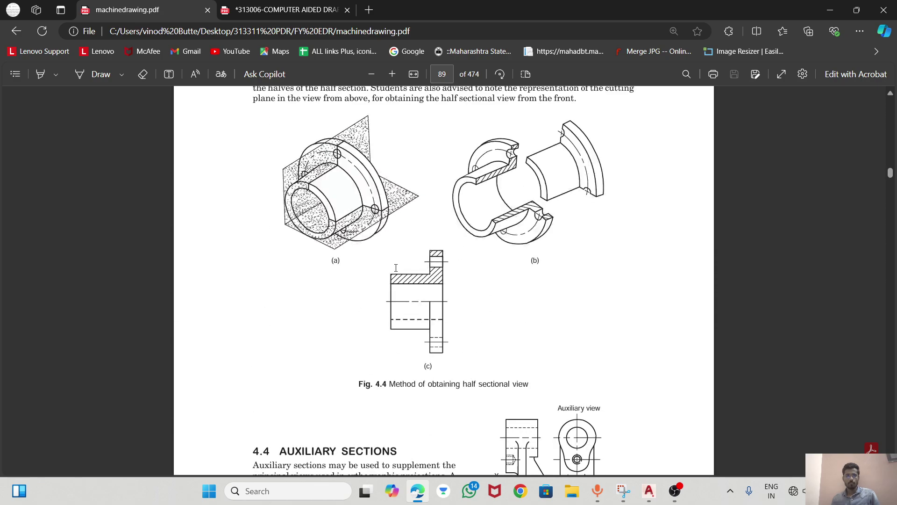
scroll(396, 268, up, 7)
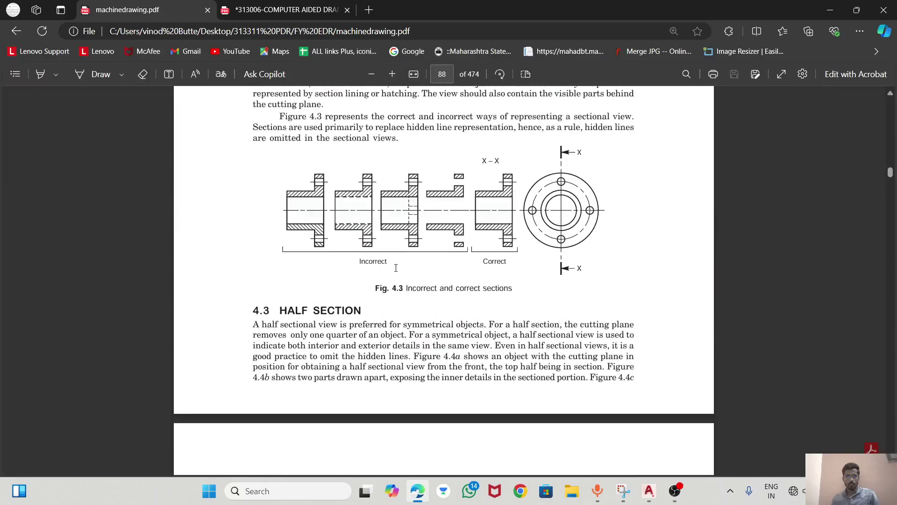
scroll(395, 267, up, 10)
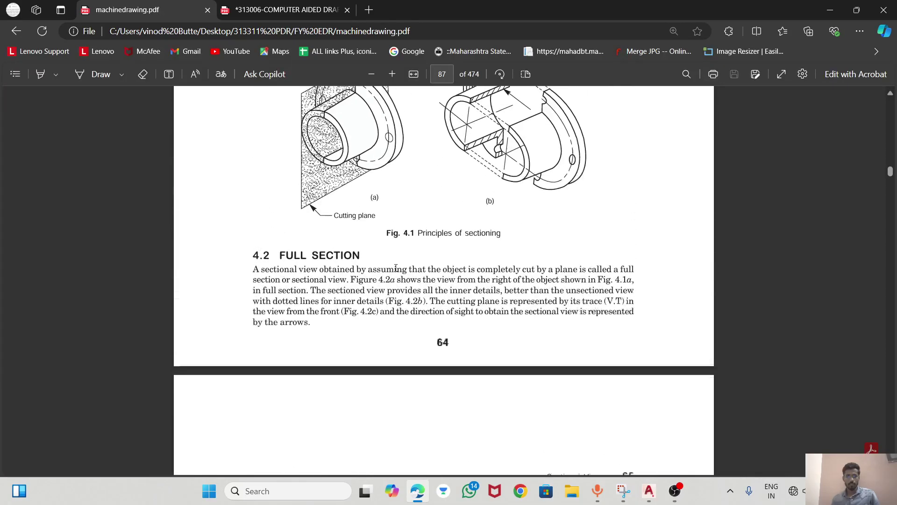
scroll(395, 268, up, 3)
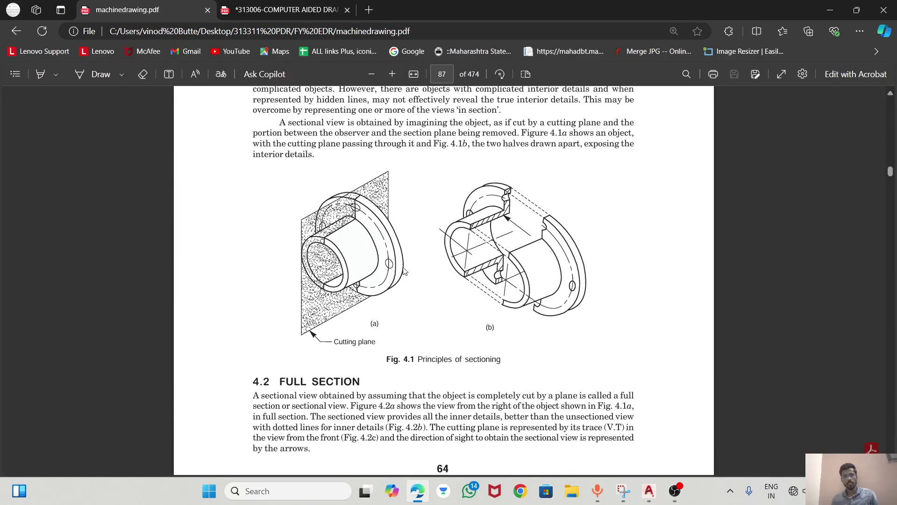
scroll(404, 271, up, 10)
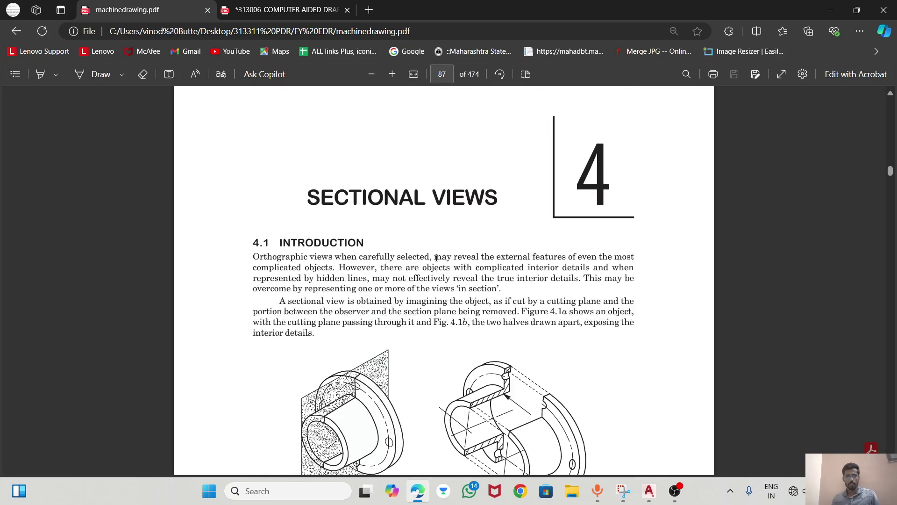
scroll(437, 257, down, 10)
scroll(425, 261, up, 2)
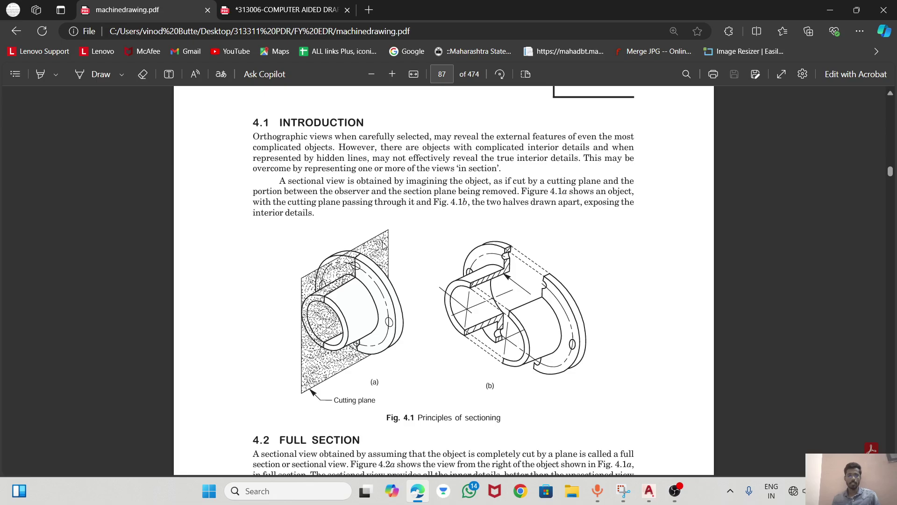
scroll(397, 245, up, 2)
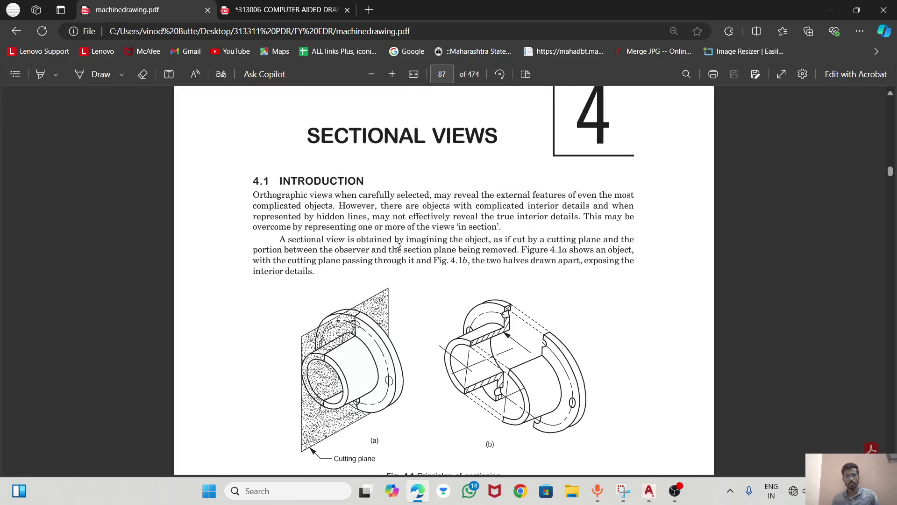
scroll(395, 255, down, 2)
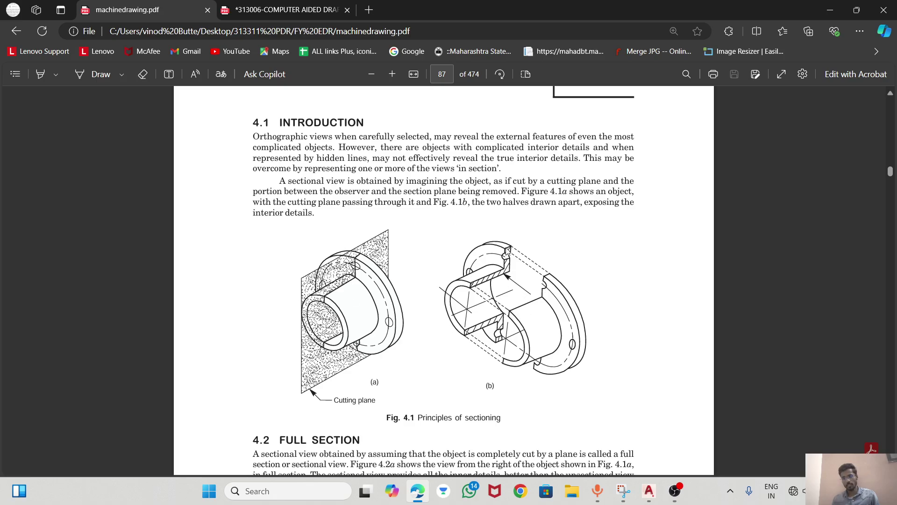
Examine the full, half and auxiliary section figures, followed by worked examples 4.1 and 4.2 of the Sectional Views chapter.
scroll(468, 280, down, 5)
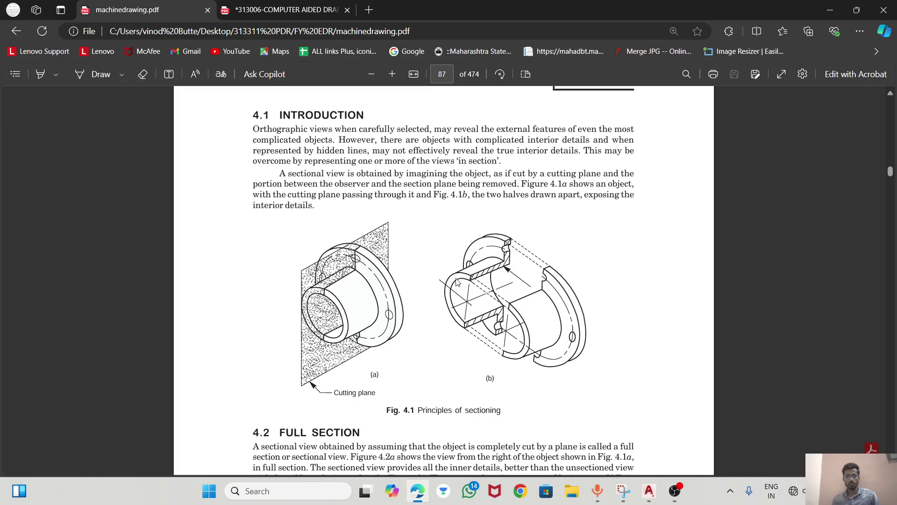
scroll(455, 278, down, 5)
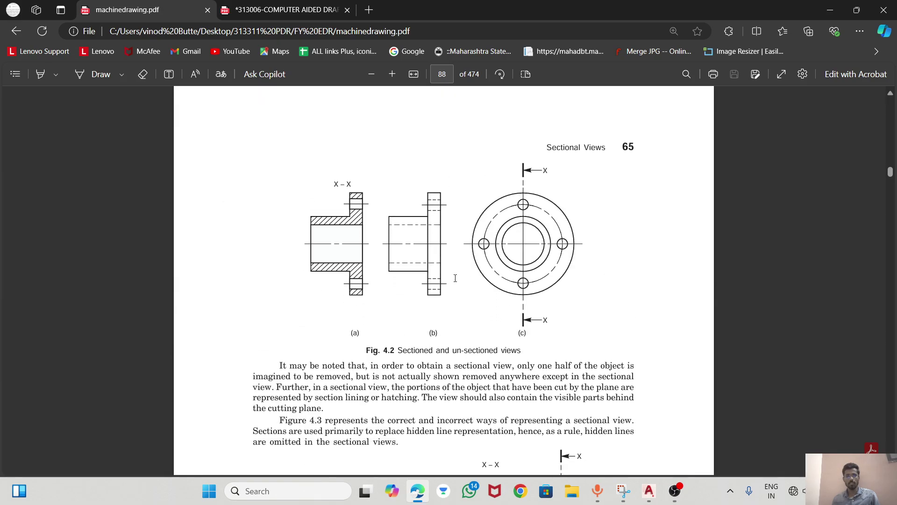
scroll(455, 278, up, 5)
scroll(455, 278, down, 8)
scroll(455, 278, down, 6)
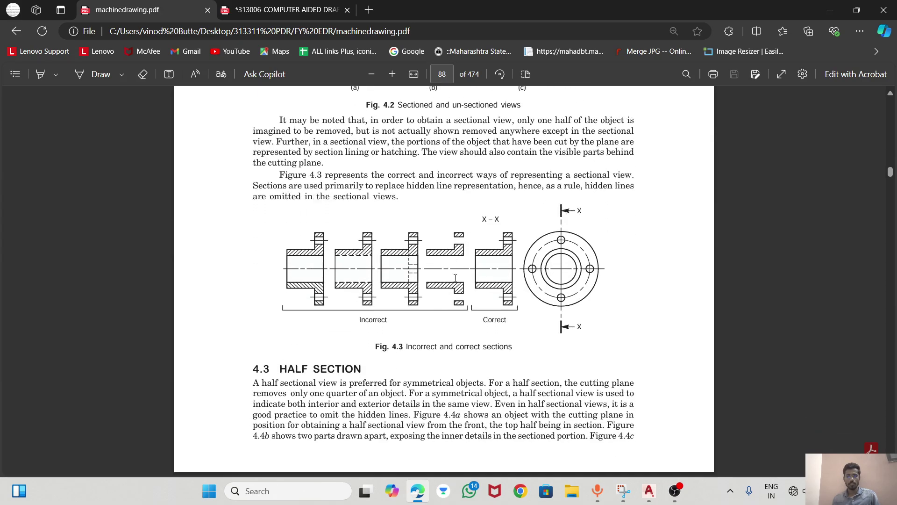
scroll(455, 278, down, 14)
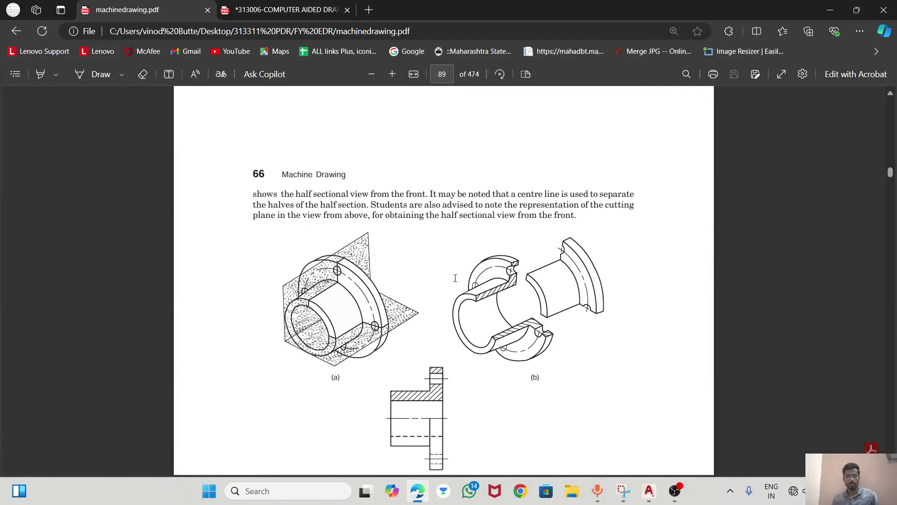
scroll(455, 278, down, 1)
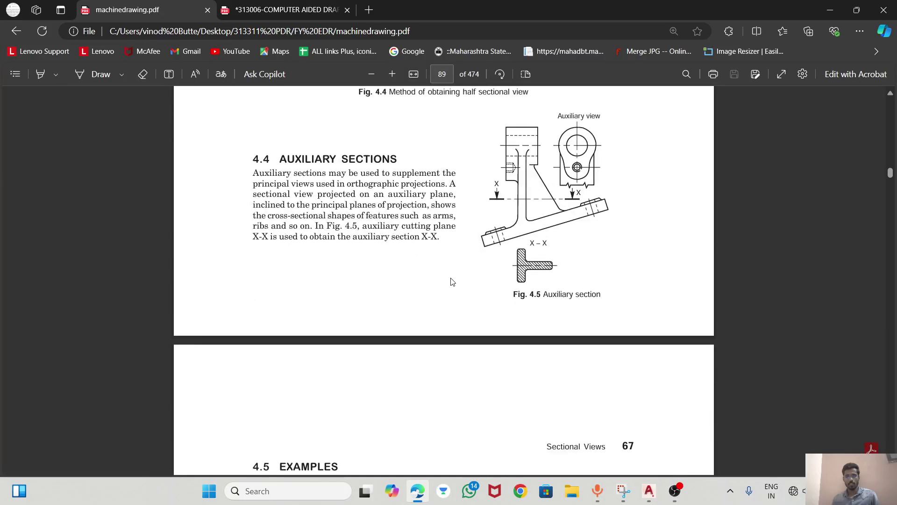
scroll(453, 279, down, 5)
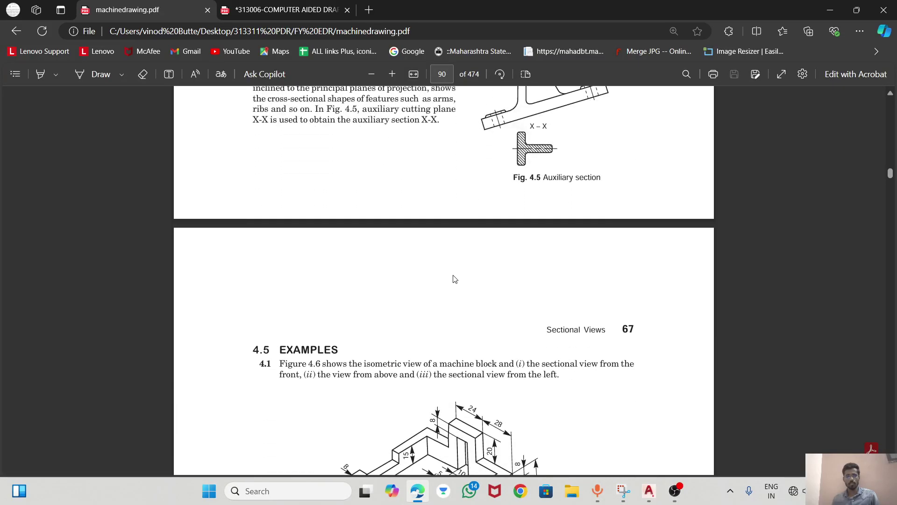
scroll(455, 279, down, 7)
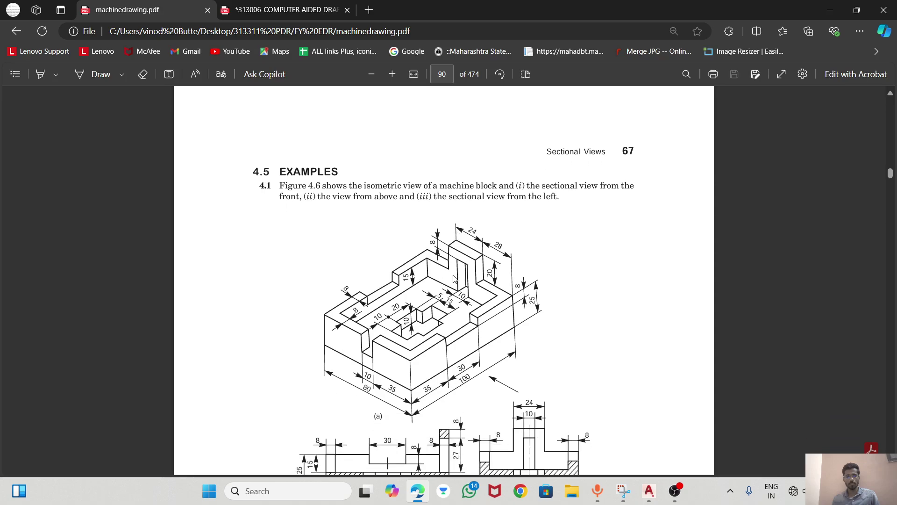
scroll(456, 279, down, 10)
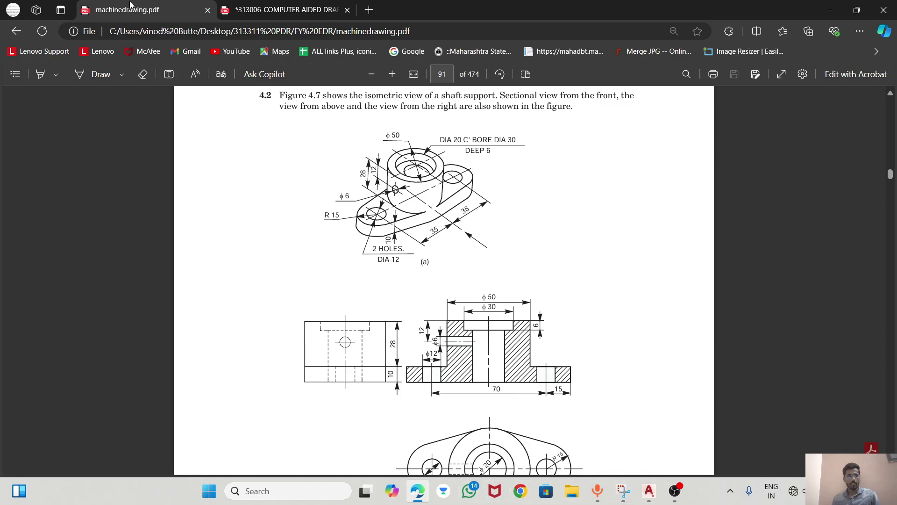
In the Computer Aided Drafting syllabus PDF, highlight "two problems of sectional" in the description of practical 7.
click(290, 6)
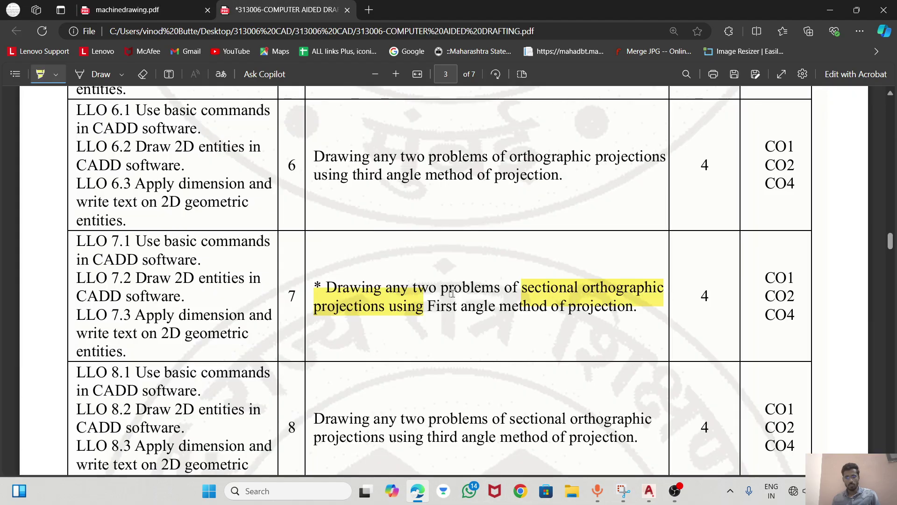
mouse_move(429, 287)
mouse_down()
mouse_move(327, 285)
mouse_move(556, 287)
mouse_up()
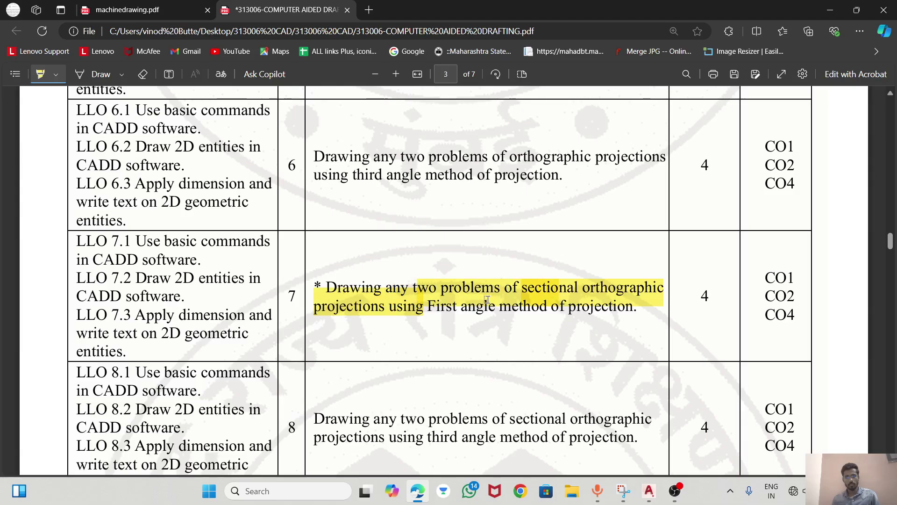
Examine the shaft support example 4.2 in machinedrawing.pdf and the Fig. Prob. 1 image in Snipping Tool.
click(145, 10)
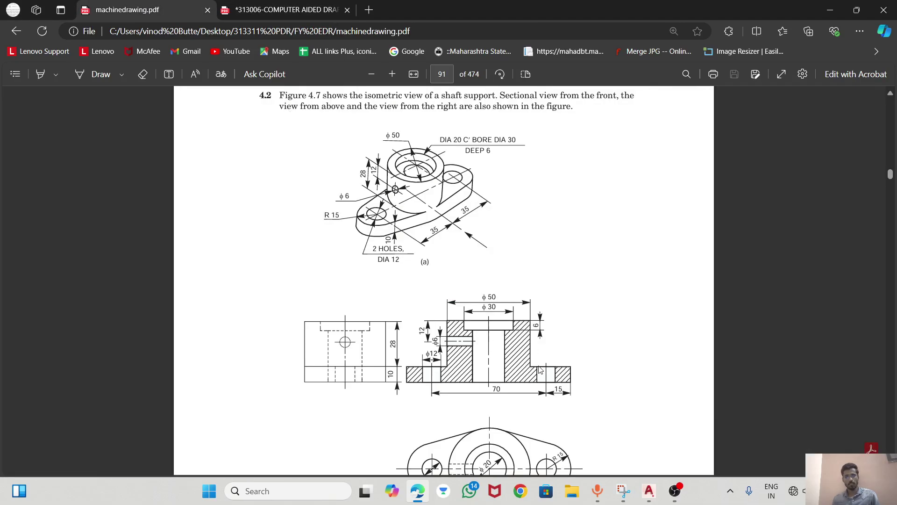
click(621, 490)
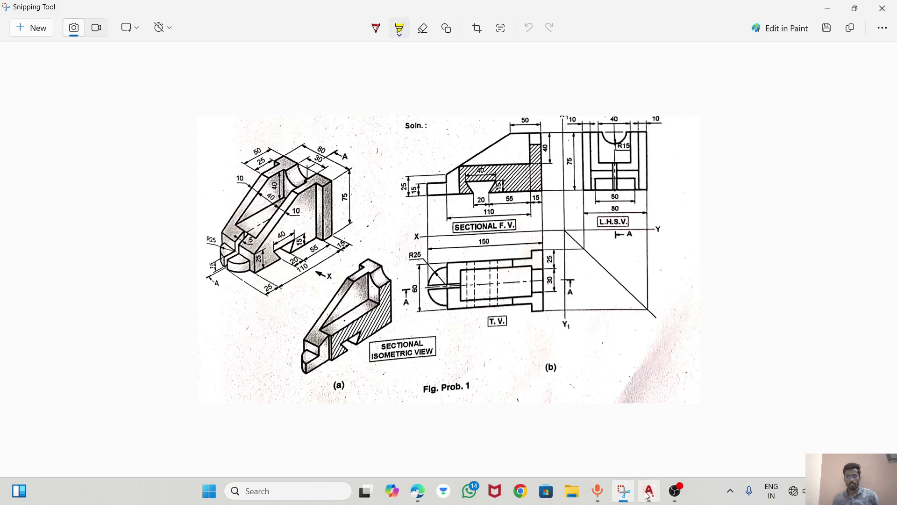
click(417, 490)
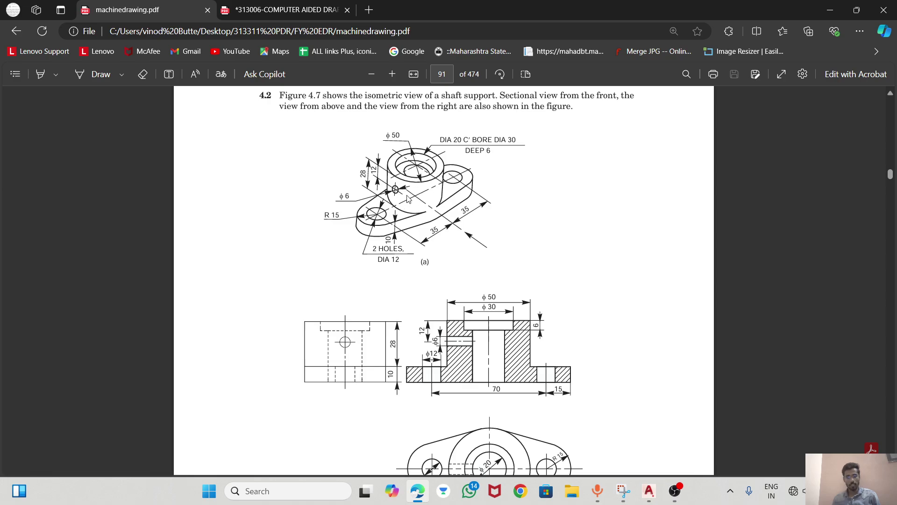
scroll(451, 203, down, 1)
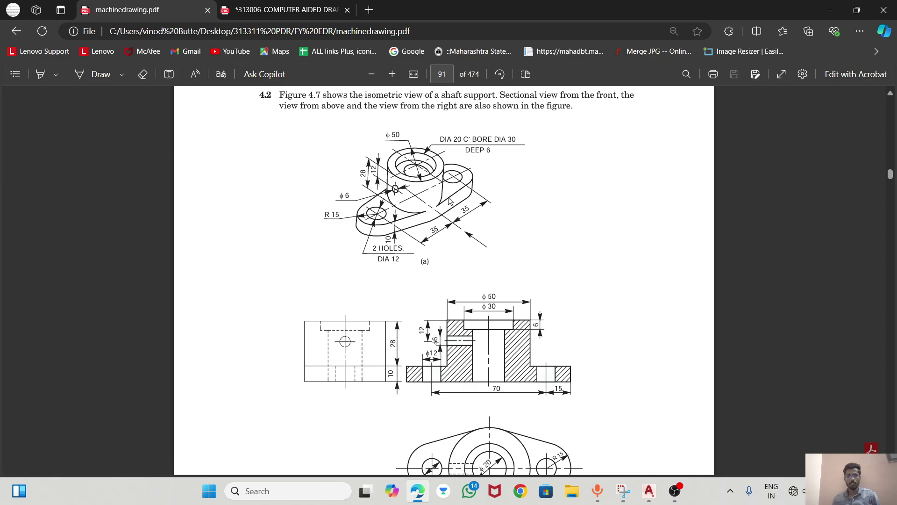
scroll(449, 201, up, 1)
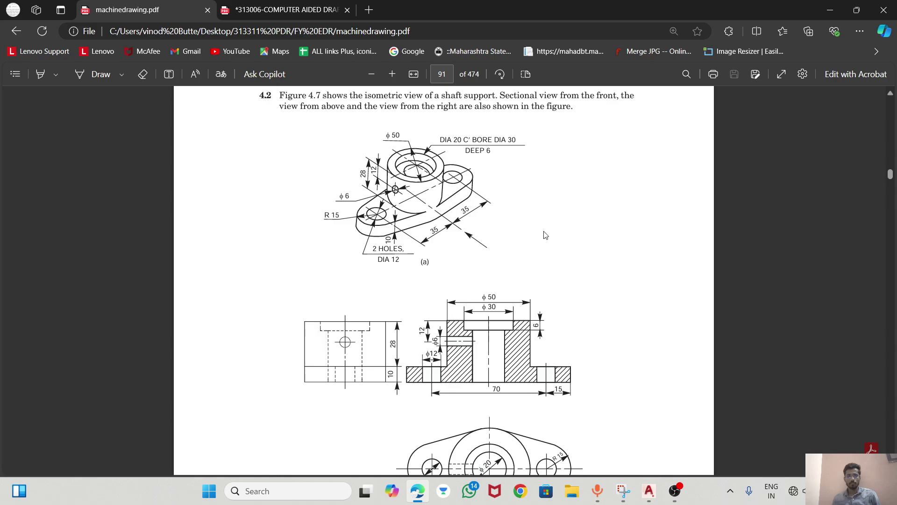
mouse_move(649, 490)
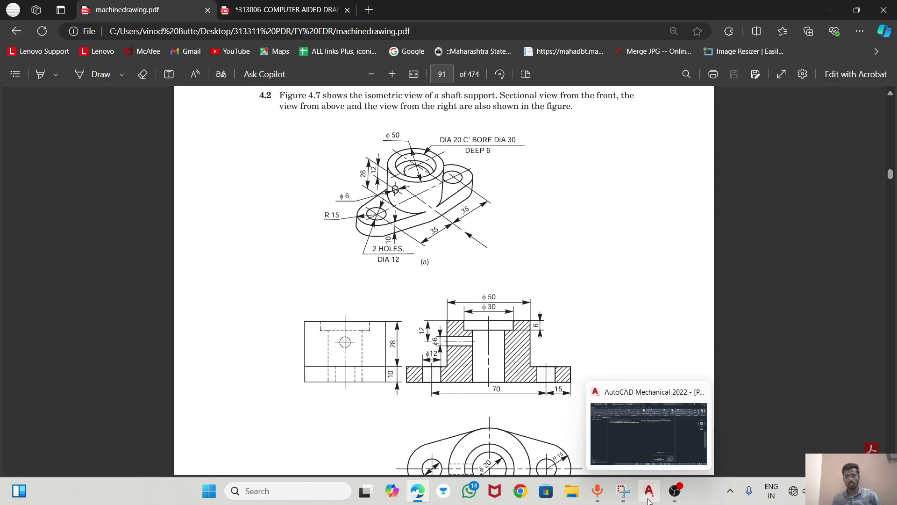
In Snipping Tool, circle both section-plane A labels on the isometric view of Fig. Prob. 1 with the red pen.
click(624, 490)
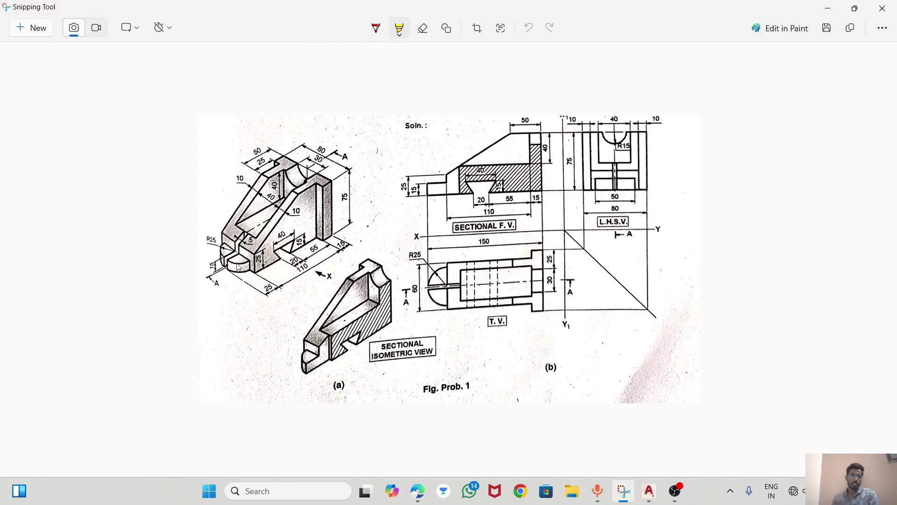
click(374, 30)
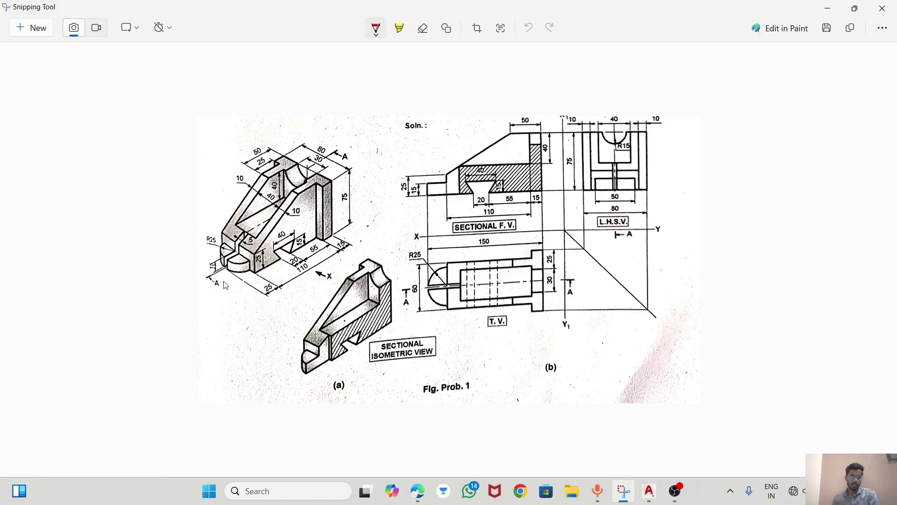
mouse_move(223, 281)
mouse_down()
mouse_move(212, 279)
mouse_move(213, 290)
mouse_move(223, 287)
mouse_up()
mouse_move(349, 153)
mouse_down()
mouse_move(330, 158)
mouse_move(342, 165)
mouse_move(354, 155)
mouse_up()
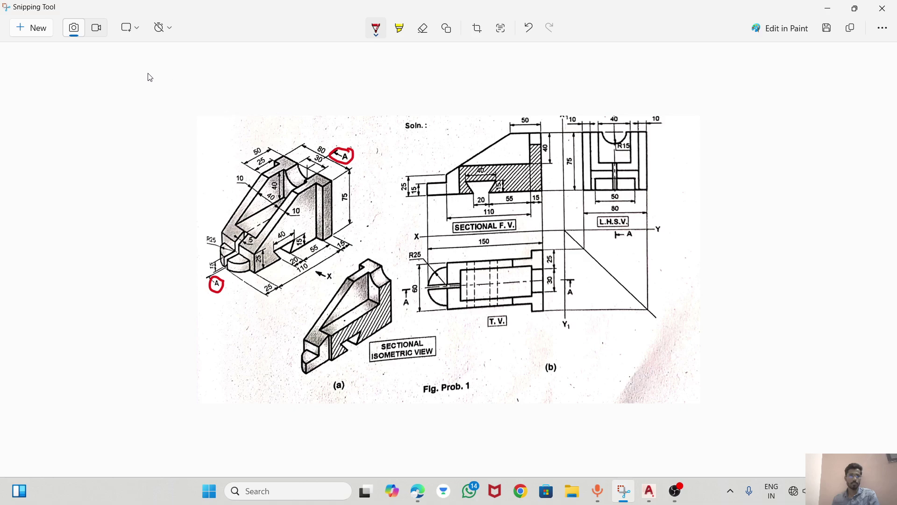
Sketch a horizontal dashed cutting-plane line above the figure, with an upward arrow and the letter A at each end.
drag(148, 73, 421, 75)
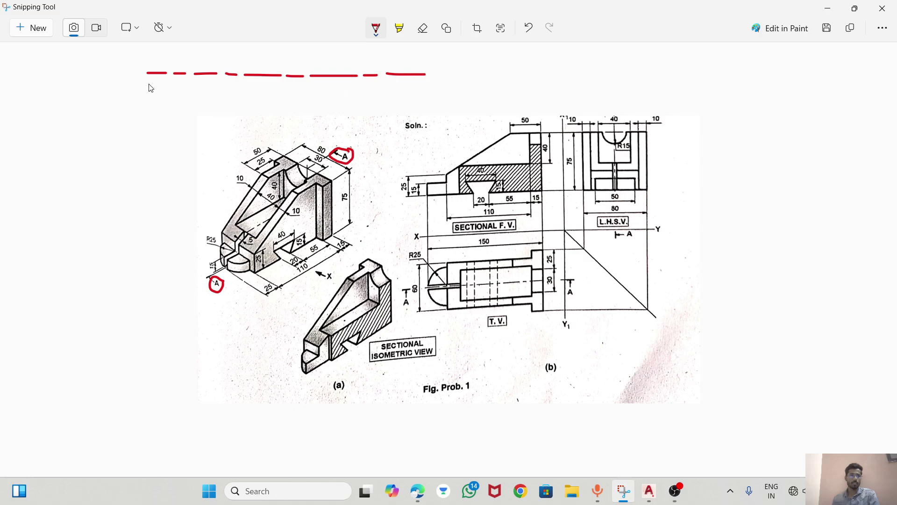
drag(153, 76, 150, 112)
mouse_move(154, 78)
mouse_down()
mouse_move(109, 113)
mouse_move(125, 112)
mouse_move(123, 105)
mouse_up()
mouse_move(412, 75)
mouse_down()
mouse_move(414, 111)
mouse_move(412, 77)
mouse_move(427, 88)
mouse_move(377, 106)
mouse_move(391, 110)
mouse_move(390, 97)
mouse_up()
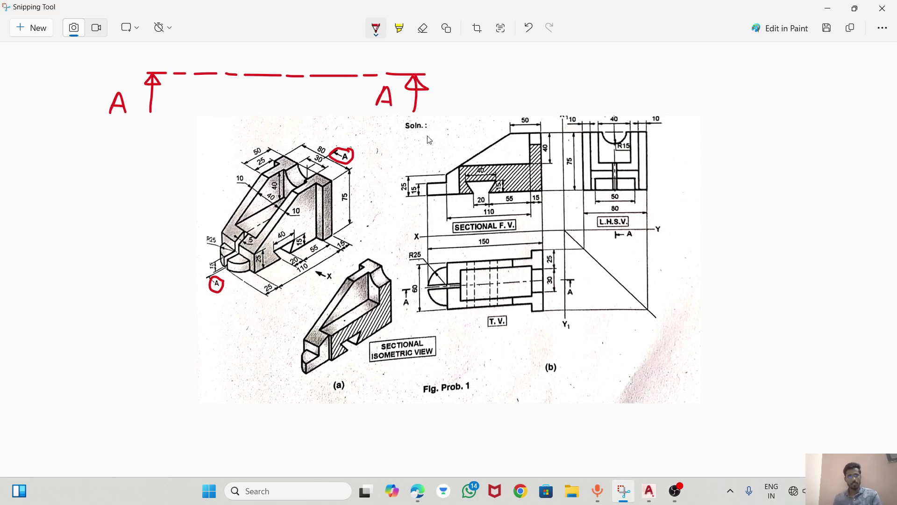
Erase the cutting-plane sketch above the figure and the red circles around the A labels.
click(423, 28)
mouse_move(449, 87)
mouse_down()
mouse_move(365, 78)
mouse_move(424, 103)
mouse_up()
drag(313, 50, 405, 62)
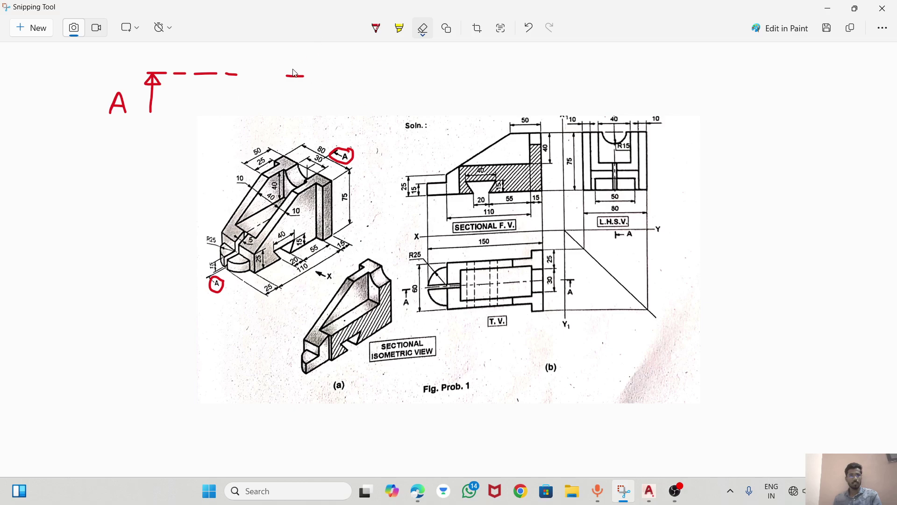
mouse_move(293, 73)
mouse_down()
mouse_move(164, 89)
mouse_move(176, 56)
mouse_move(180, 80)
mouse_move(235, 74)
mouse_up()
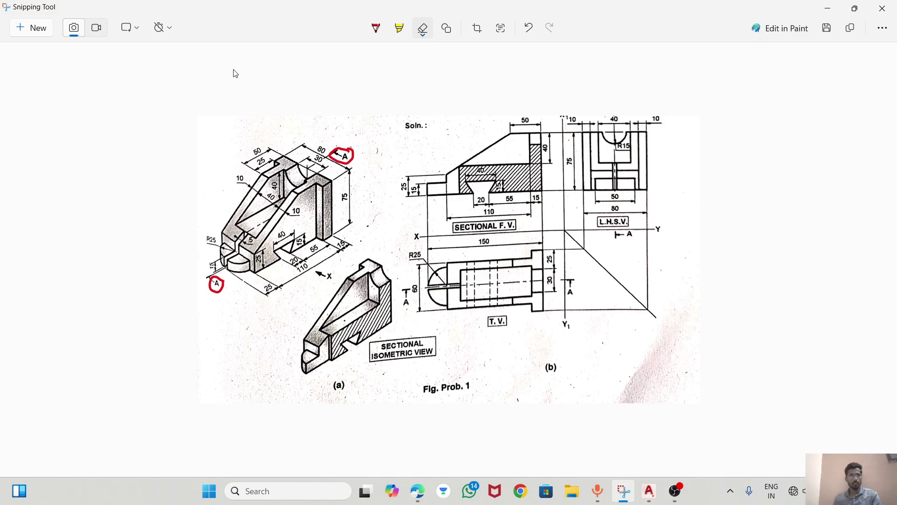
drag(330, 167, 211, 293)
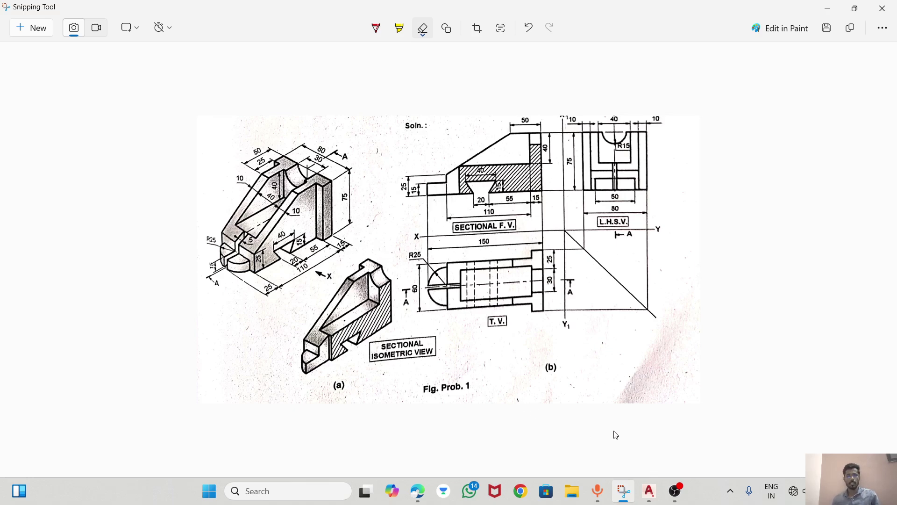
Switch to AutoCAD Mechanical and inspect the practical 7 drawing sheet and its title block.
click(649, 491)
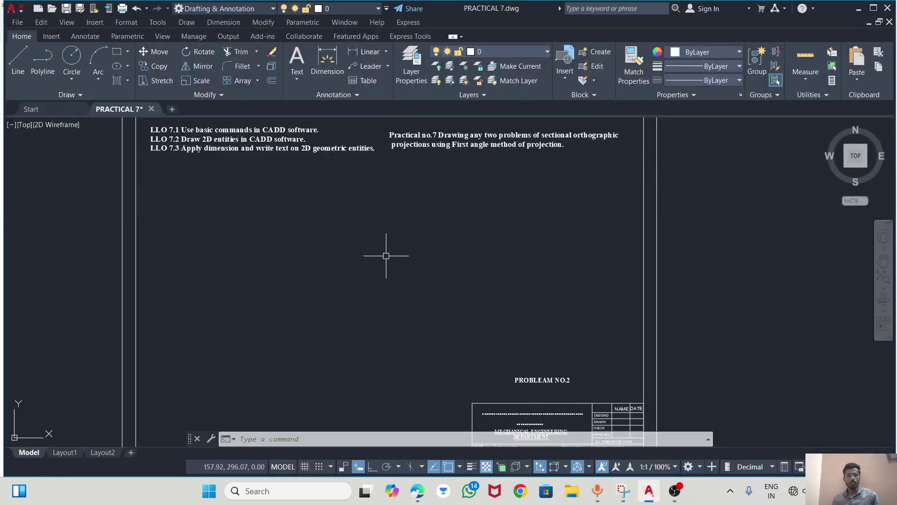
scroll(386, 254, down, 2)
scroll(481, 345, up, 2)
scroll(485, 378, down, 1)
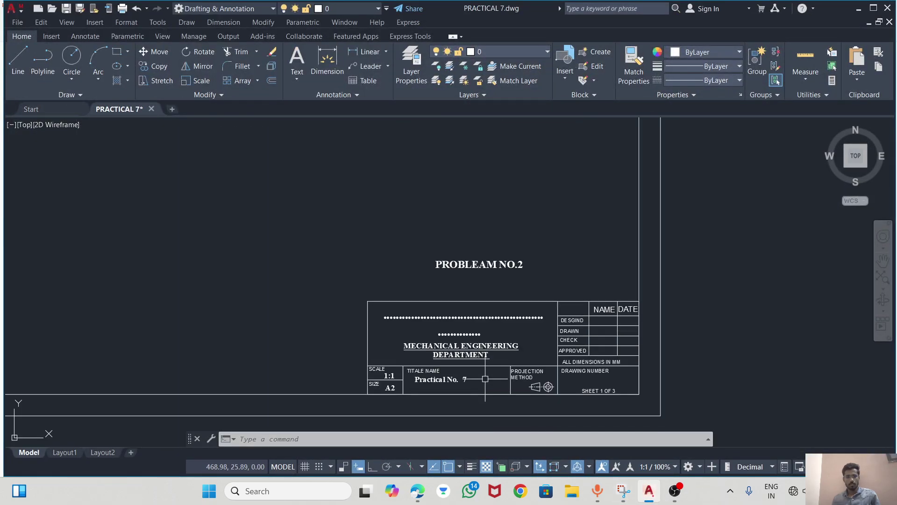
Erase the existing dimensioned front and top views above the practical 7 sheet.
scroll(340, 278, down, 1)
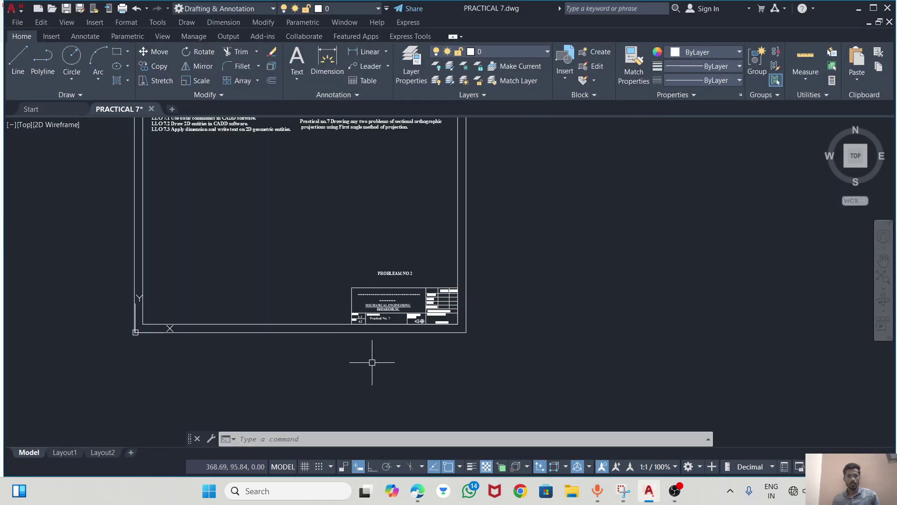
scroll(345, 280, up, 2)
scroll(323, 302, down, 1)
scroll(324, 302, down, 2)
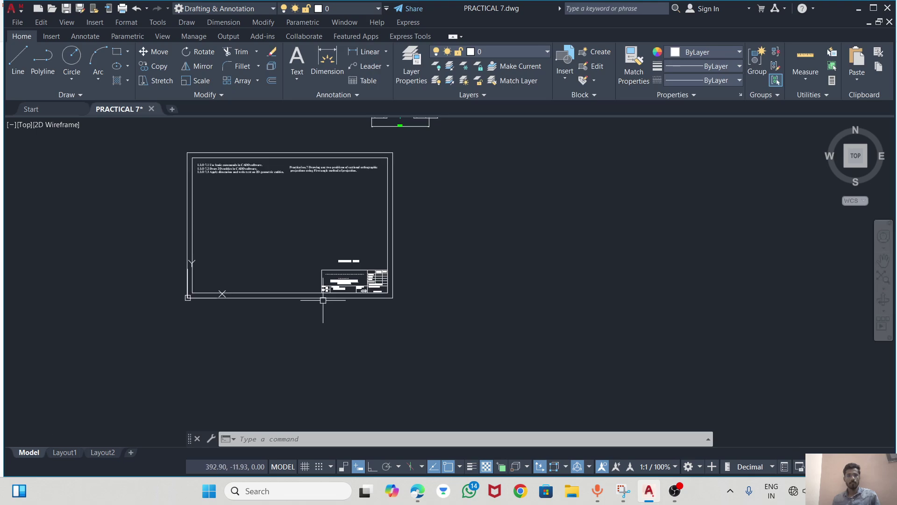
scroll(367, 187, down, 3)
scroll(404, 148, down, 1)
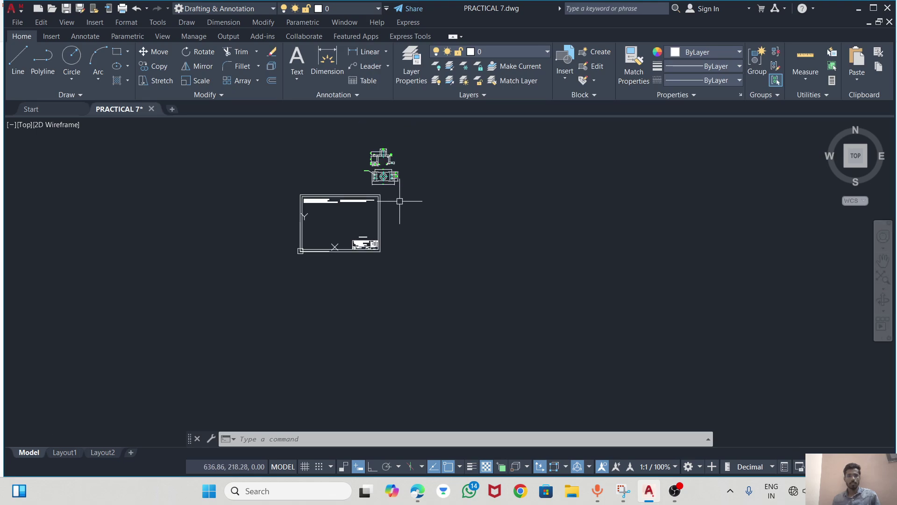
scroll(400, 196, up, 4)
click(247, 125)
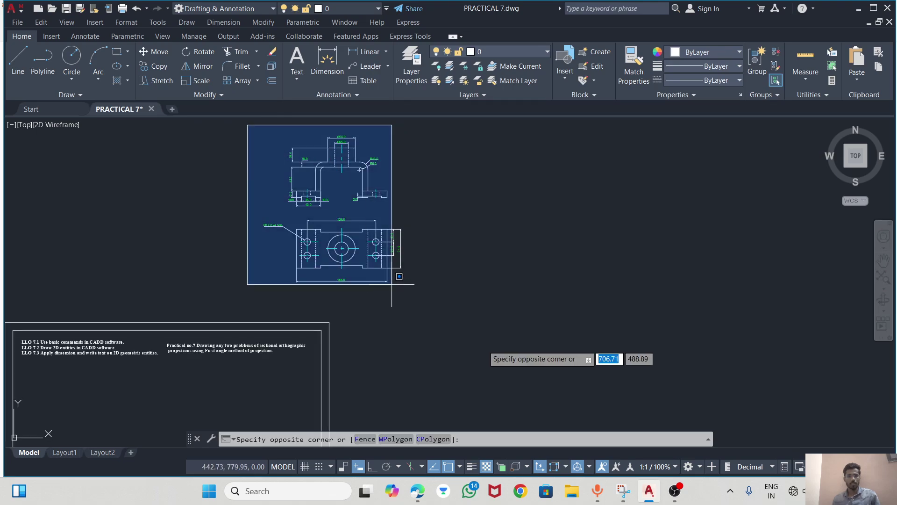
click(467, 294)
key(Delete)
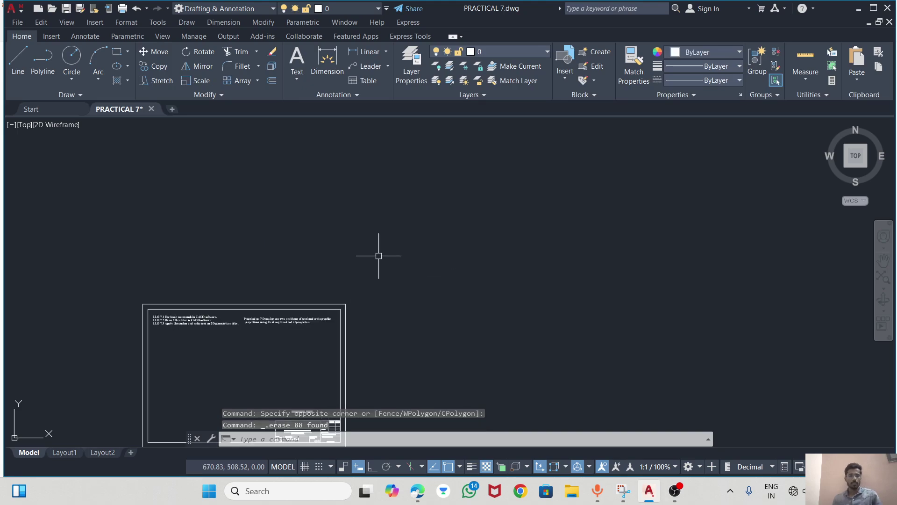
key(alt+Tab)
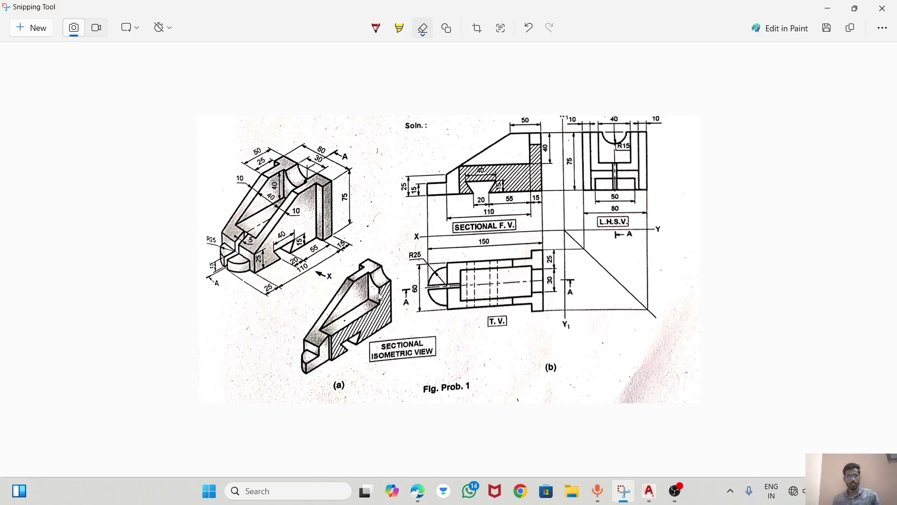
key(alt+Tab)
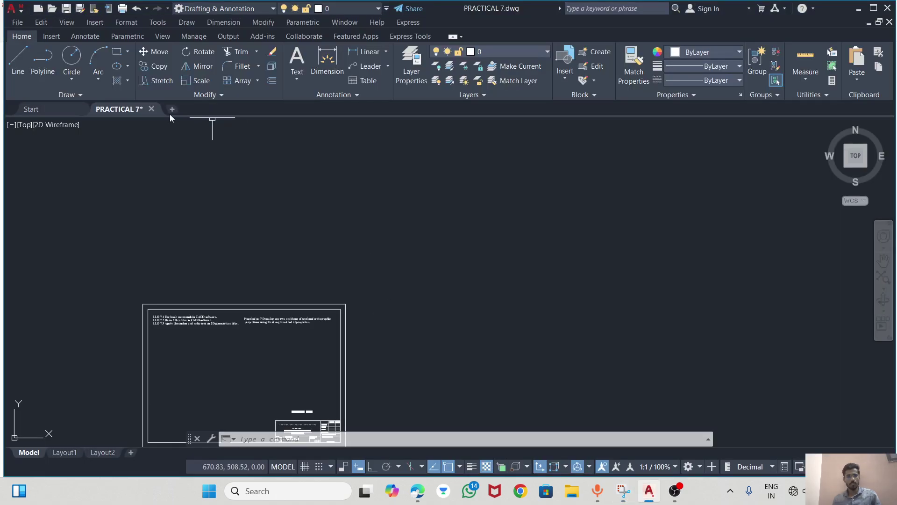
click(12, 59)
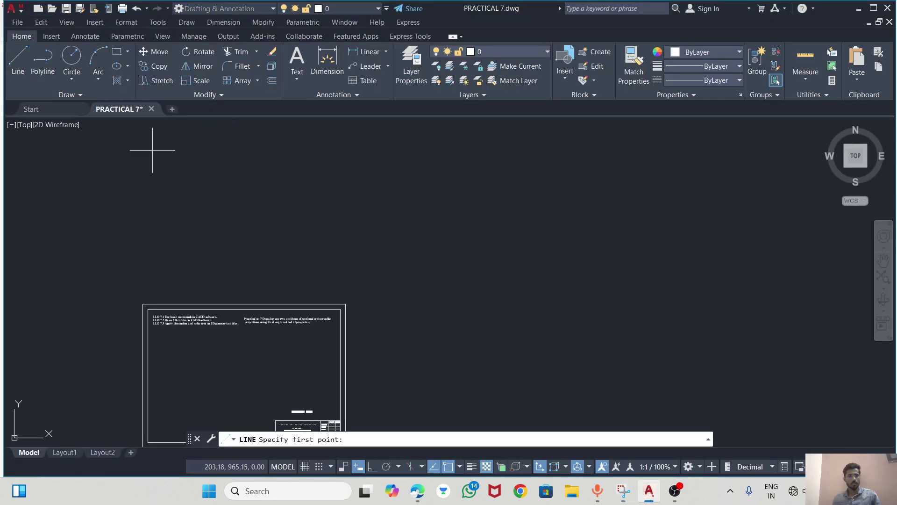
click(372, 147)
key(Escape)
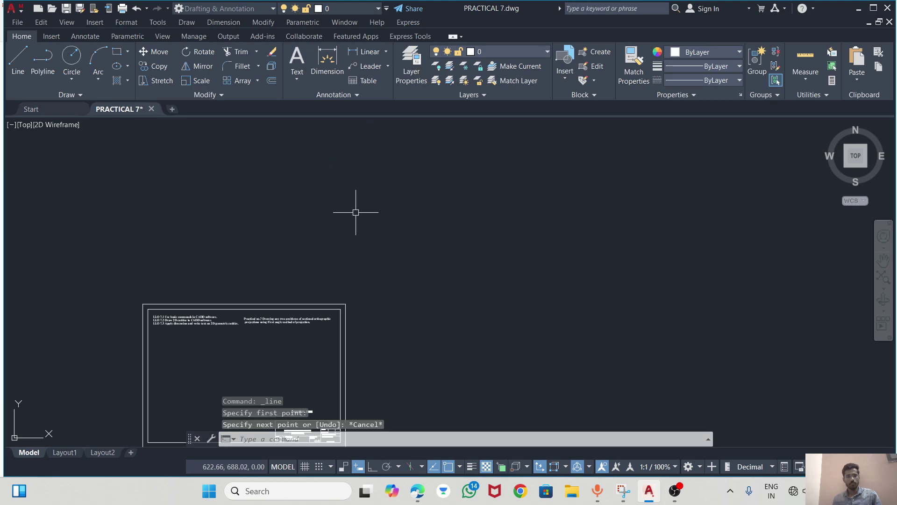
With Ortho on, draw a 75 mm vertical line downward in the empty area to the right of the sheet.
scroll(324, 208, down, 2)
scroll(388, 203, up, 2)
scroll(292, 206, up, 2)
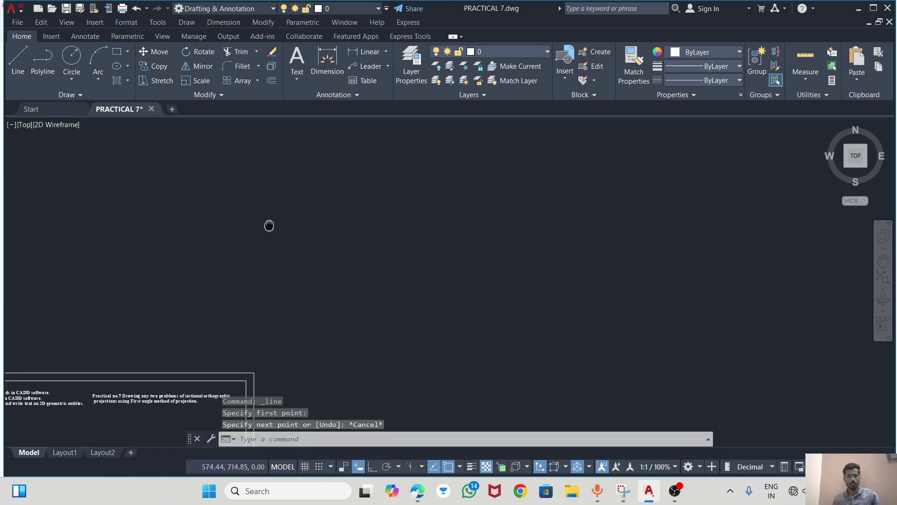
scroll(234, 222, down, 5)
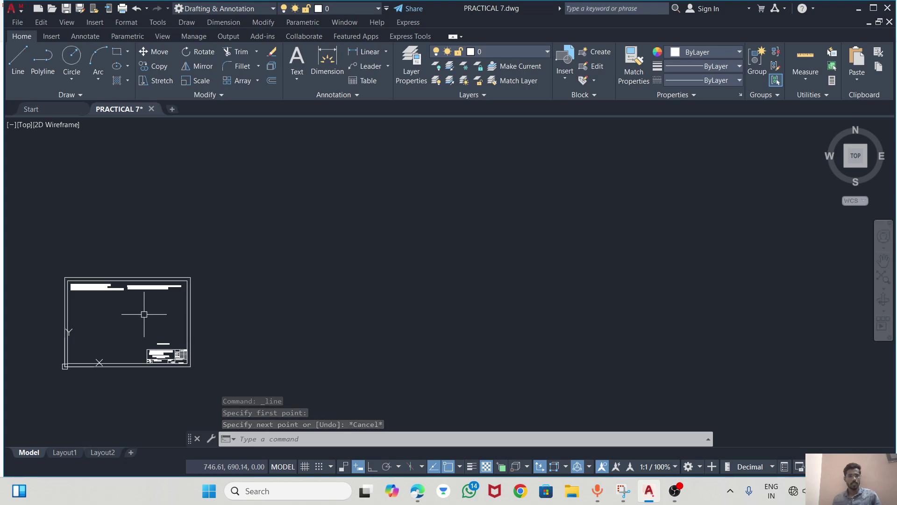
scroll(247, 233, up, 2)
click(19, 62)
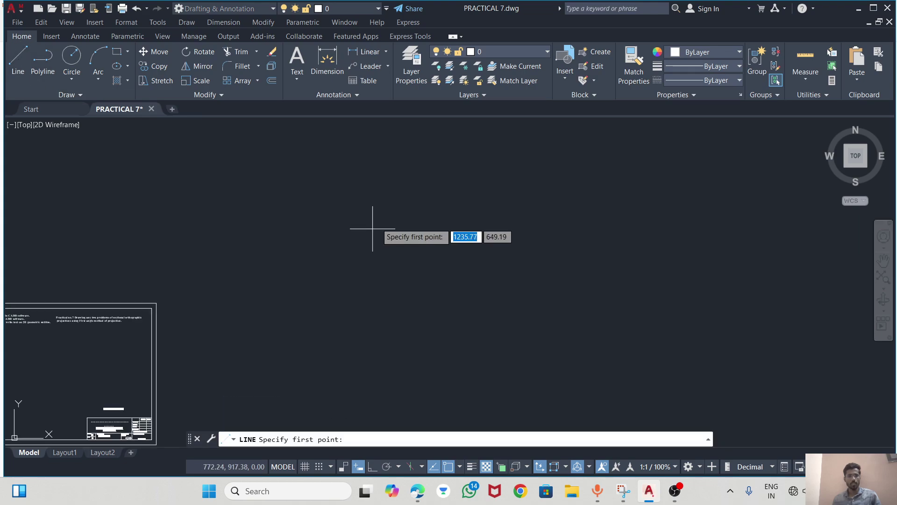
click(388, 179)
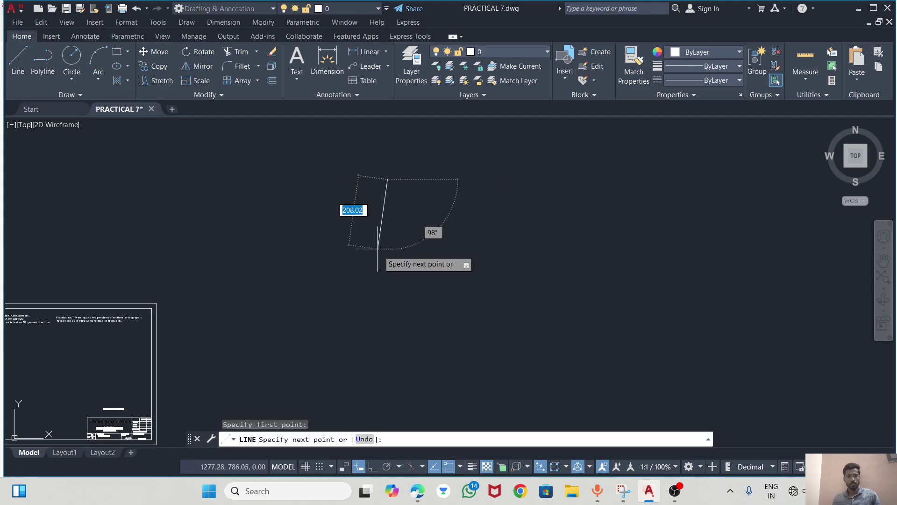
click(373, 466)
text(7)
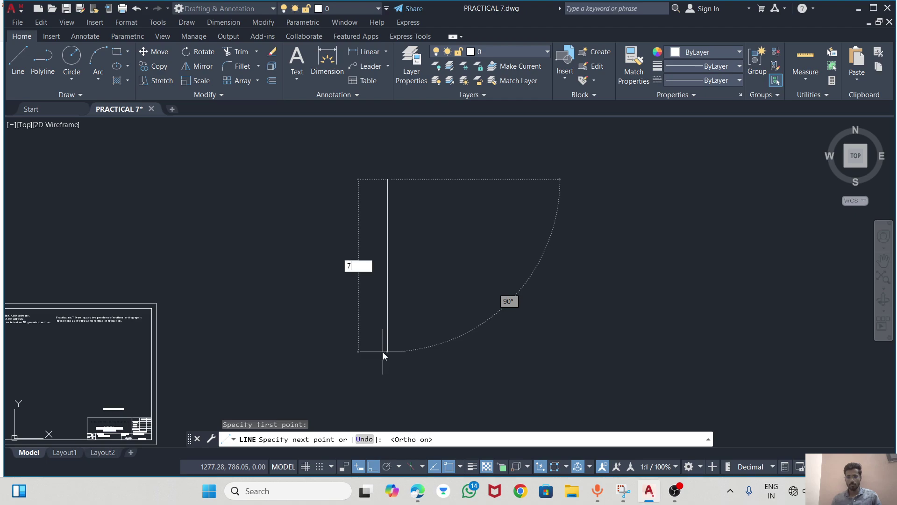
text(5)
key(Return)
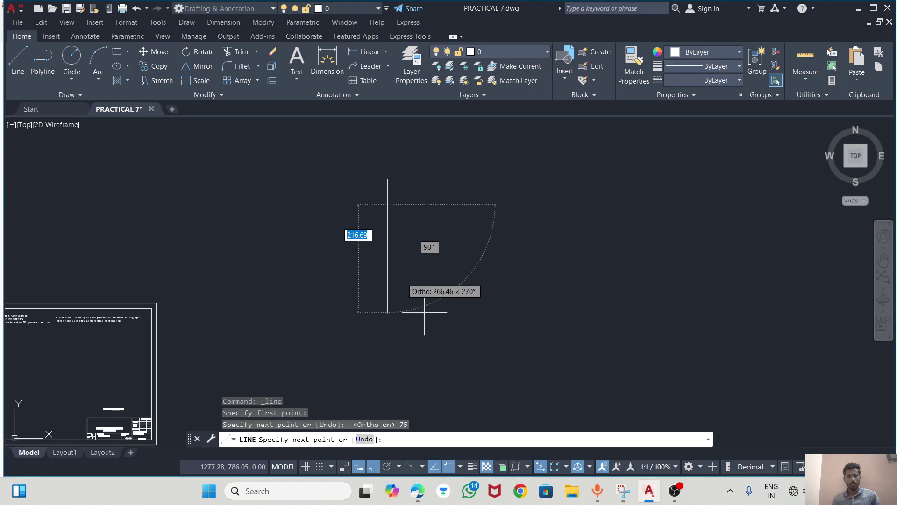
Continue the line 70 mm horizontally to the left from the lower end of the vertical edge, following Fig. Prob. 1.
scroll(355, 191, up, 2)
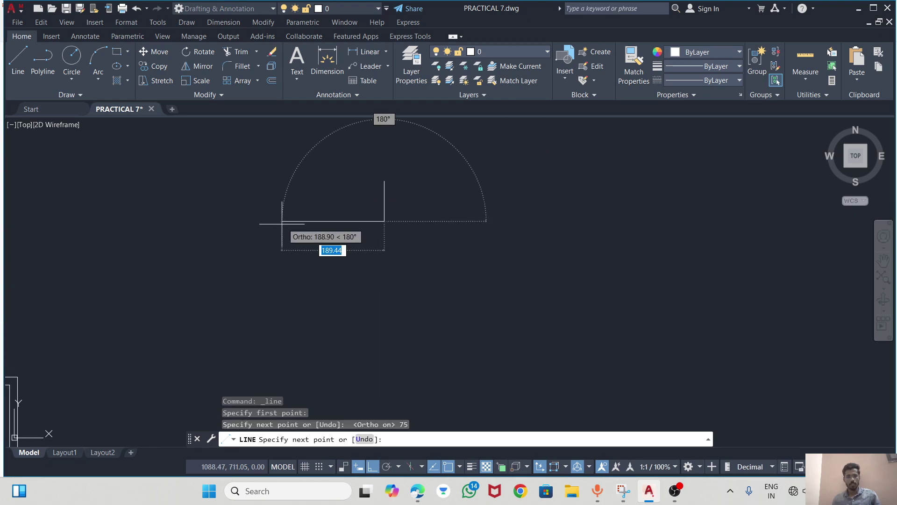
key(alt+Tab)
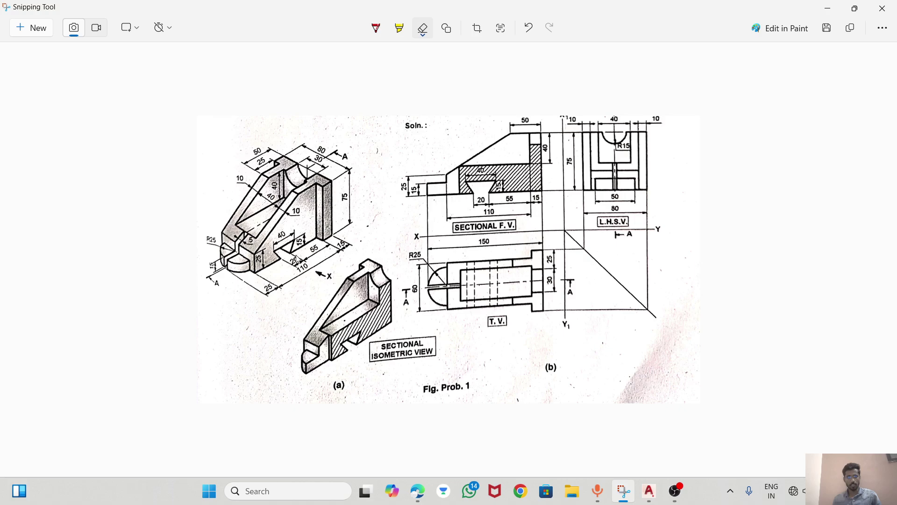
ctrl+scroll(333, 254, up, 4)
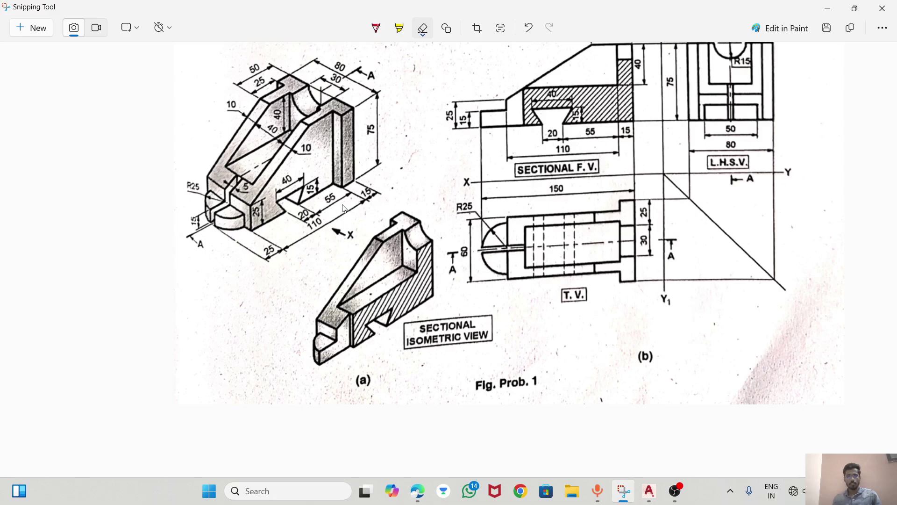
key(alt+Tab)
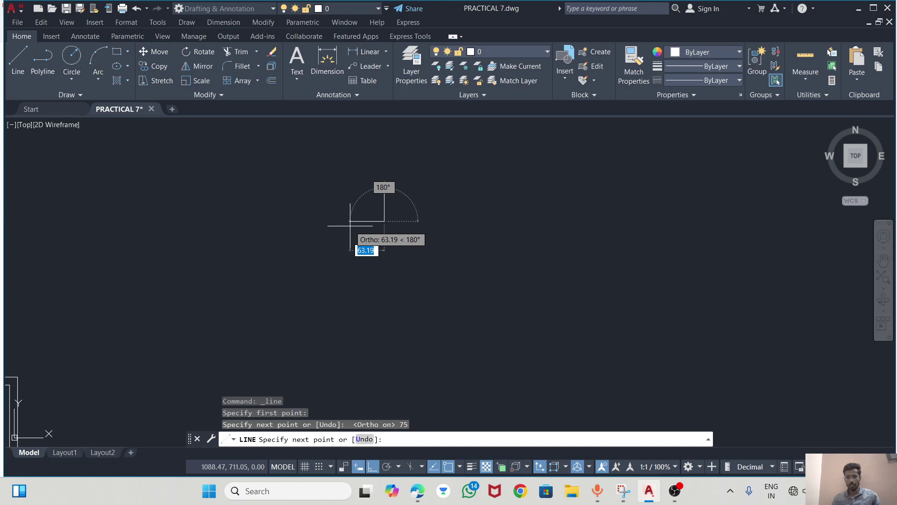
text(70)
key(Return)
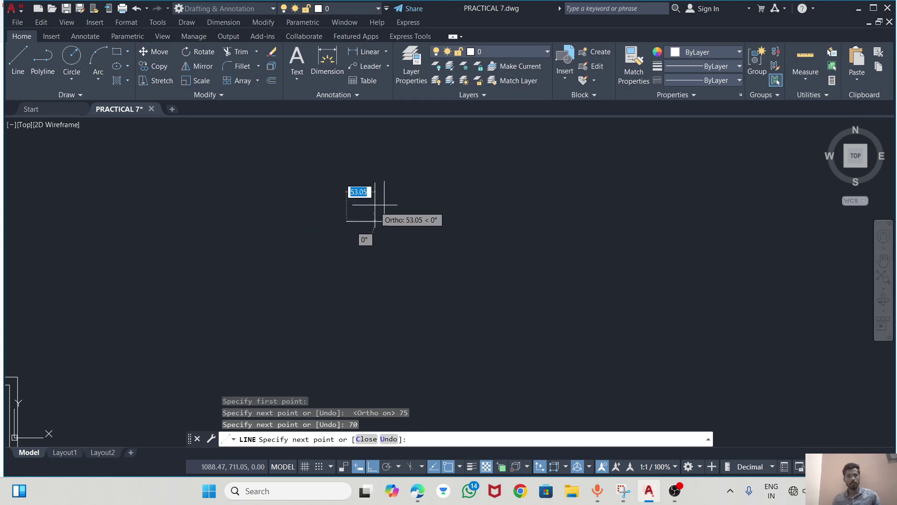
Leave a 20 mm slot gap left of the 70 mm base line and draw a collinear 55 mm line further left.
key(alt+Tab)
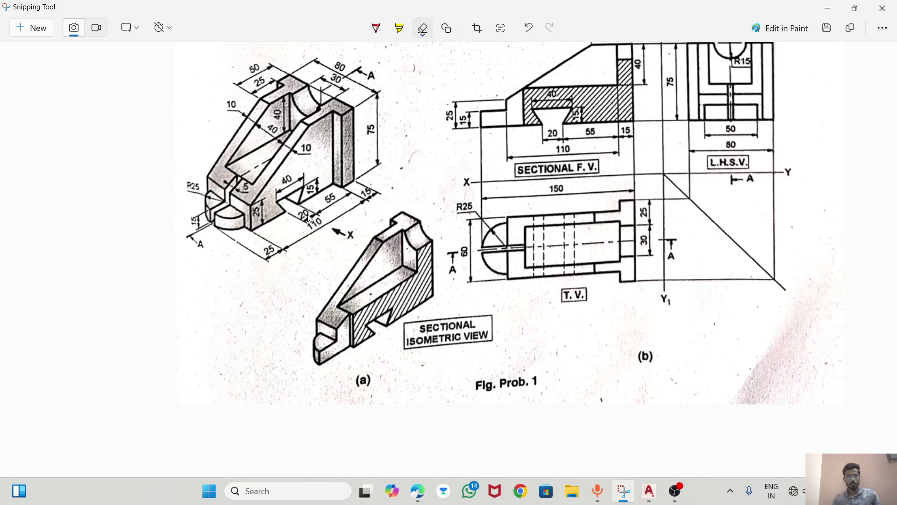
key(alt+Tab)
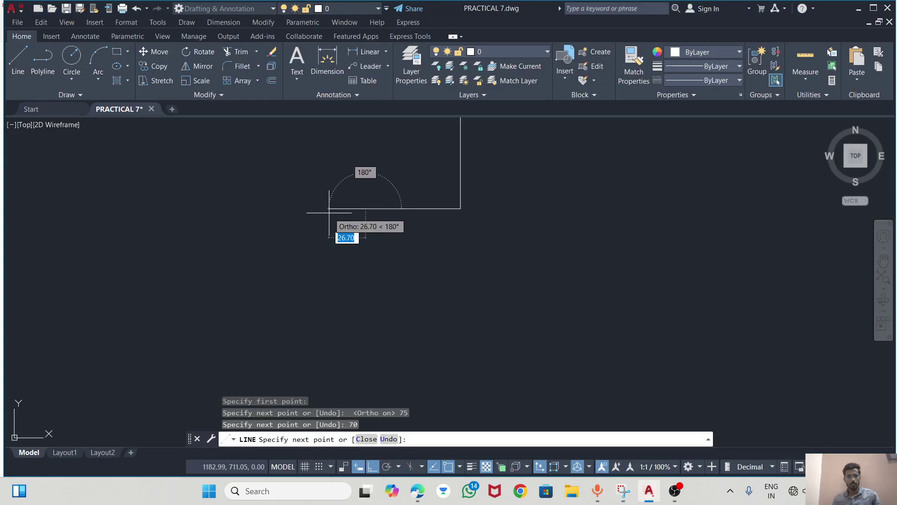
key(alt+Tab)
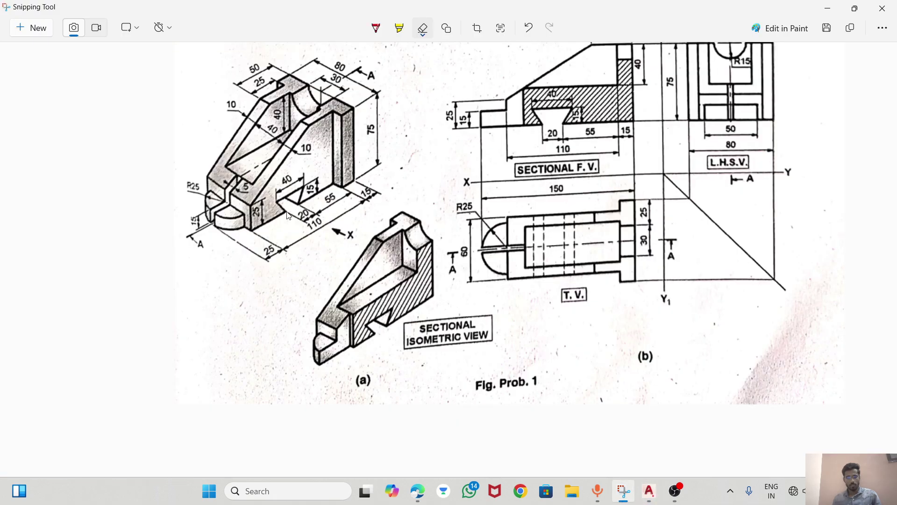
key(alt+Tab)
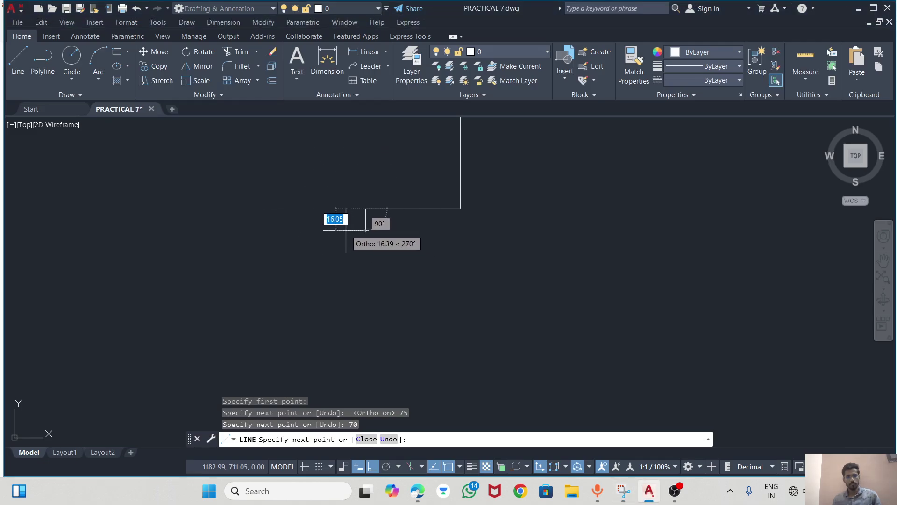
key(Escape)
key(space)
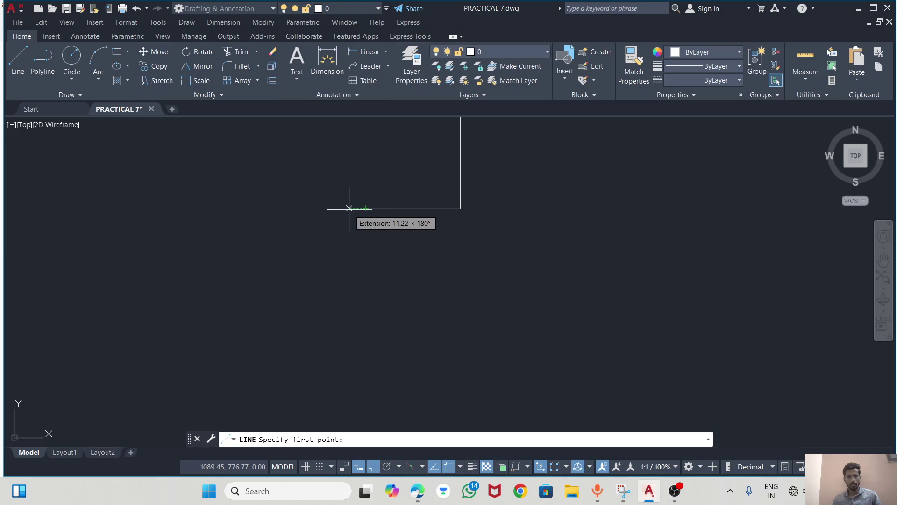
text(20)
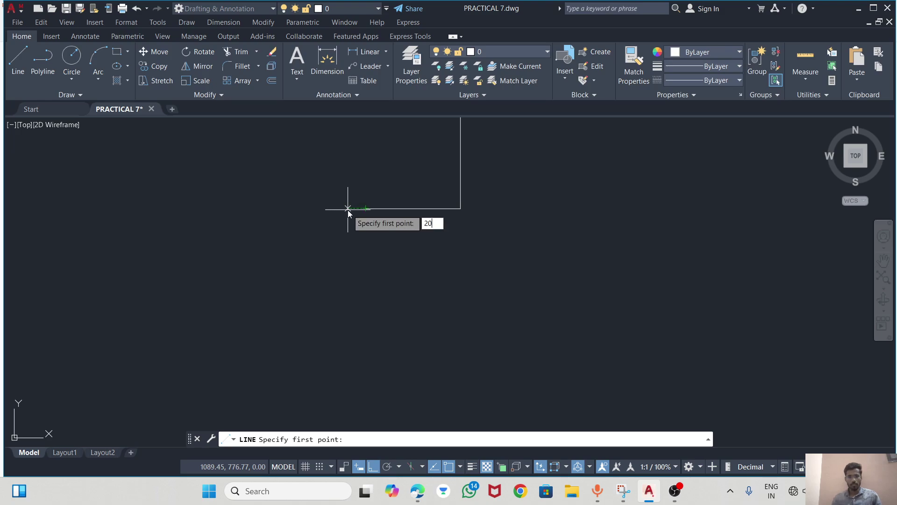
key(Return)
key(alt+Tab)
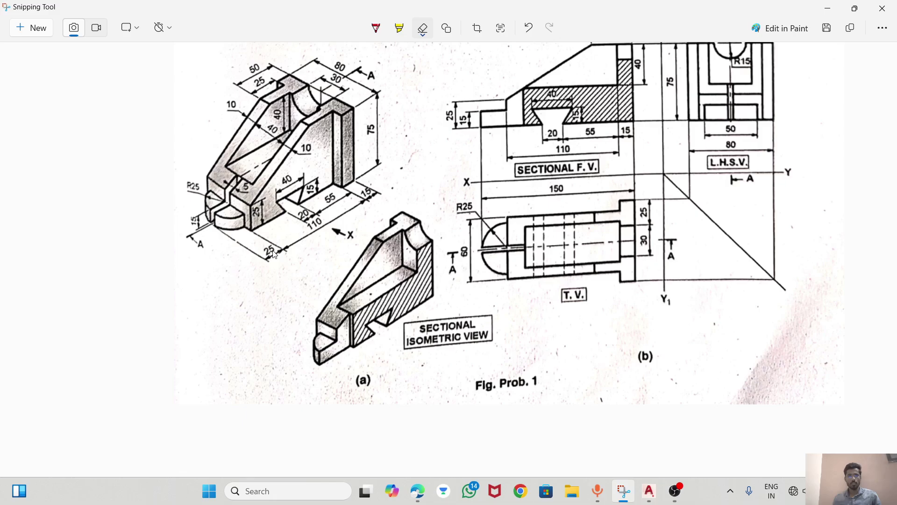
key(alt+Tab)
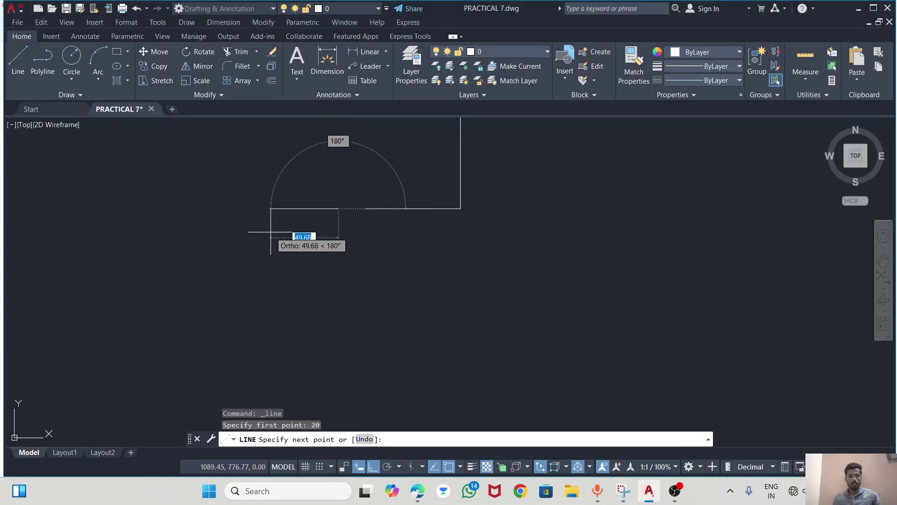
text(55)
key(Return)
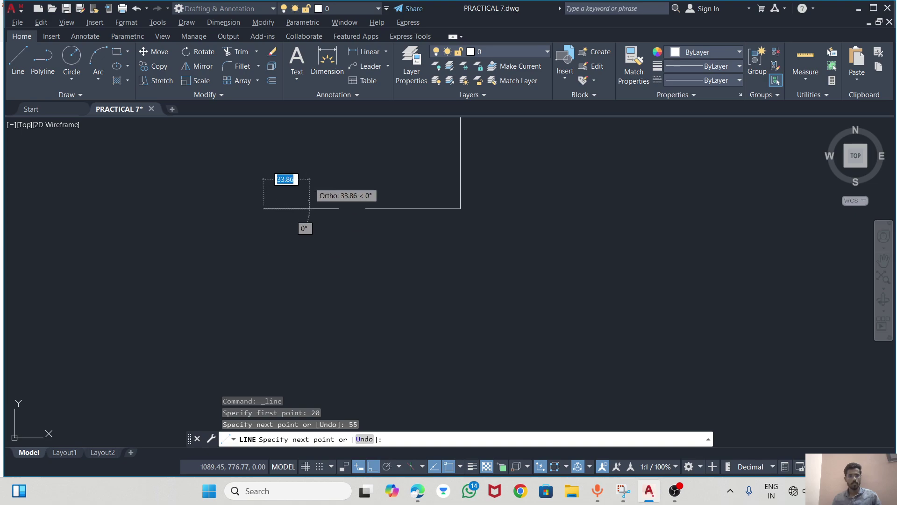
Continue the outline 15 mm vertically upward from the left end of the 55 mm base line.
key(alt+Tab)
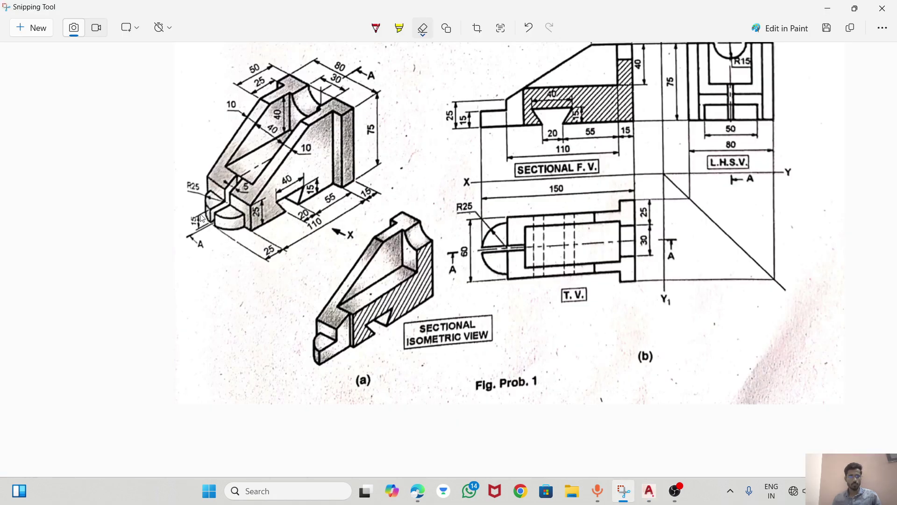
key(alt+Tab)
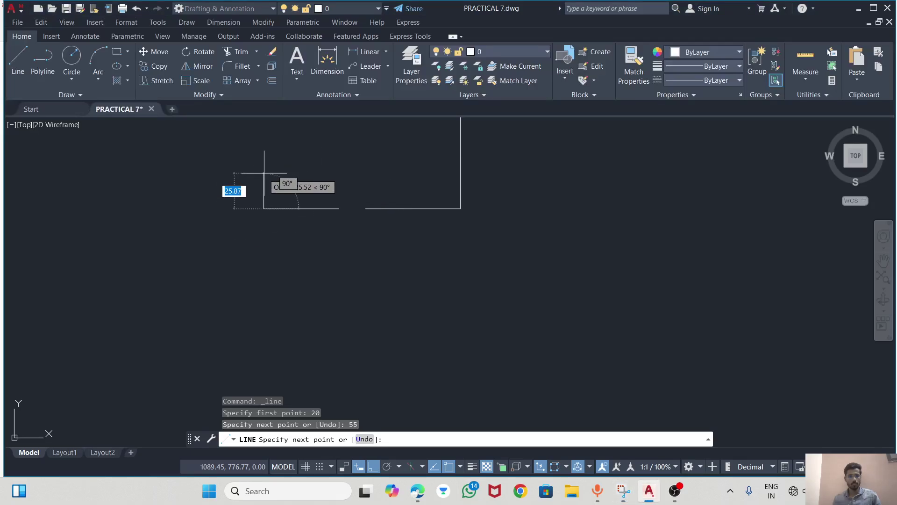
text(10)
key(Return)
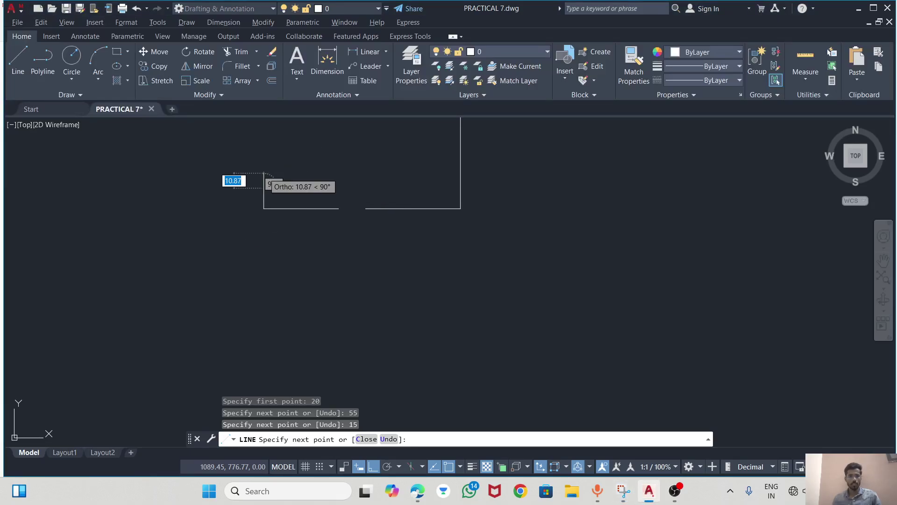
Continue the outline 25 mm horizontally to the right from the upper end of the 15 mm edge, following Fig. Prob. 1.
key(alt+Tab)
key(alt+Tab)
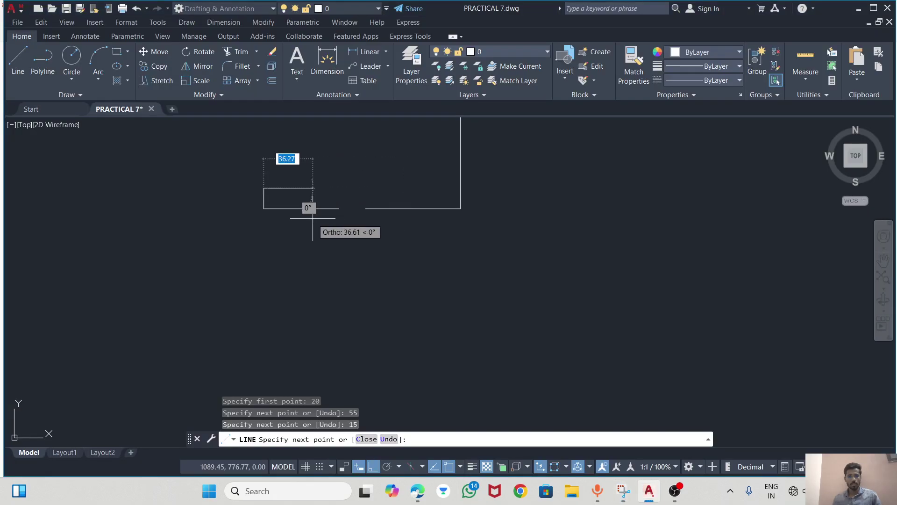
key(alt+Tab)
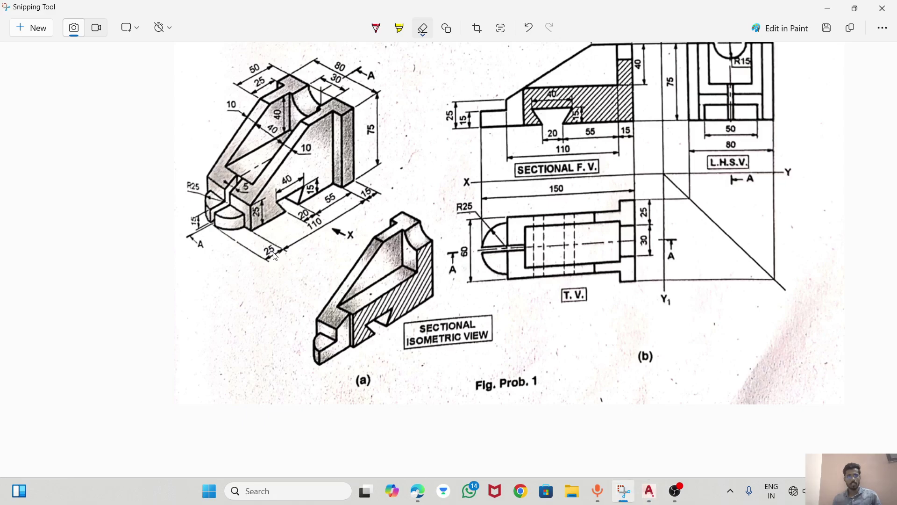
key(alt+Tab)
text(25)
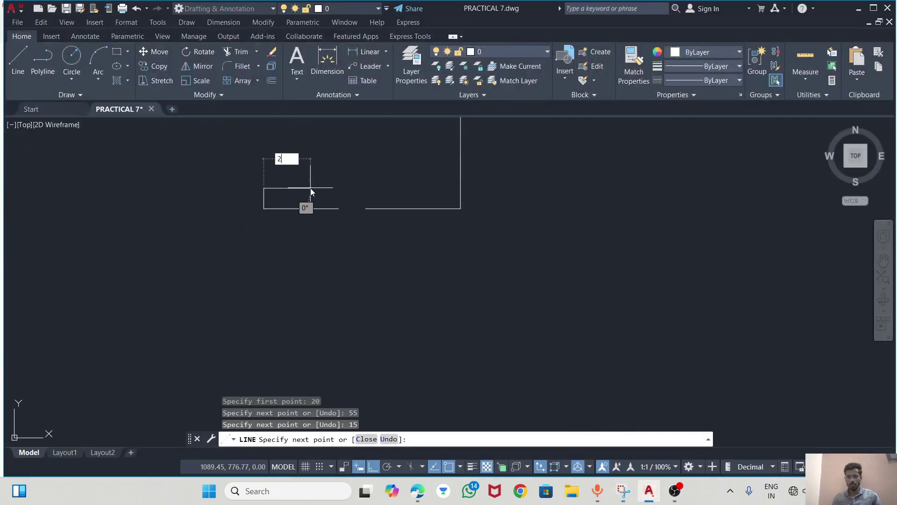
key(Return)
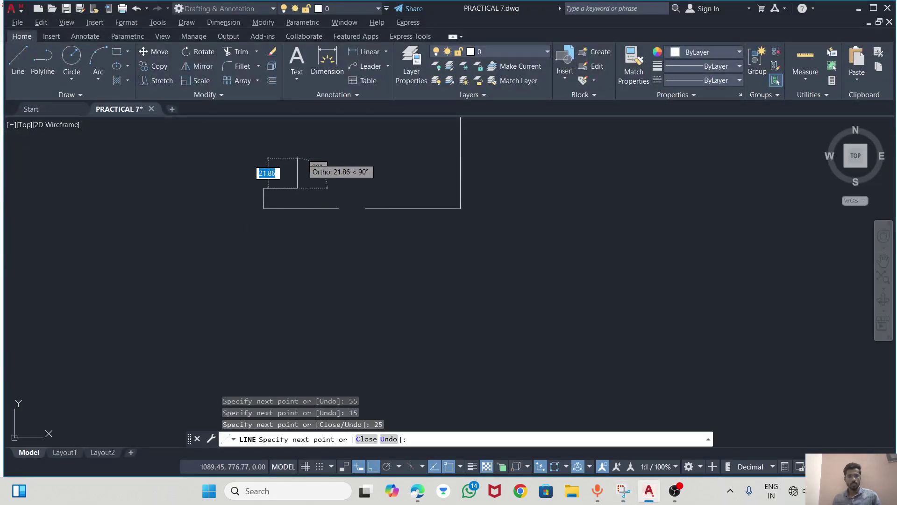
Continue the outline 10 mm vertically upward from the end of the 25 mm step, following Fig. Prob. 1, and end the line.
key(alt+Tab)
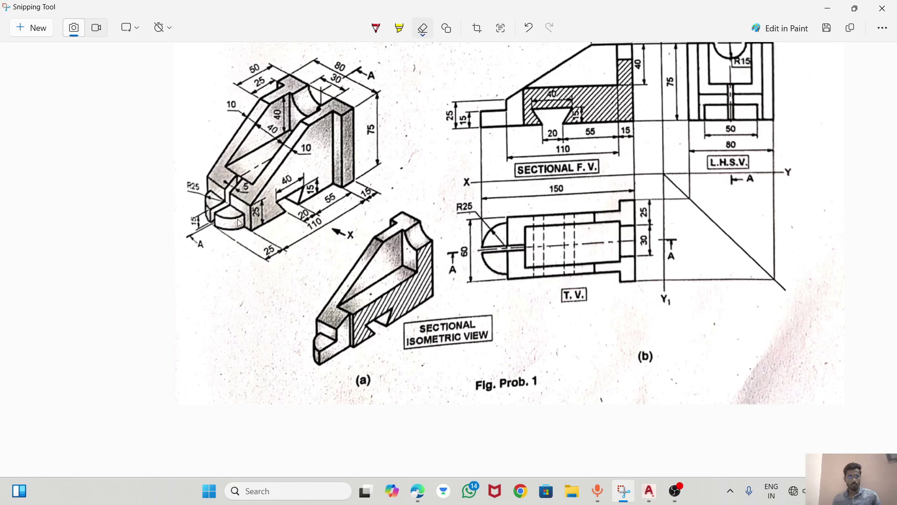
key(alt+Tab)
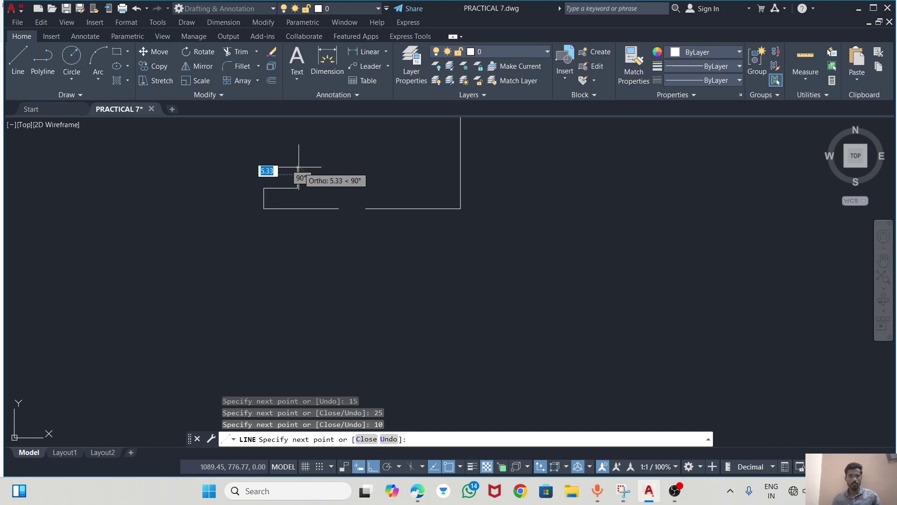
key(alt+Tab)
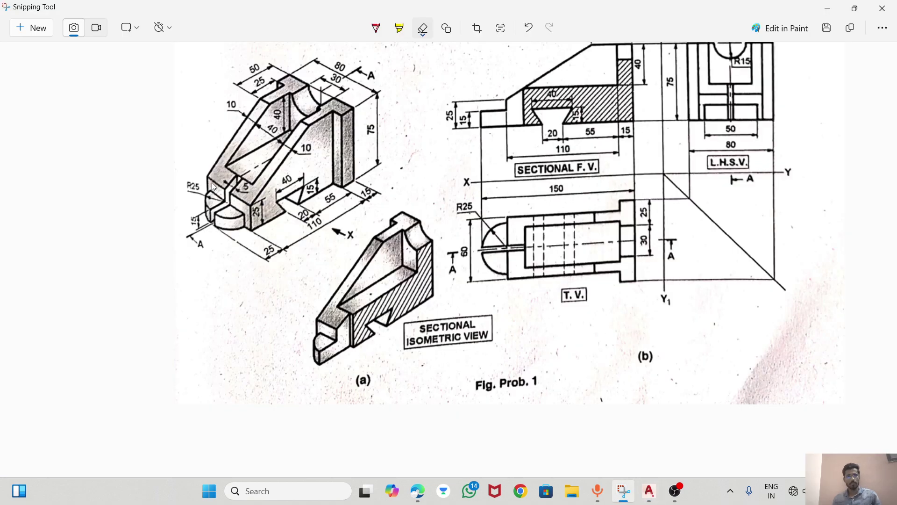
scroll(523, 101, up, 2)
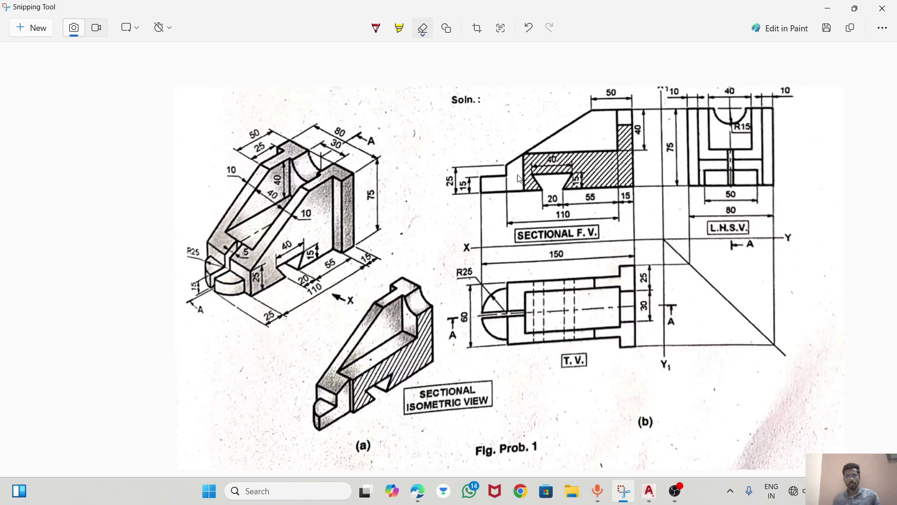
key(alt+Tab)
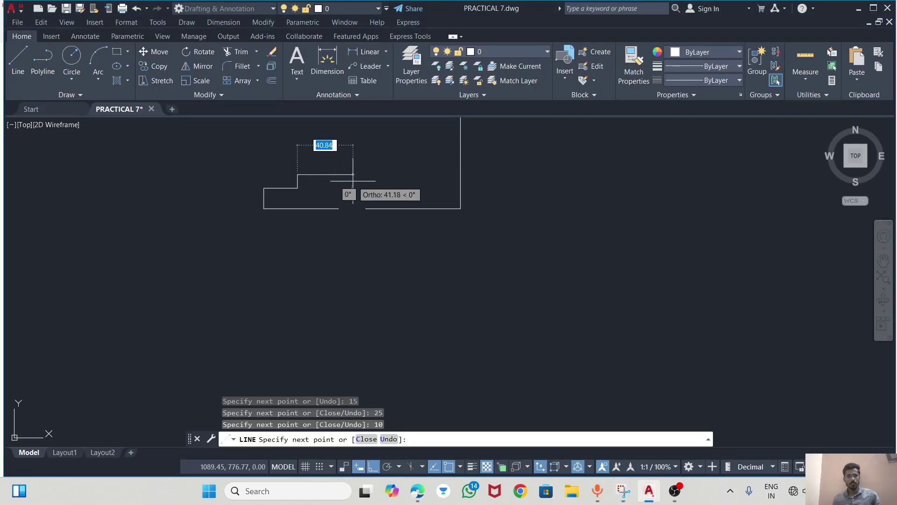
key(Escape)
Draw a 15 mm vertical centre line upward from the middle of the slot gap, 10 mm right of the 55 mm base line's end.
scroll(316, 210, up, 4)
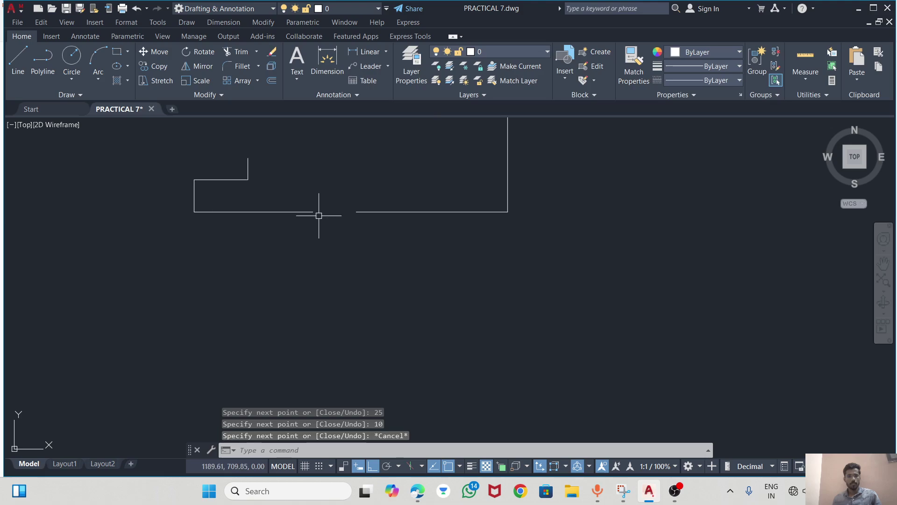
click(17, 61)
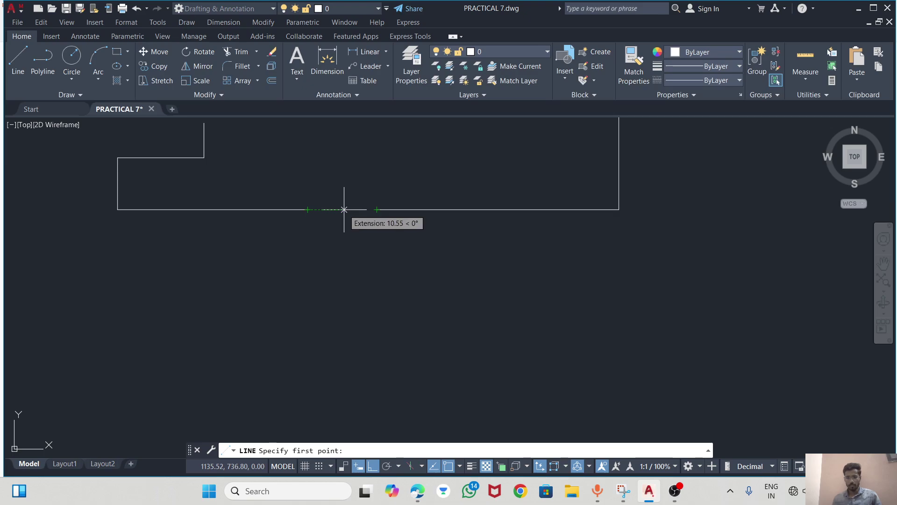
text(10)
key(Return)
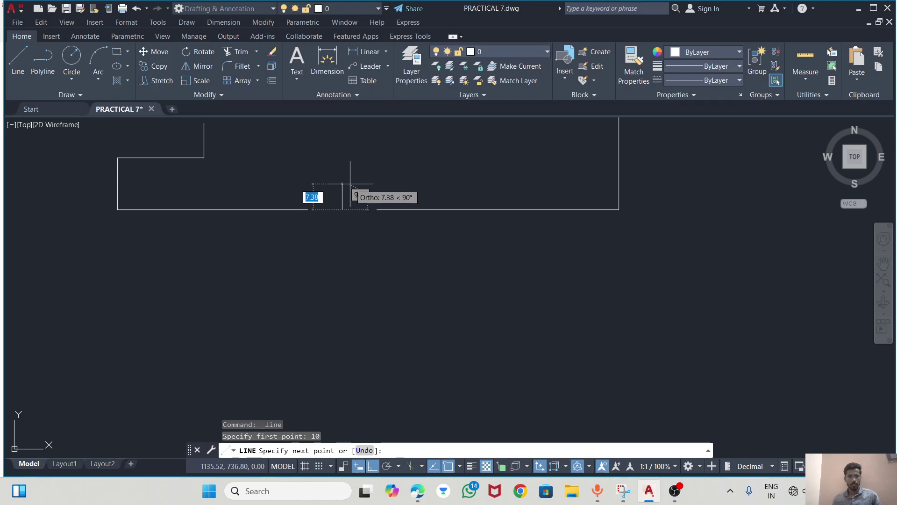
key(alt+Tab)
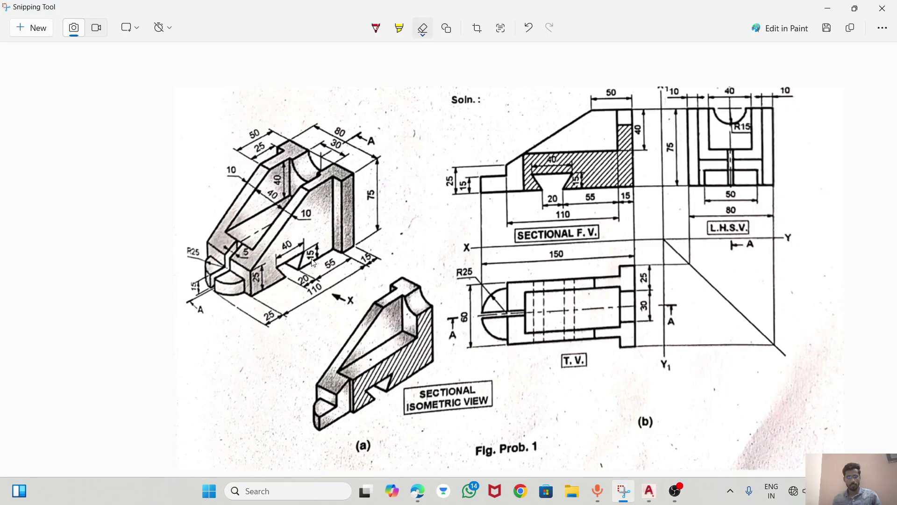
key(alt+Tab)
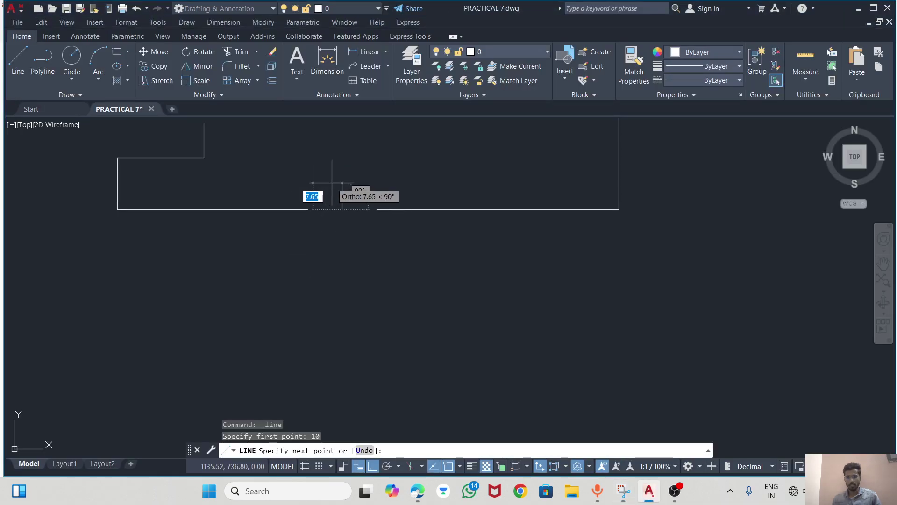
text(15)
key(Return)
key(Escape)
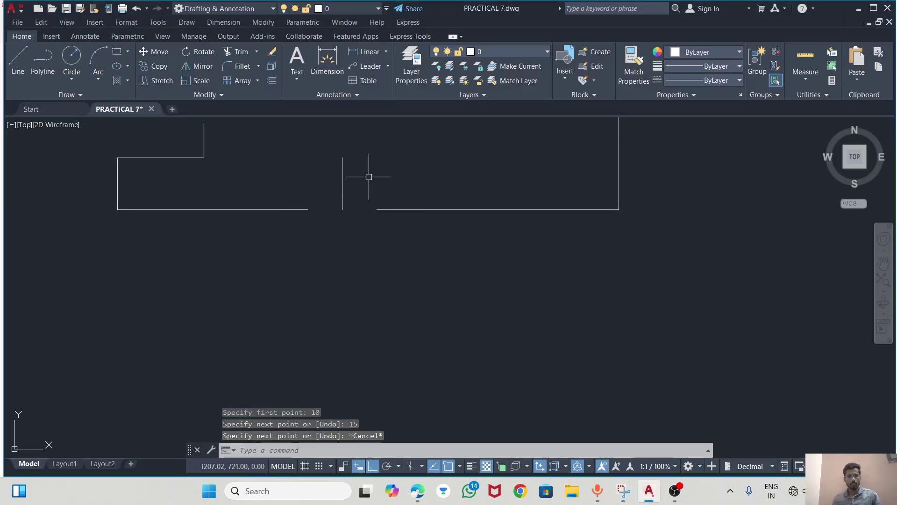
Check the length of the slot's vertical centre line with a trial dimension, without placing it.
click(18, 60)
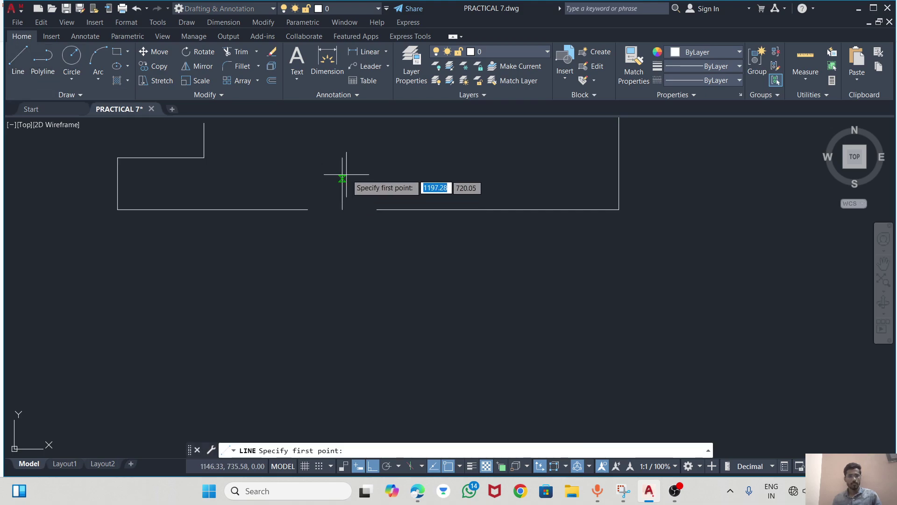
key(Escape)
click(335, 68)
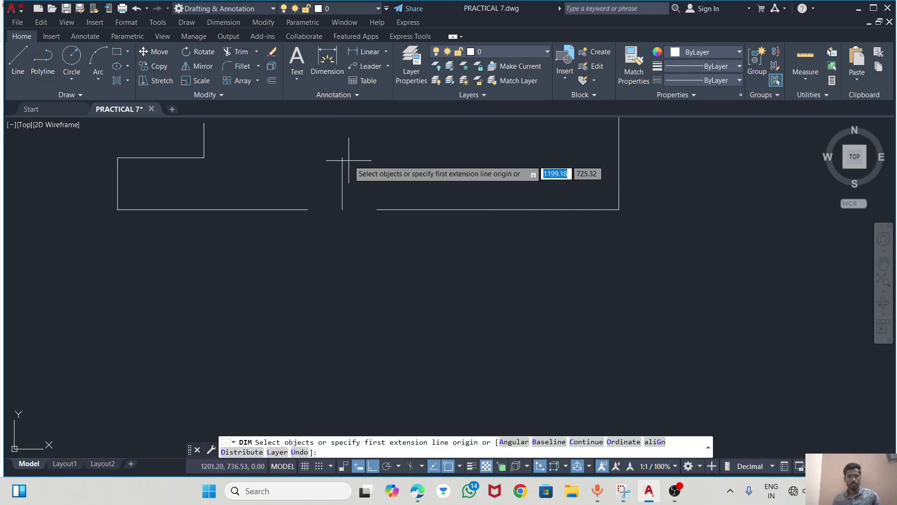
click(342, 158)
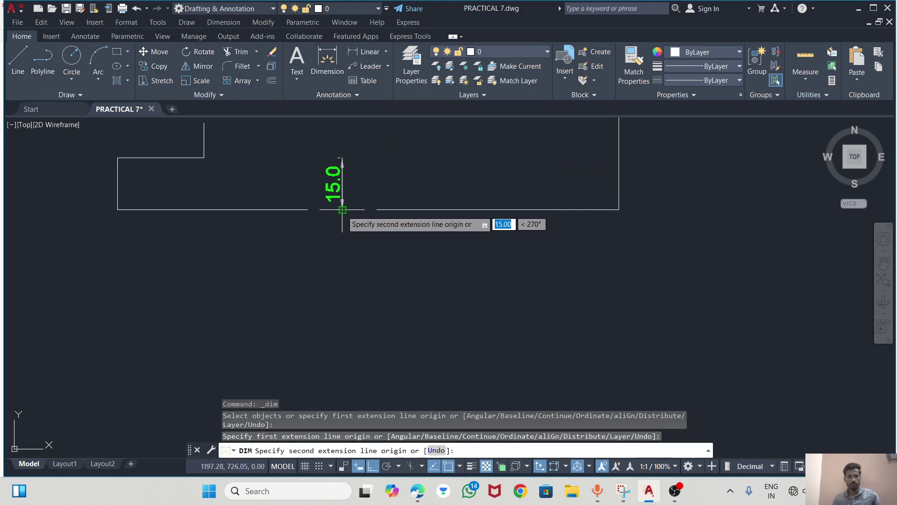
key(Escape)
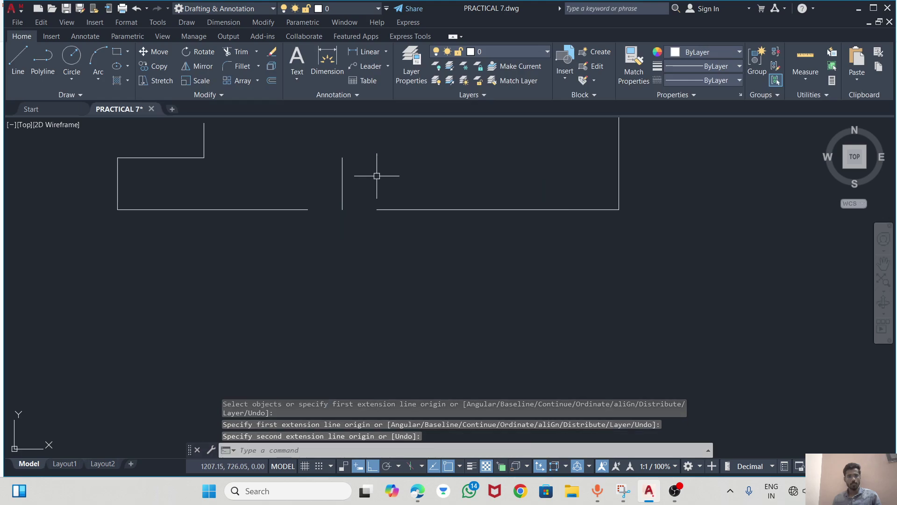
Draw a 40 mm horizontal line in the free space just above the slot's vertical centre line.
click(18, 60)
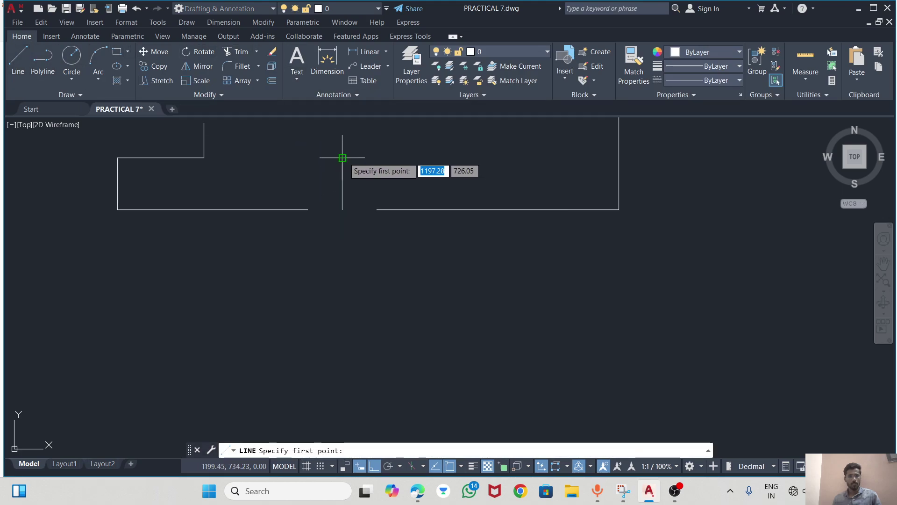
click(300, 150)
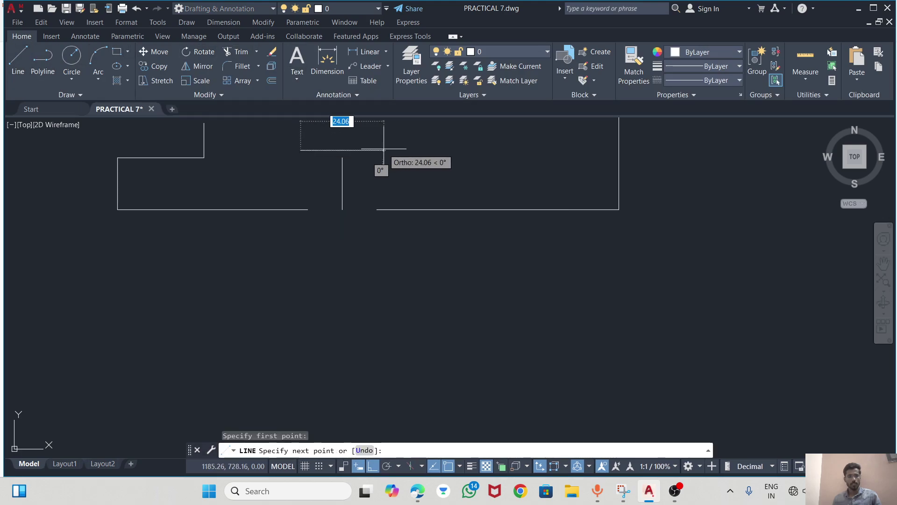
text(40)
key(Return)
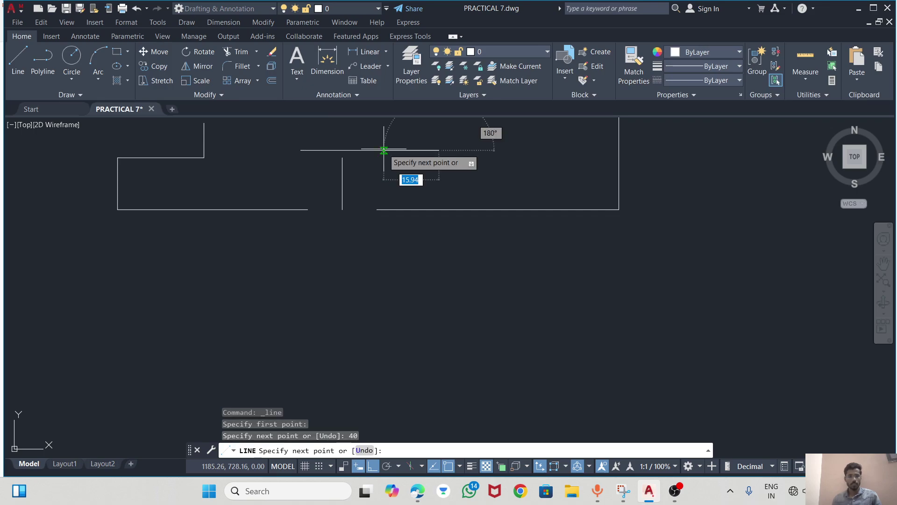
key(Escape)
Check the dovetail slot in the Fig. Prob. 1 reference image and return to the drawing.
key(alt+Tab)
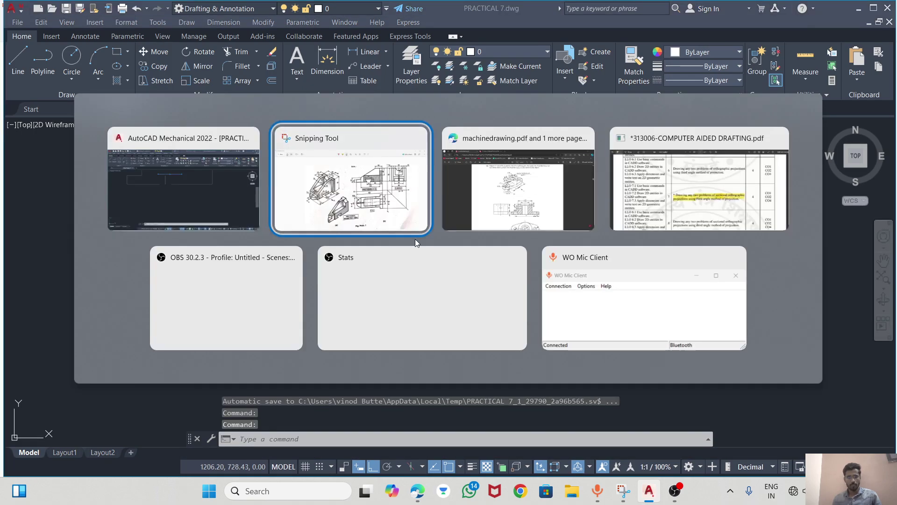
click(456, 208)
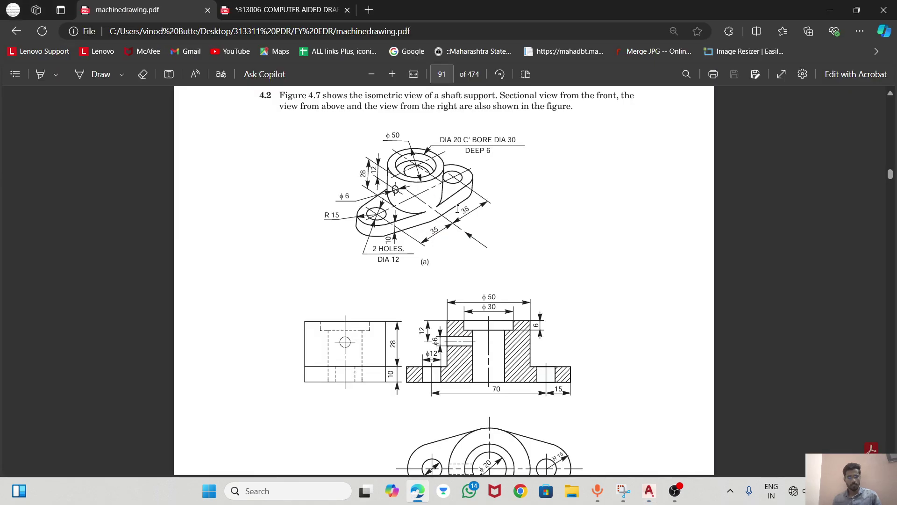
key(alt+Tab)
click(457, 208)
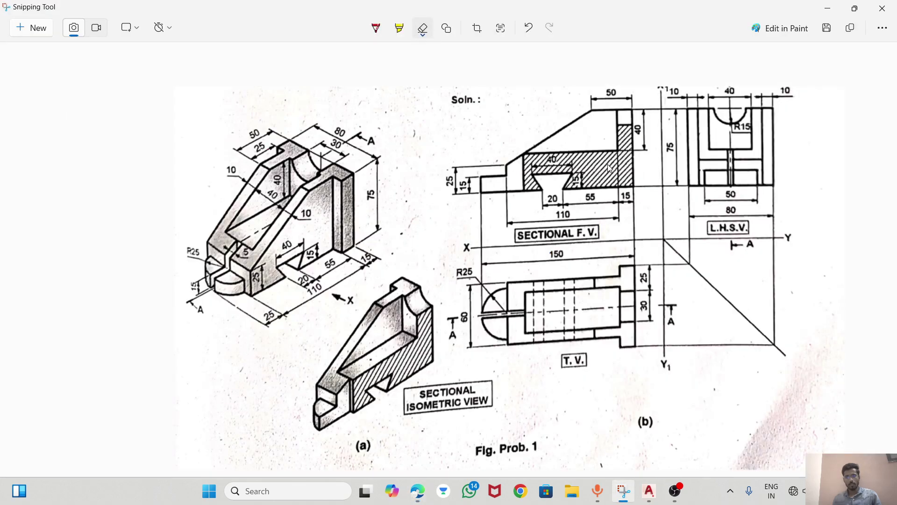
key(alt+Tab)
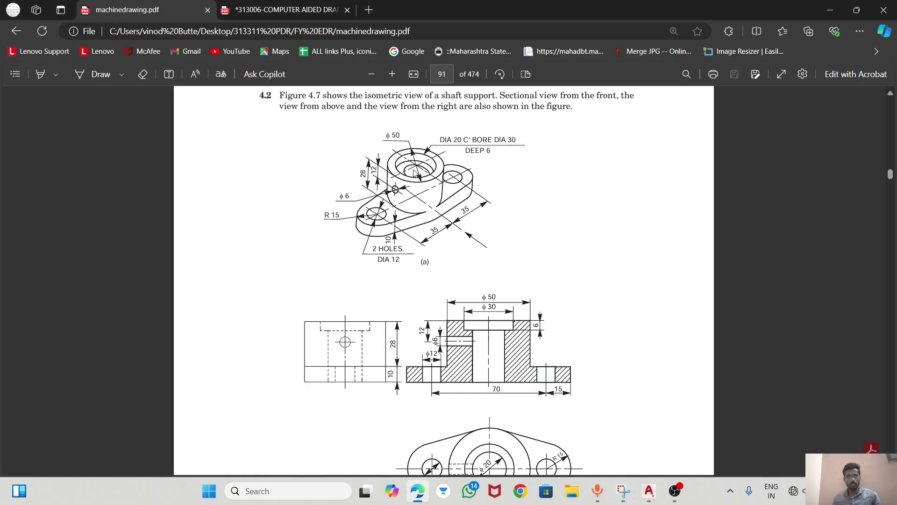
key(alt+Tab)
key(alt+Tab)
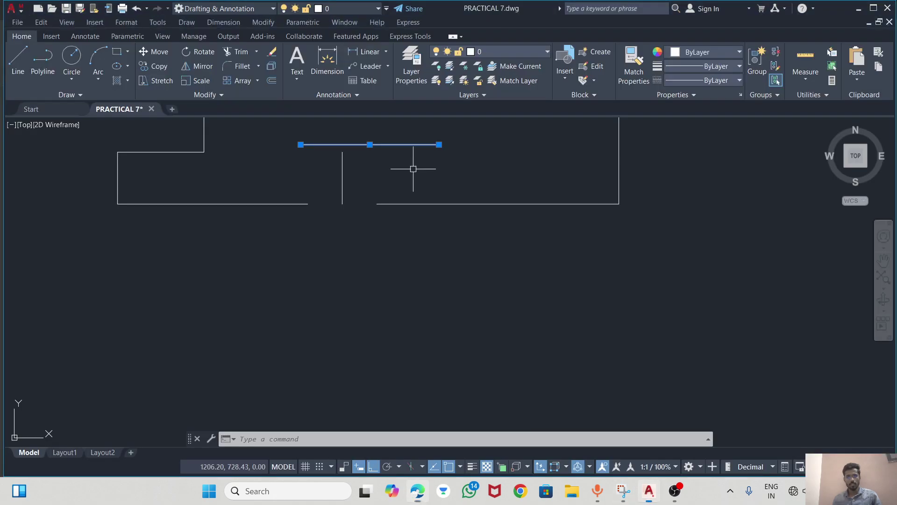
Move the 40 mm horizontal line by its midpoint onto the upper end of the slot's vertical centre line.
key(Escape)
click(366, 150)
click(371, 146)
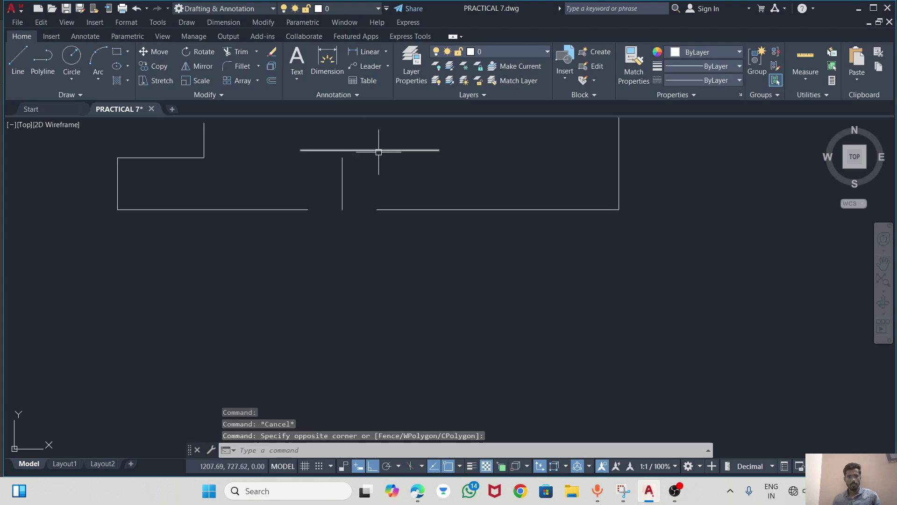
click(372, 146)
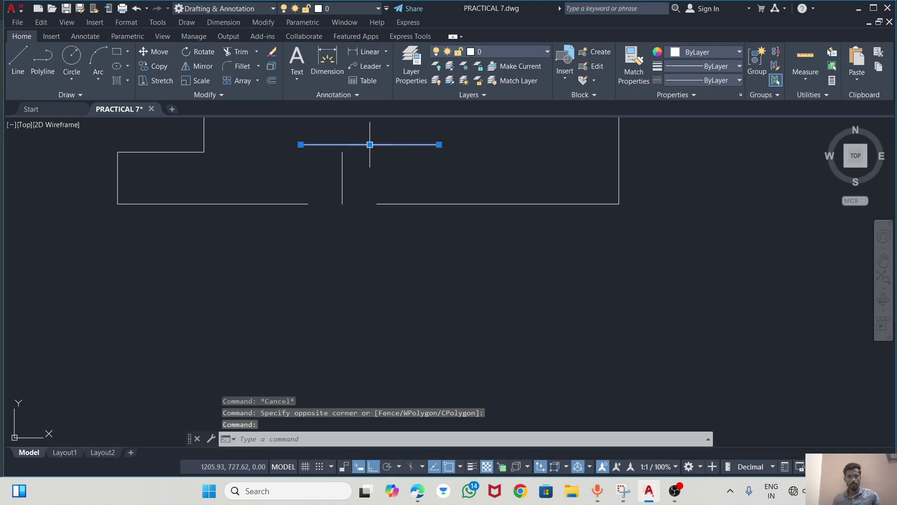
click(370, 144)
click(343, 152)
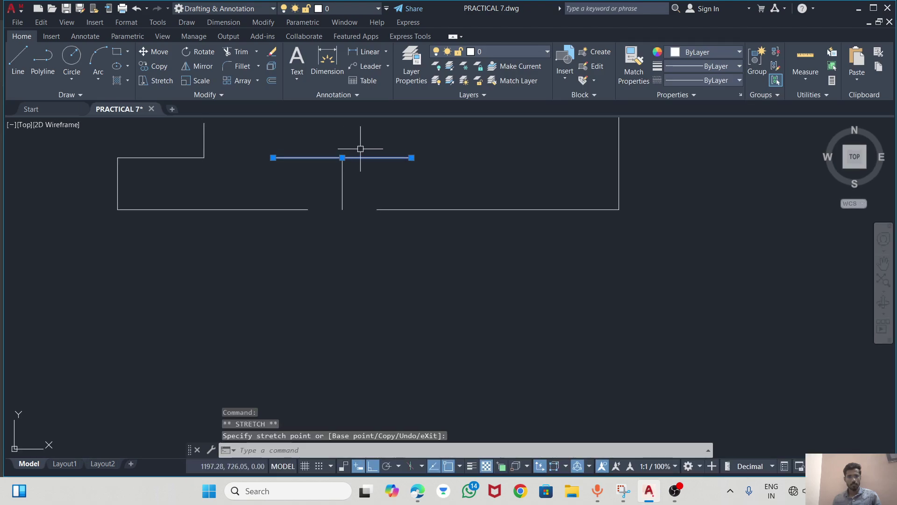
With Ortho off, draw the slot's slanted left side from the 40 mm line's left end to the 55 mm base line's right end.
click(21, 54)
click(274, 157)
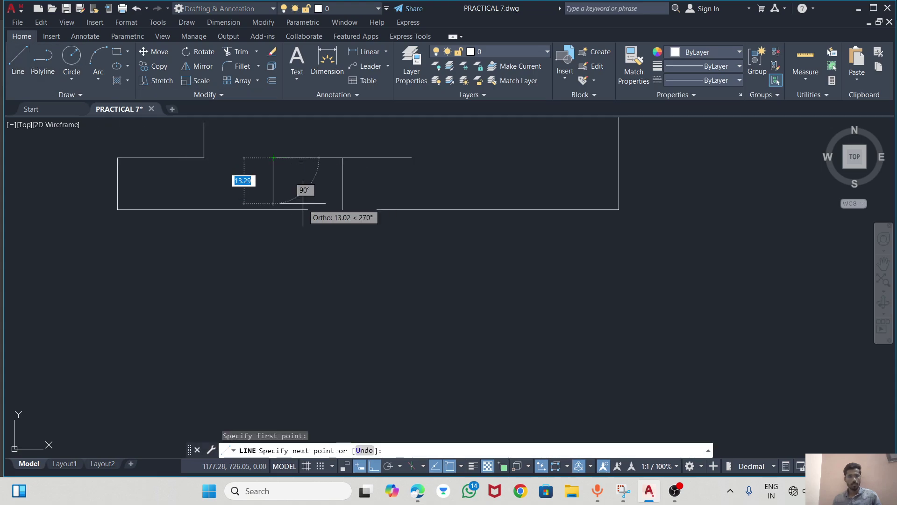
key(F8)
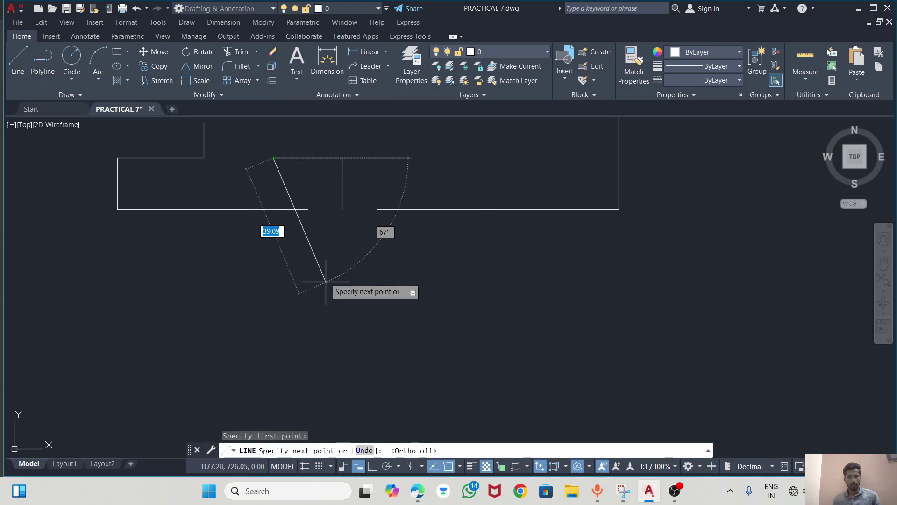
click(307, 209)
key(Escape)
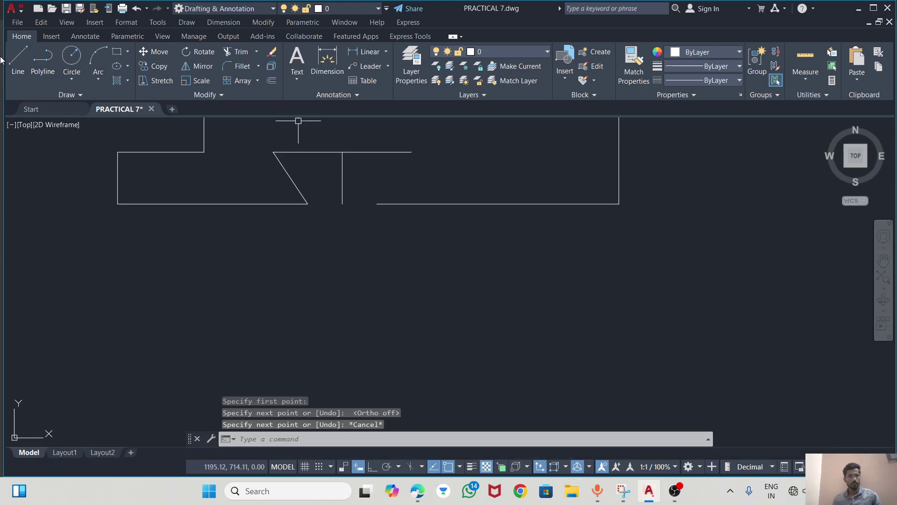
Draw the slot's slanted right side from the 40 mm line's right end to the left end of the 70 mm base line.
click(17, 58)
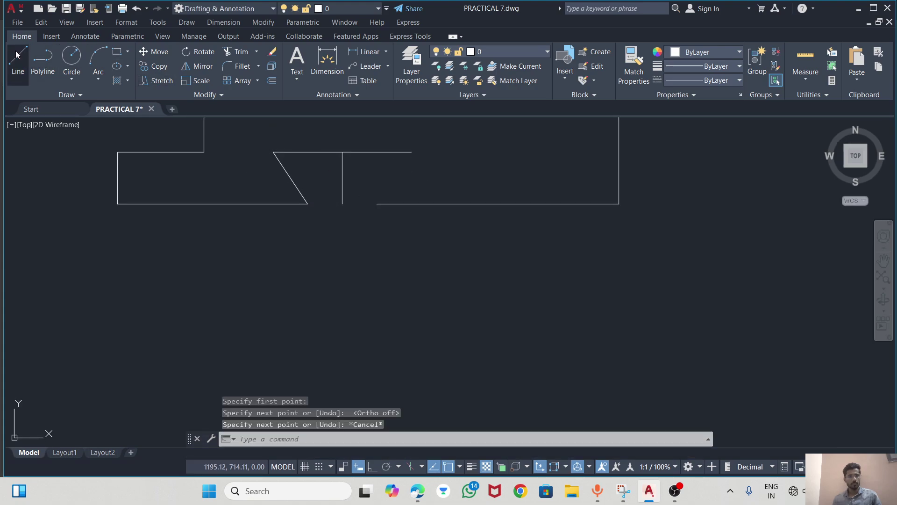
click(412, 152)
click(377, 203)
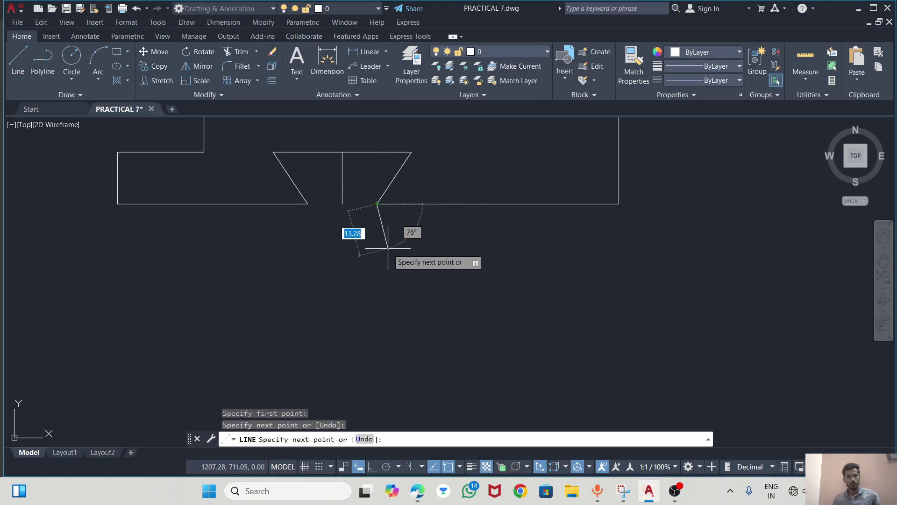
Finish the slot's slanted side and delete the vertical centre line inside the dovetail slot.
key(Escape)
scroll(365, 259, down, 2)
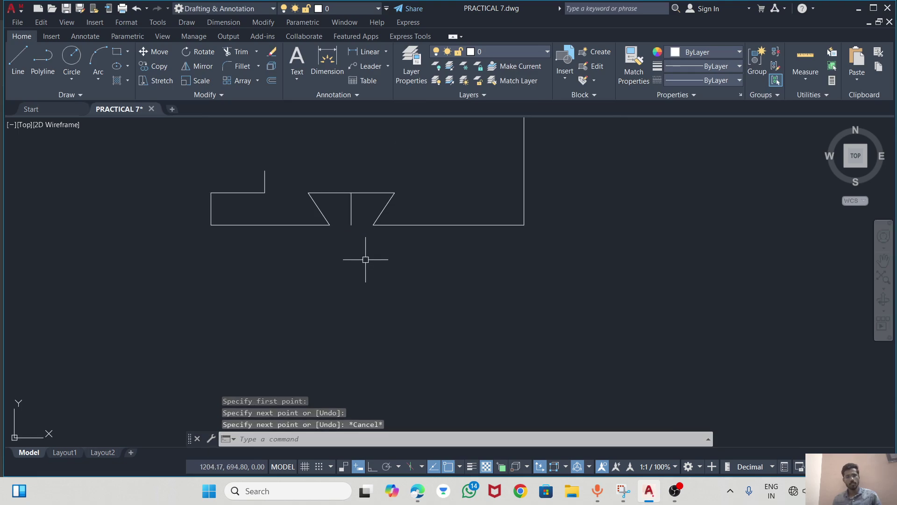
click(353, 208)
key(Delete)
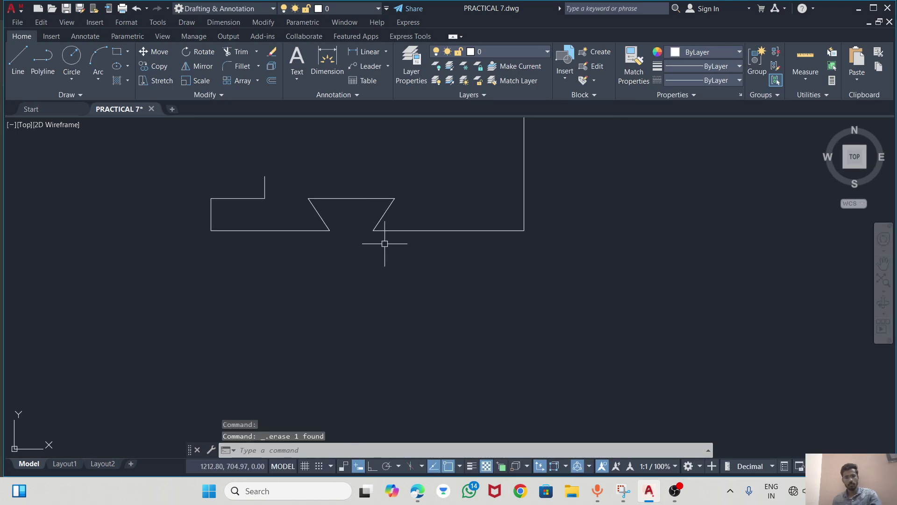
Check the sectional front view in the Fig. Prob. 1 reference image and return to the drawing.
click(417, 490)
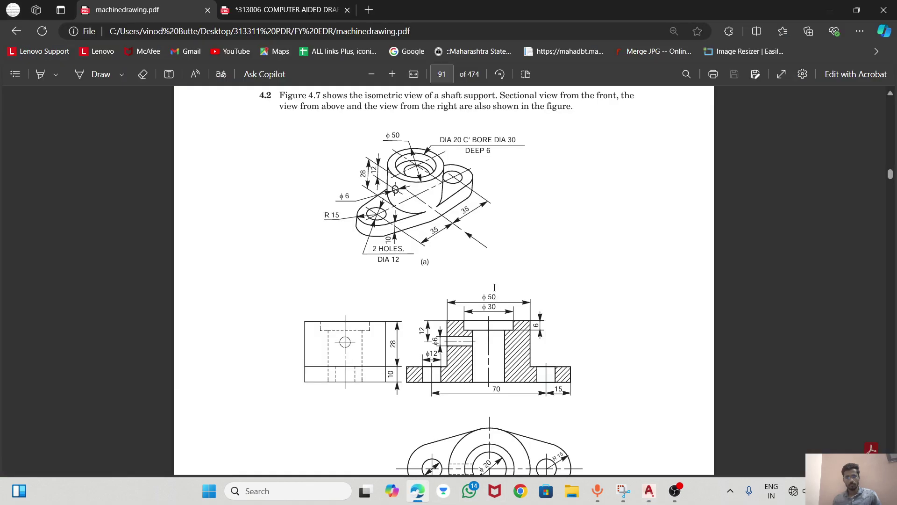
click(830, 9)
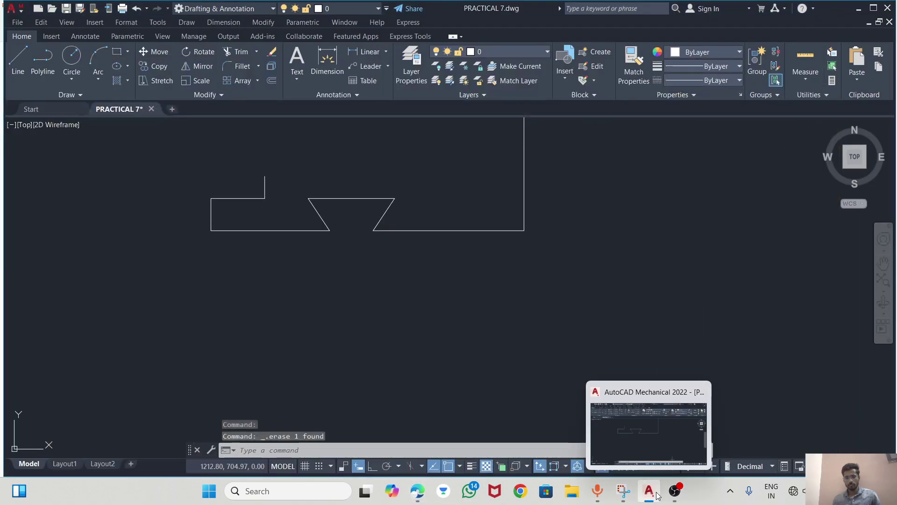
click(623, 491)
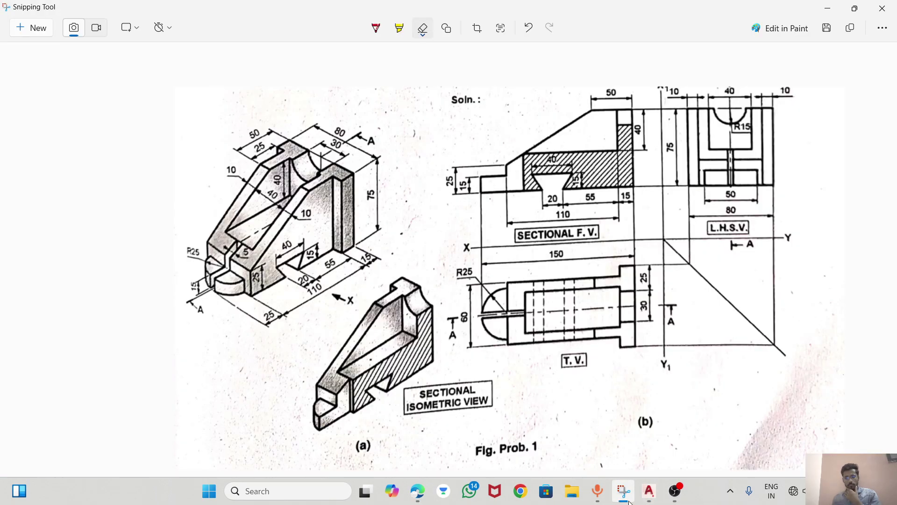
click(654, 497)
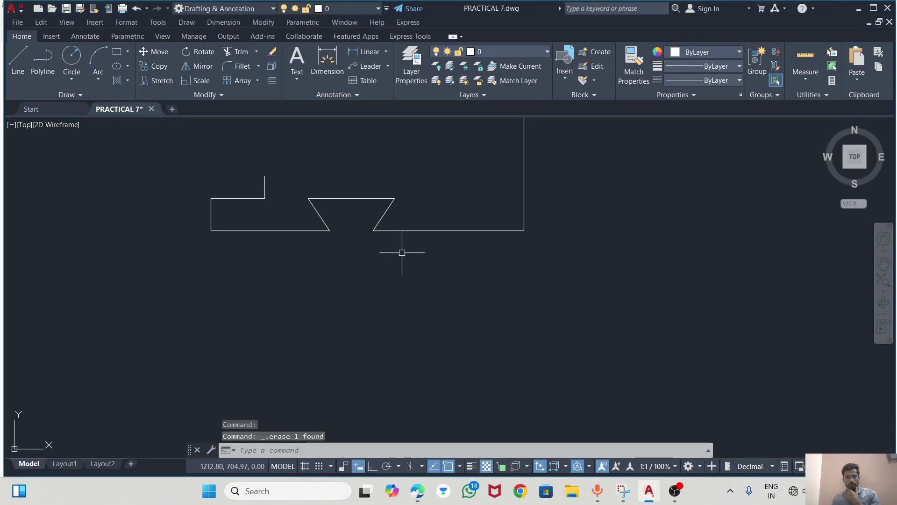
click(327, 59)
click(329, 230)
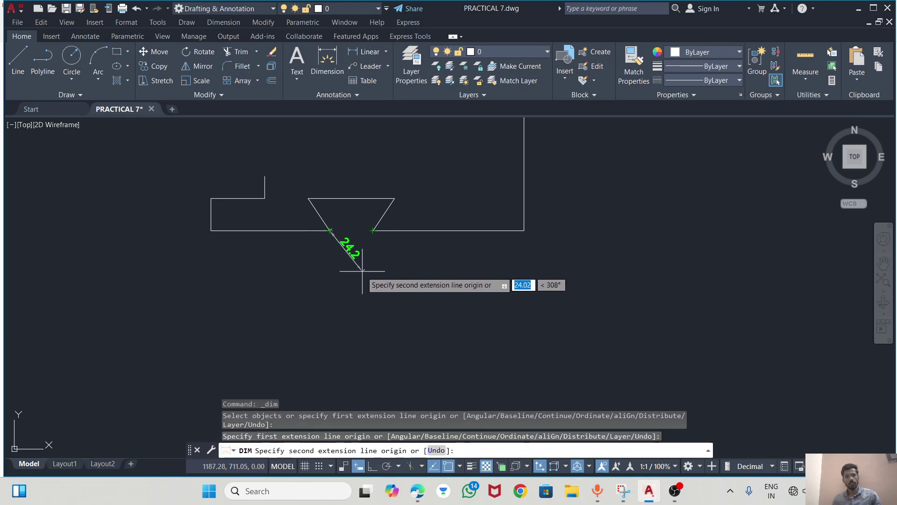
key(Escape)
Check the thickness of the right-hand wall in the Fig. Prob. 1 reference image and return to AutoCAD.
scroll(335, 271, down, 2)
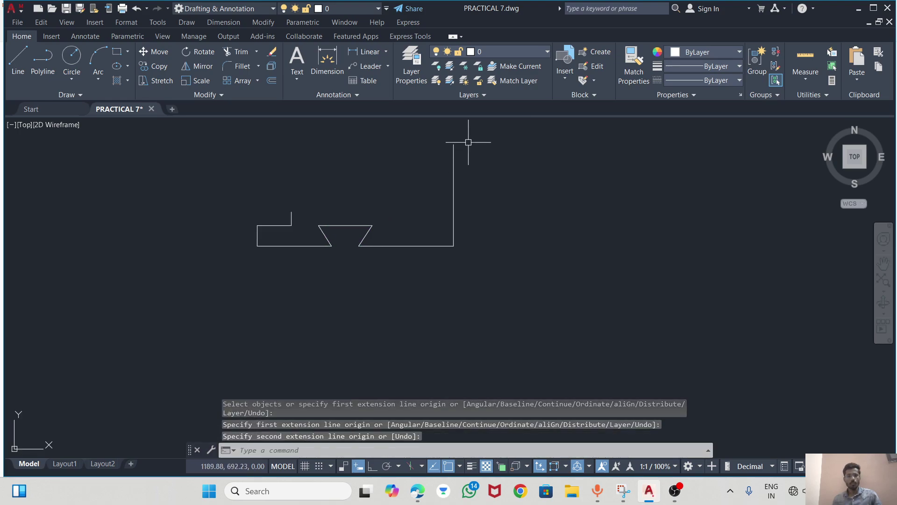
scroll(468, 142, up, 2)
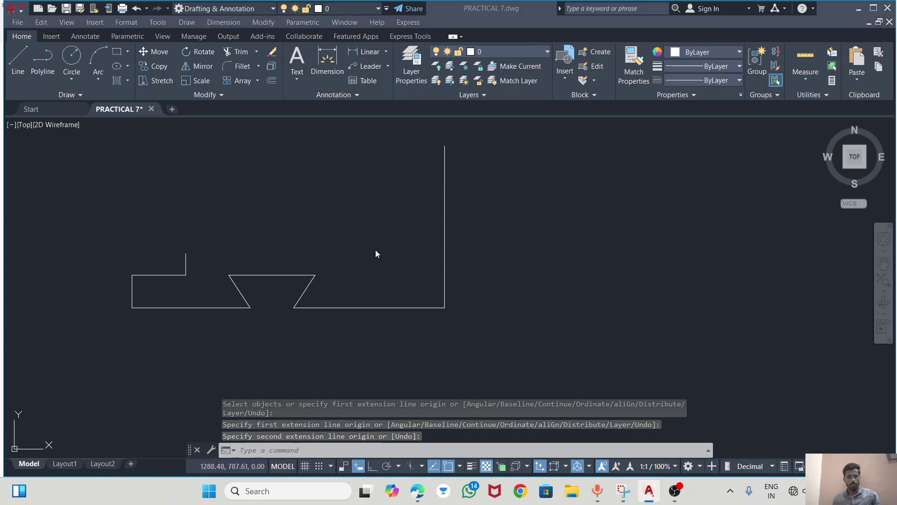
key(alt+Tab)
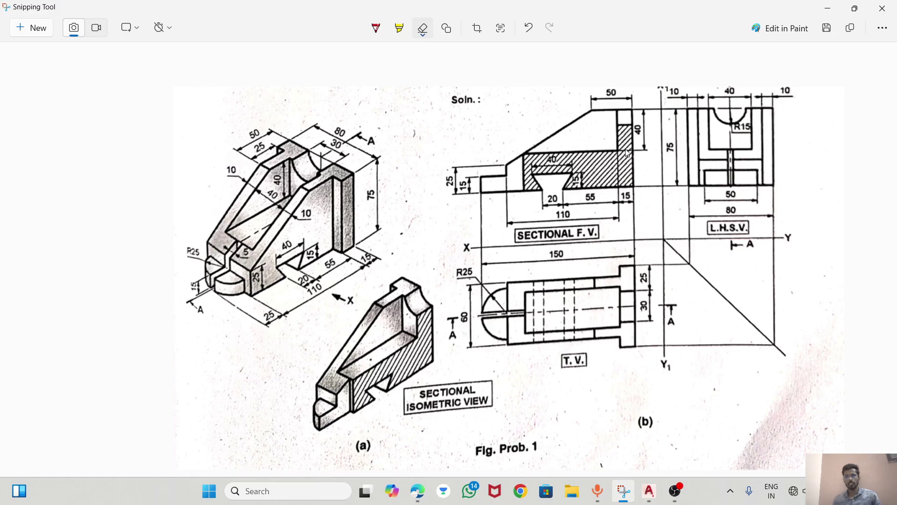
key(alt+Tab)
Offset the outline's right vertical line 15 mm toward the inside of the part, with Ortho on.
click(444, 187)
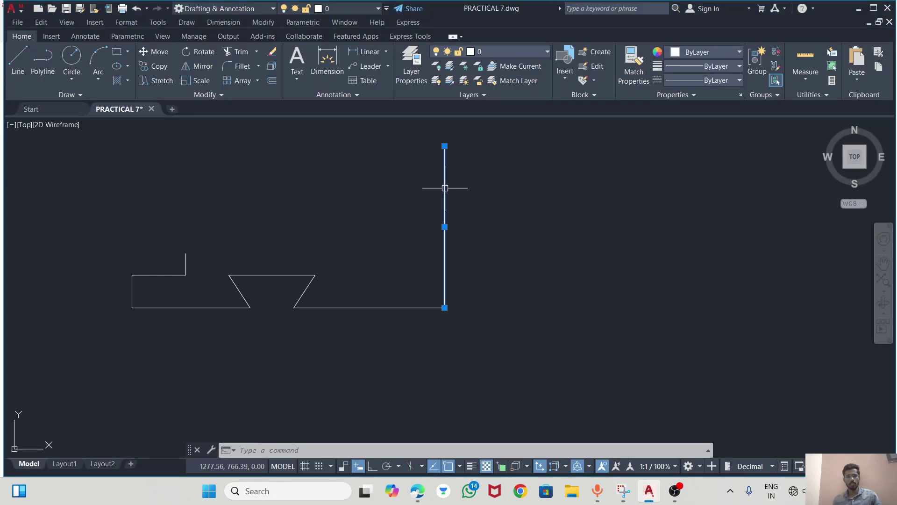
click(370, 436)
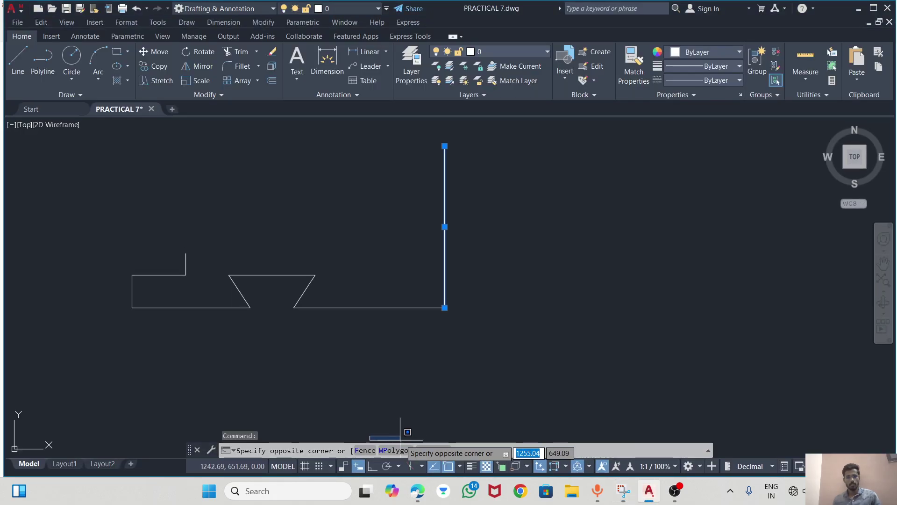
key(Escape)
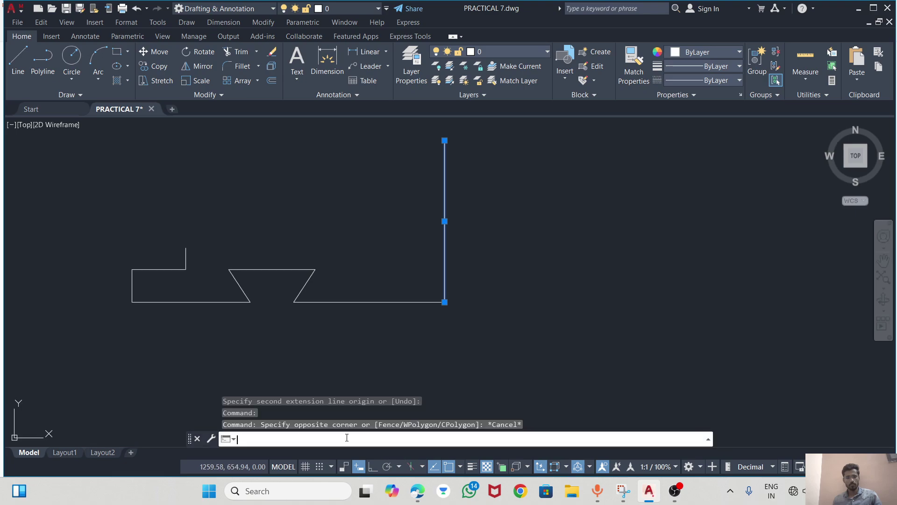
text(off)
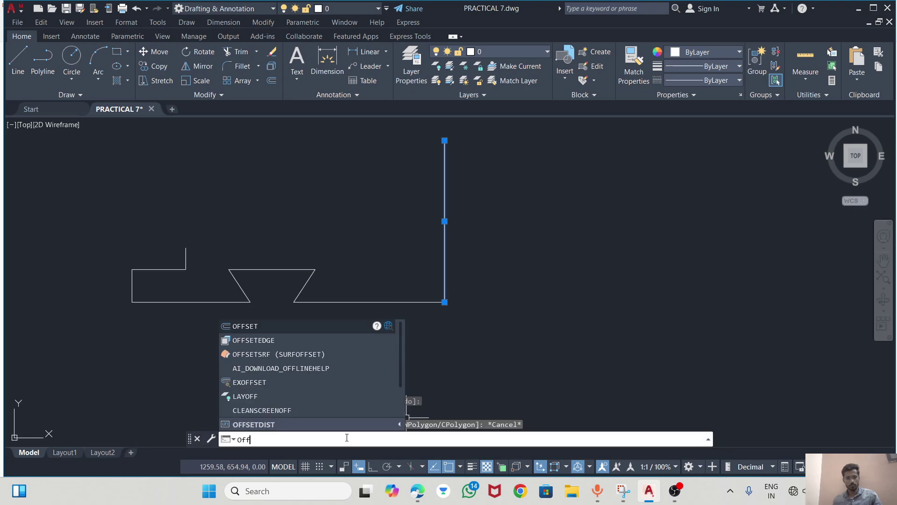
key(Return)
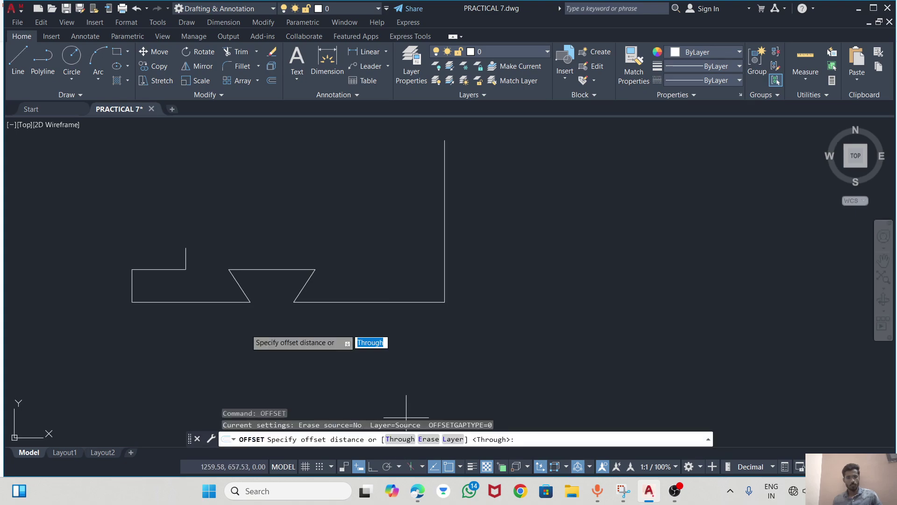
click(444, 140)
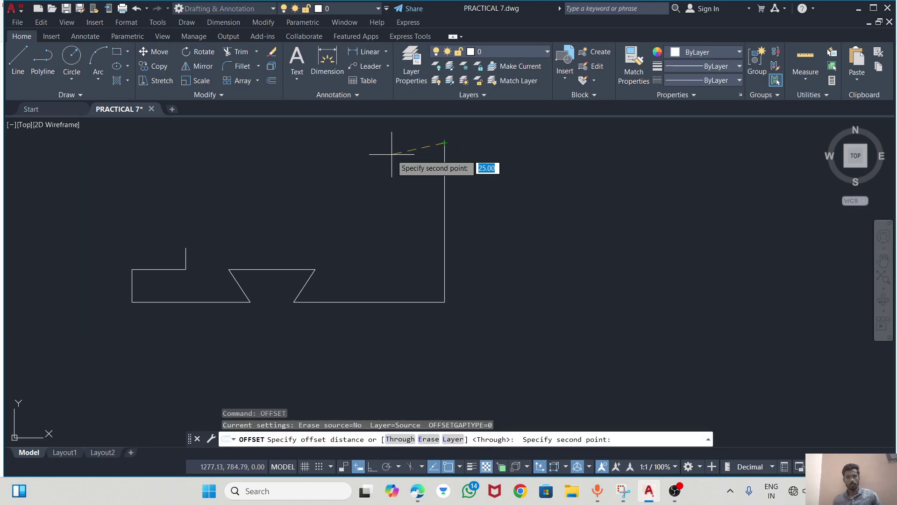
click(373, 466)
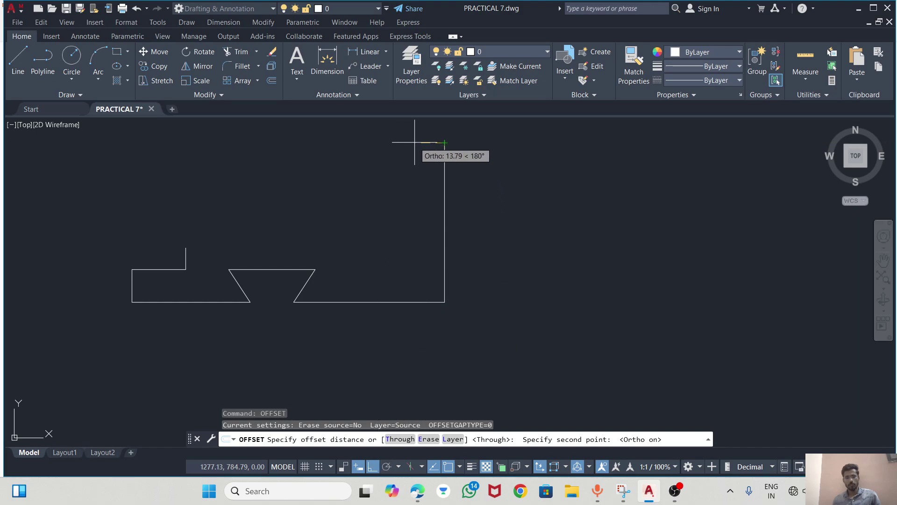
text(15)
key(Return)
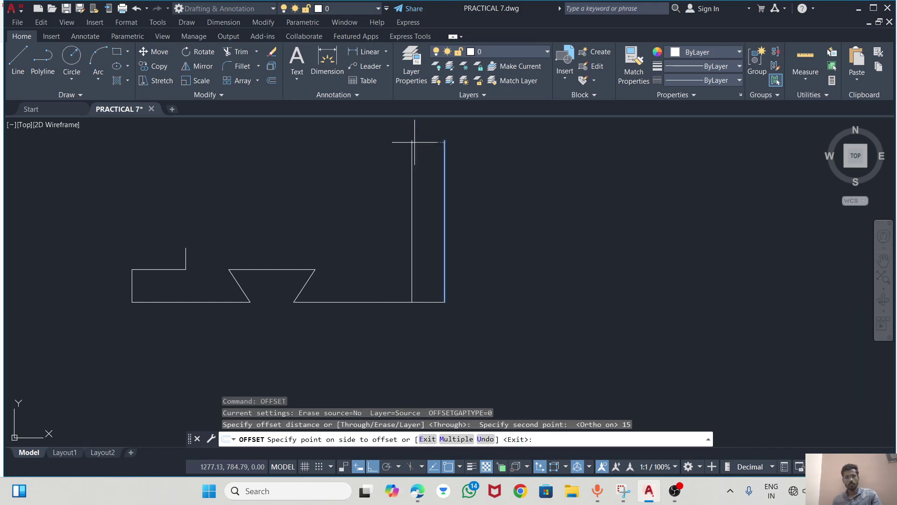
click(415, 139)
Draw a short horizontal line joining the upper ends of the two parallel vertical lines.
click(21, 60)
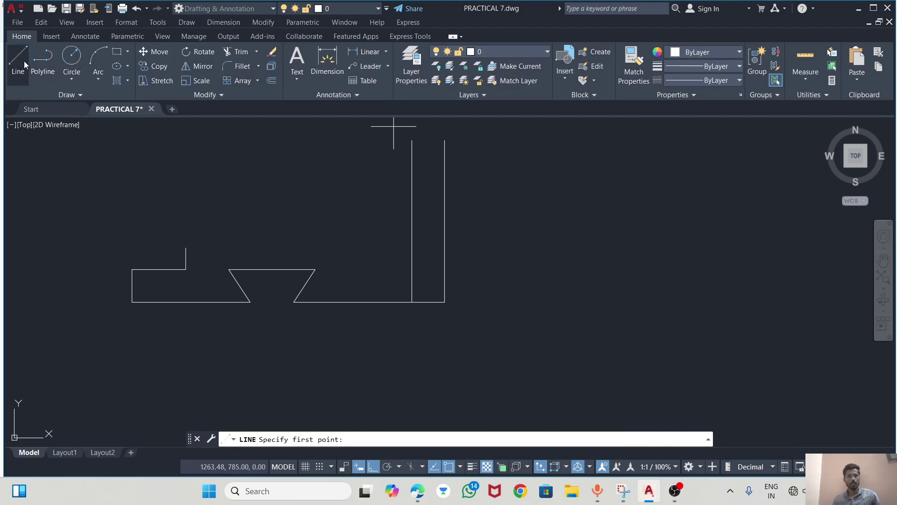
click(414, 140)
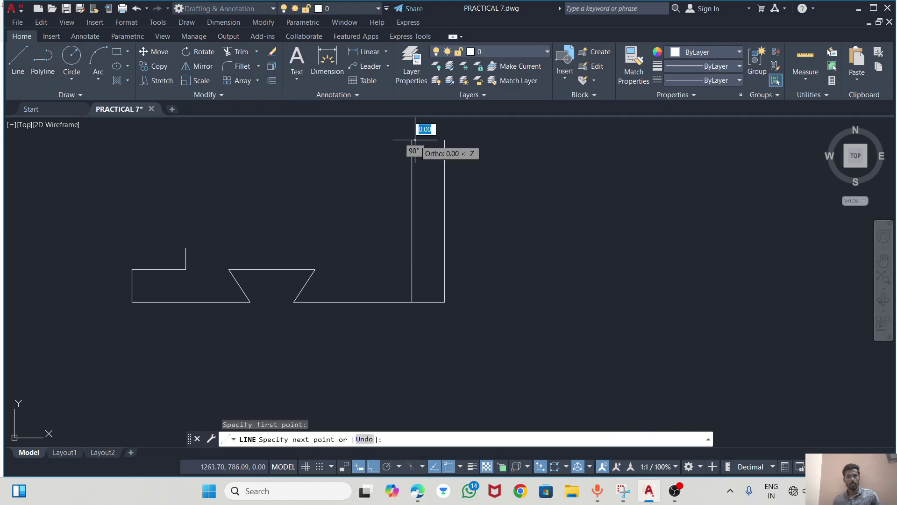
key(Escape)
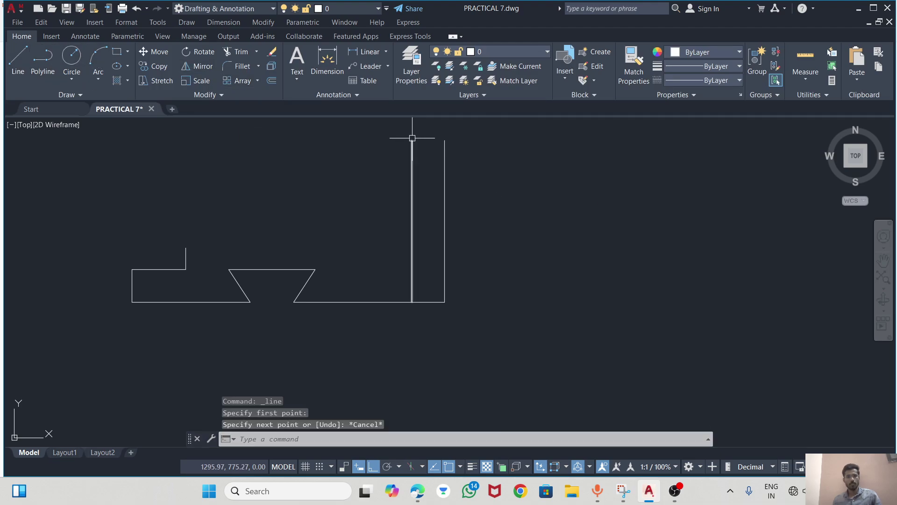
key(Return)
click(412, 139)
click(445, 139)
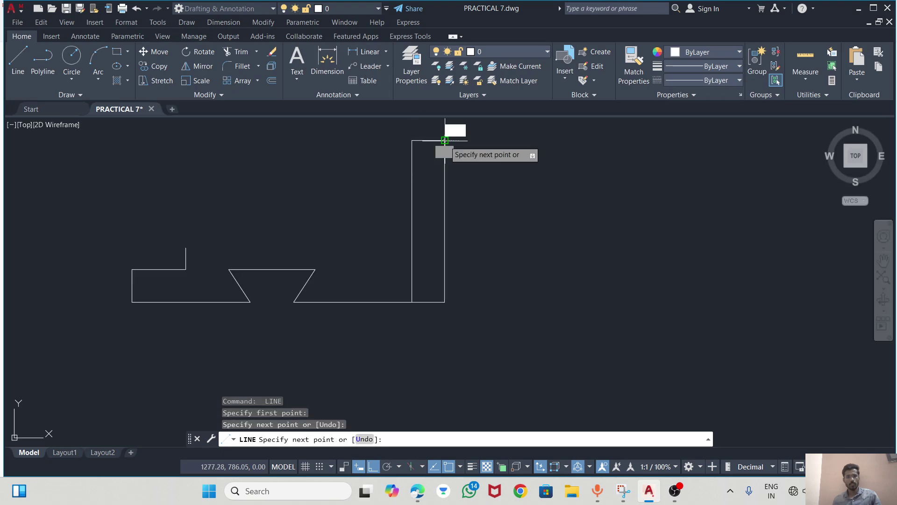
key(Escape)
Check the top edge in the reference image and delete the short horizontal line across the two verticals.
key(alt+Tab)
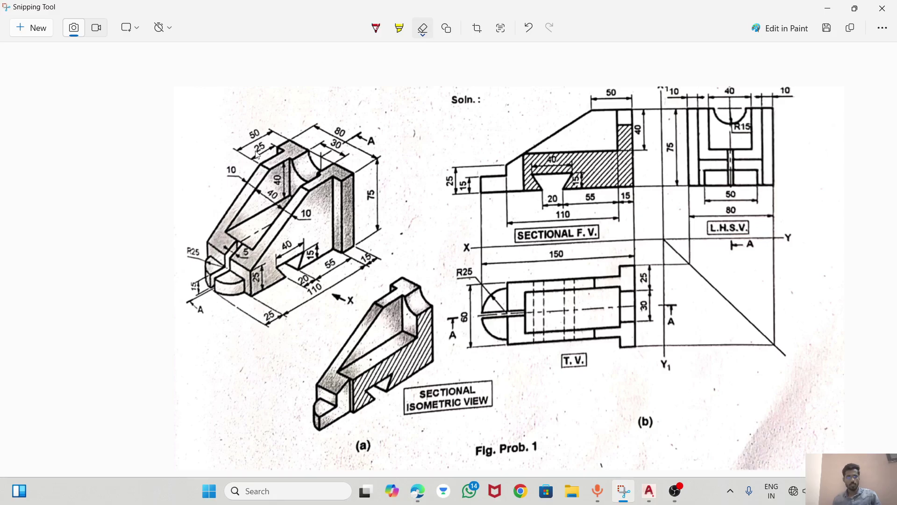
key(alt+Tab)
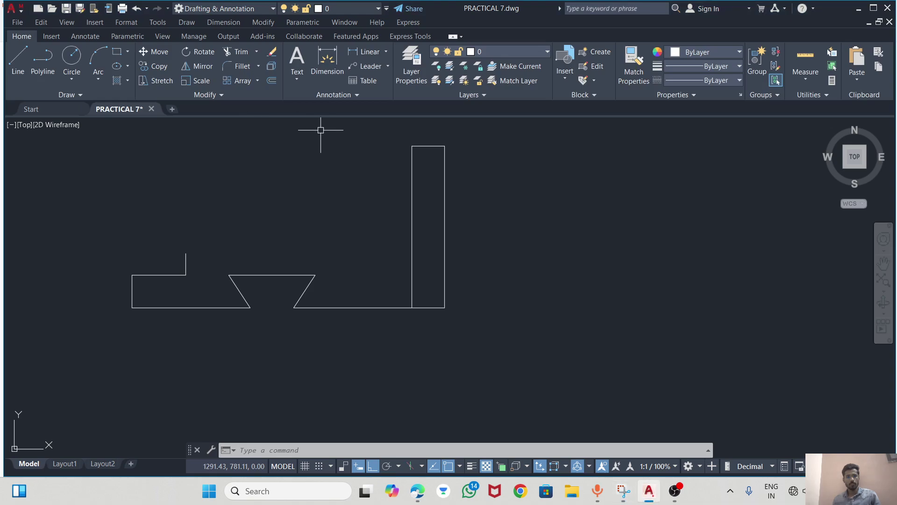
click(427, 144)
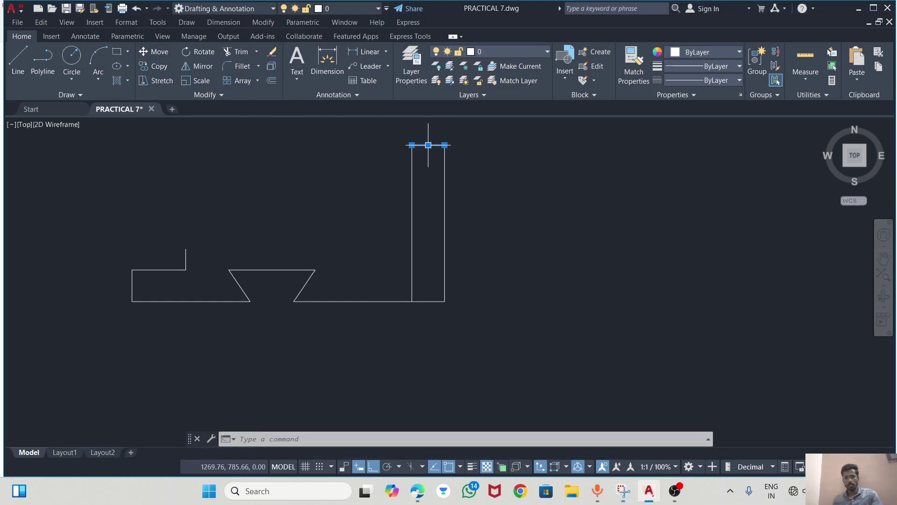
key(Delete)
Draw a 50 mm top edge leftward from the right vertical's upper end, continuing with Ortho off to the upper end of the left step's short vertical.
click(18, 57)
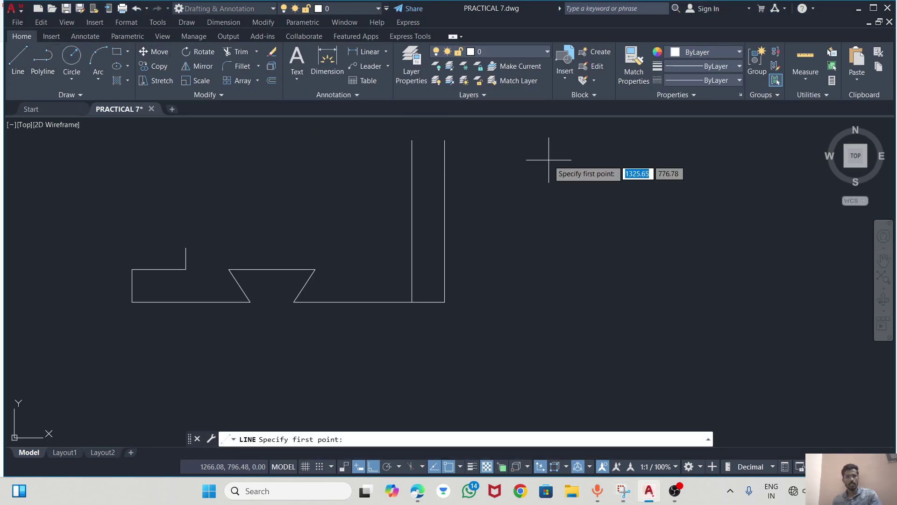
click(444, 140)
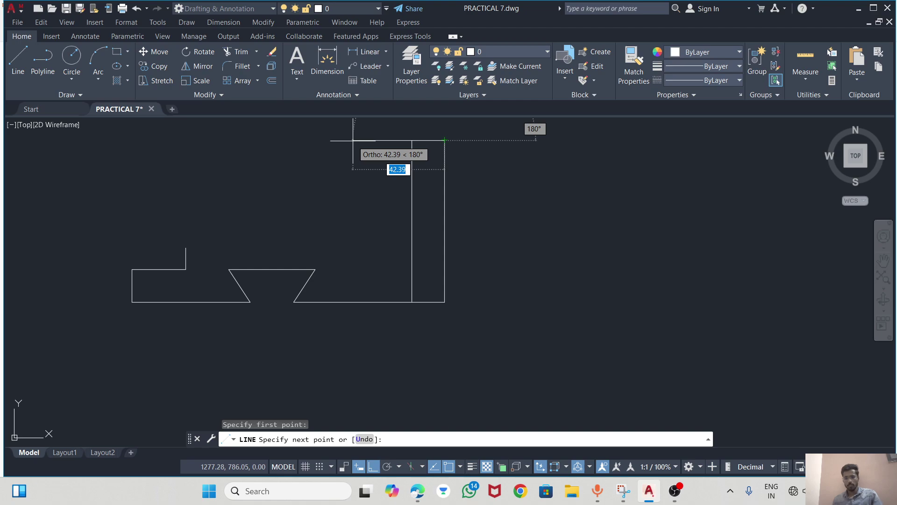
text(50)
key(Return)
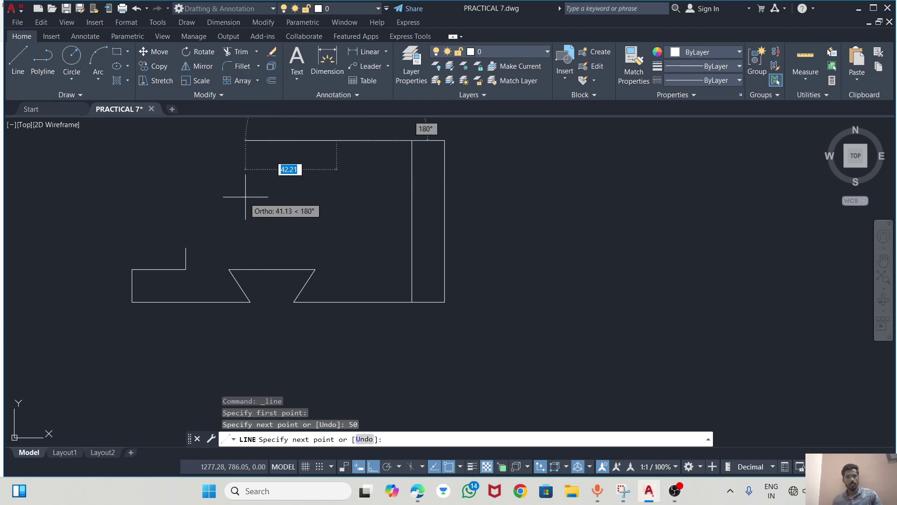
click(374, 466)
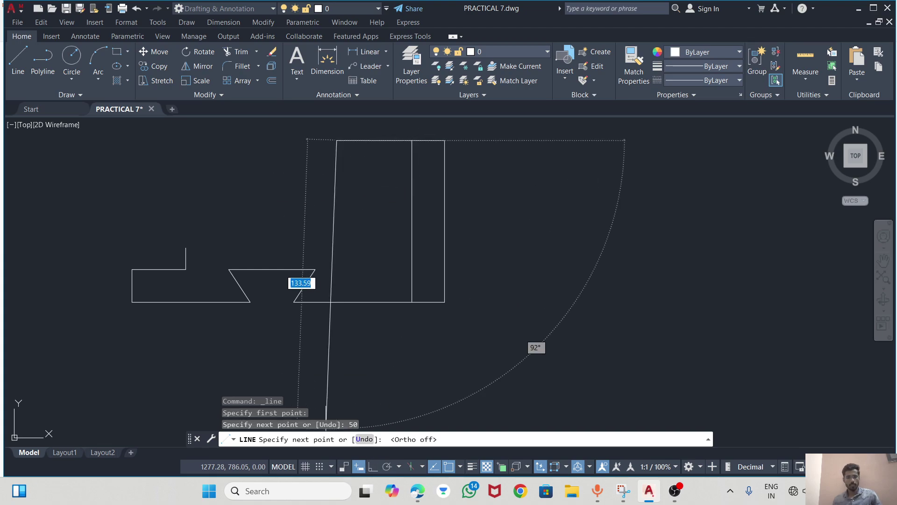
click(185, 251)
key(Escape)
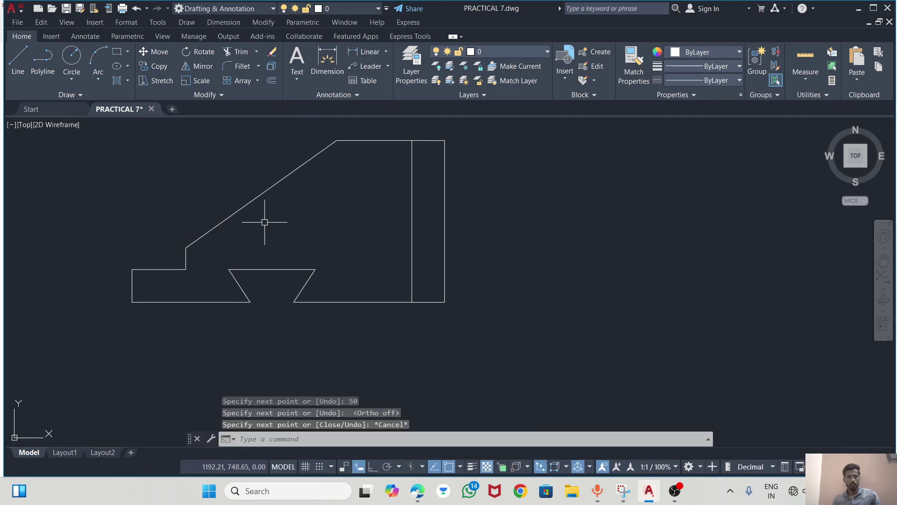
Check the recess depth in the reference image and offset the 50 mm top edge 40 mm downward.
key(alt+Tab)
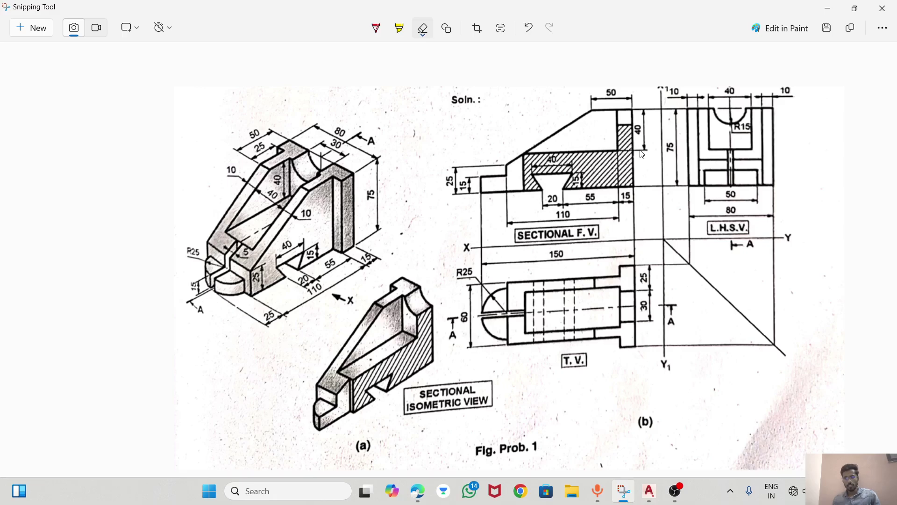
key(alt+Tab)
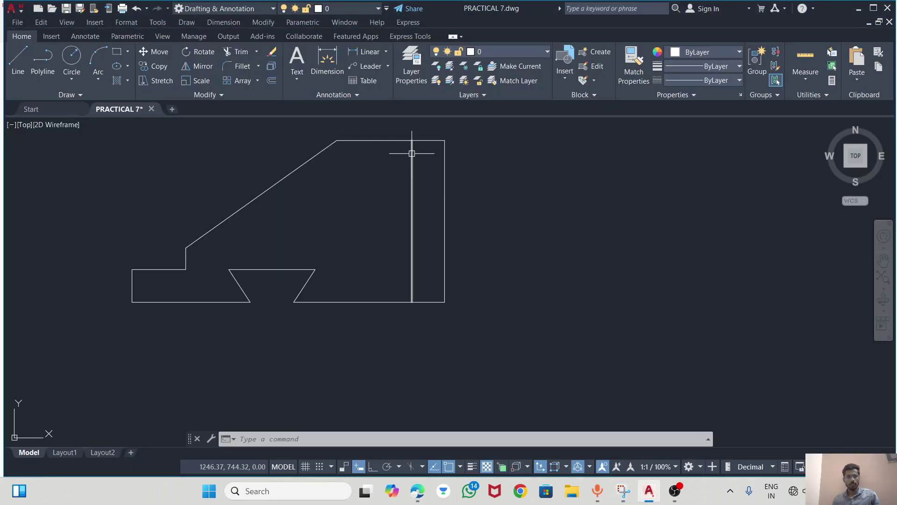
click(382, 140)
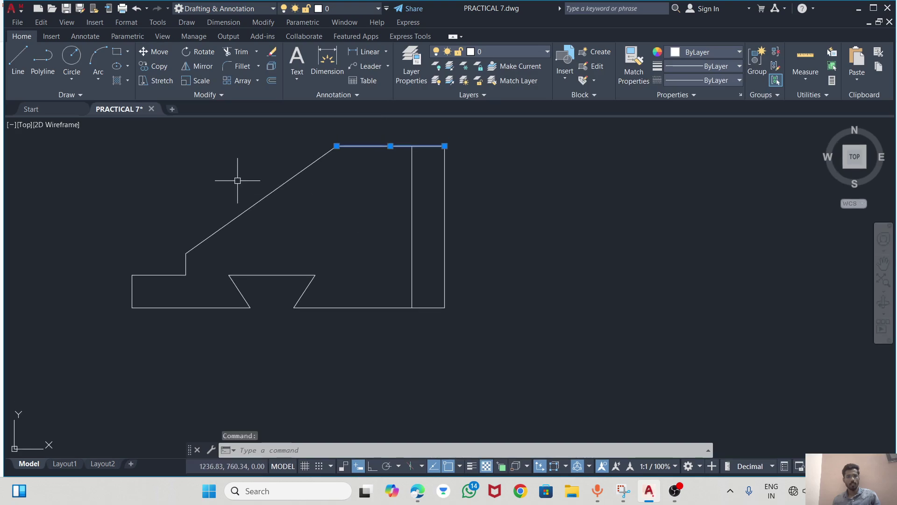
text(o)
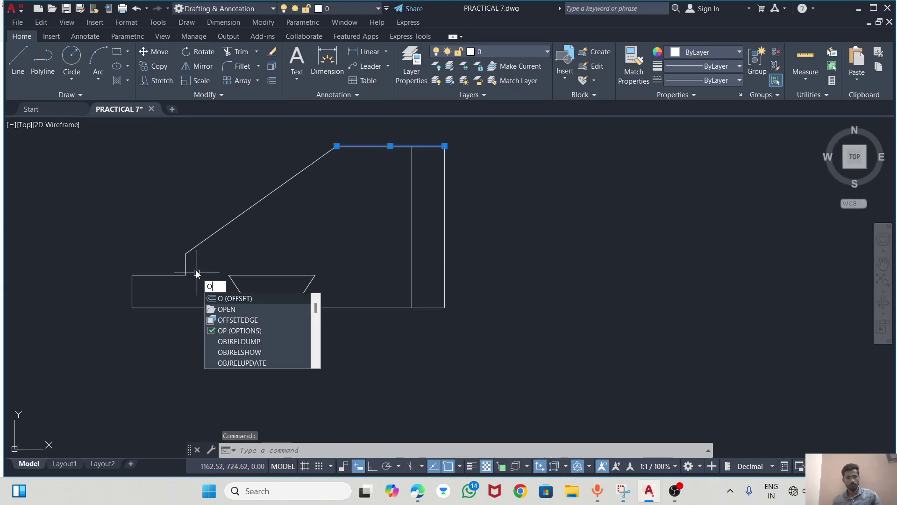
key(Return)
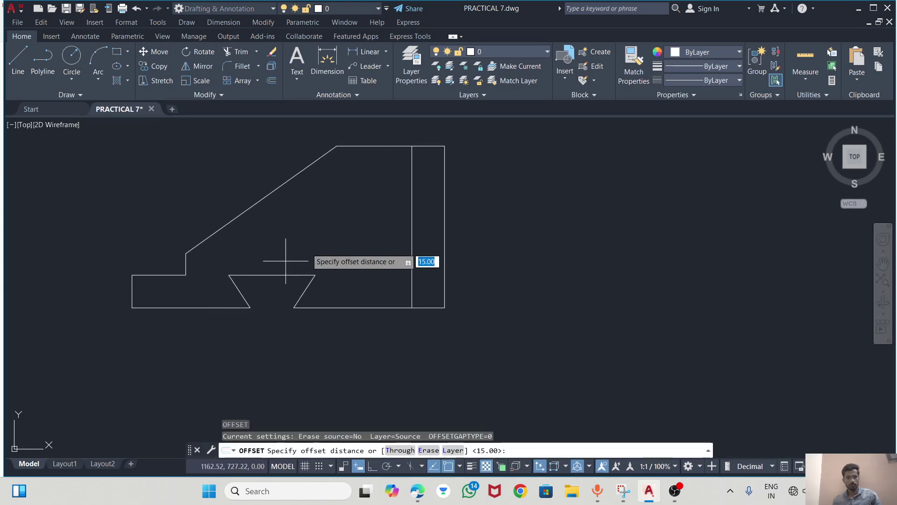
click(337, 146)
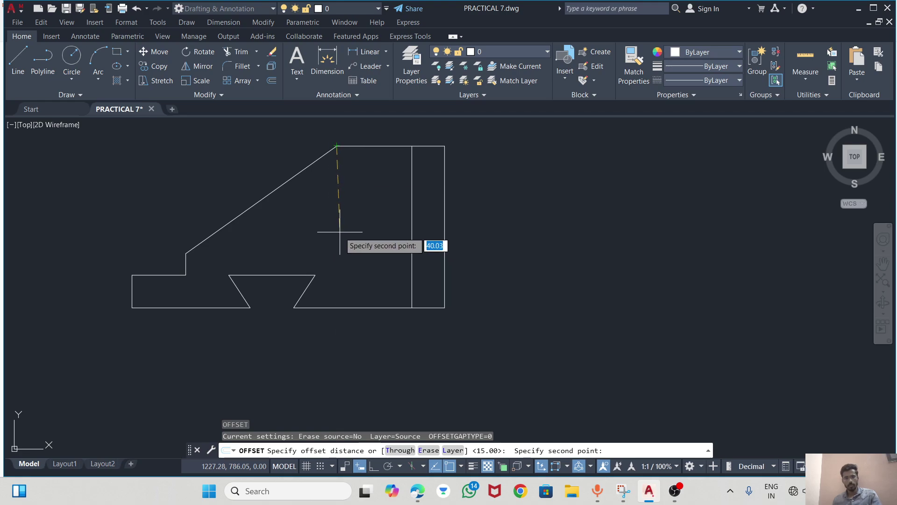
text(4)
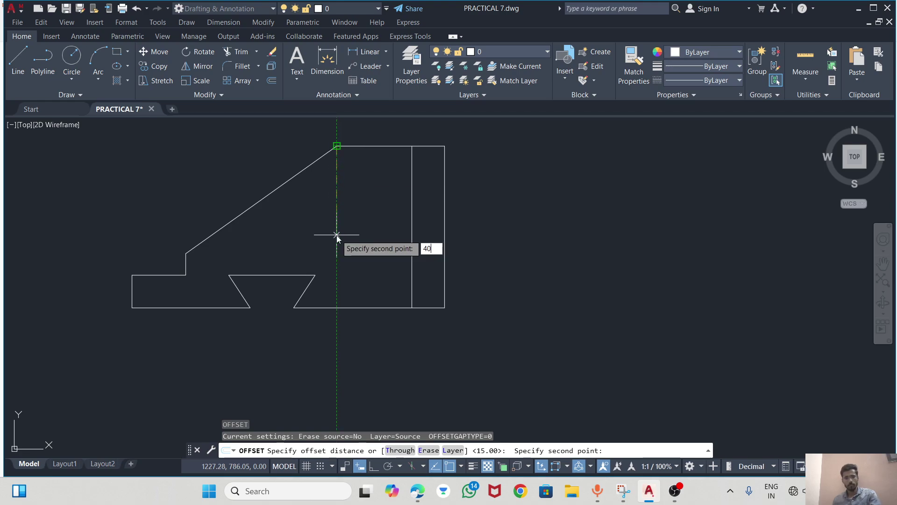
text(0)
key(Return)
click(339, 238)
key(Escape)
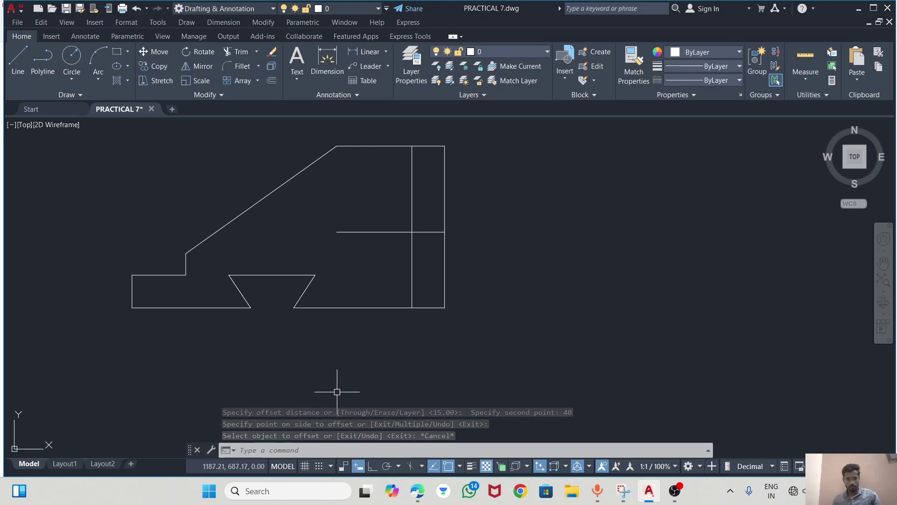
key(Escape)
Extend the recess floor line's left end to the sloping edge.
click(298, 452)
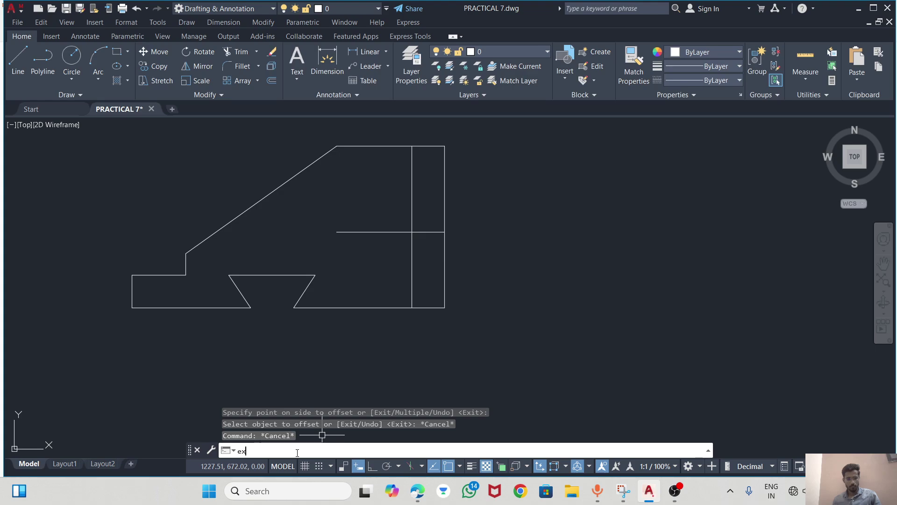
text(ex)
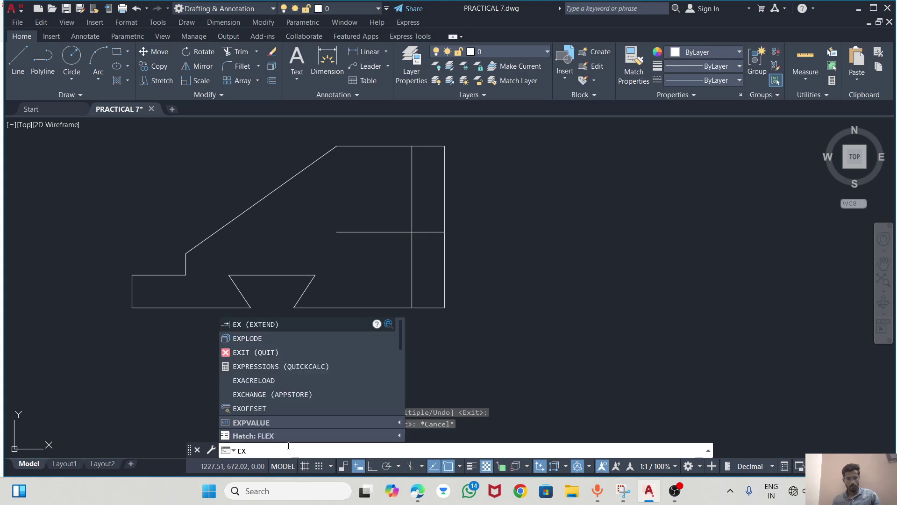
click(245, 324)
click(345, 231)
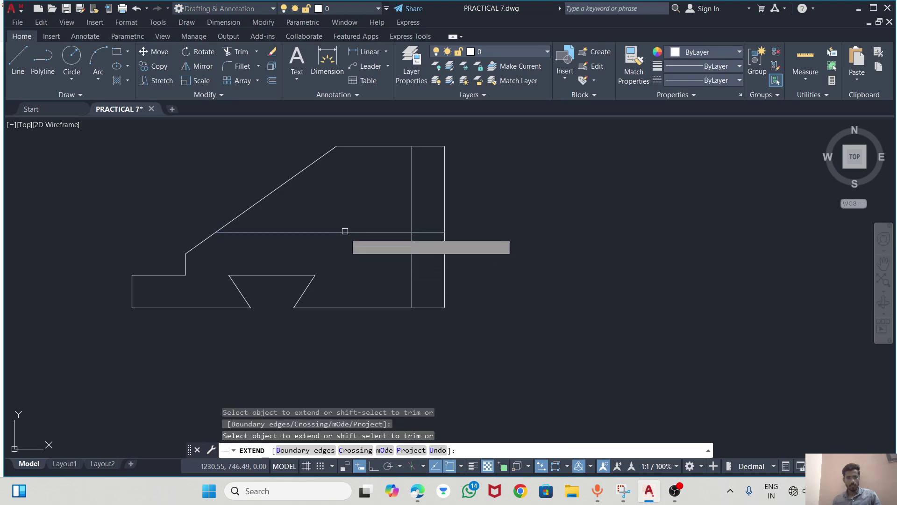
Trim the recess floor line and the wall's inner vertical line beyond their intersection, leaving a clean recess corner.
click(241, 53)
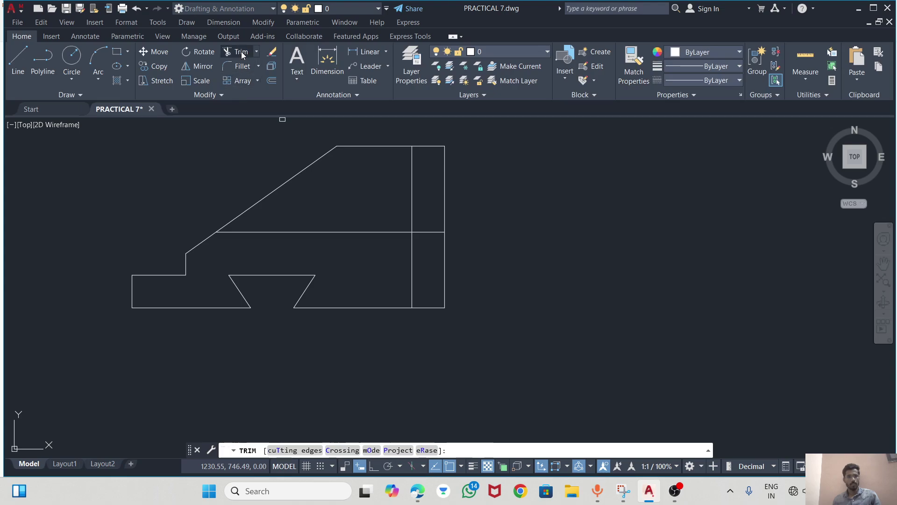
drag(424, 211, 405, 265)
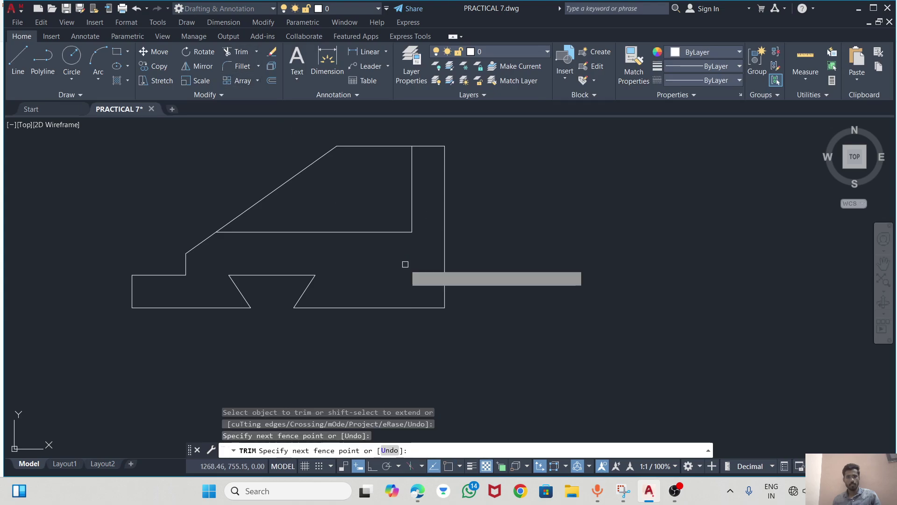
click(417, 496)
click(417, 496)
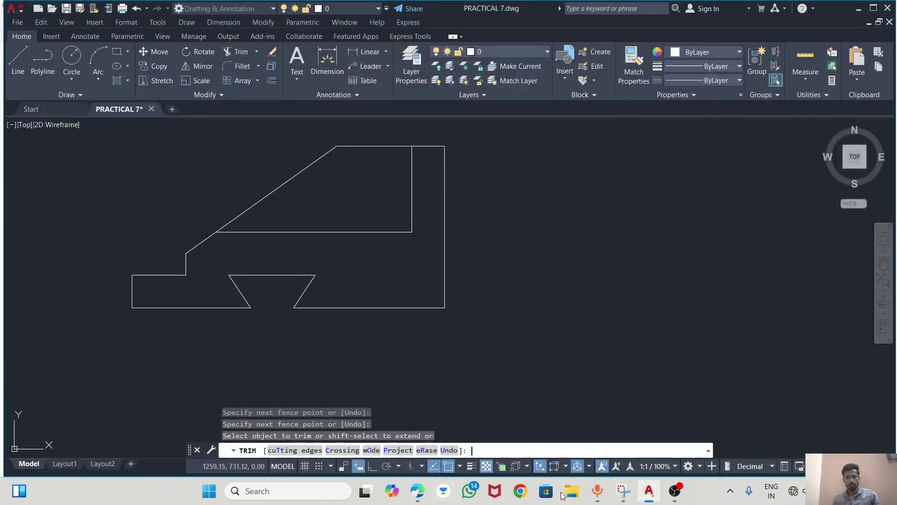
Check the reference image, offset the top edge 15 mm downward, and trim the new line to the width of the right wall.
click(627, 498)
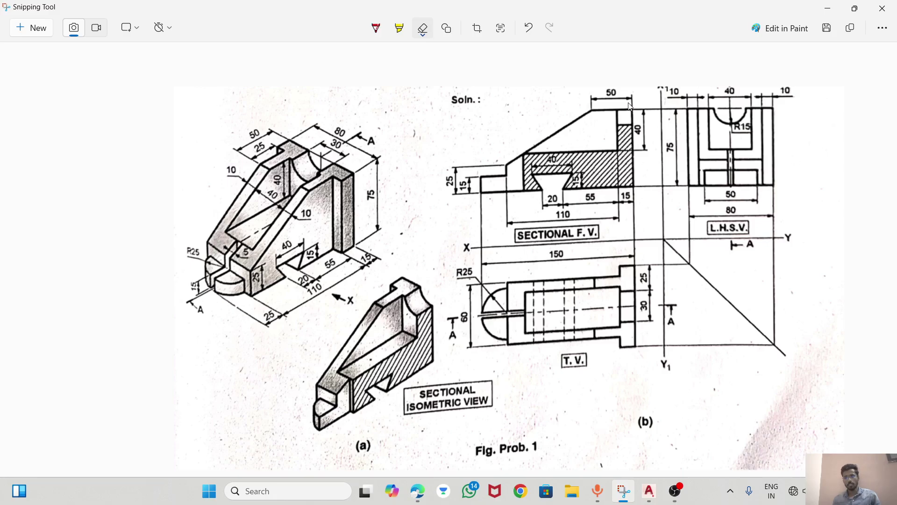
key(alt+Tab)
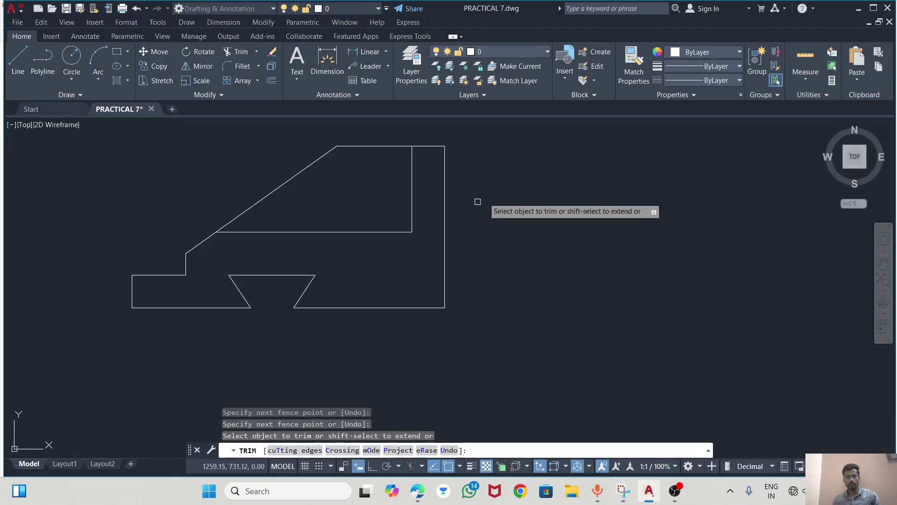
key(Escape)
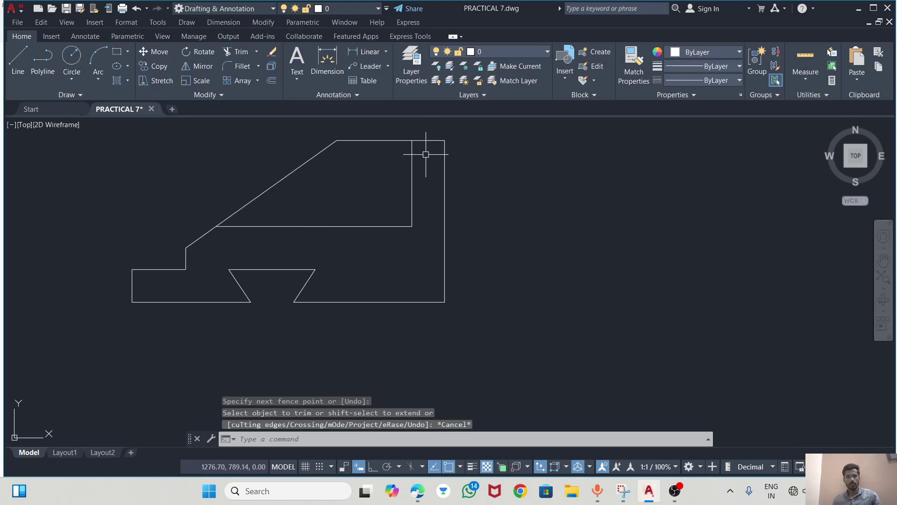
click(426, 145)
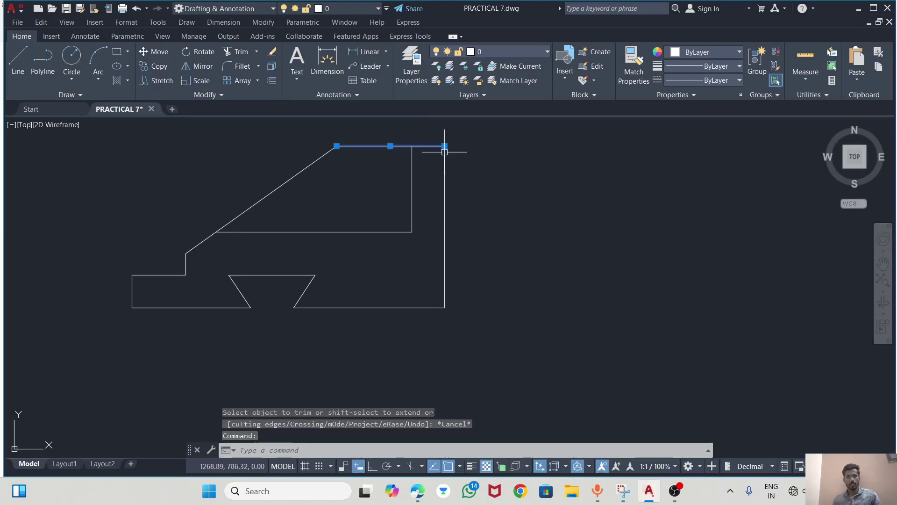
text(o)
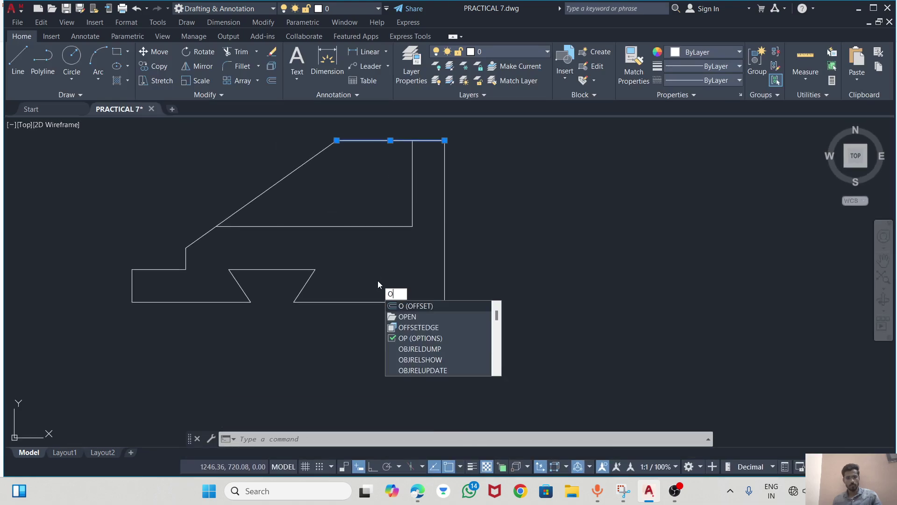
key(Return)
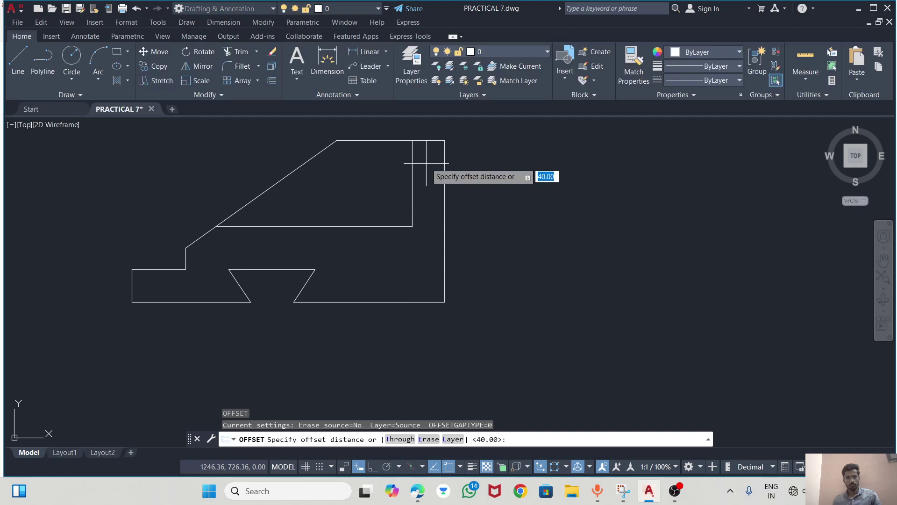
click(411, 140)
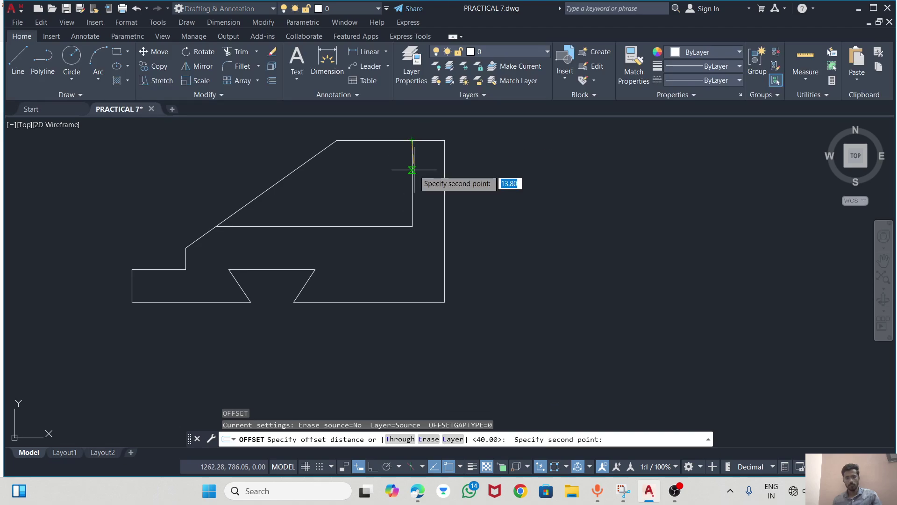
text(15)
key(Return)
click(415, 180)
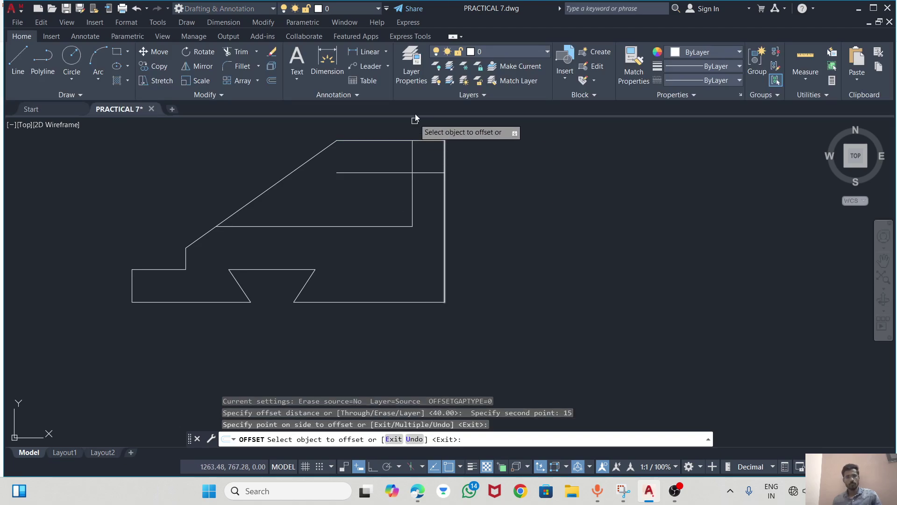
click(238, 51)
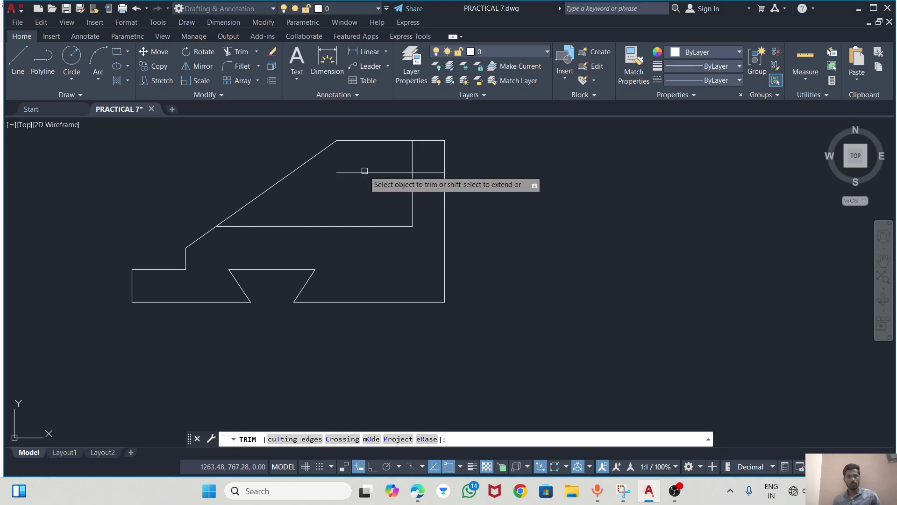
click(363, 172)
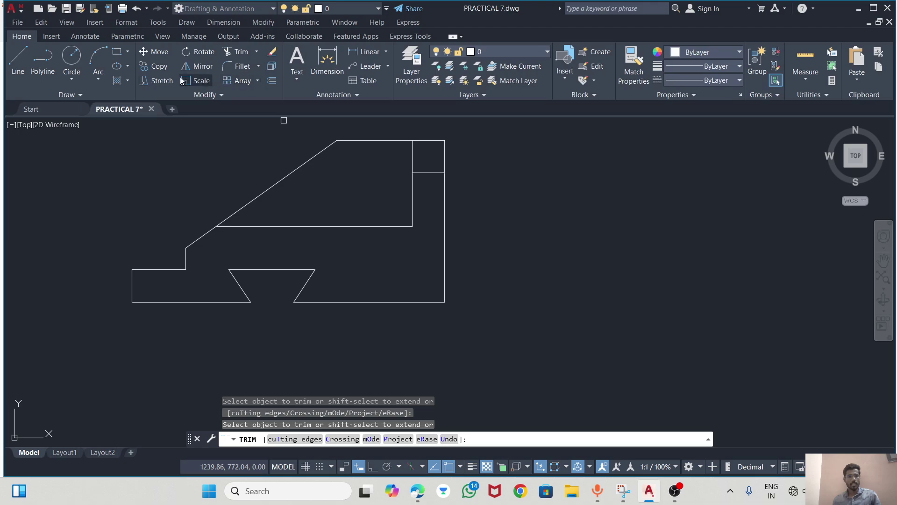
Hatch the cut region around the dovetail slot and below the recess with the ANSI31 pattern.
click(126, 81)
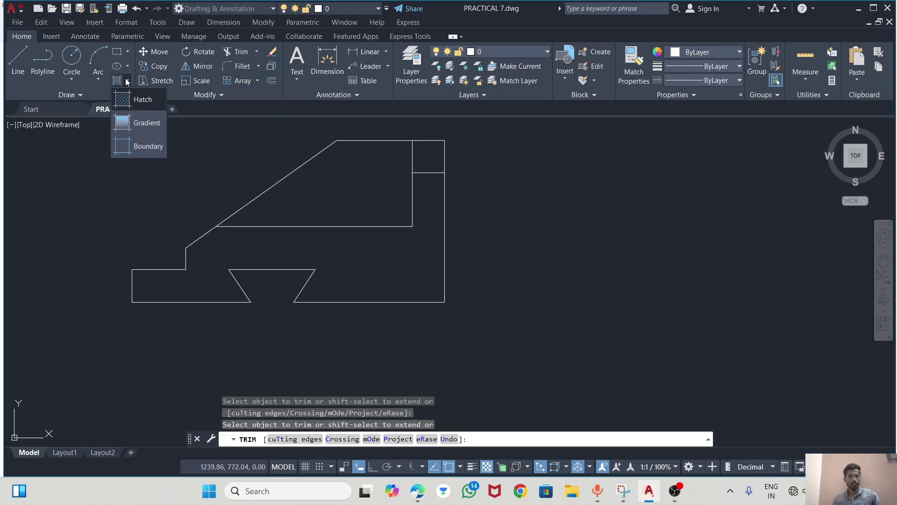
click(127, 97)
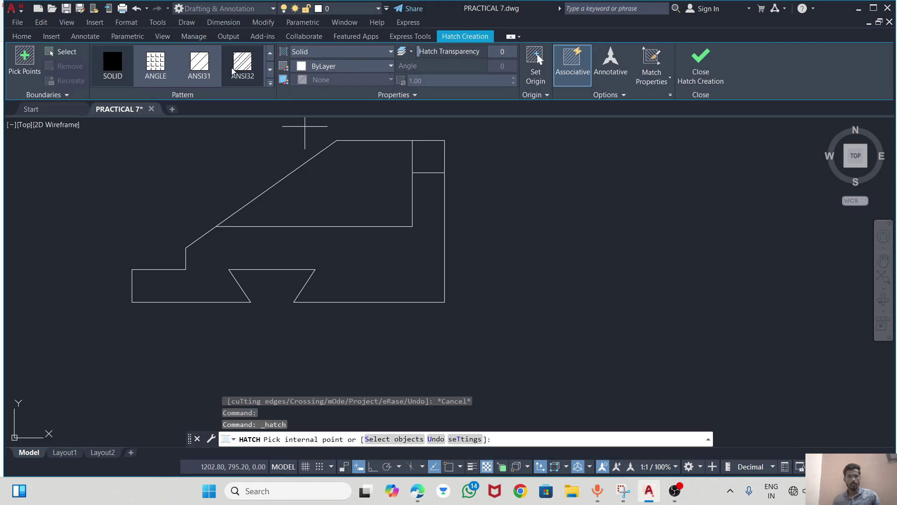
click(200, 68)
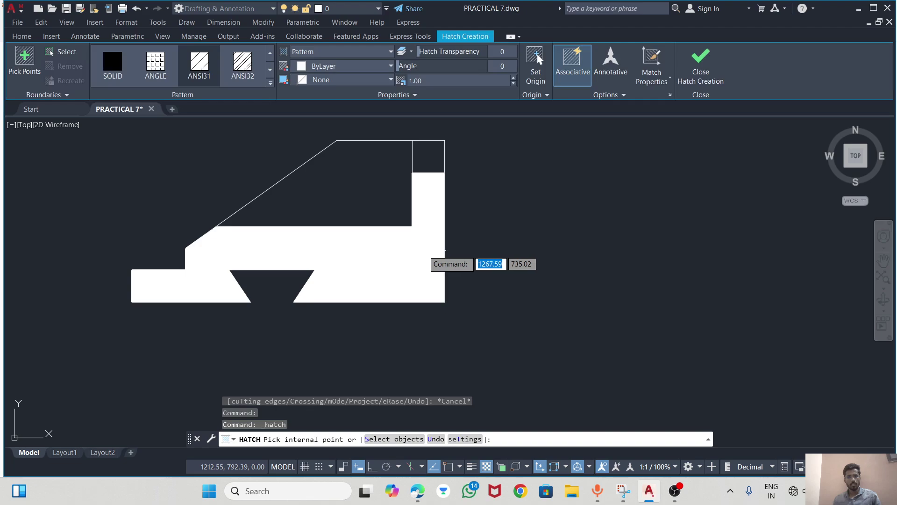
click(397, 269)
key(Escape)
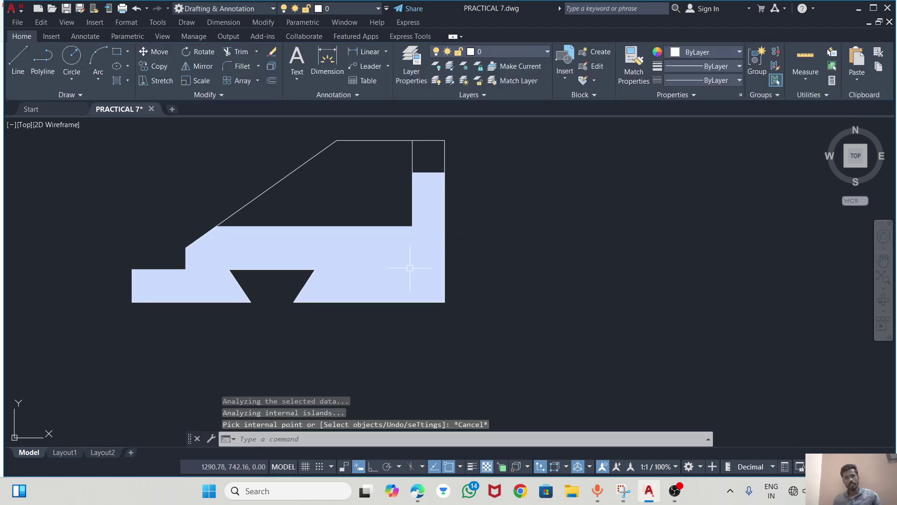
Try scales of 5 and 25 on the section hatch, and settle on a hatch scale of 30.
click(409, 257)
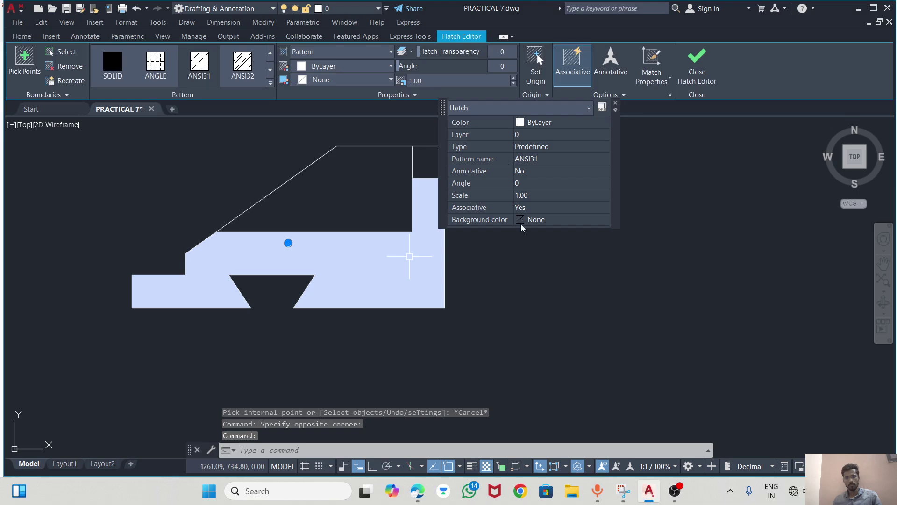
click(527, 198)
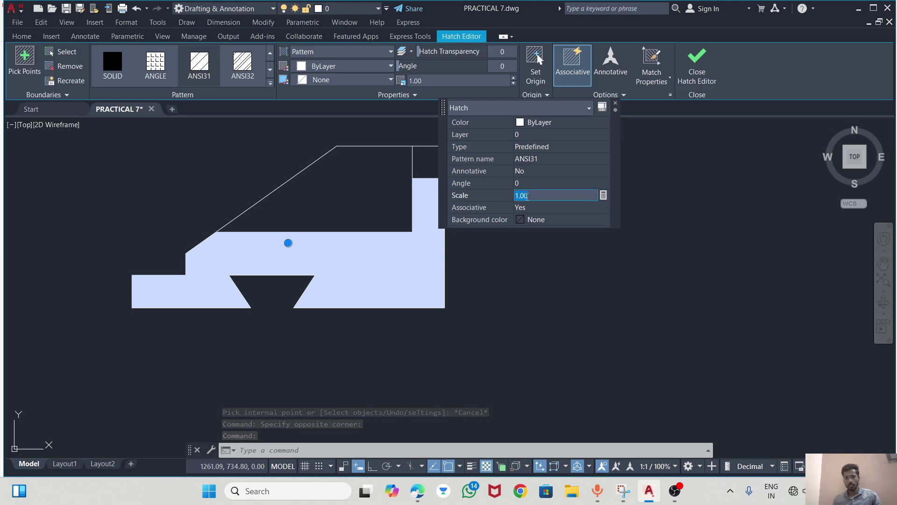
key(BackSpace)
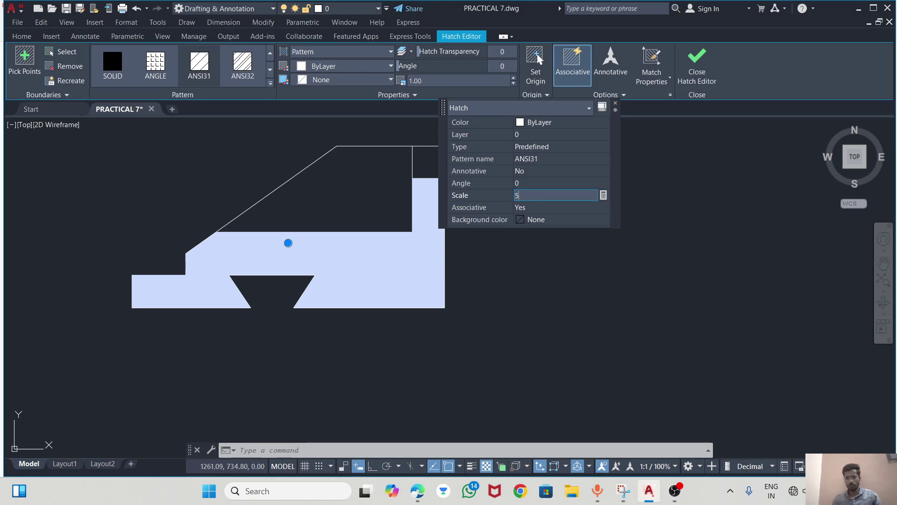
text(5)
key(Return)
click(527, 197)
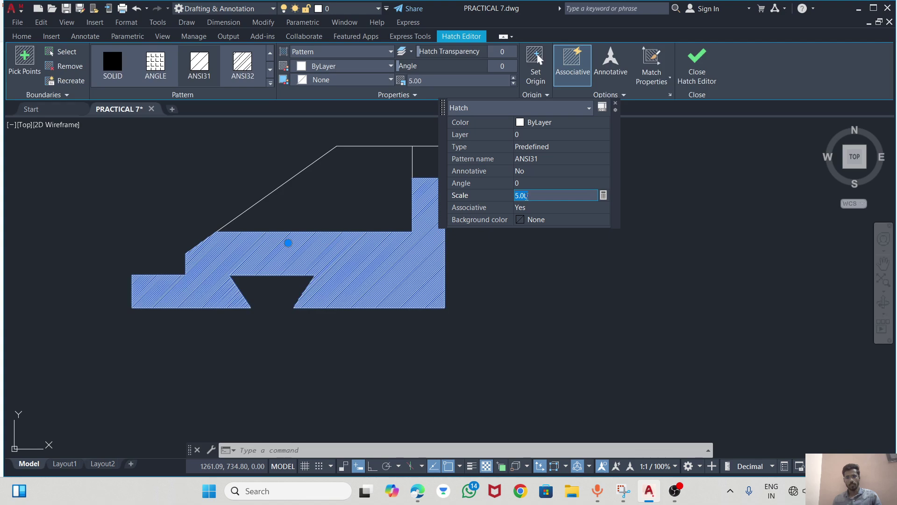
text(25)
key(Return)
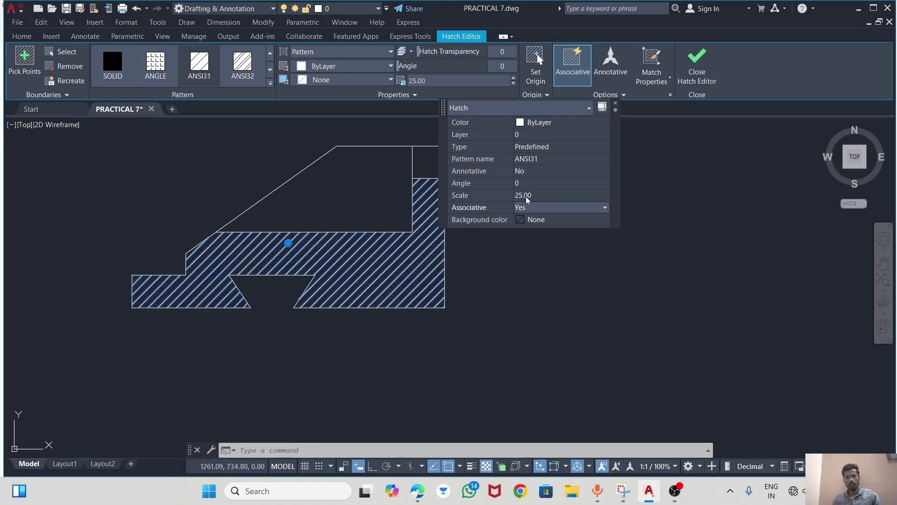
click(526, 197)
text(30)
key(Return)
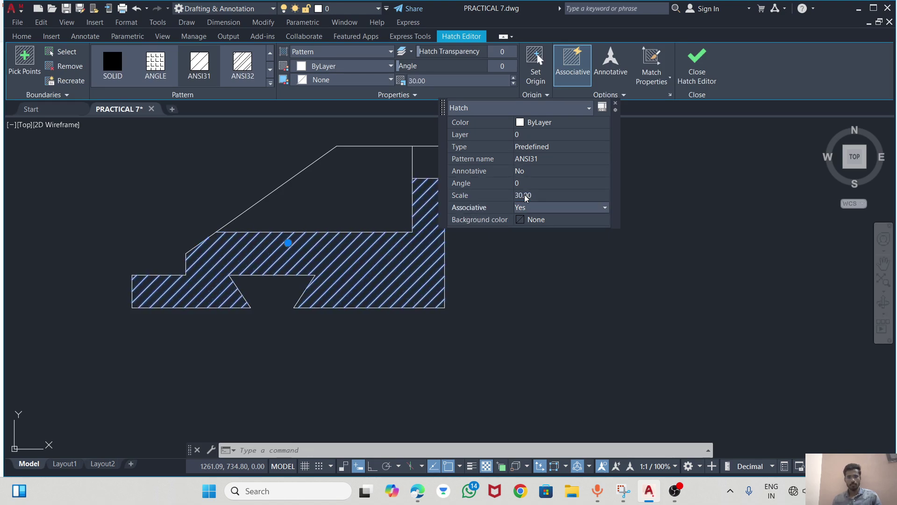
key(Escape)
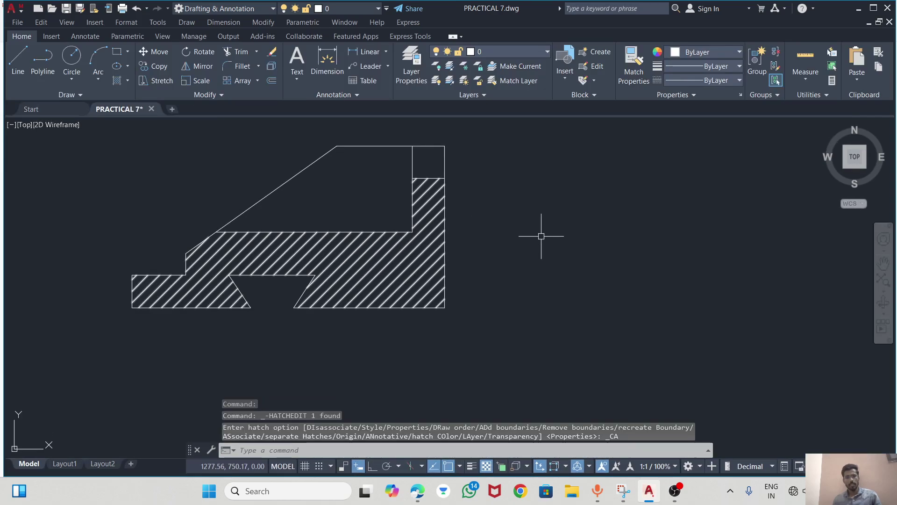
Compare the finished hatched front view with the sectional front view in the reference image.
scroll(540, 238, down, 2)
key(alt+Tab)
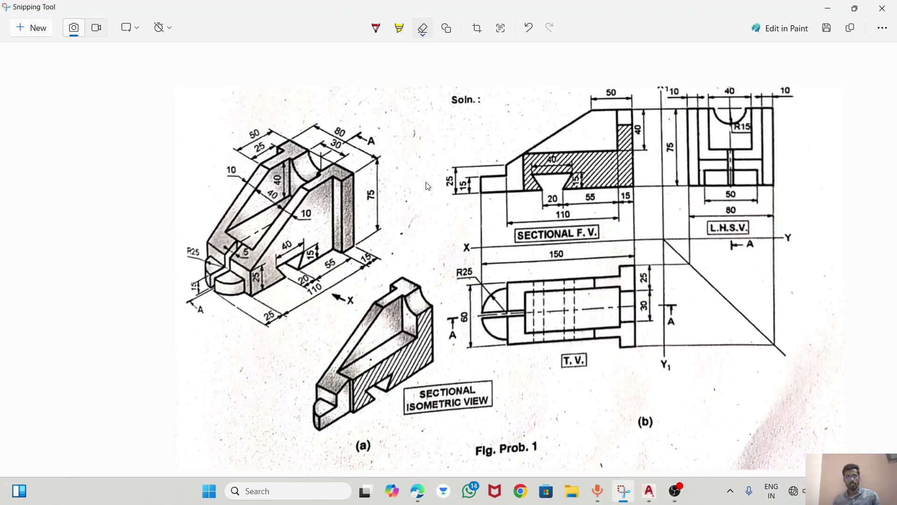
key(alt+Tab)
scroll(396, 168, down, 2)
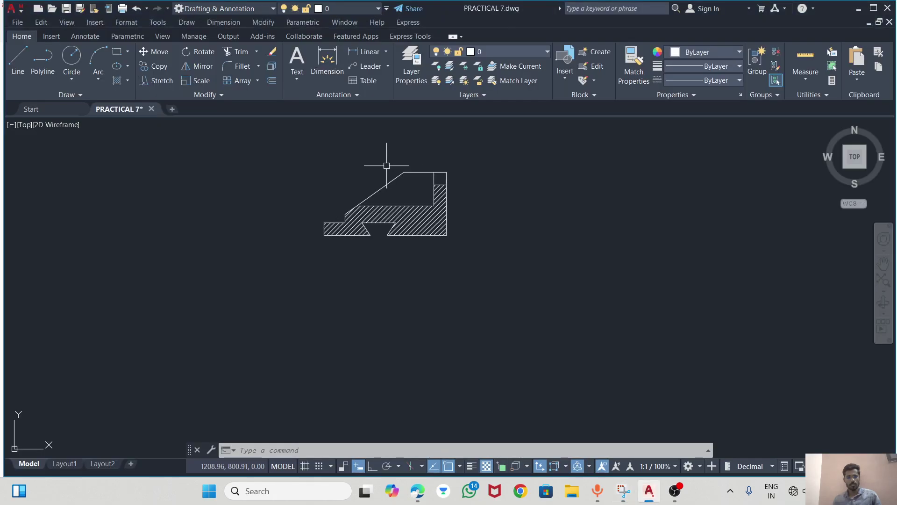
scroll(140, 122, down, 2)
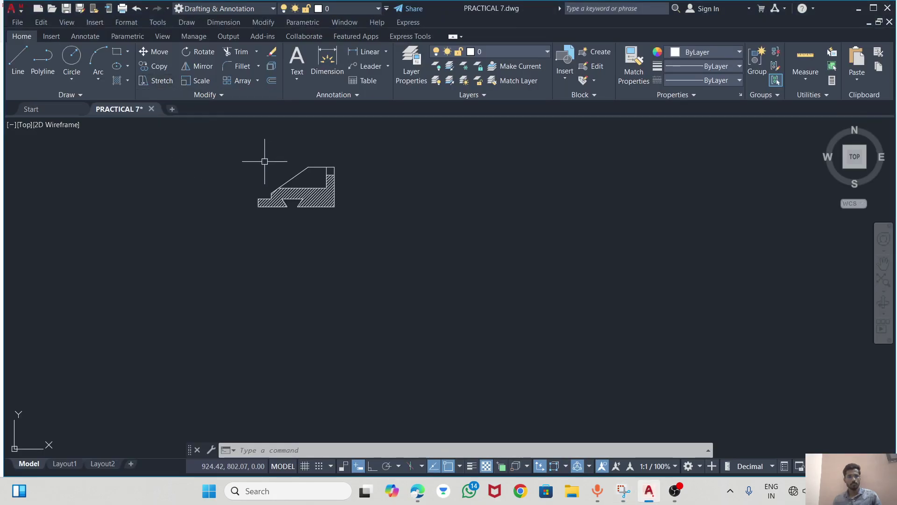
scroll(261, 187, up, 4)
scroll(260, 210, down, 2)
scroll(323, 123, up, 2)
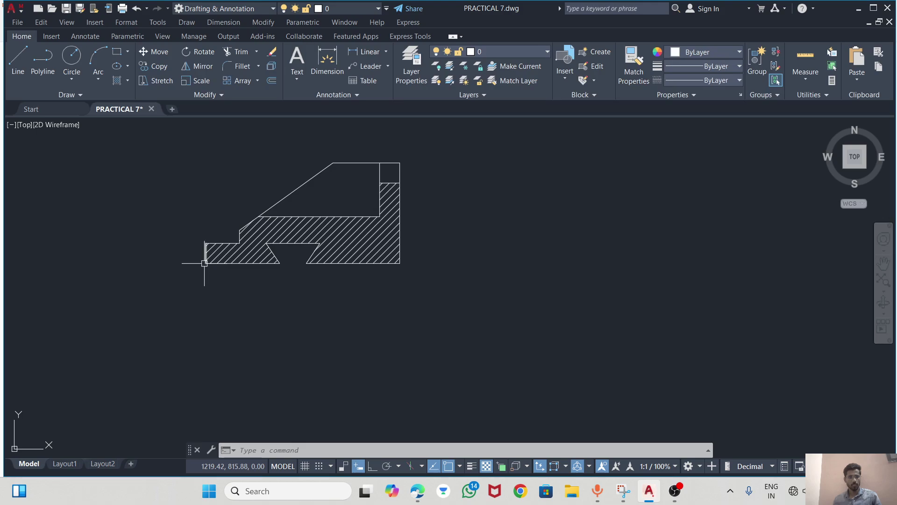
click(14, 59)
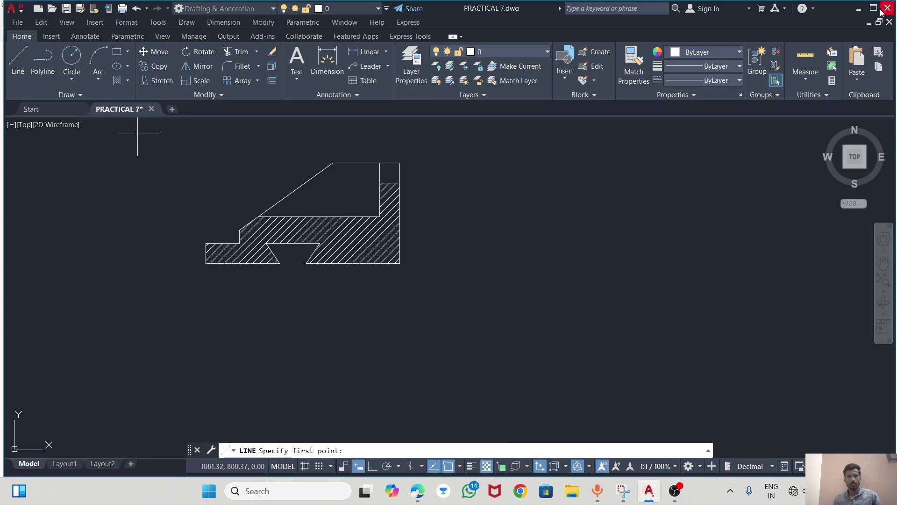
click(873, 8)
key(Escape)
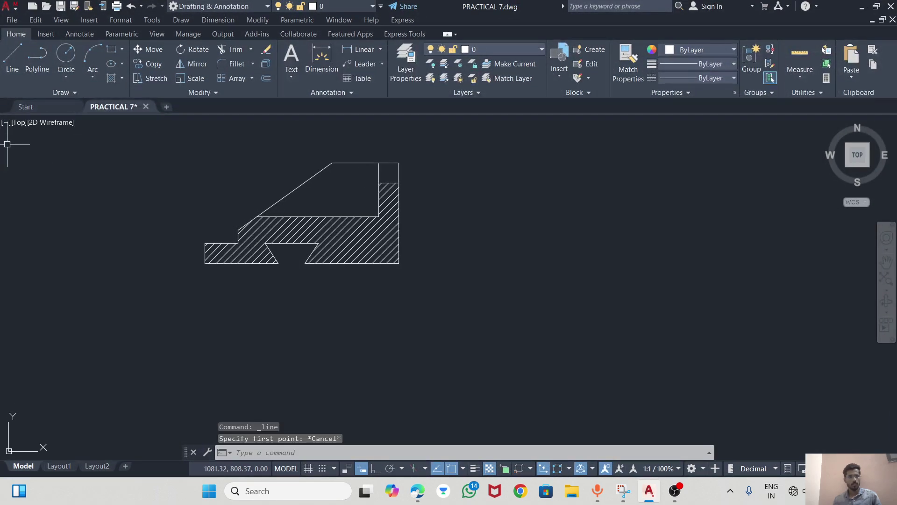
click(13, 60)
click(205, 263)
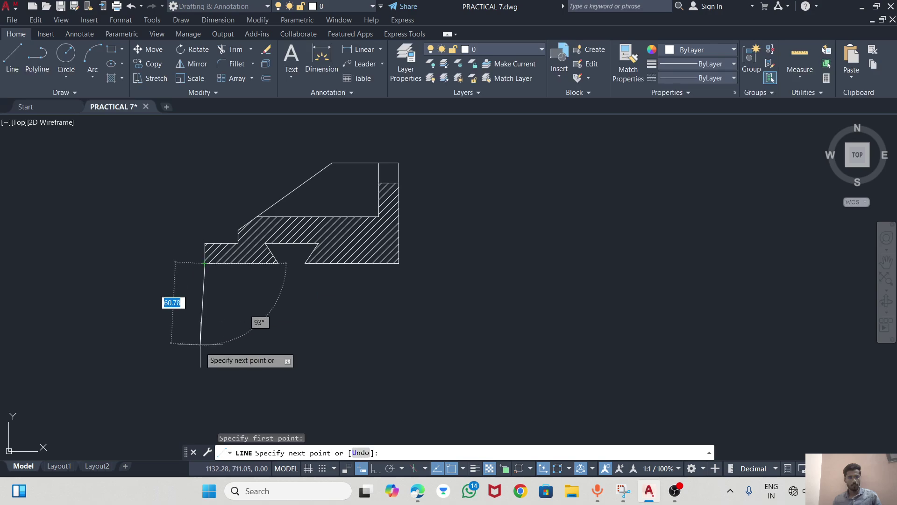
key(Escape)
With ortho turned on, draw an 80 mm vertical line downward below the front view, aligned with its right edge.
click(19, 57)
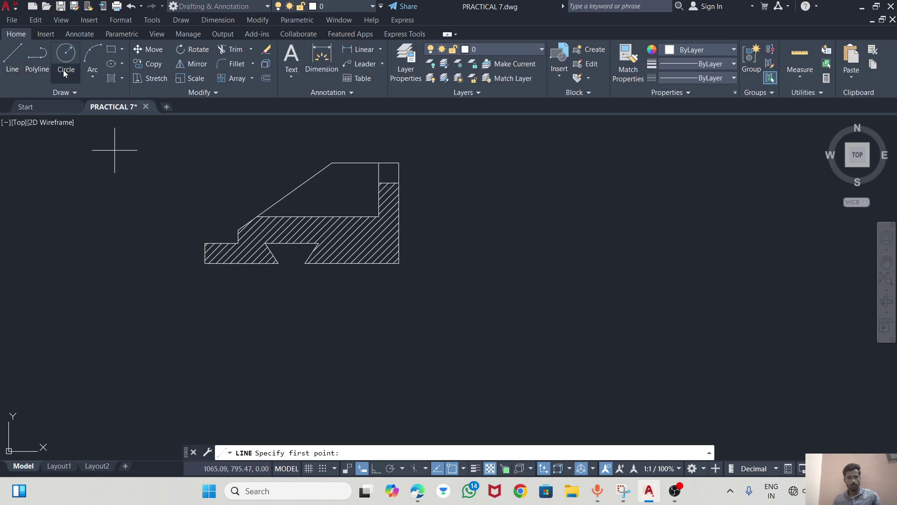
click(375, 467)
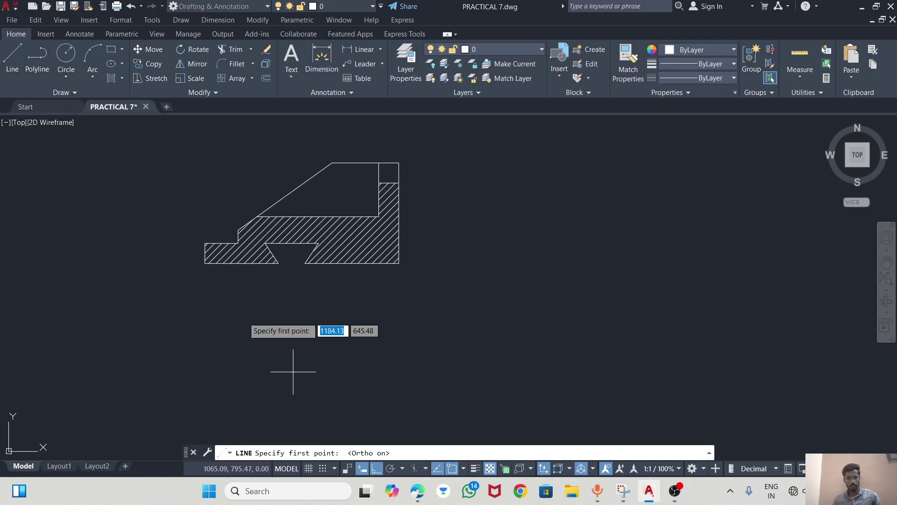
key(alt+Tab)
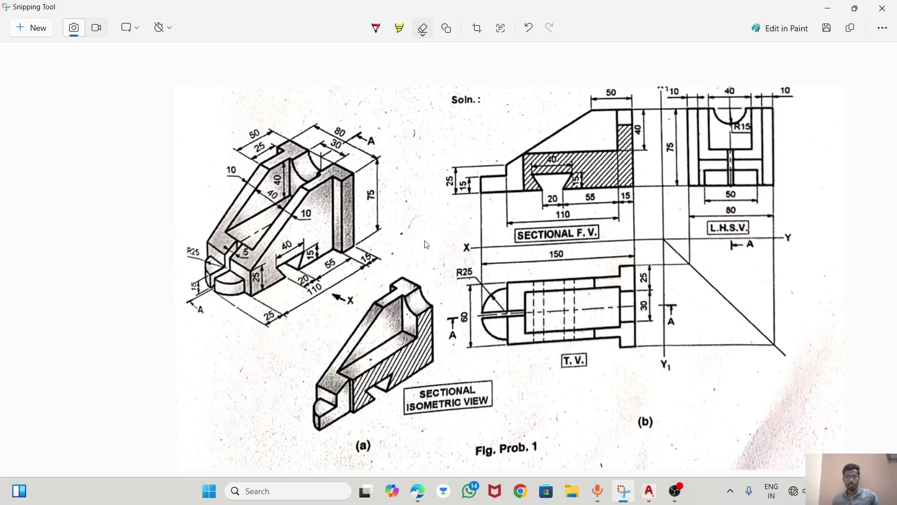
key(alt+Tab)
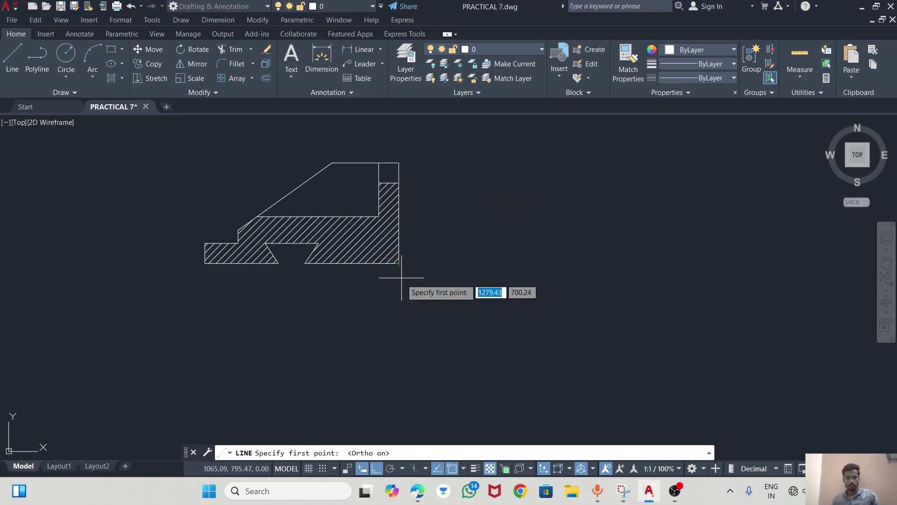
click(398, 313)
scroll(399, 274, down, 2)
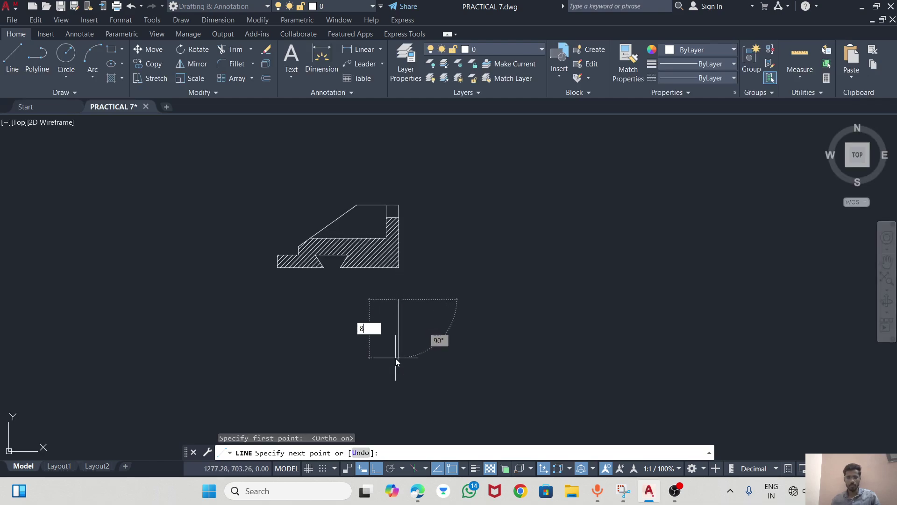
text(80)
key(Return)
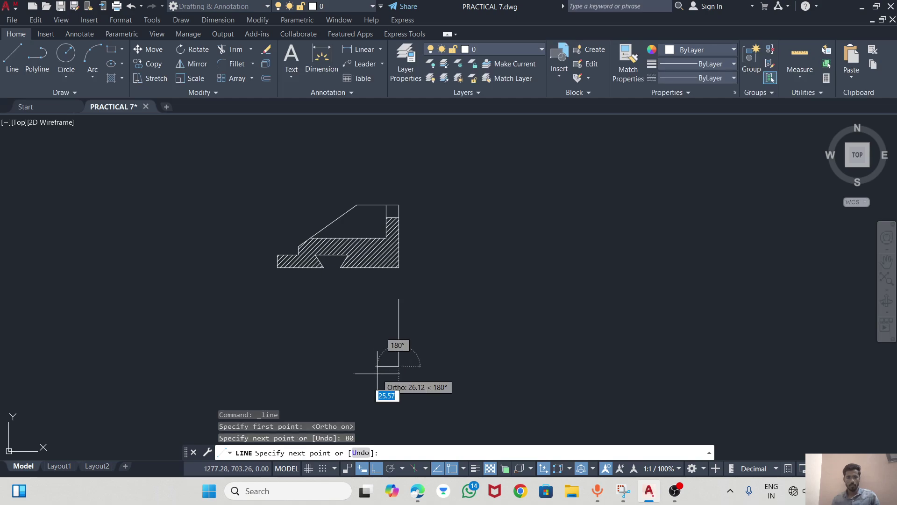
Check the top view in the reference image and continue the outline 10 mm left and 10 mm up from the vertical line's lower end.
key(alt+Tab)
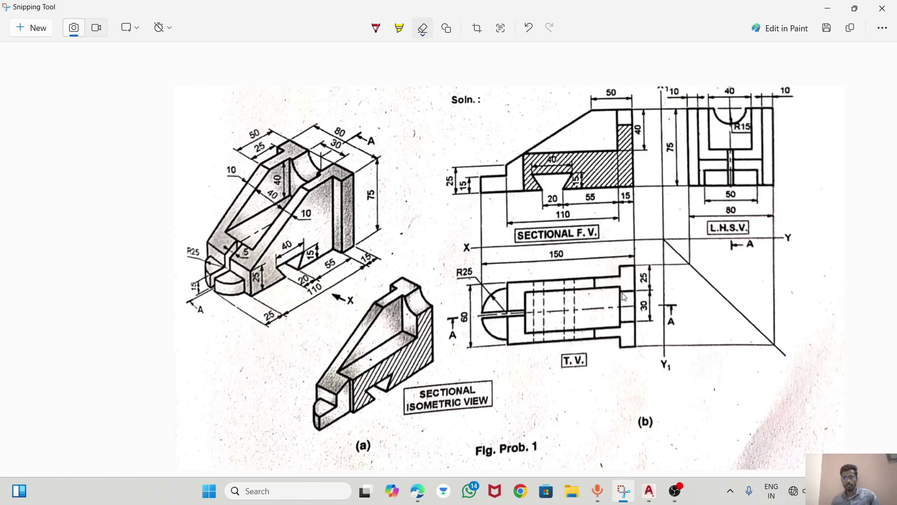
key(alt+Tab)
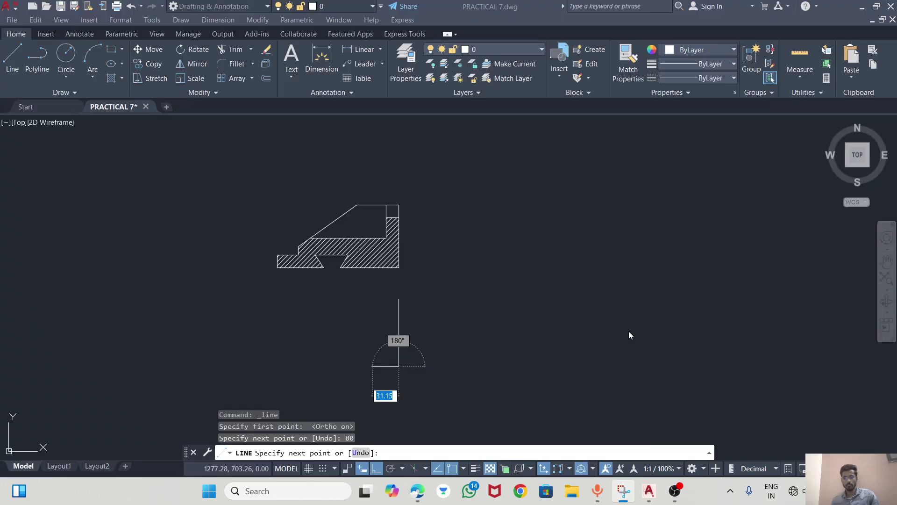
key(alt+Tab)
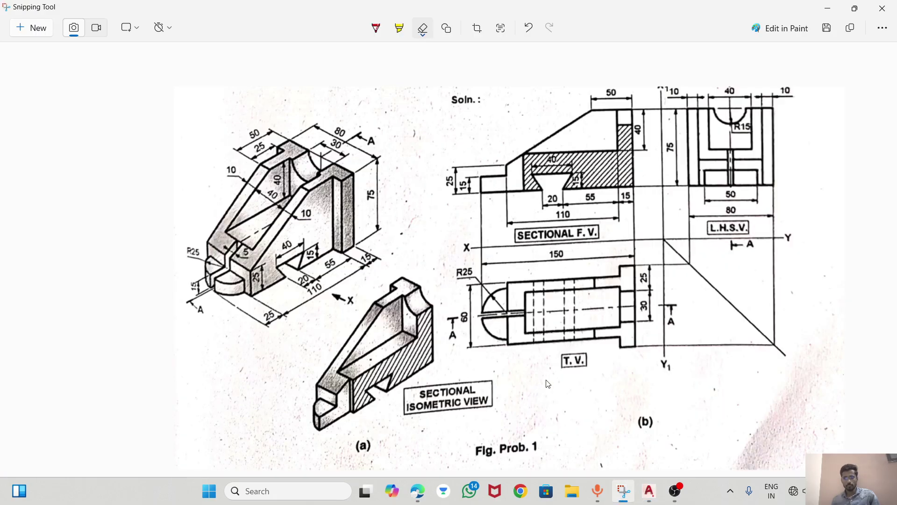
key(alt+Tab)
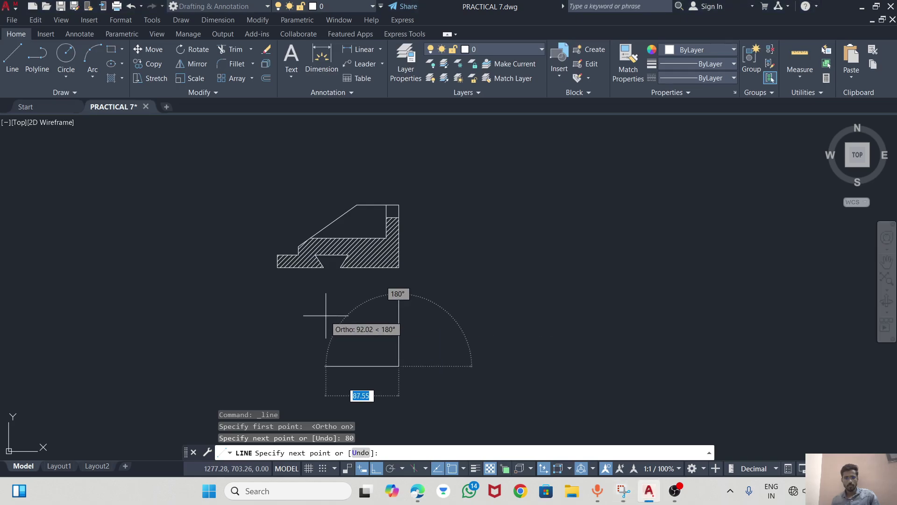
text(10)
key(Return)
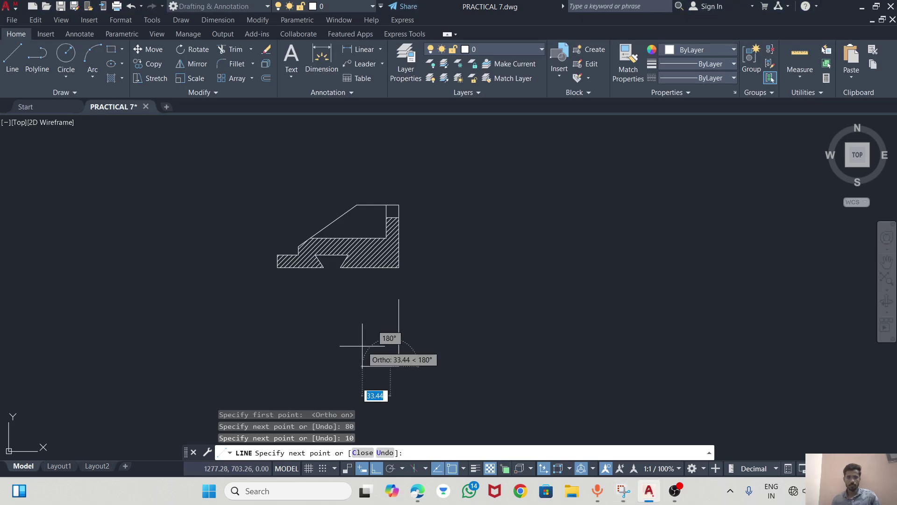
scroll(390, 337, up, 3)
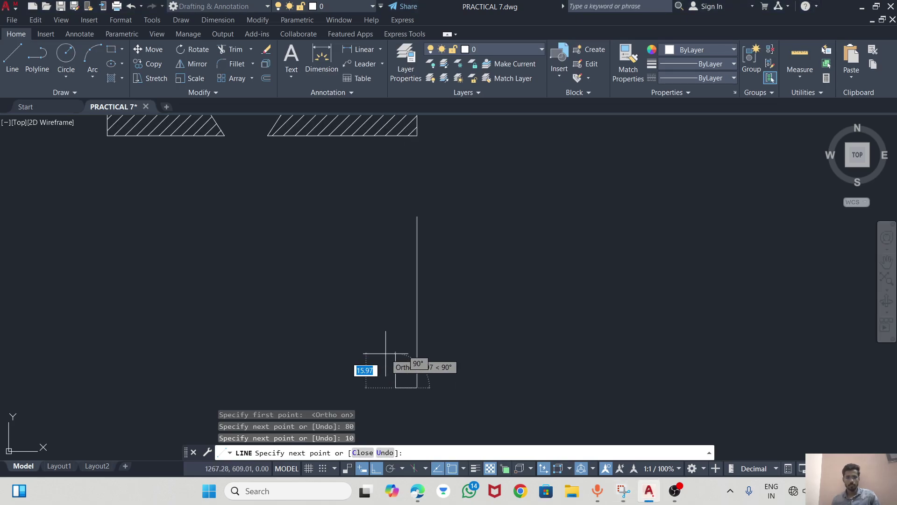
key(alt+Tab)
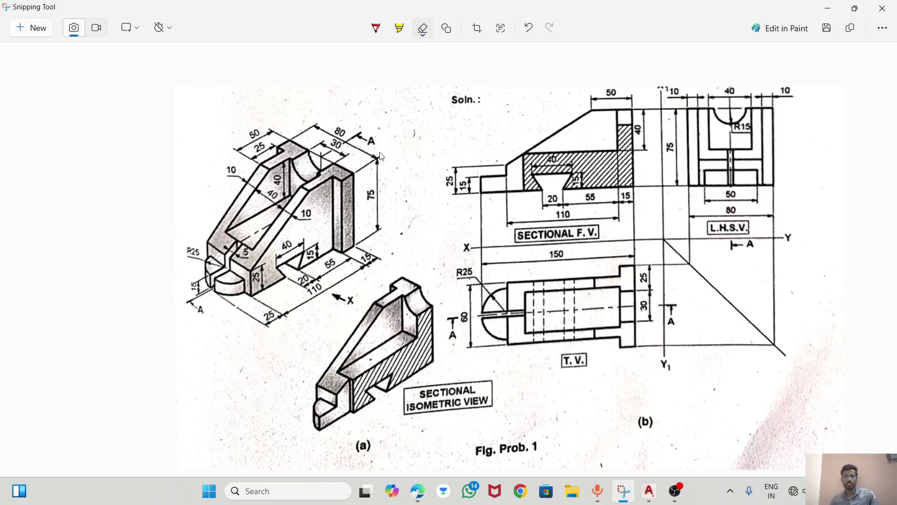
key(alt+Tab)
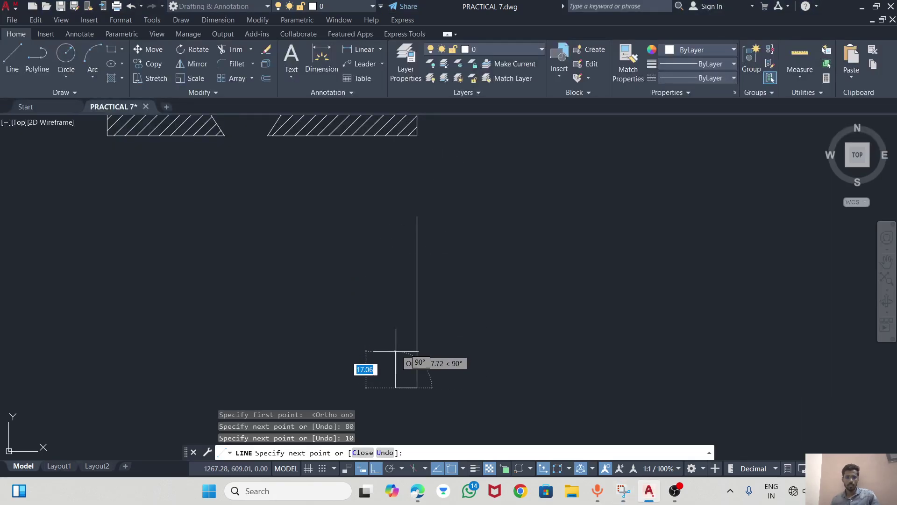
text(10)
key(Return)
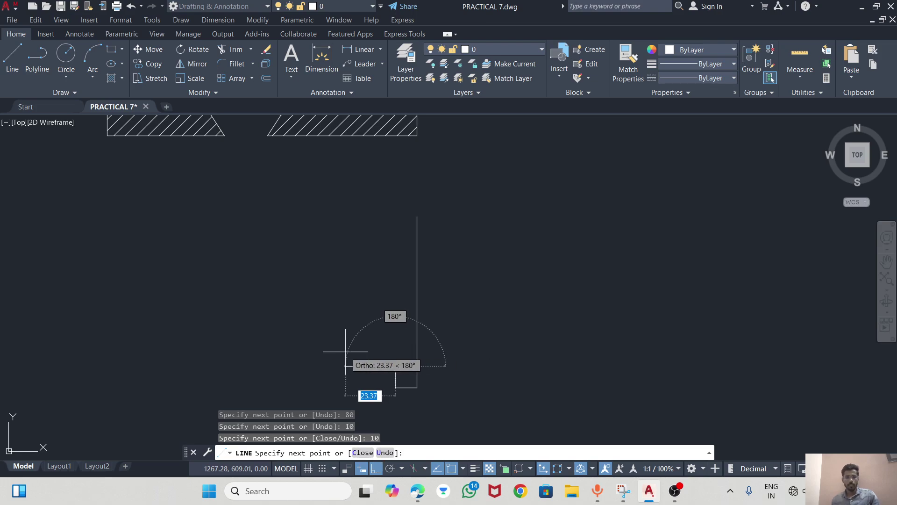
Check the body length in the reference image and extend the top view's lower edge 110 mm to the left.
key(alt+Tab)
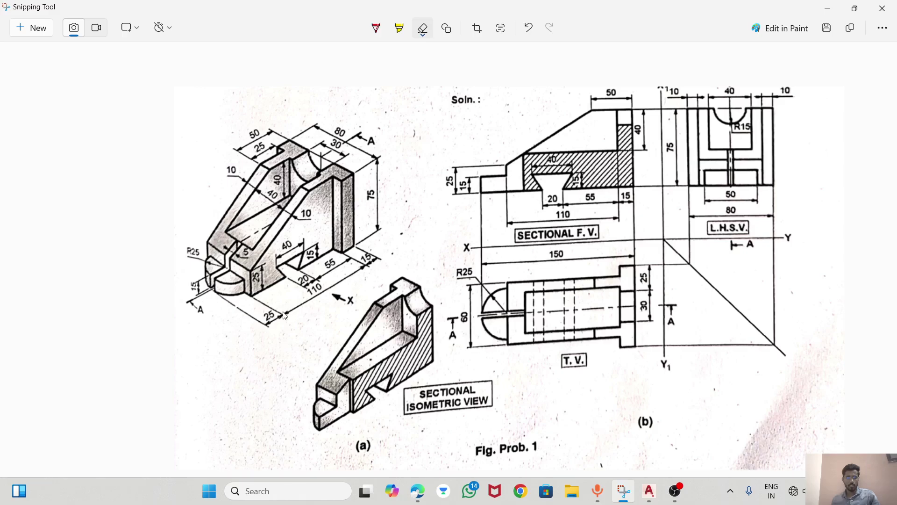
key(alt+Tab)
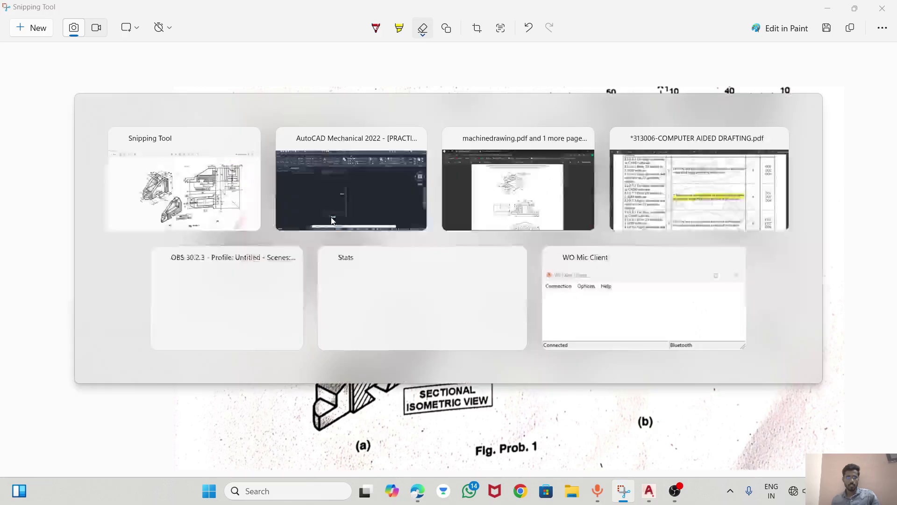
text(1)
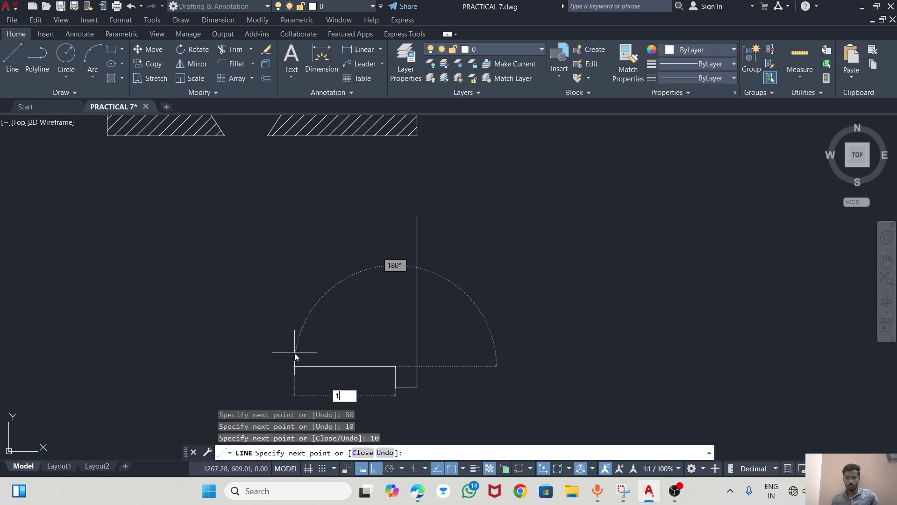
text(10)
key(Return)
Examine the rounded front end in the reference image, draw a 5 mm line upward from the lower edge's left end, and finish the outline.
key(alt+Tab)
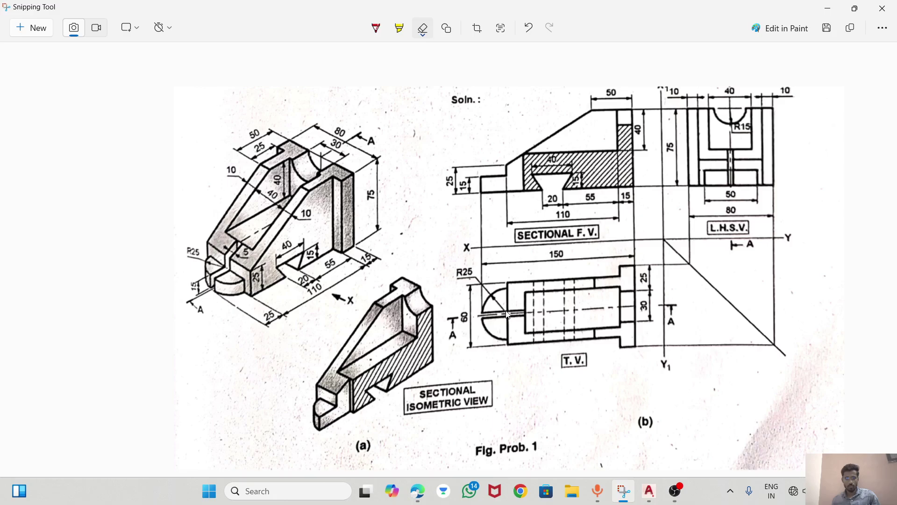
ctrl+scroll(508, 322, up, 2)
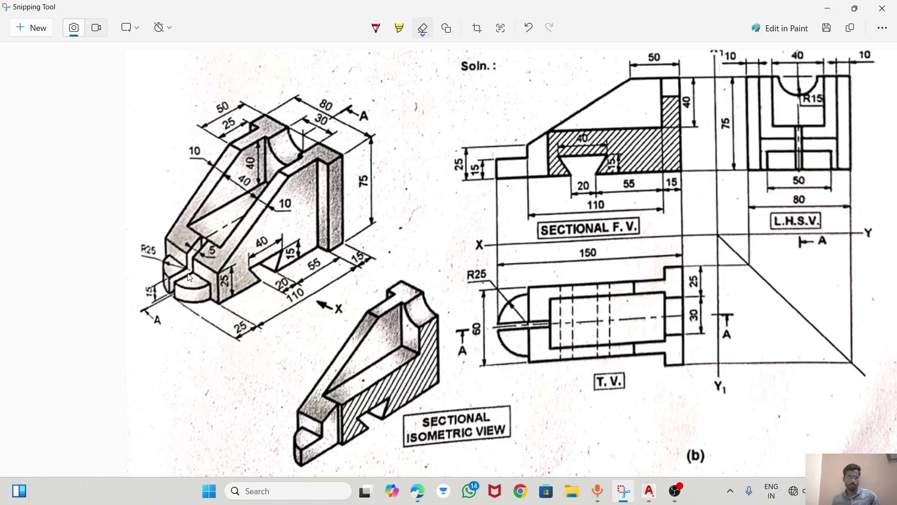
key(alt+Tab)
key(alt+Tab)
key(alt+Tab)
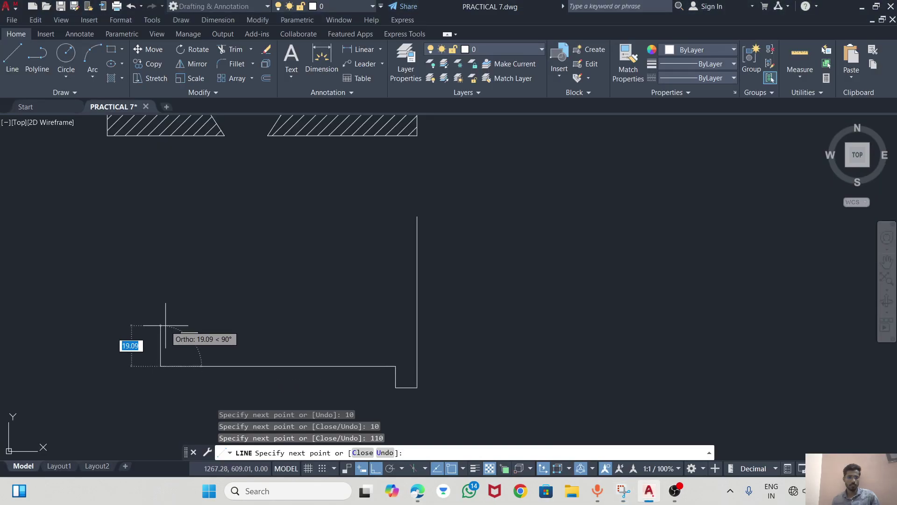
text(5)
key(Return)
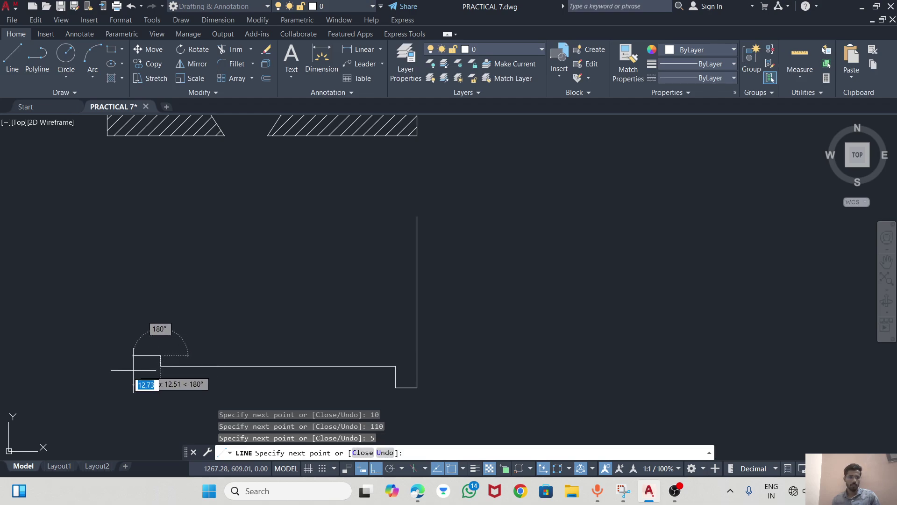
key(Escape)
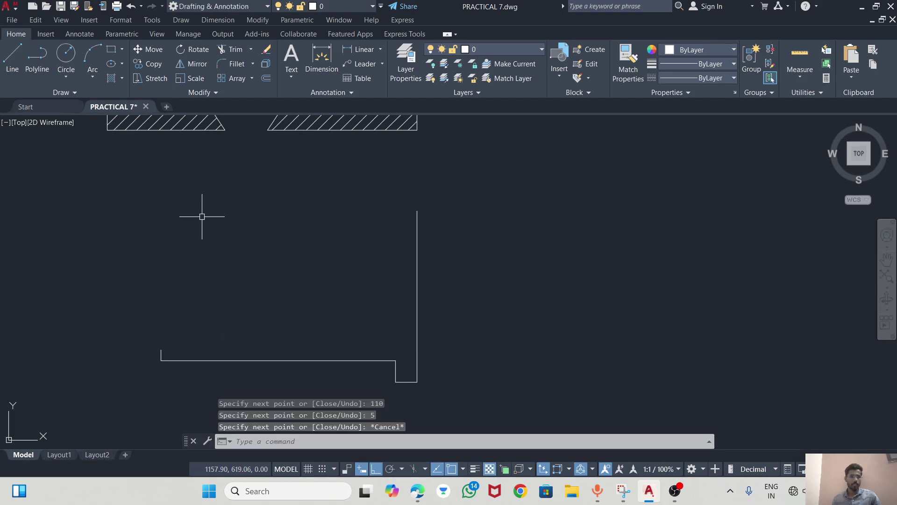
Draw the top view's upper outline from the 80 mm line's top end: 10 mm left, 10 mm down and 110 mm left.
scroll(239, 236, down, 2)
click(12, 59)
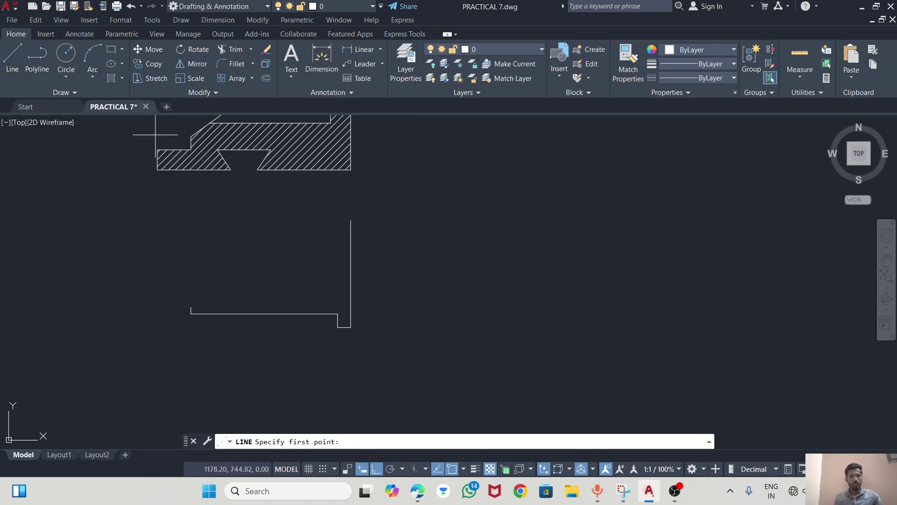
click(350, 221)
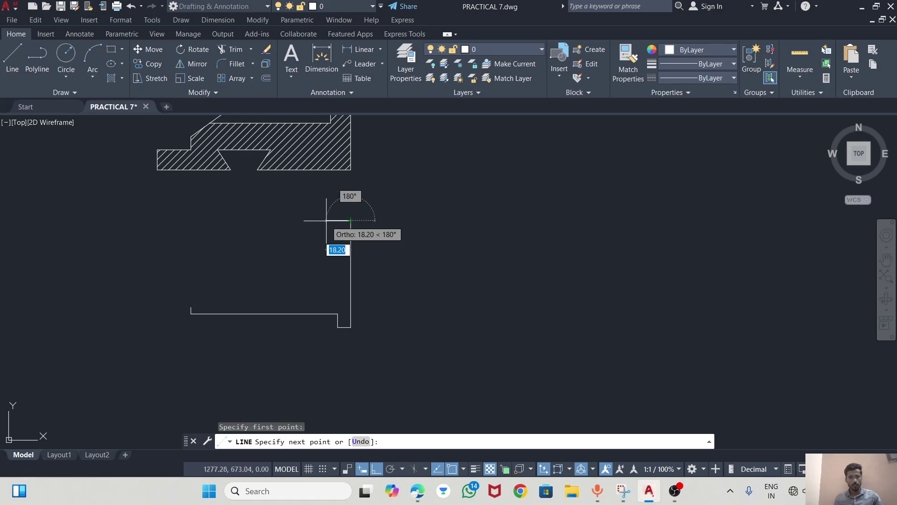
text(10)
key(Return)
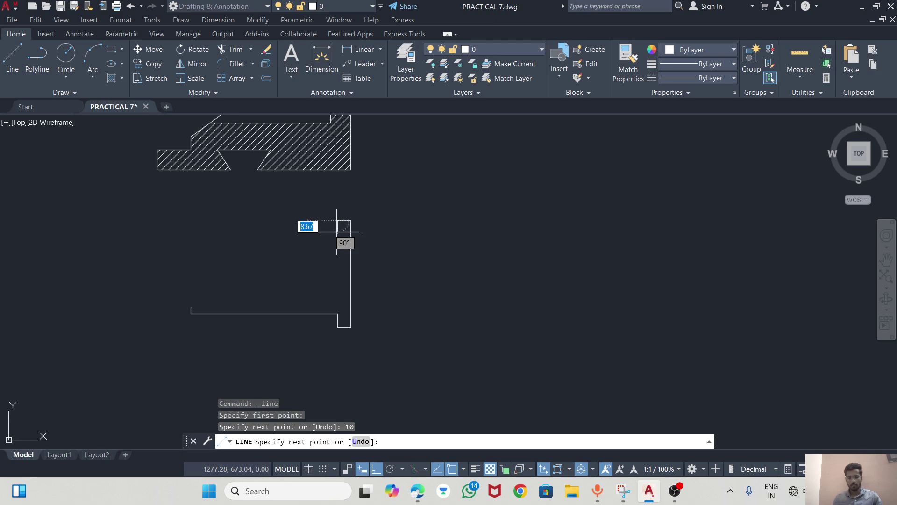
text(10)
key(Return)
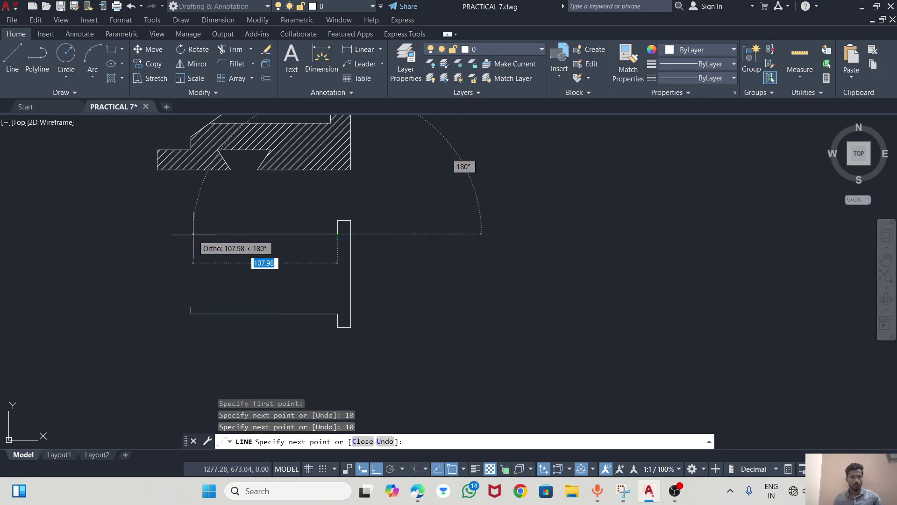
text(110)
key(Return)
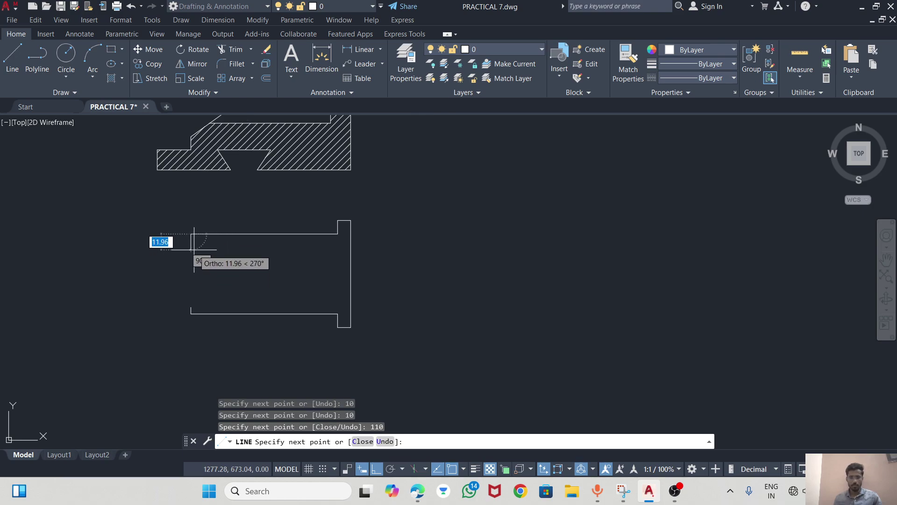
Draw a 5 mm line downward from the left end of the top view's upper edge and finish the outline.
text(5)
key(Return)
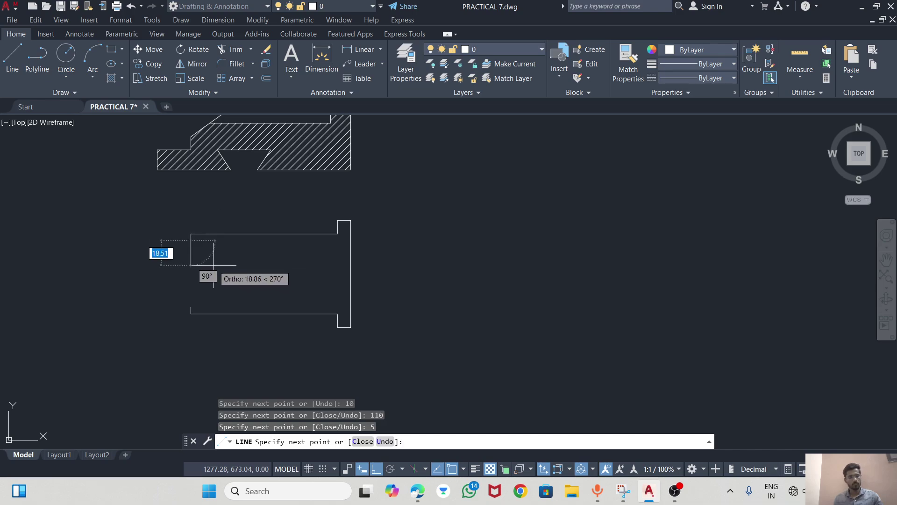
key(Escape)
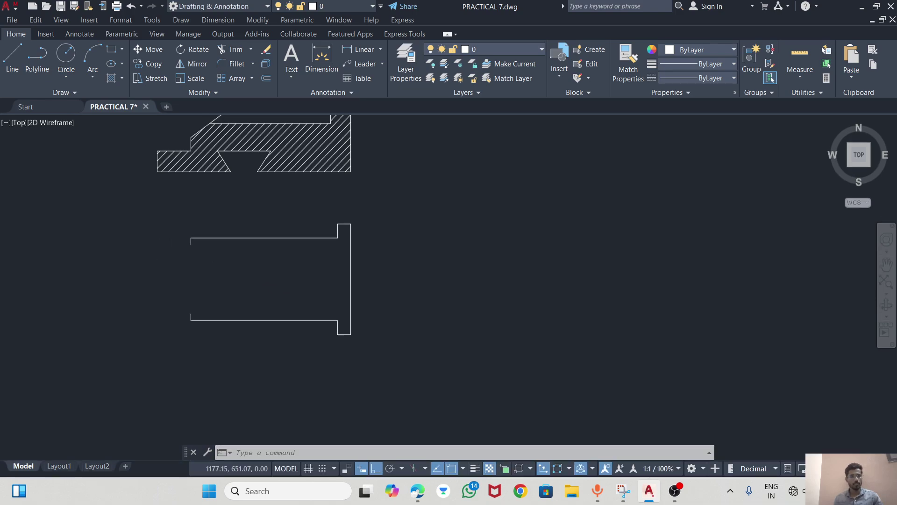
Draw a two-point circle between the free ends of the two 5 mm lines at the top view's left end.
click(66, 56)
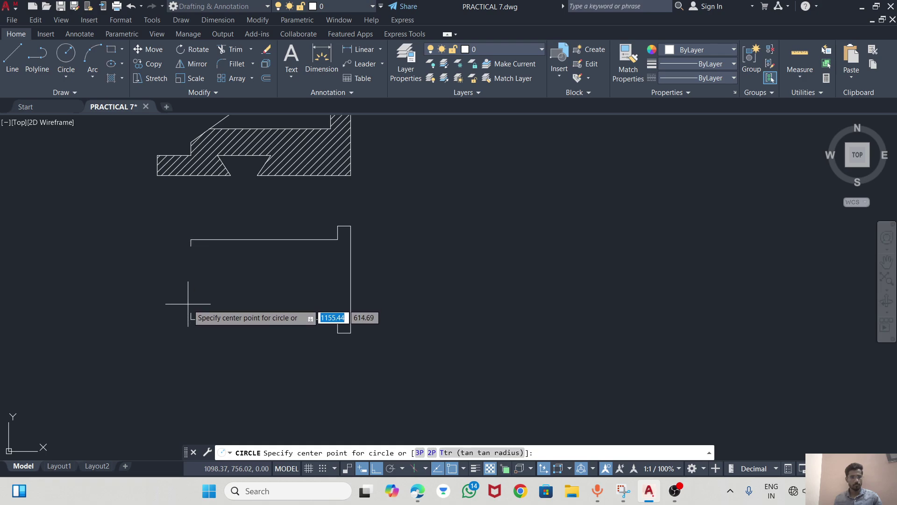
click(58, 75)
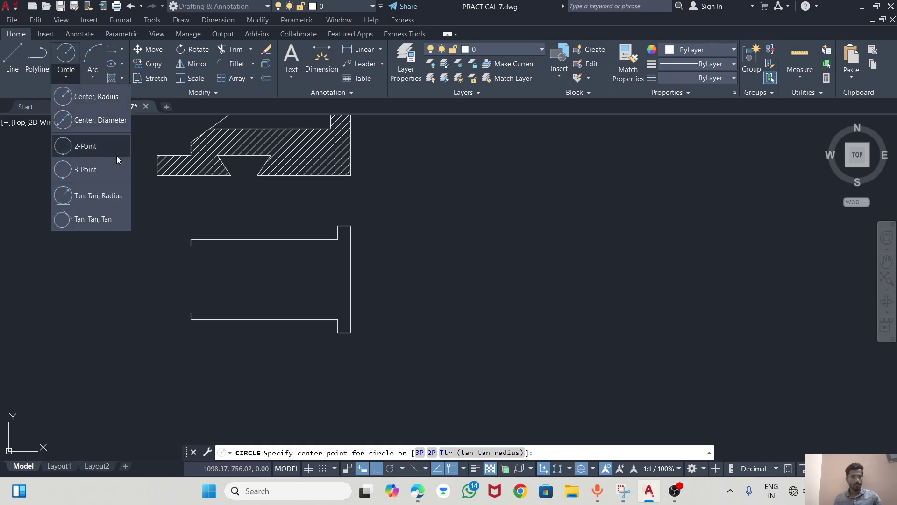
click(80, 146)
click(191, 245)
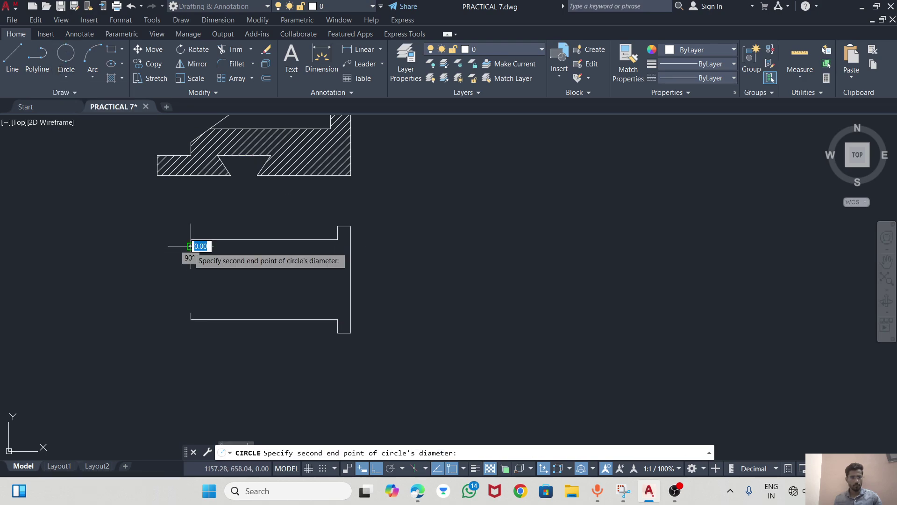
click(191, 312)
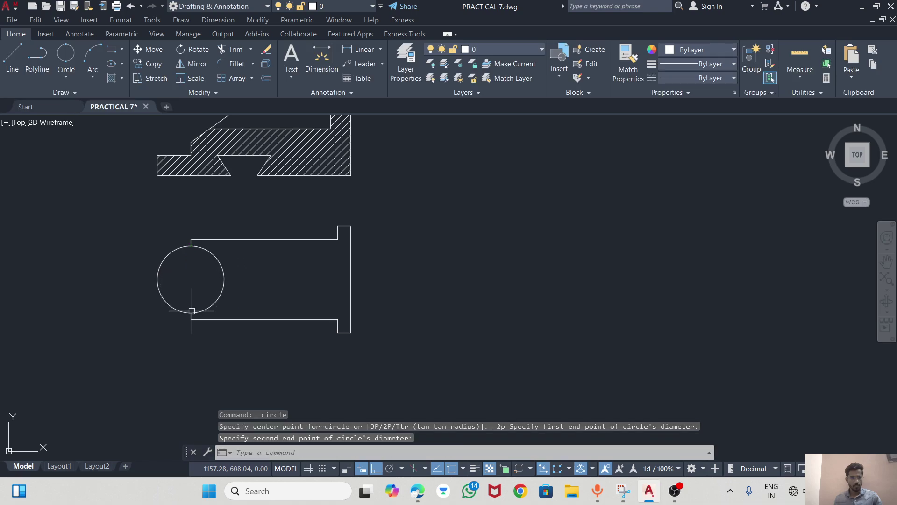
key(Escape)
scroll(397, 241, down, 2)
scroll(293, 252, up, 2)
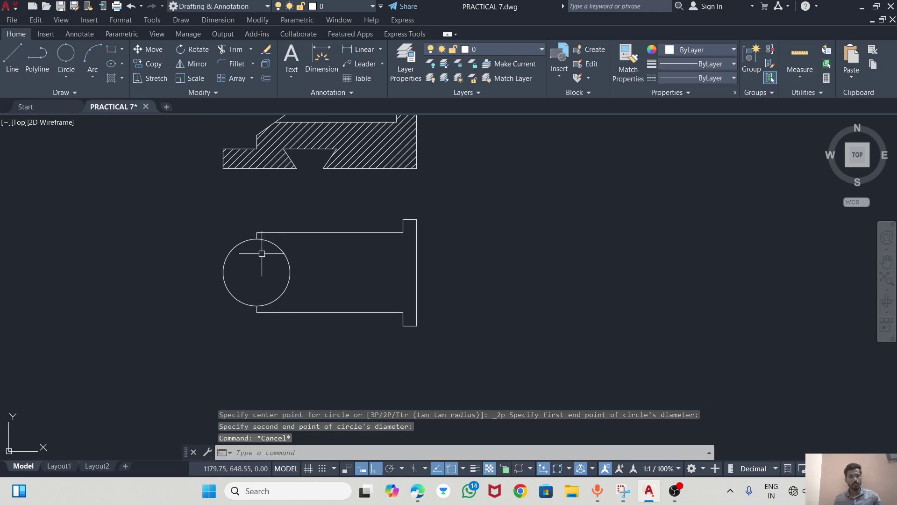
Check the circle's diameter with a trial dimension and compare it with the rounded front end in the reference image.
click(321, 59)
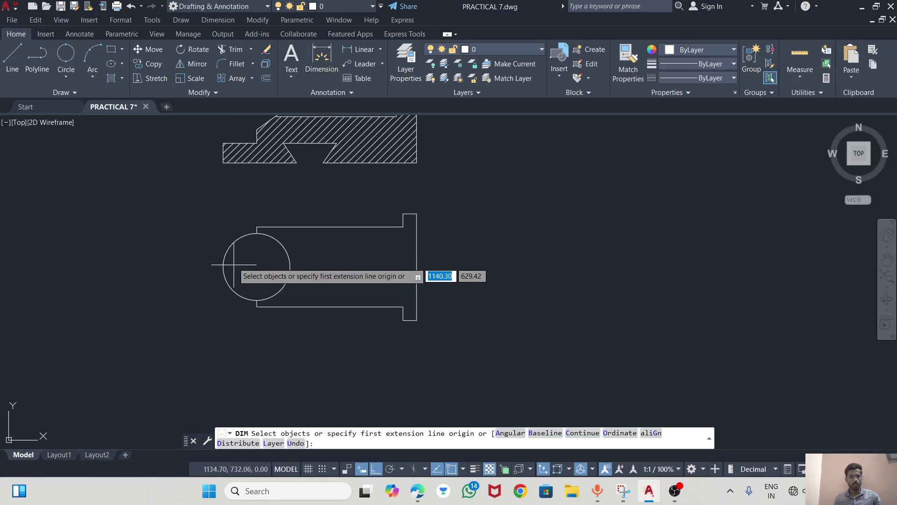
key(Escape)
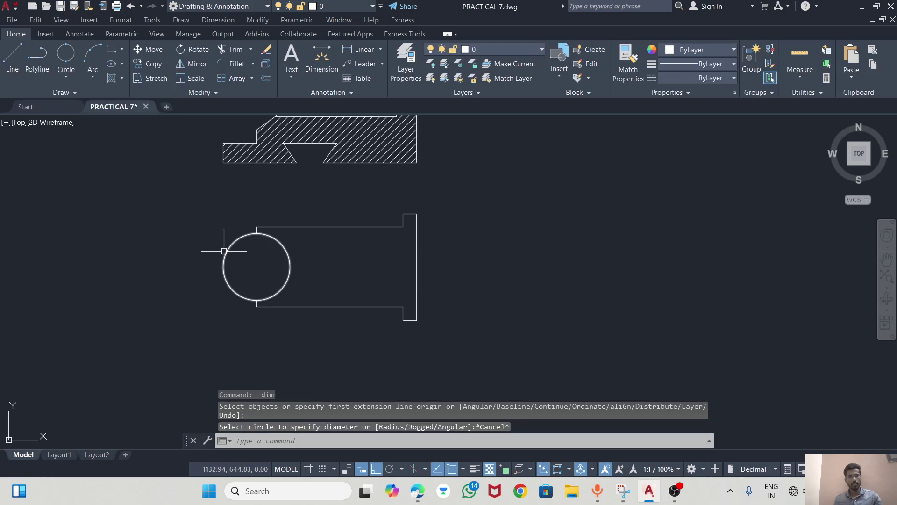
key(alt+Tab)
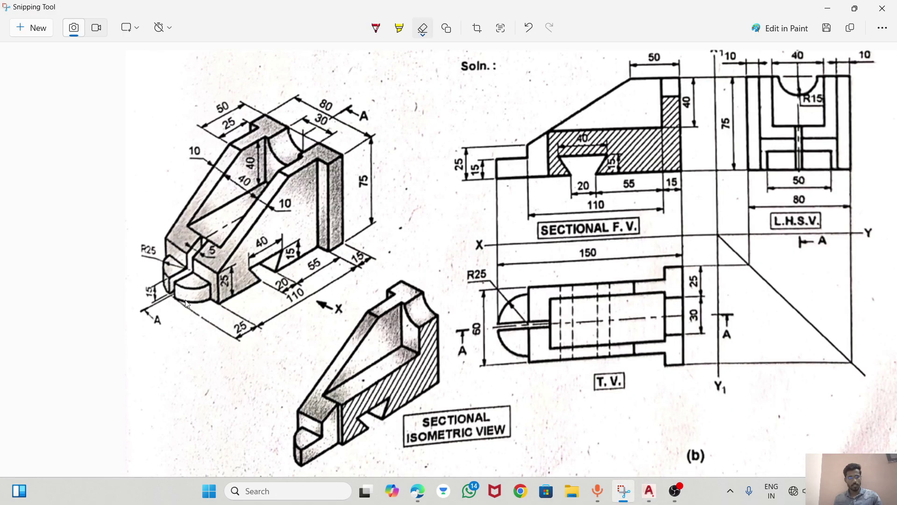
Delete the circle and the upper 5 mm line at the top view's left end.
scroll(205, 252, up, 4)
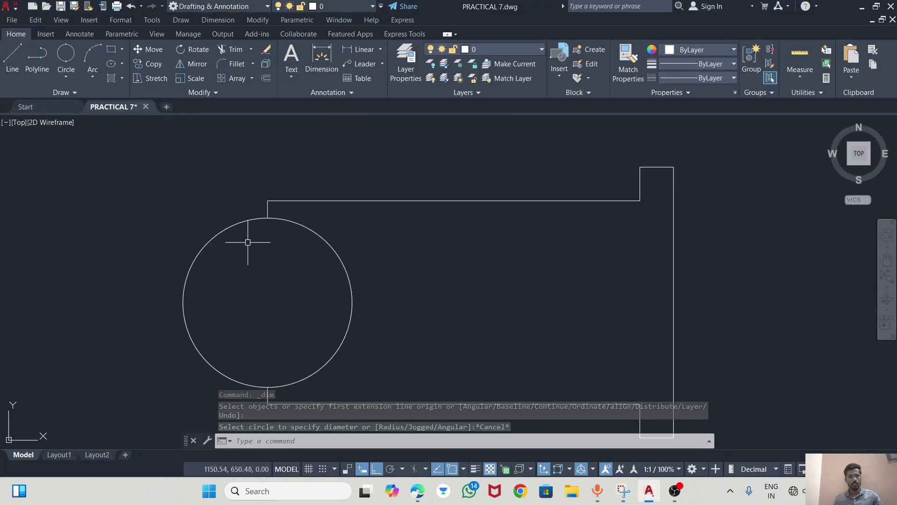
click(289, 218)
key(Delete)
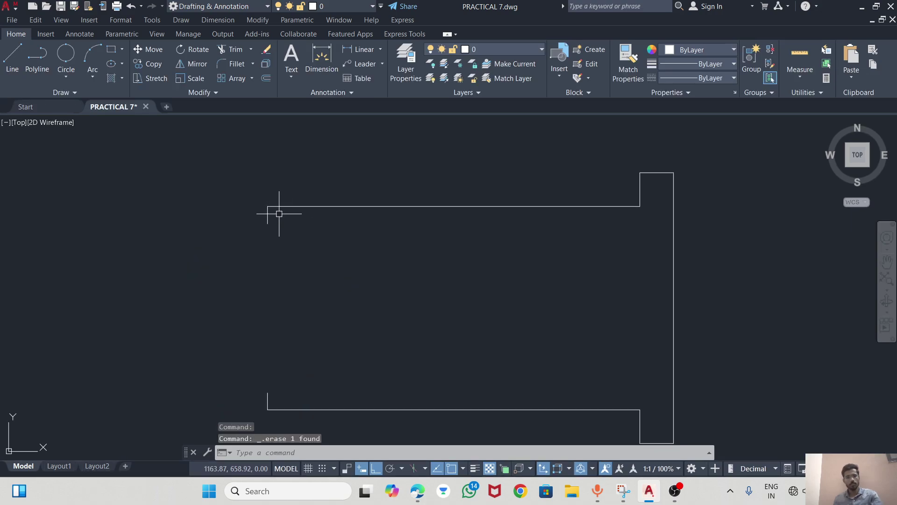
click(12, 58)
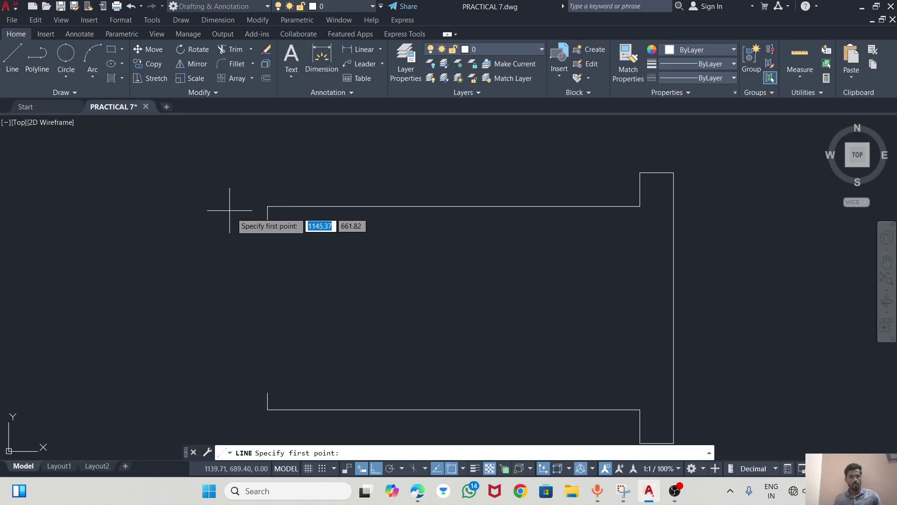
key(Escape)
click(269, 217)
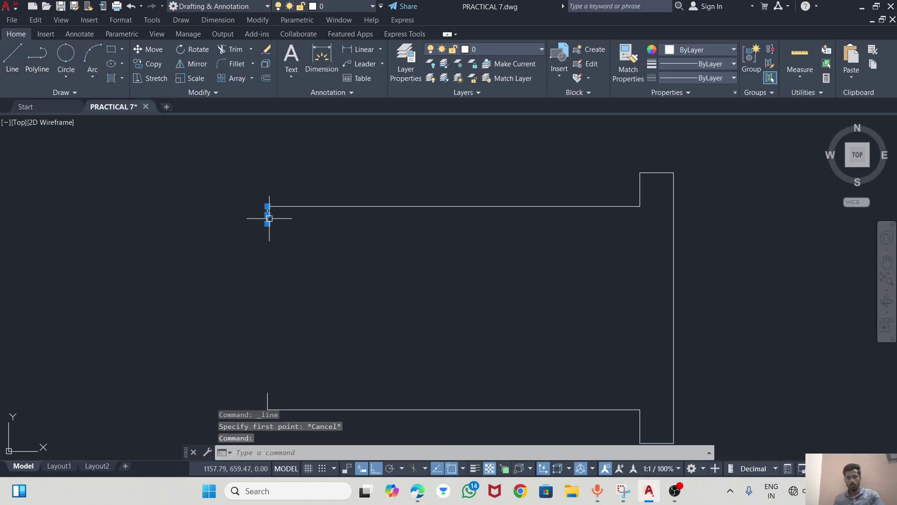
key(Delete)
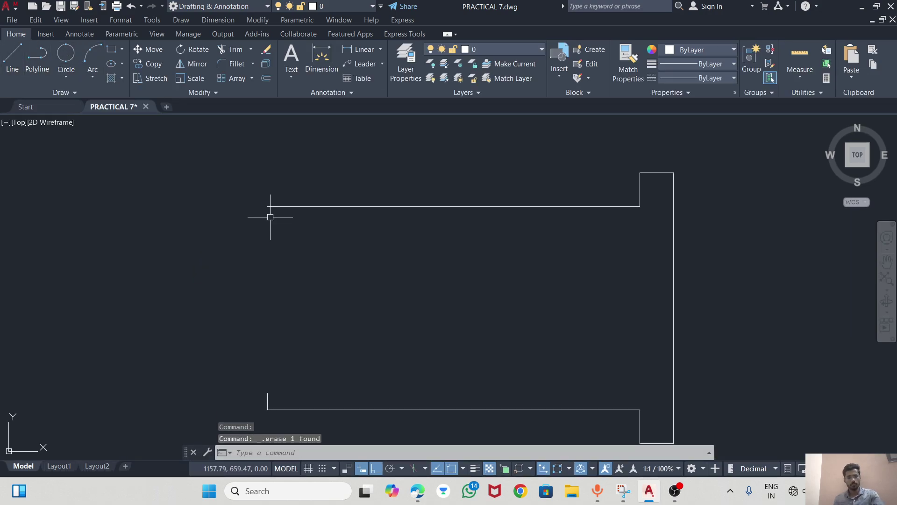
Check the spacing of the top view's long edges with a trial dimension and re-examine the R25 front end in the reference image.
click(321, 53)
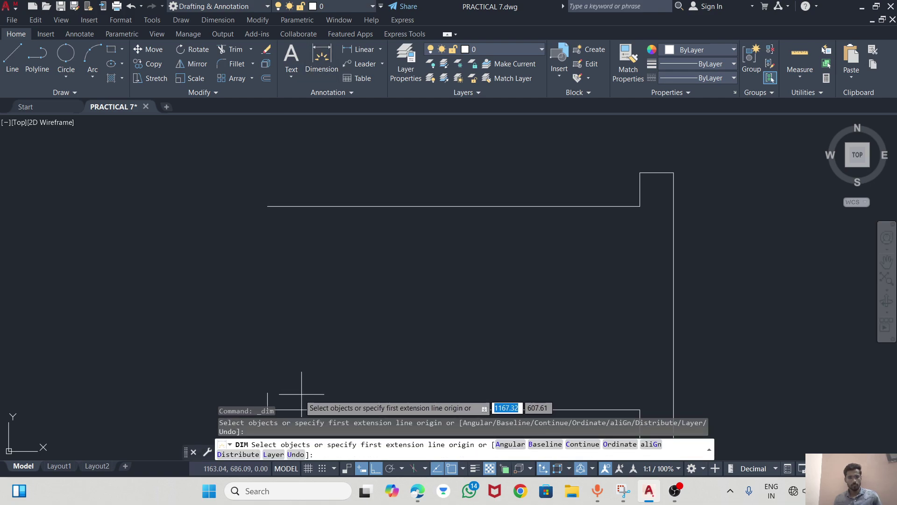
key(Return)
click(639, 410)
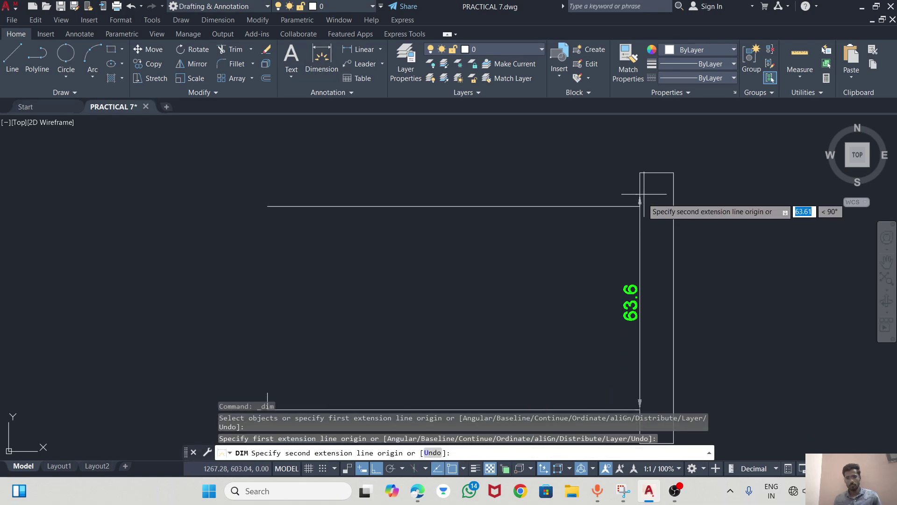
key(Escape)
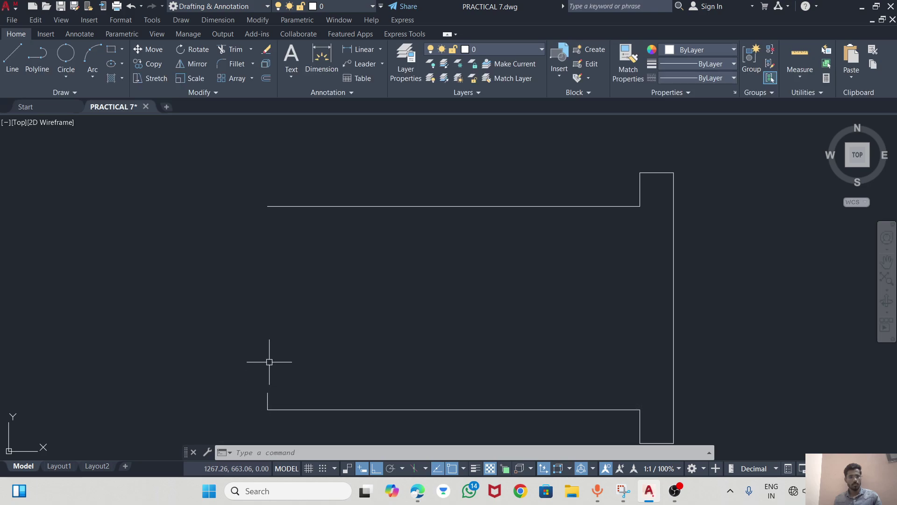
key(alt+Tab)
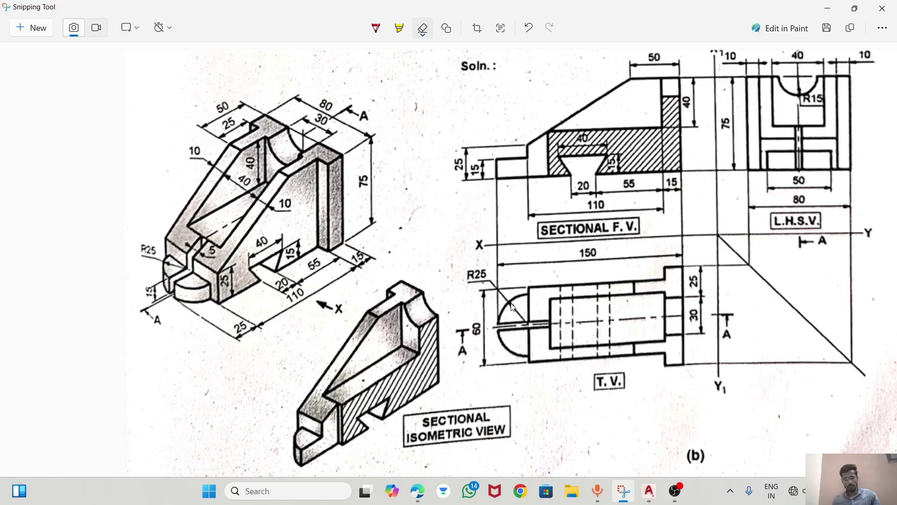
key(alt)
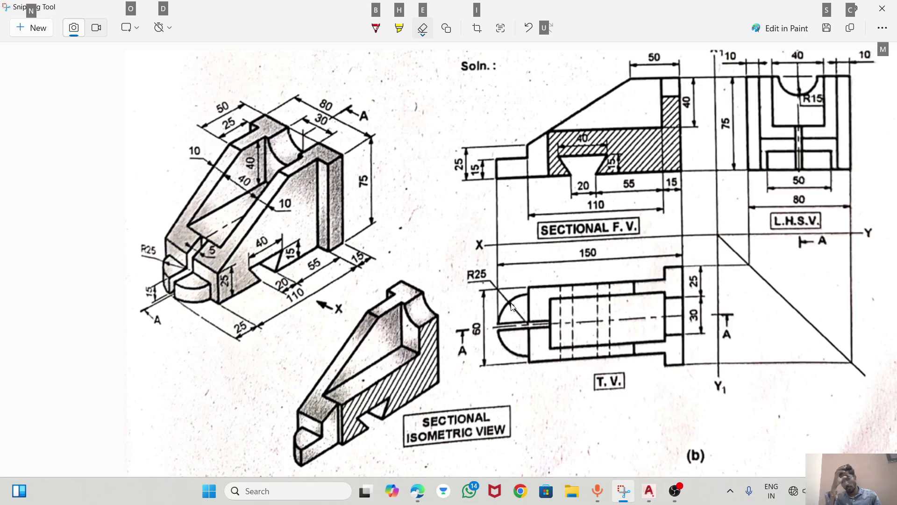
key(alt)
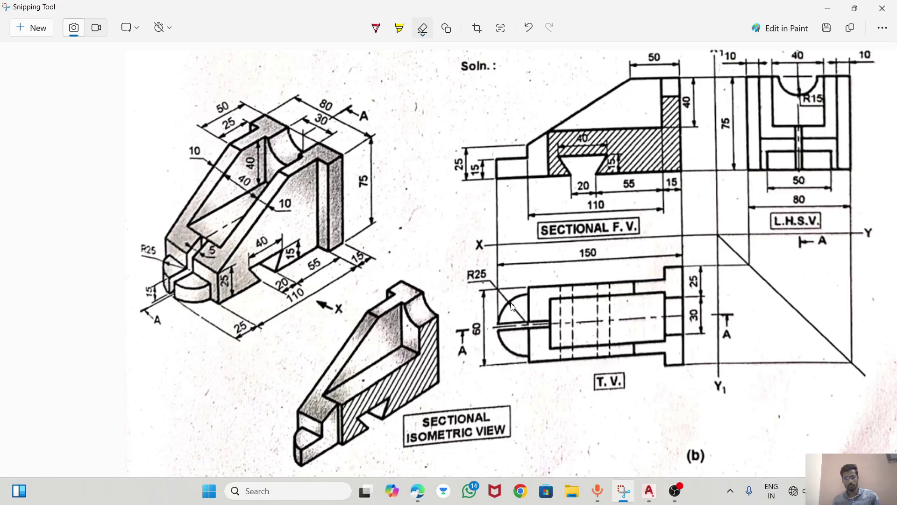
key(alt+Tab)
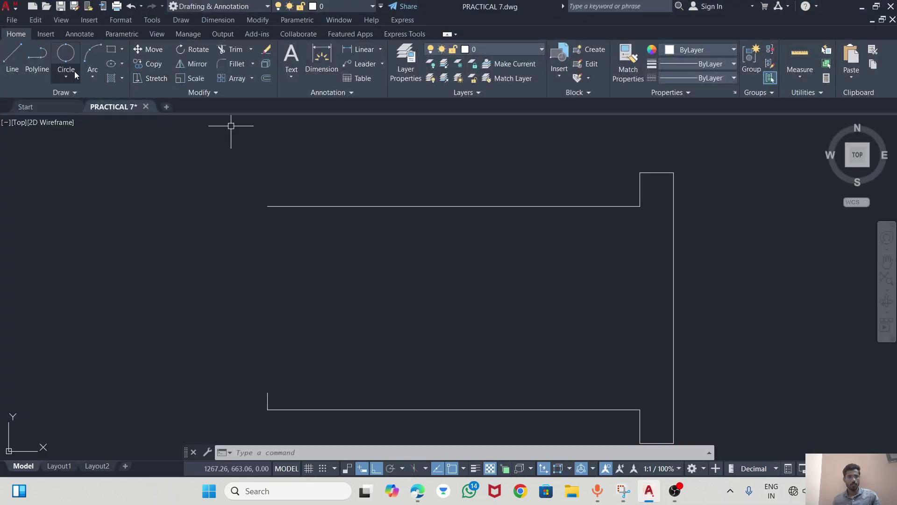
Delete the remaining 5 mm line at the left end of the top view's lower edge.
click(12, 56)
click(267, 206)
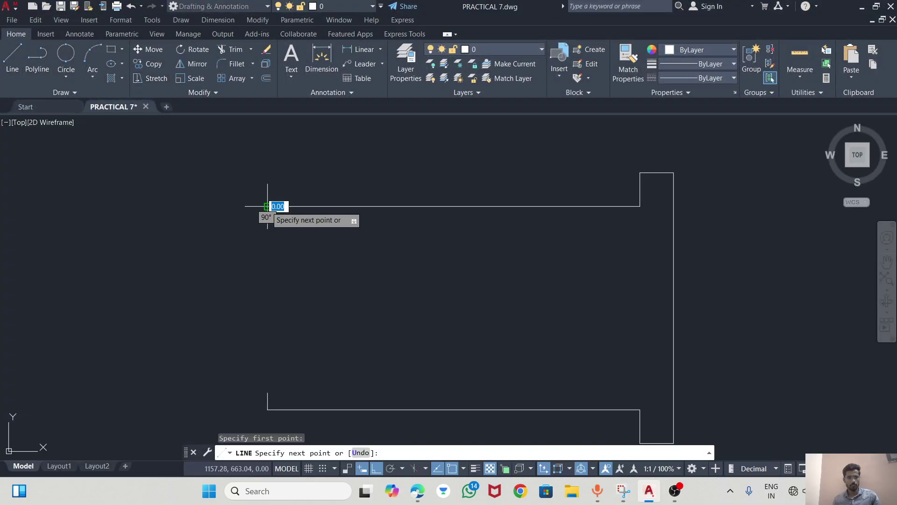
key(Escape)
click(268, 411)
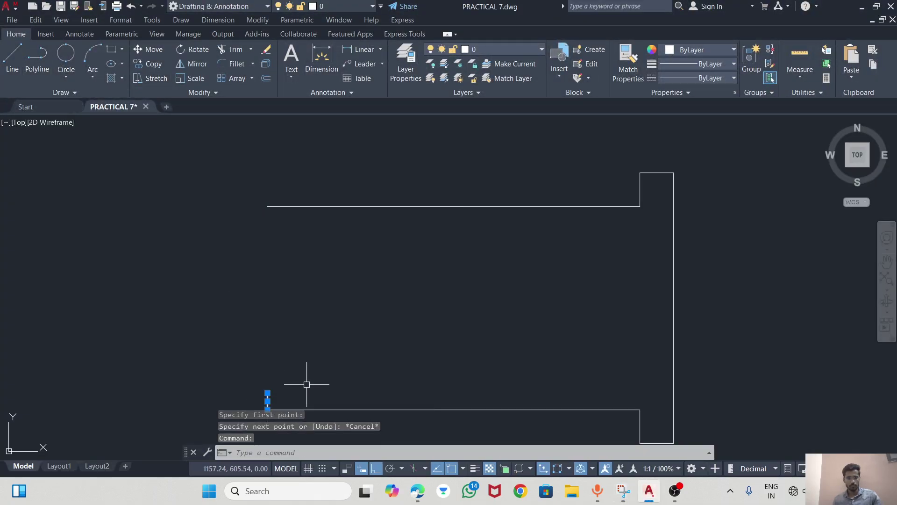
key(Delete)
Close the top view's left side with a vertical line joining the left ends of the upper and lower edges.
click(12, 56)
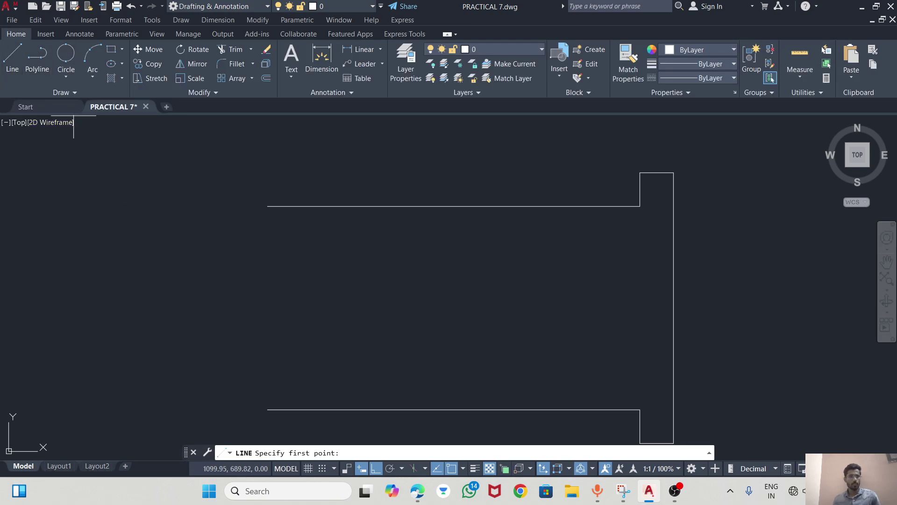
click(267, 206)
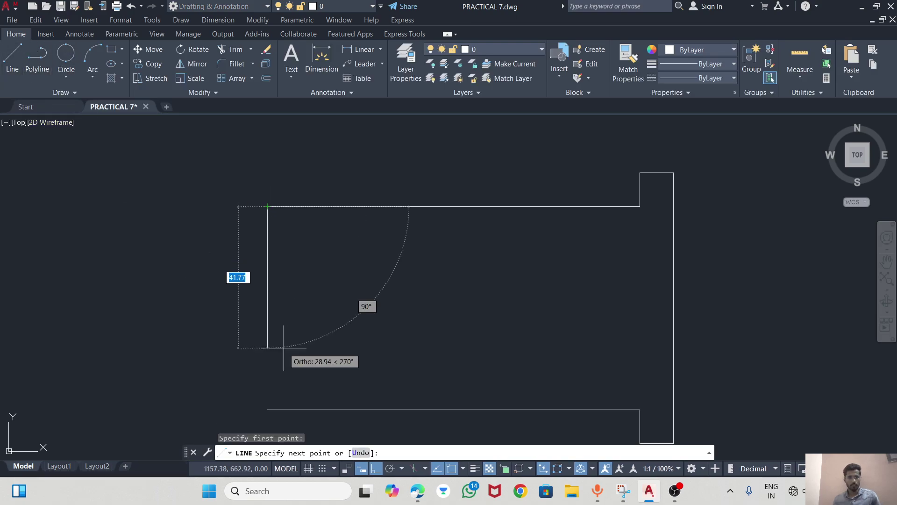
click(267, 410)
key(Escape)
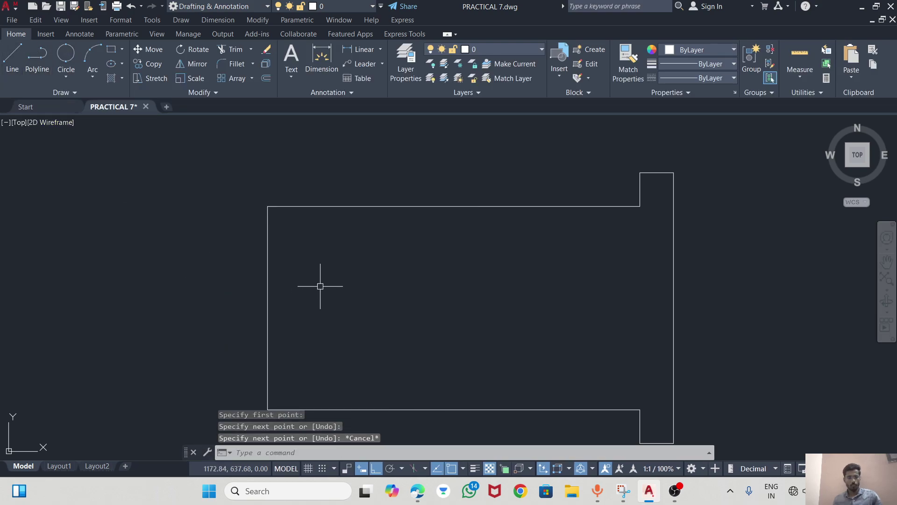
Draw a 50 mm diameter circle centred on the midpoint of the top view's left vertical line.
click(64, 55)
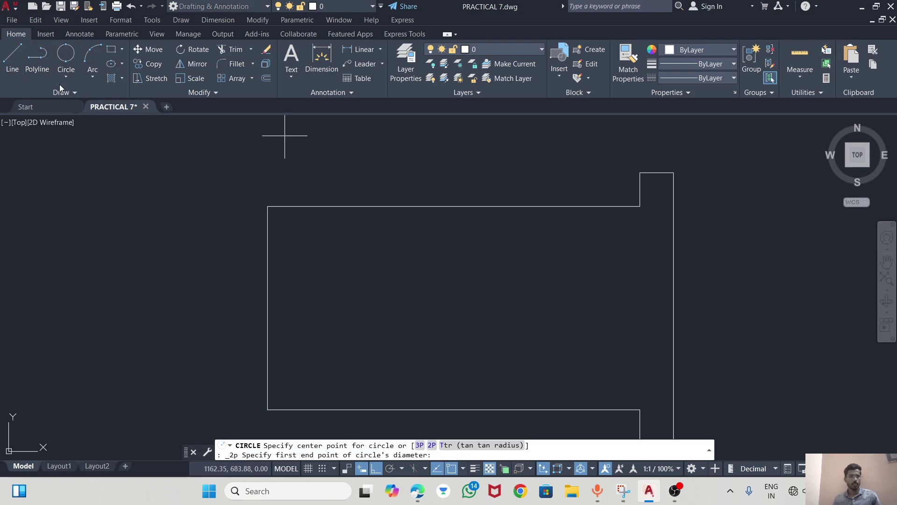
click(65, 77)
click(79, 119)
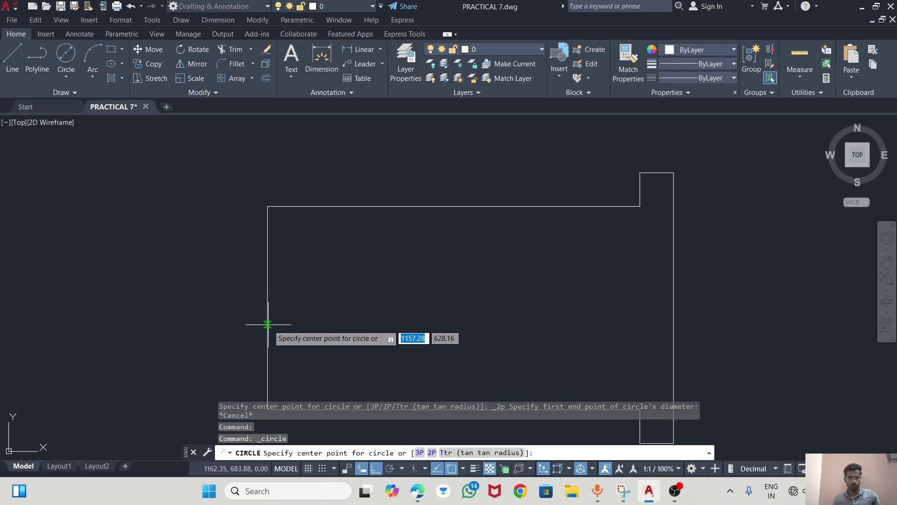
click(463, 469)
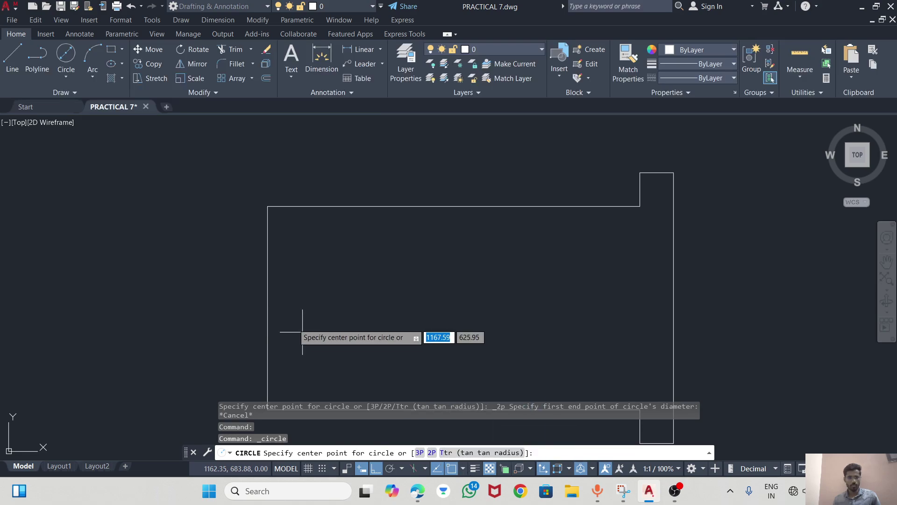
scroll(303, 201, down, 2)
click(281, 266)
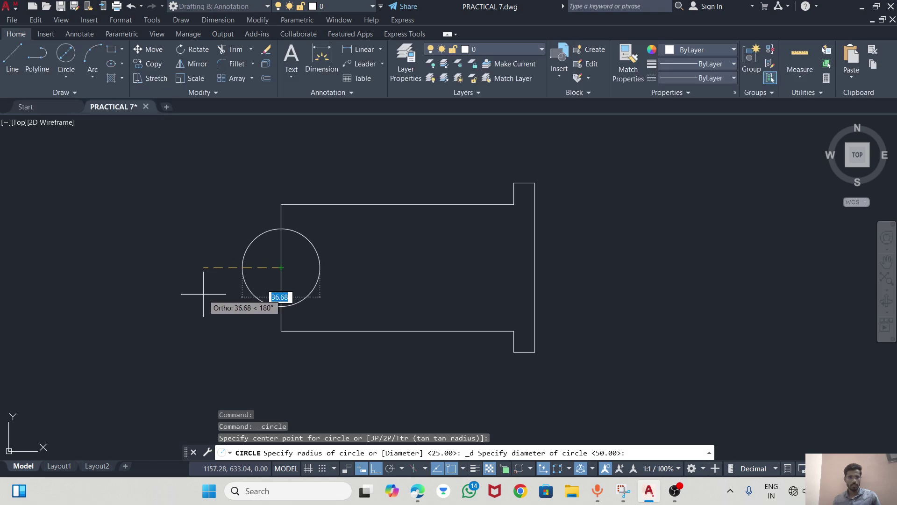
text(50)
key(Return)
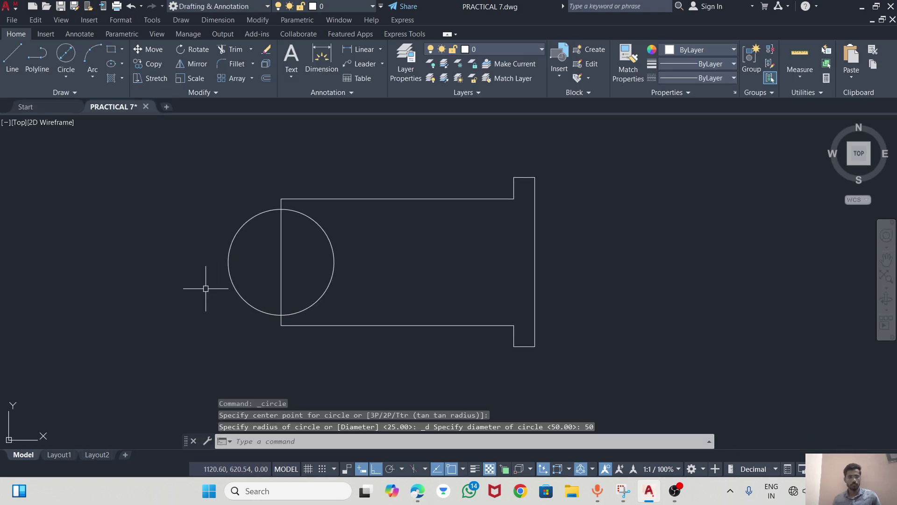
Trim the circle's half inside the body and the part of the vertical line within the circle, leaving a rounded front end.
scroll(321, 242, up, 2)
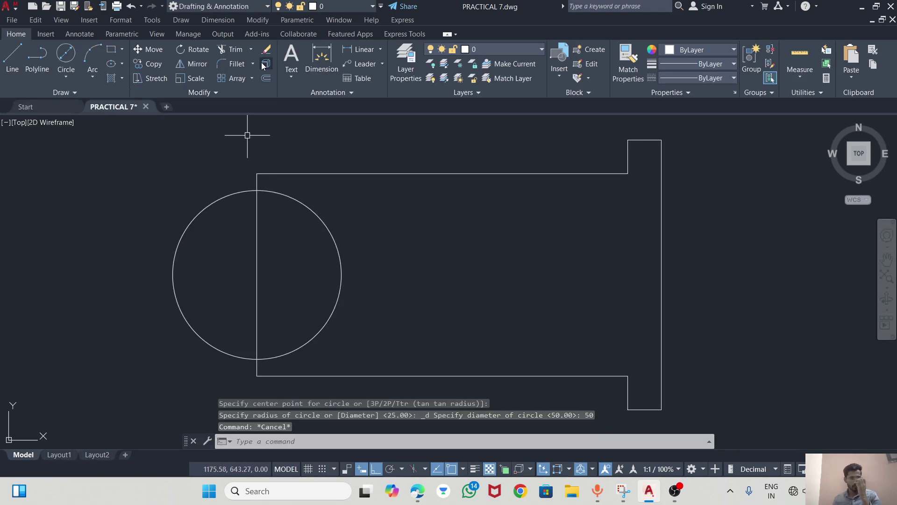
click(231, 49)
click(321, 217)
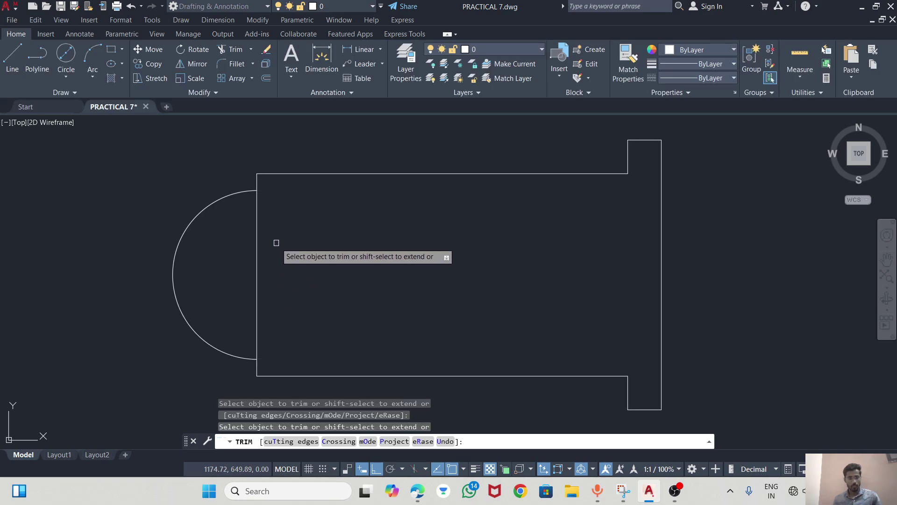
click(257, 251)
key(Escape)
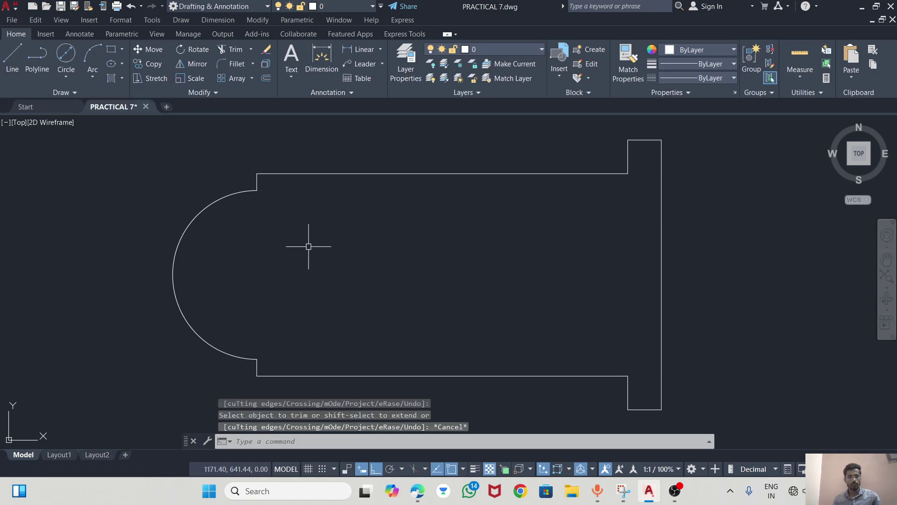
Draw a horizontal centre line about 125 mm long from the top view's arc centre to just beyond its right edge.
key(alt+Tab)
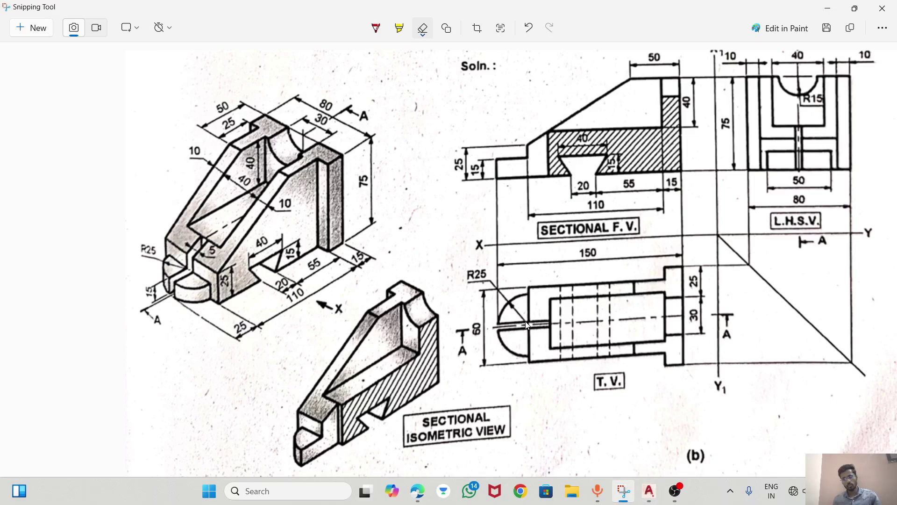
key(alt+Tab)
key(Escape)
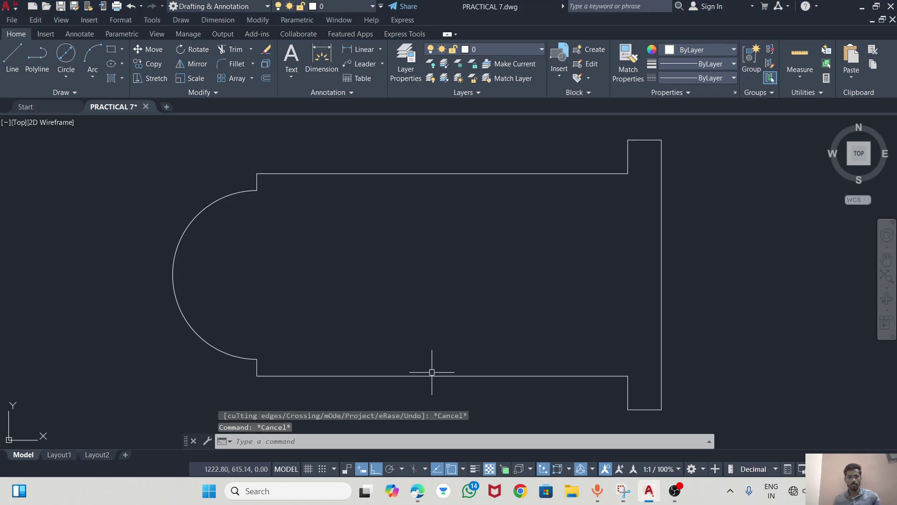
click(432, 374)
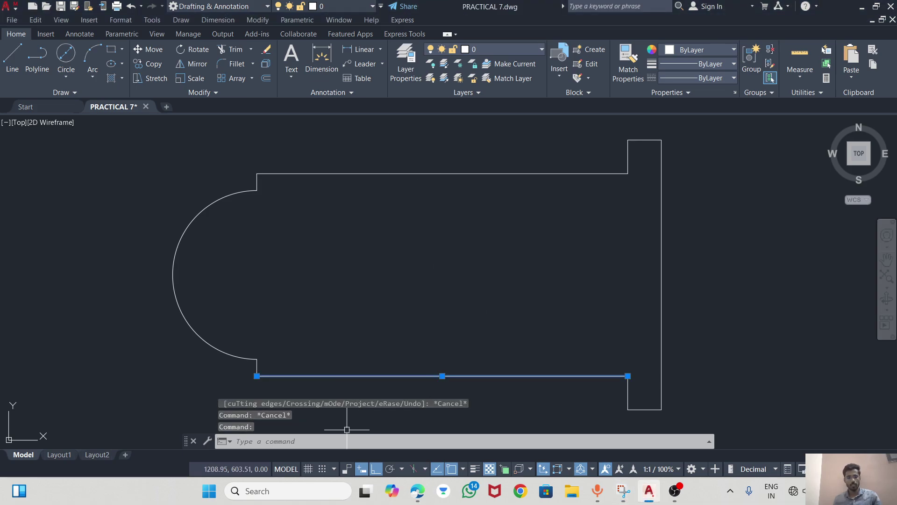
key(Escape)
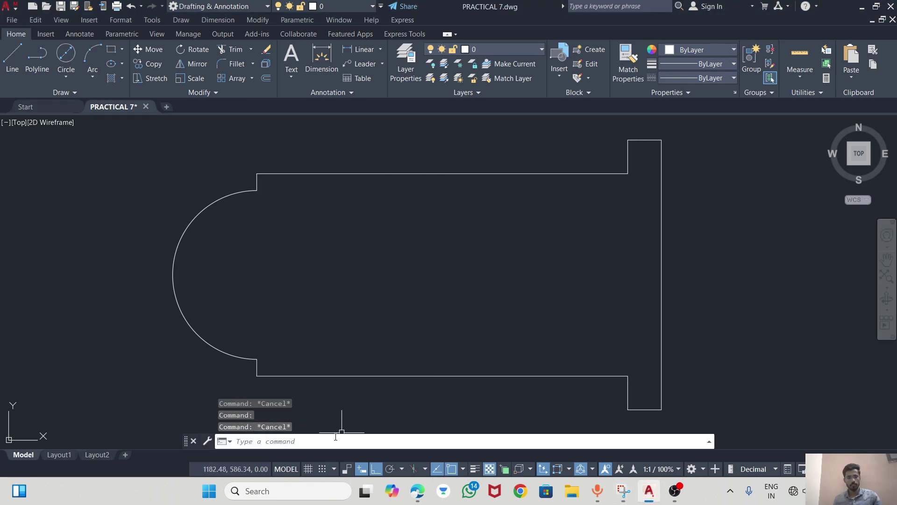
click(14, 57)
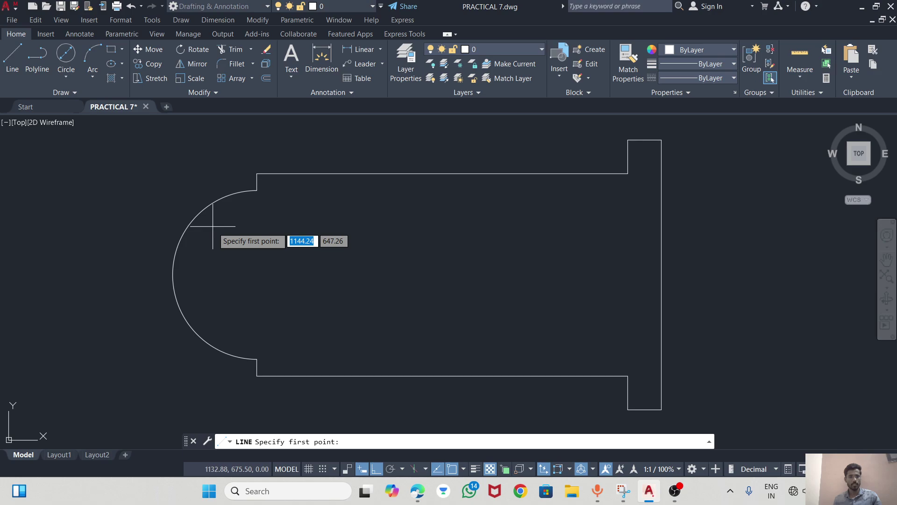
click(256, 275)
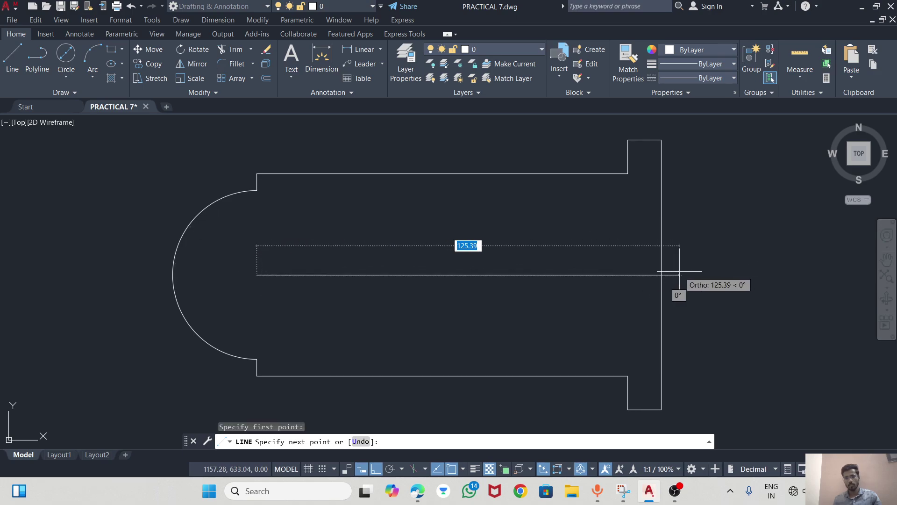
click(680, 272)
key(Escape)
Stretch the centre line's left end about 36 mm outward, past the rounded front end of the top view.
click(332, 281)
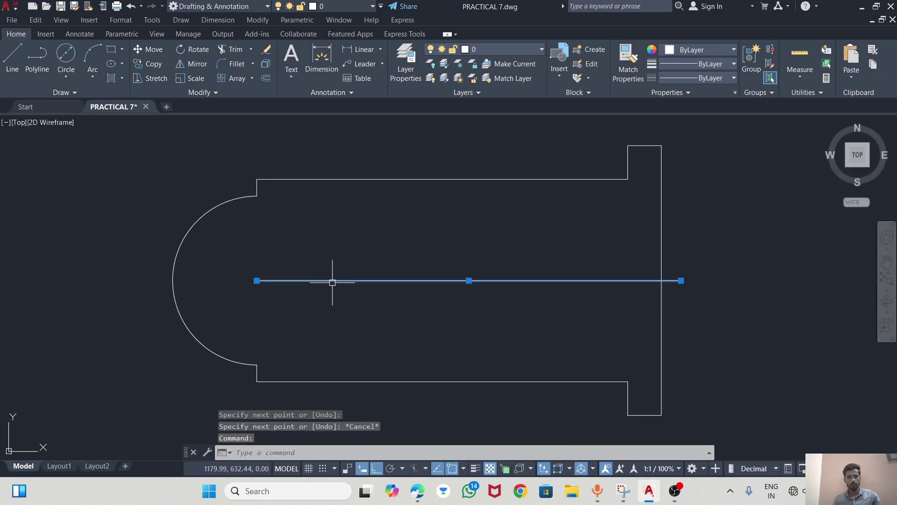
click(256, 281)
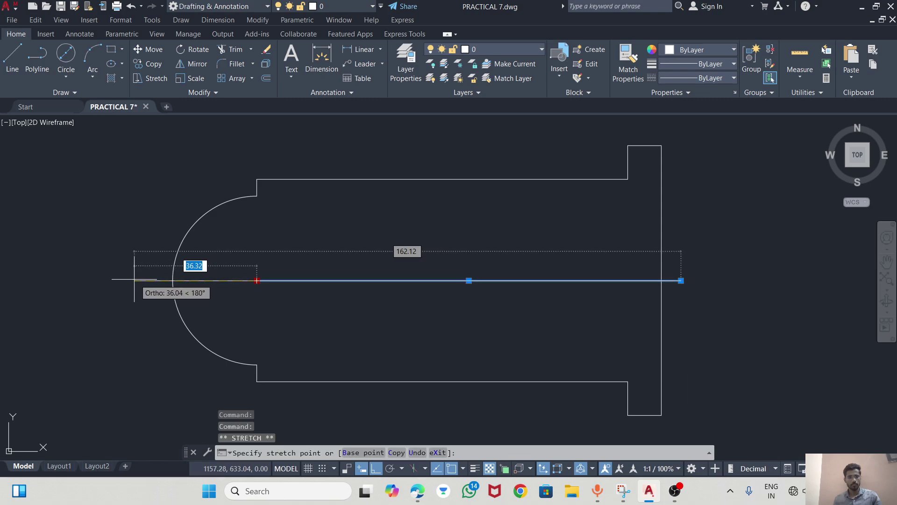
click(173, 280)
key(Escape)
Offset the top view's centre line 2.5 mm to both sides for the 5 mm slot.
click(211, 280)
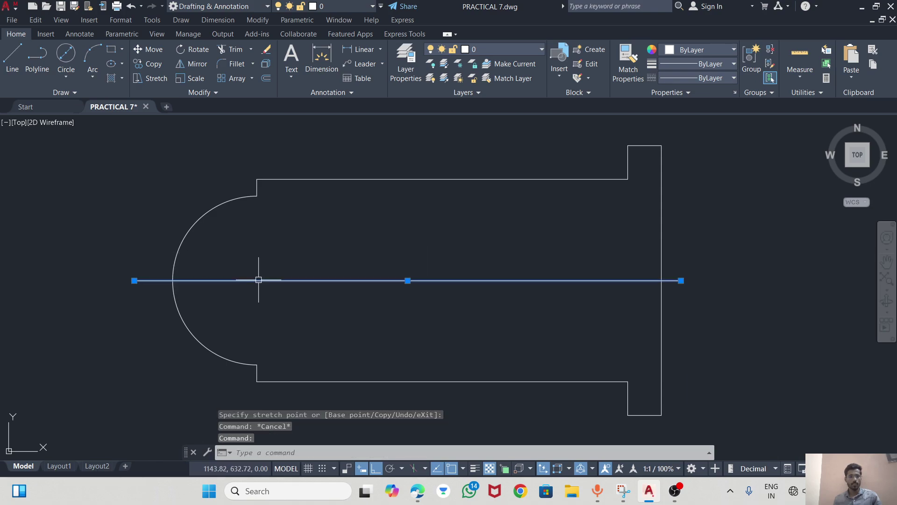
text(o)
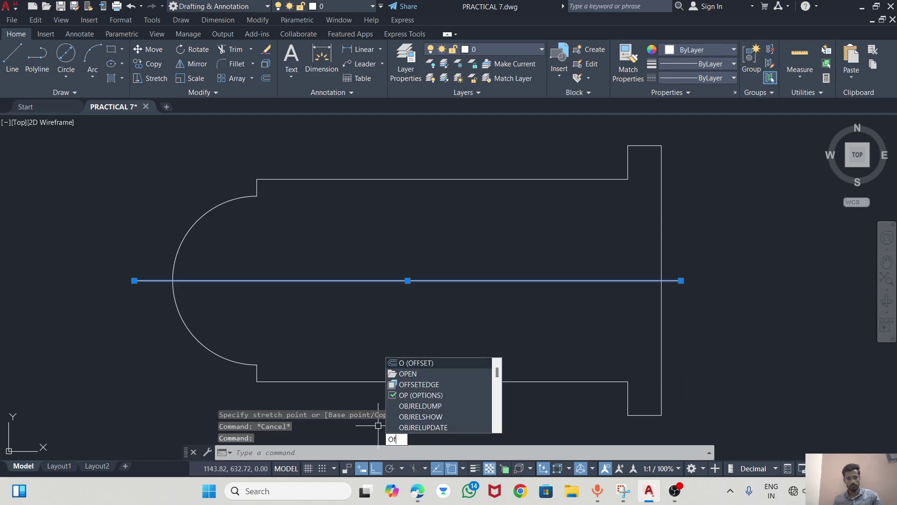
key(Return)
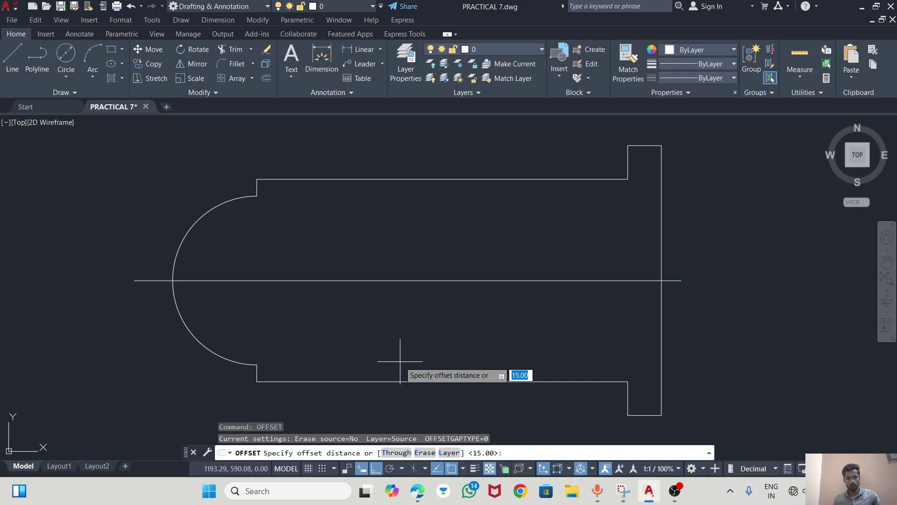
click(134, 280)
key(alt+Tab)
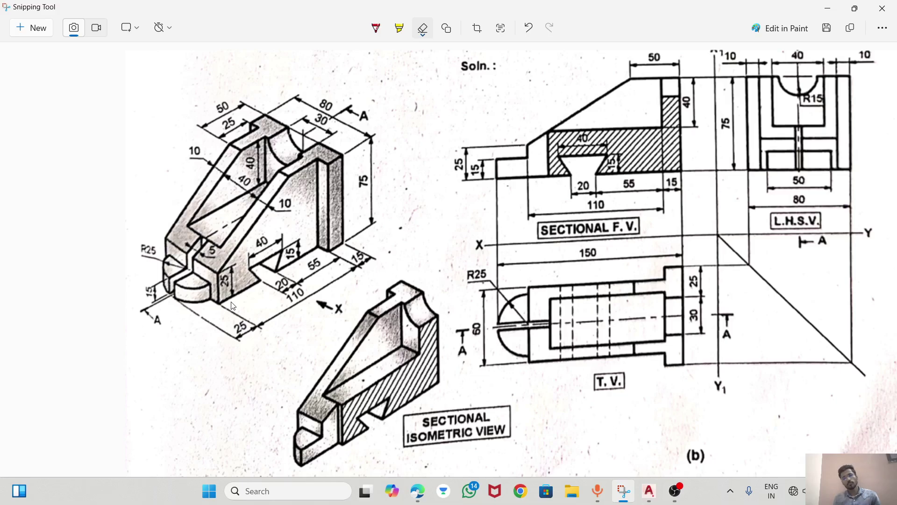
key(alt+Tab)
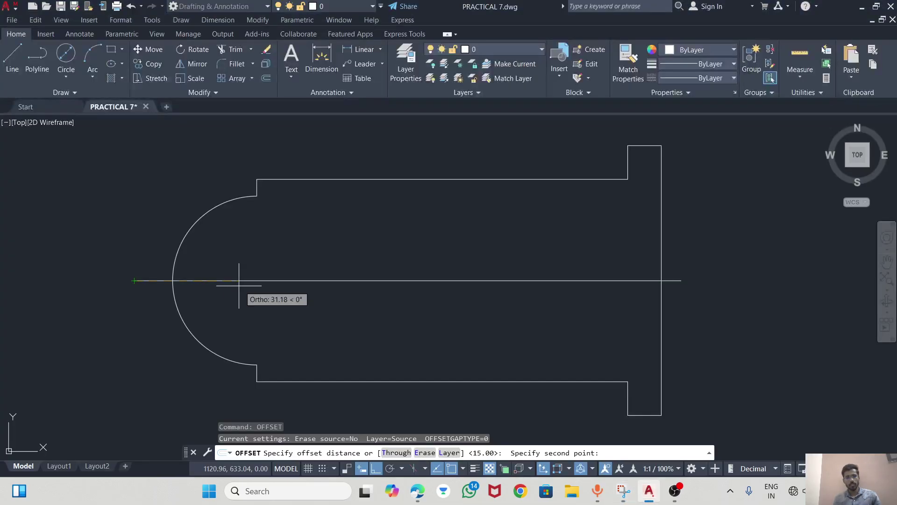
click(134, 281)
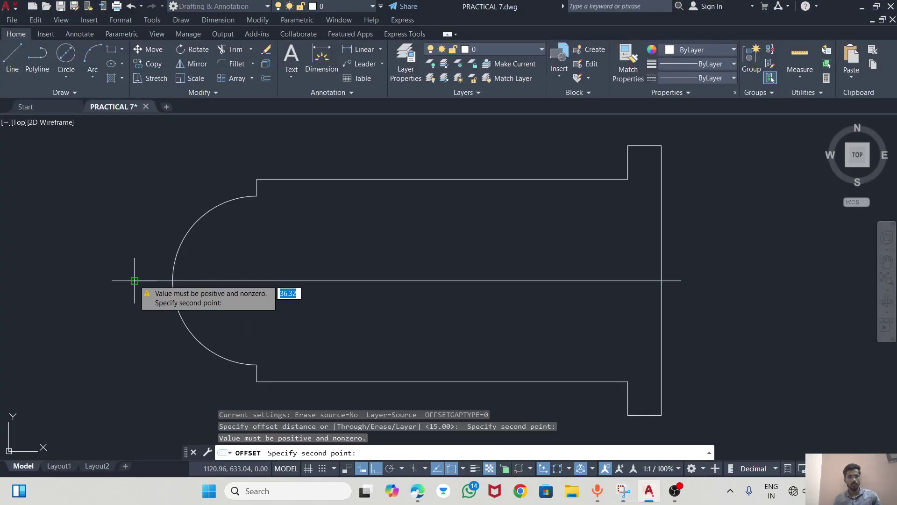
text(2.5)
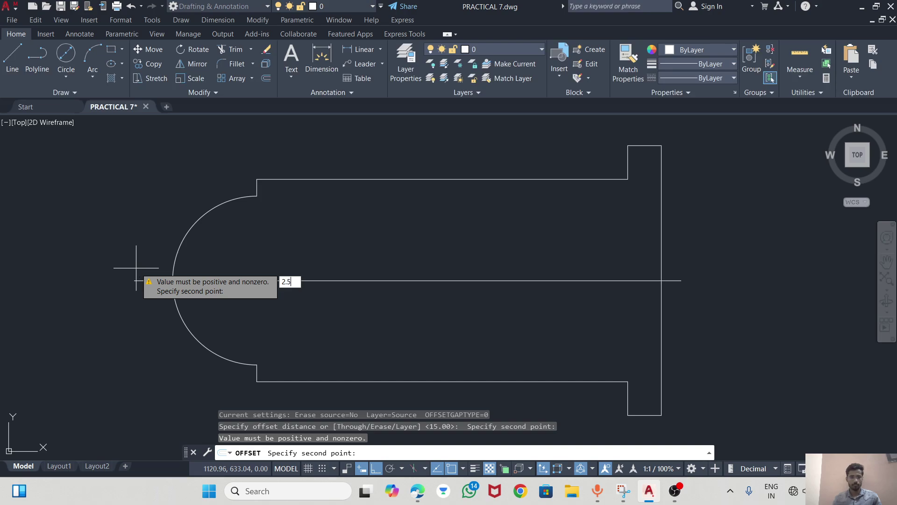
key(Return)
click(138, 286)
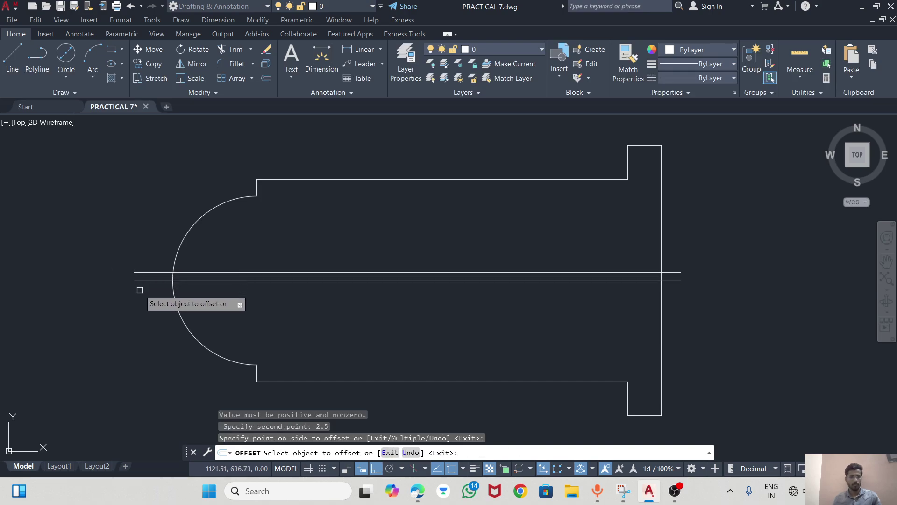
click(140, 280)
click(142, 304)
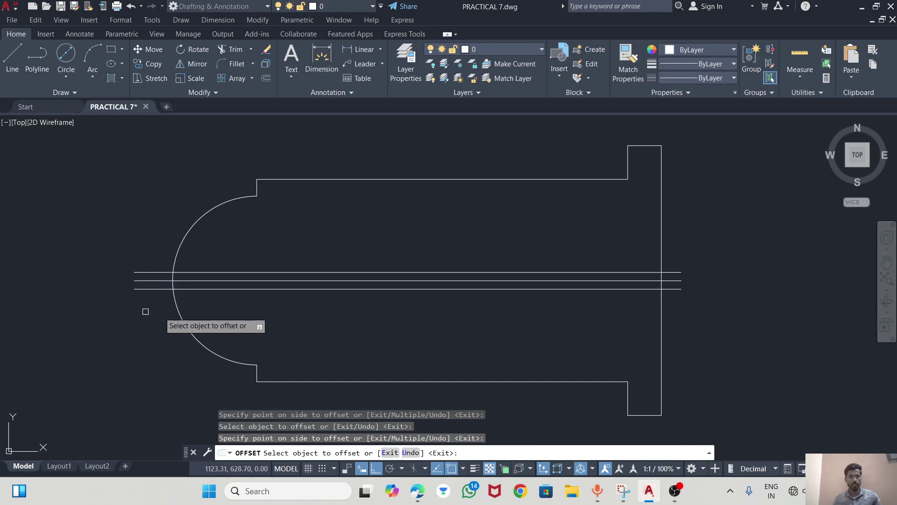
key(Escape)
Delete the existing hatch from the sectional front view.
key(alt+Tab)
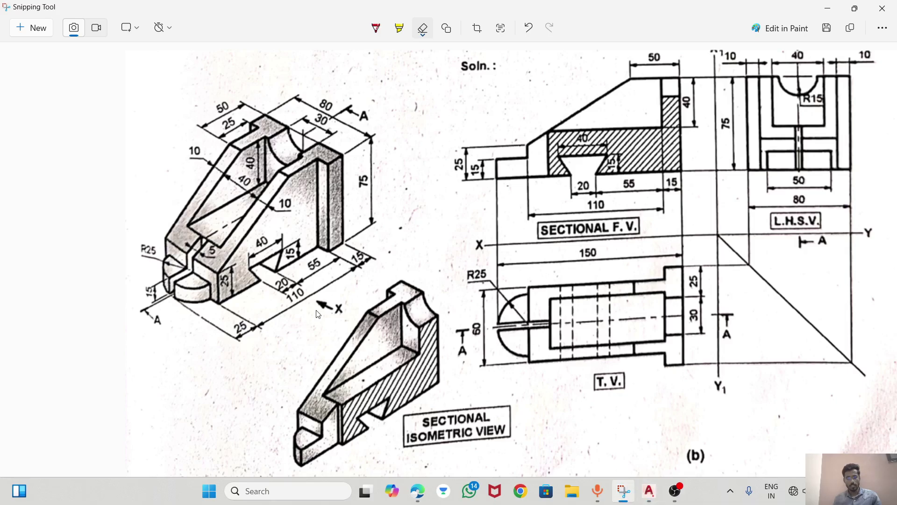
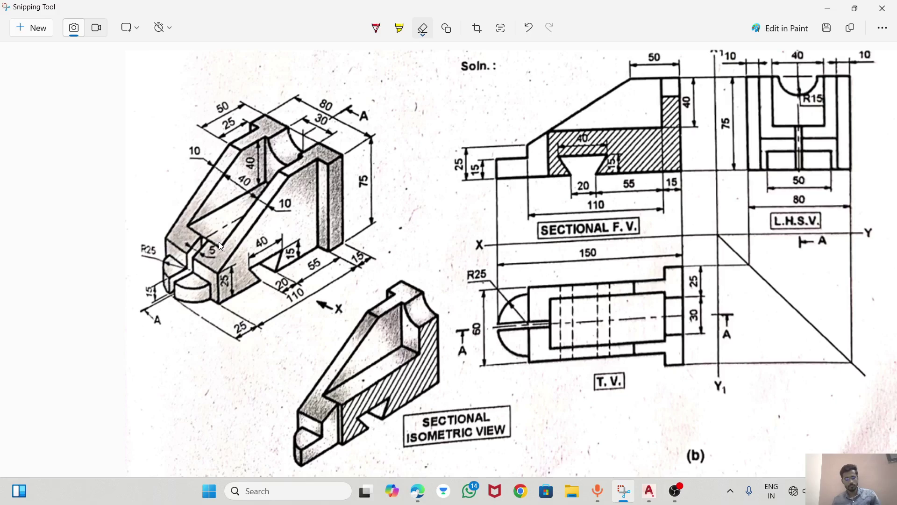
key(alt+Tab)
scroll(284, 257, up, 2)
scroll(284, 251, down, 4)
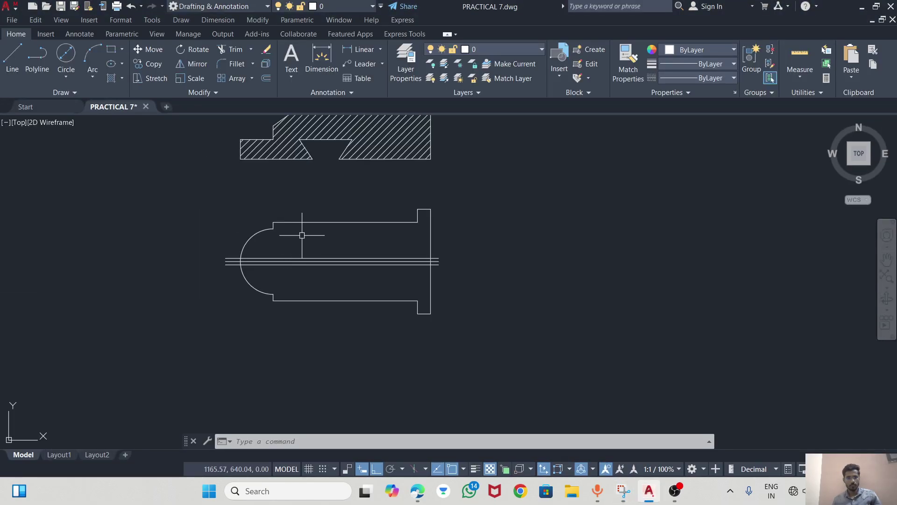
scroll(302, 235, down, 1)
scroll(314, 161, up, 5)
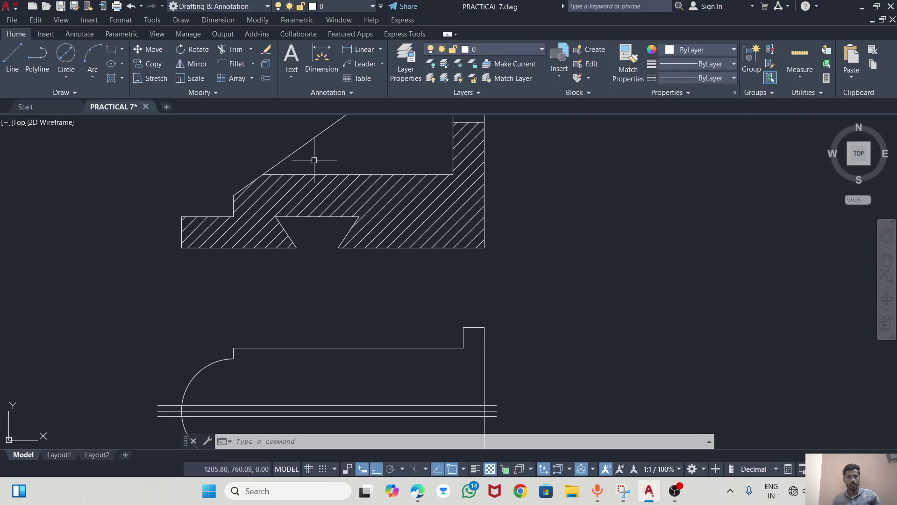
click(294, 196)
key(Escape)
click(293, 183)
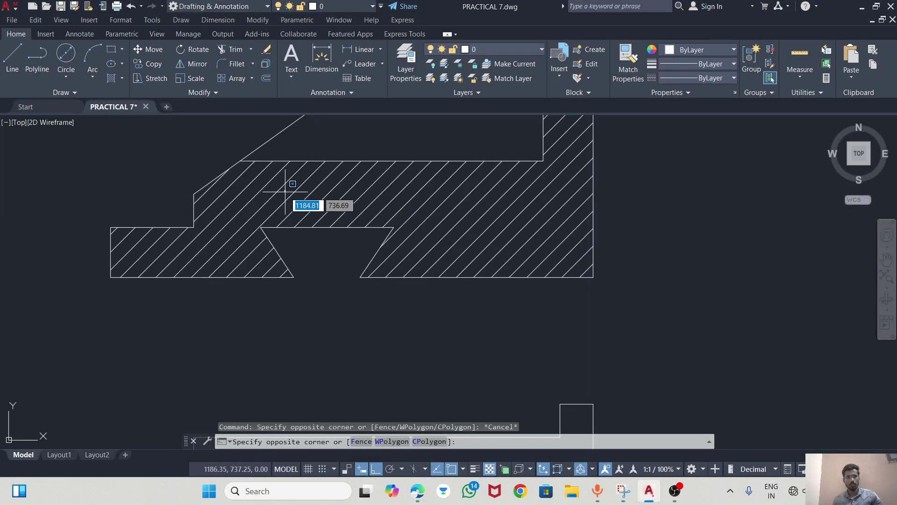
key(Escape)
click(264, 176)
key(Delete)
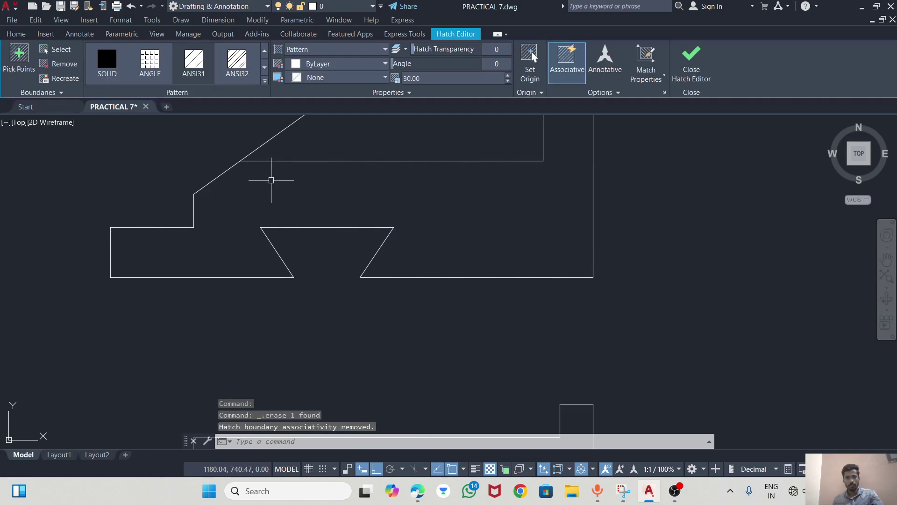
Draw a vertical line in the front view from the sloped edge's junction with the inner horizontal line down to the base.
click(13, 55)
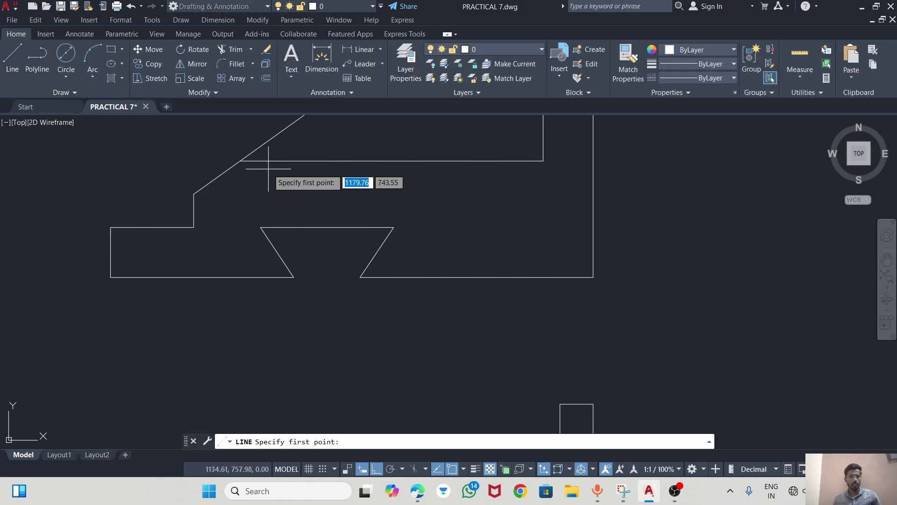
click(241, 160)
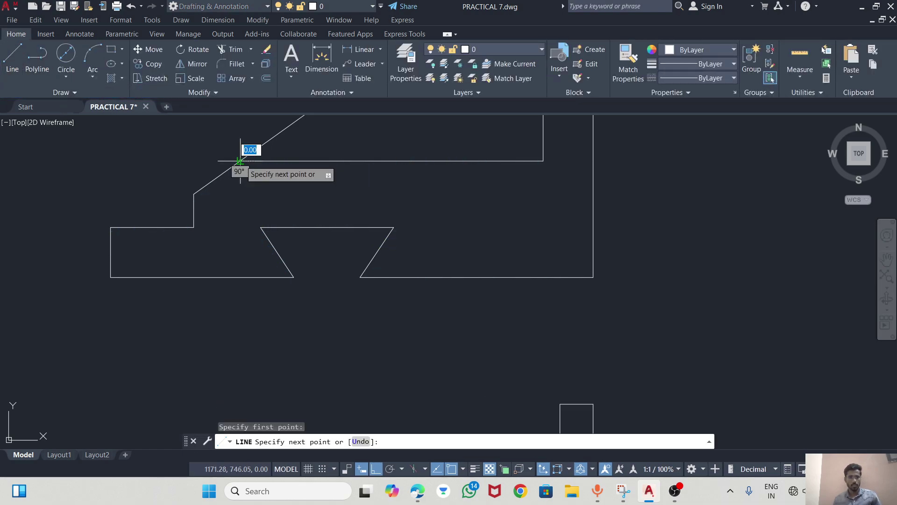
click(241, 277)
key(Escape)
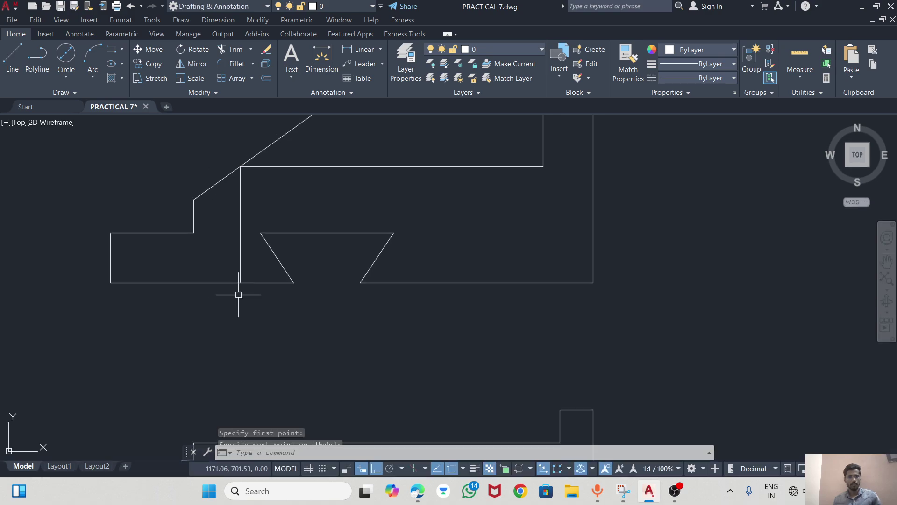
Hatch the front view's cut area between the new vertical line and the right edge, with a hatch scale of 30.
scroll(355, 192, down, 4)
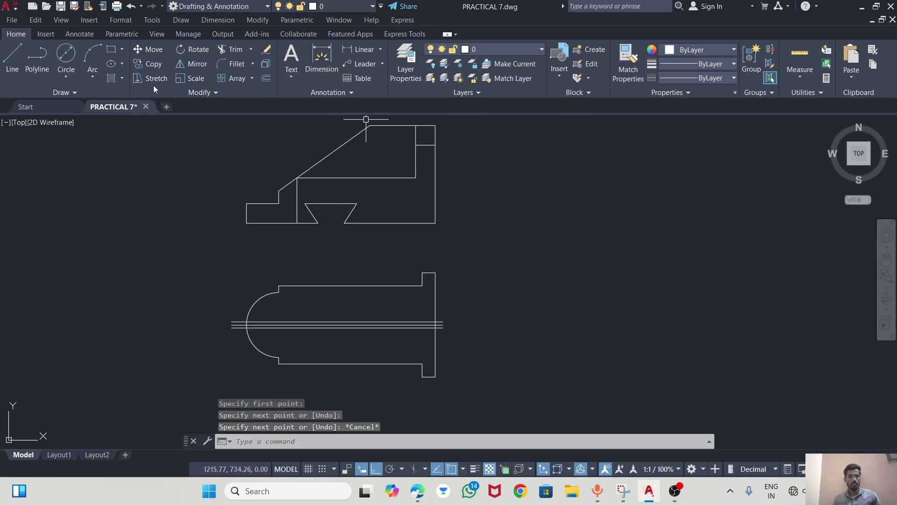
click(112, 78)
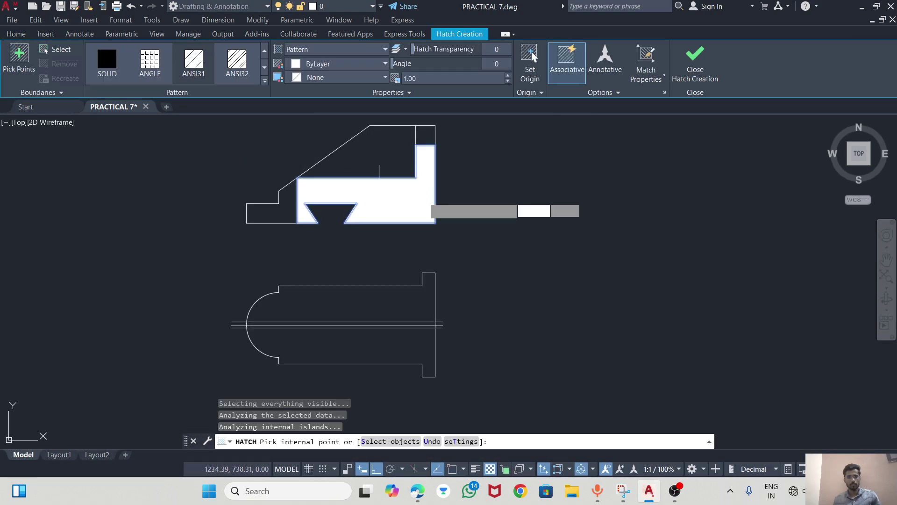
key(Escape)
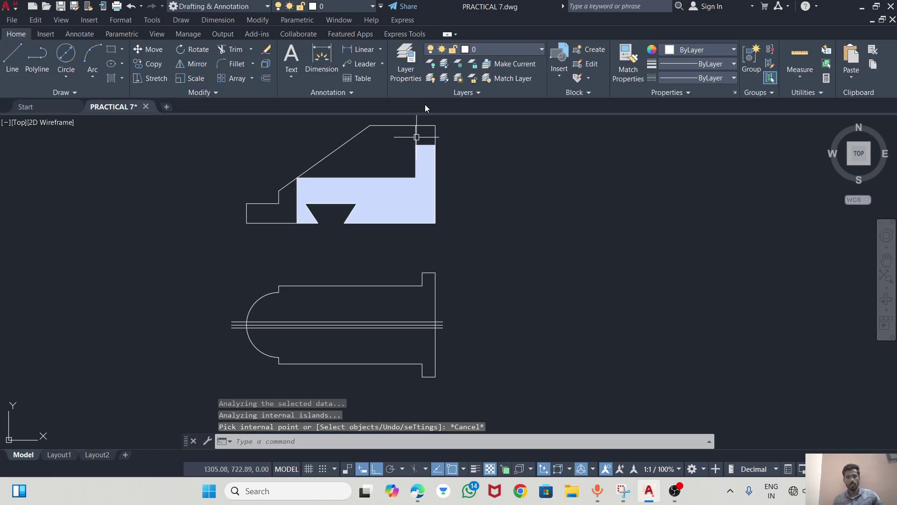
click(399, 219)
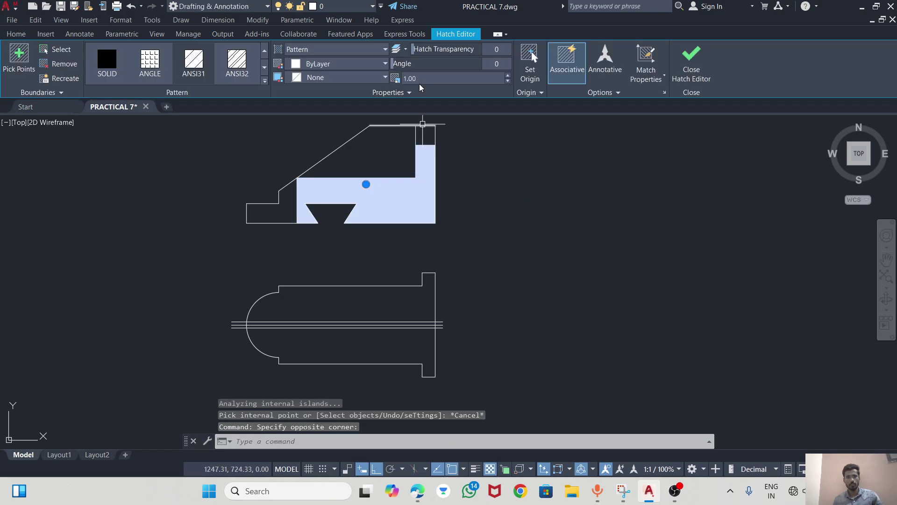
click(418, 82)
text(30)
key(Return)
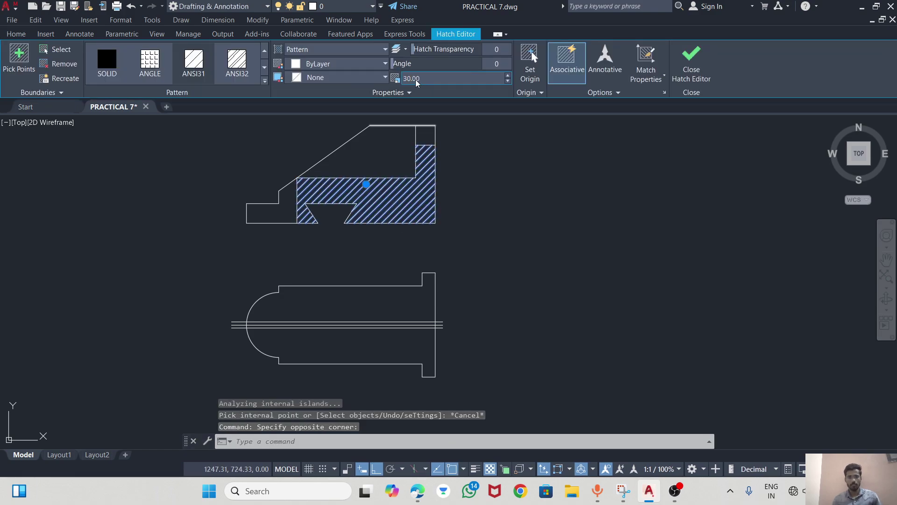
click(692, 61)
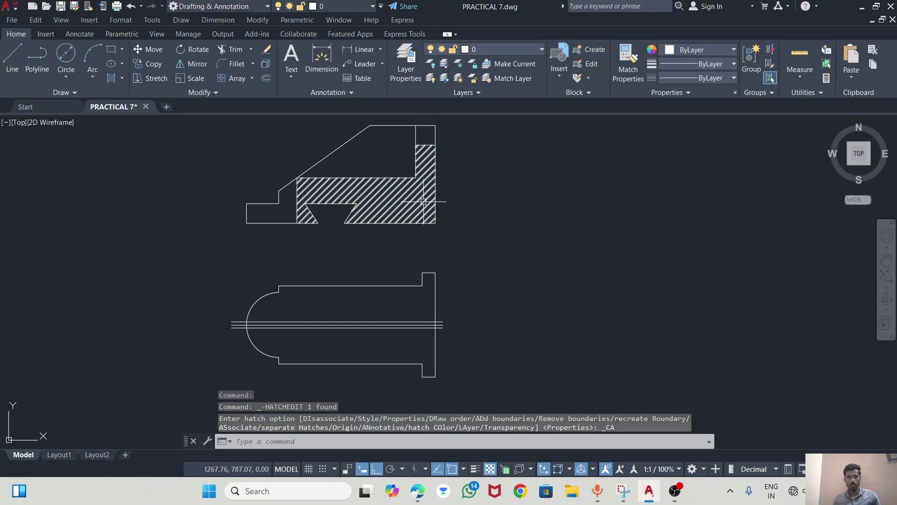
key(Escape)
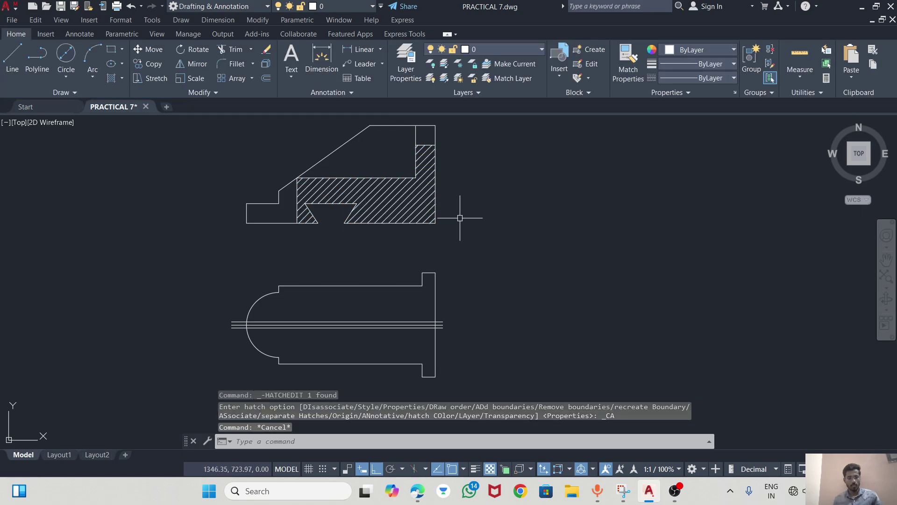
key(alt+Tab)
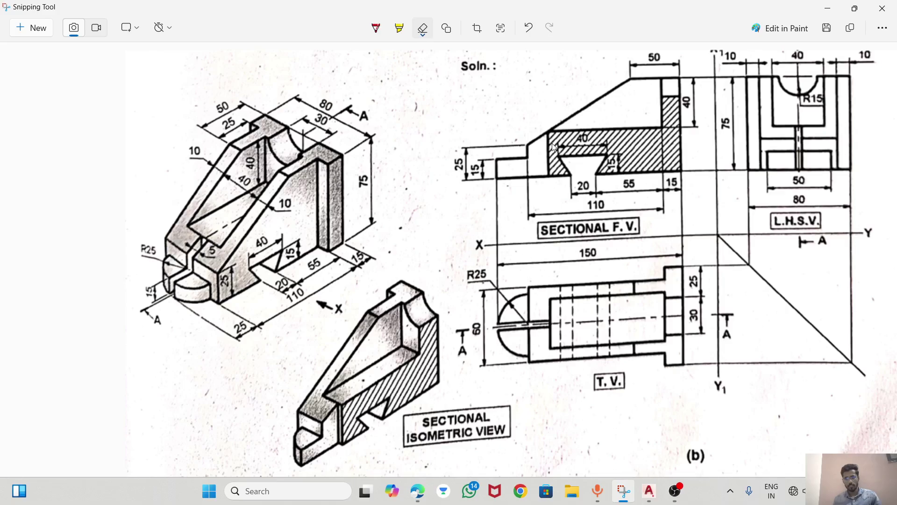
key(alt+Tab)
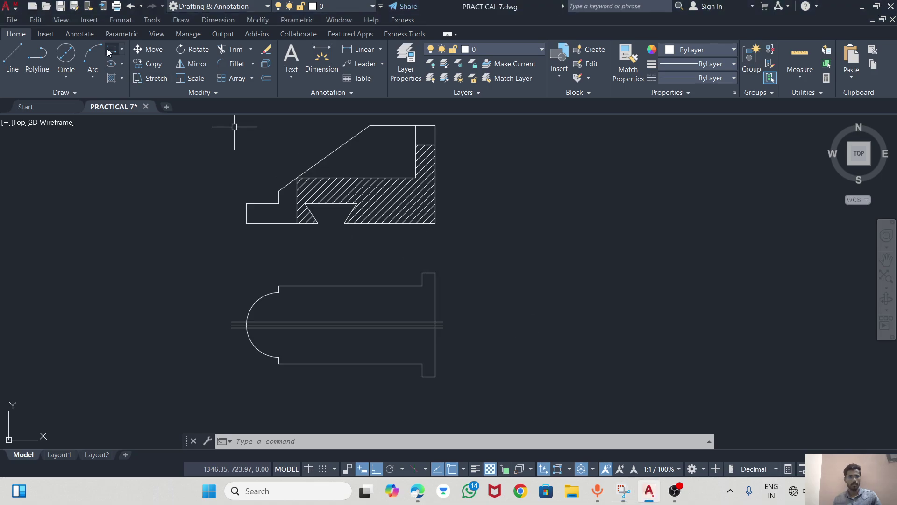
Draw a ray from the base of the front view's hatch boundary line vertically down through the top view.
text(r)
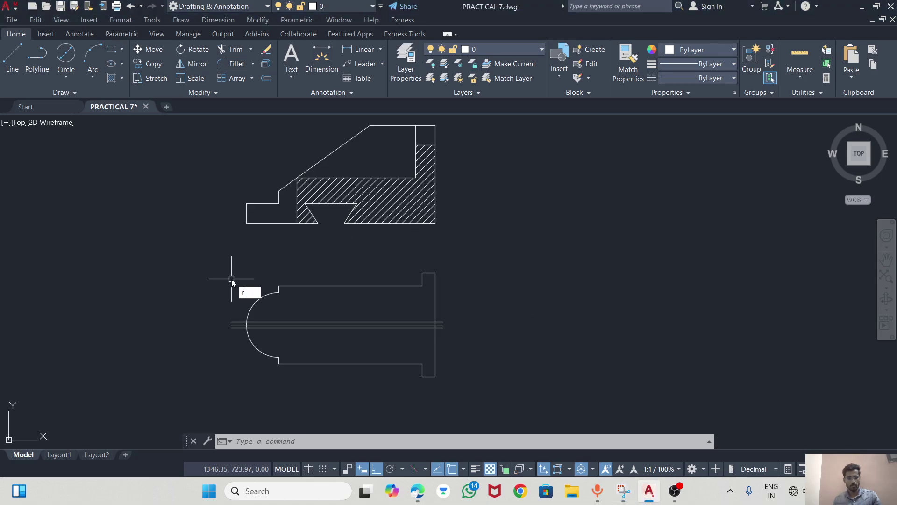
text(a)
click(264, 315)
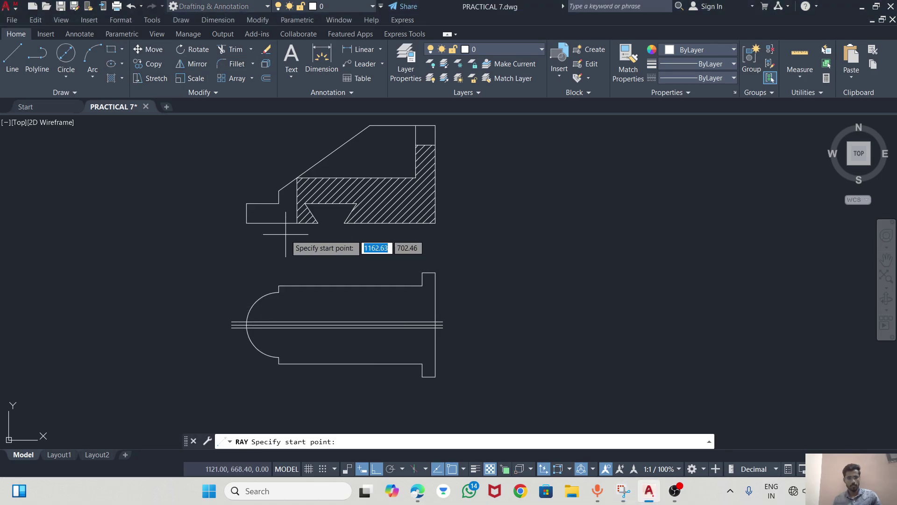
click(298, 223)
click(297, 344)
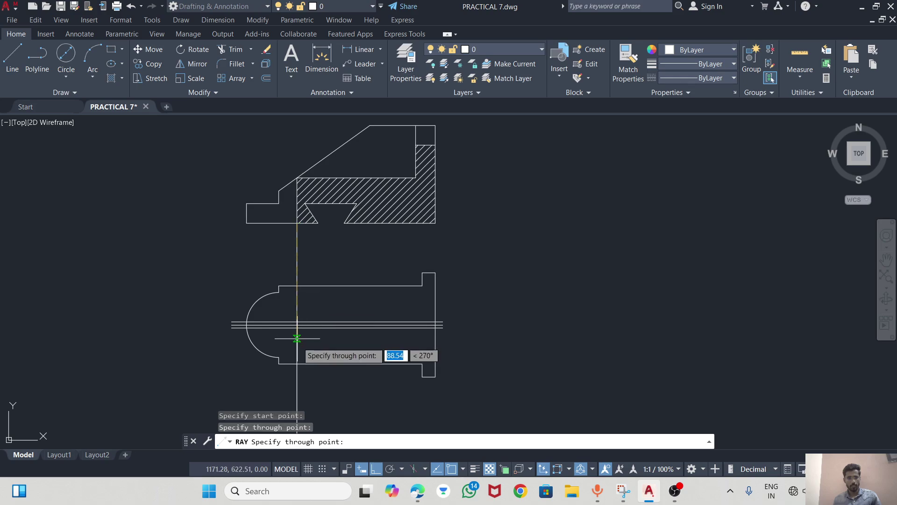
key(Escape)
Extend the top view's upper shoulder edge, beside the semicircle, down to the upper slot line.
key(alt+Tab)
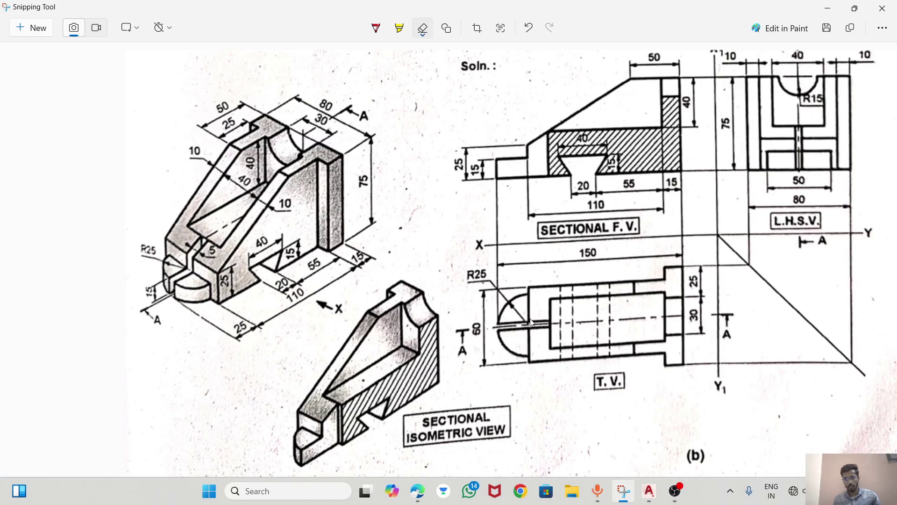
key(alt+Tab)
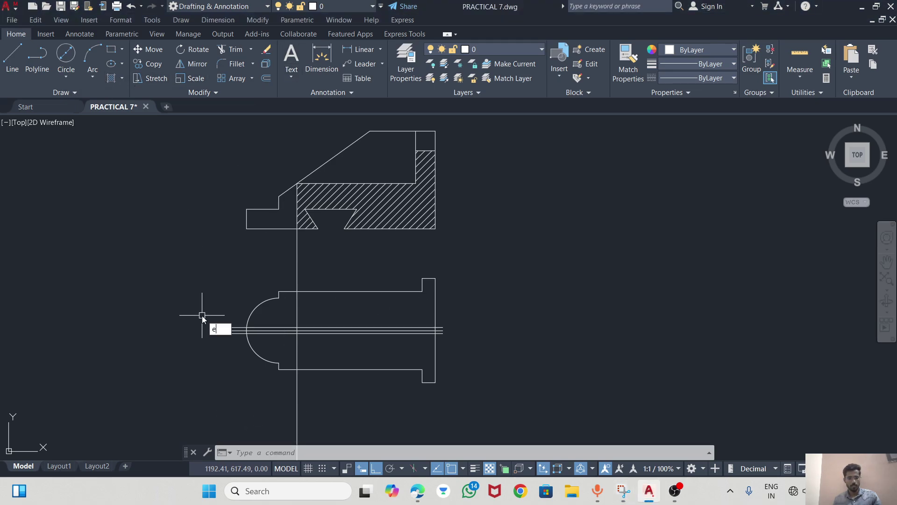
text(x)
key(Return)
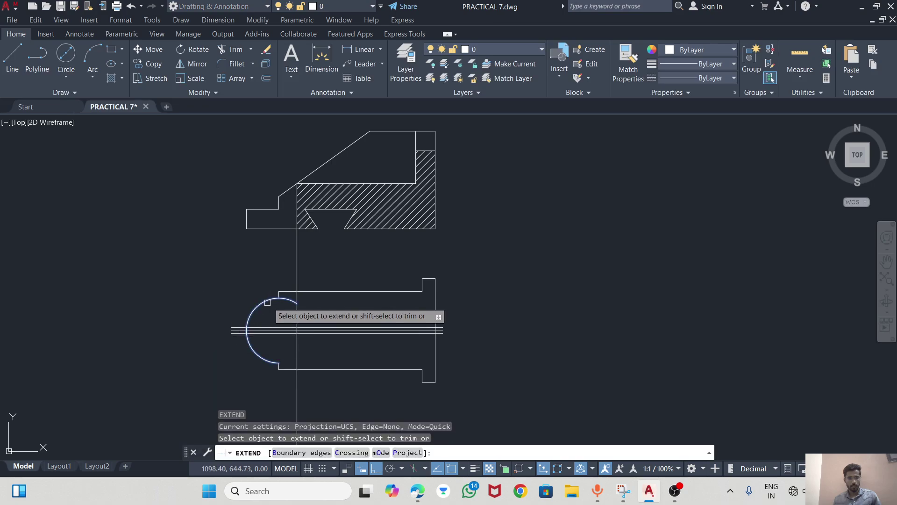
scroll(278, 297, up, 4)
click(280, 290)
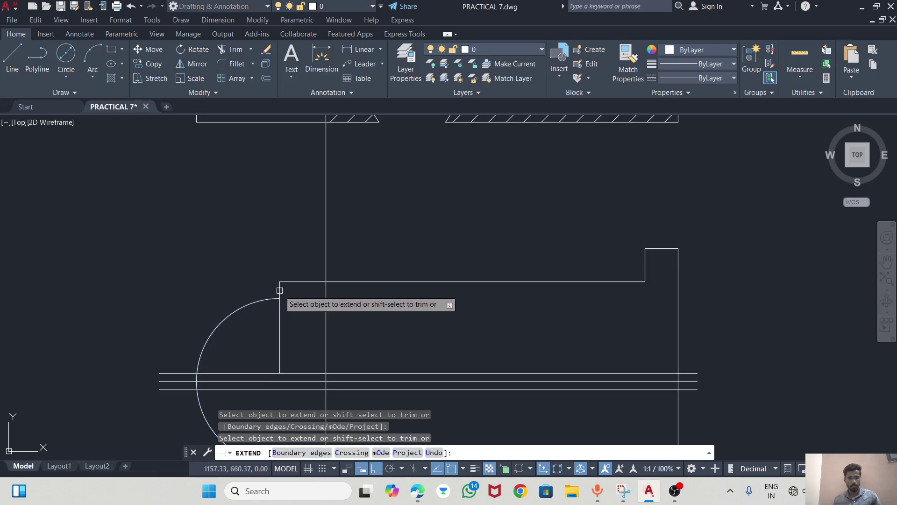
scroll(271, 374, down, 5)
scroll(271, 374, up, 7)
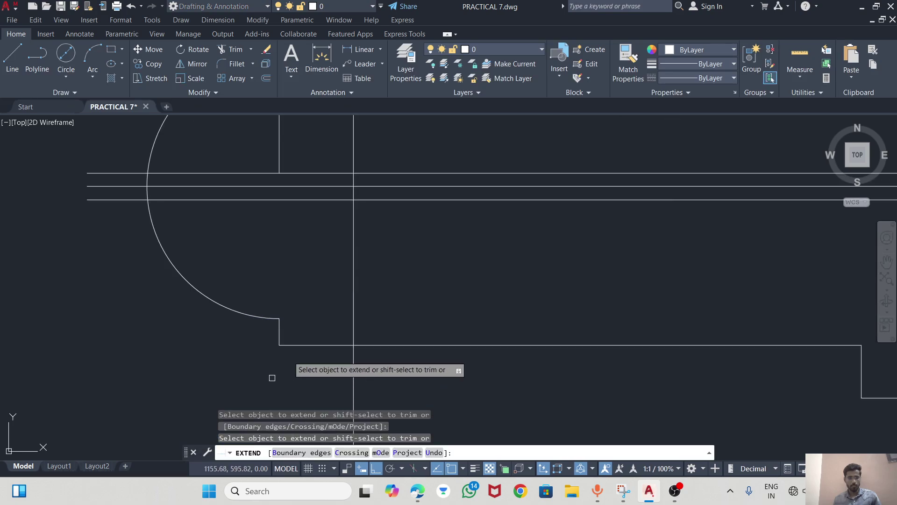
click(281, 335)
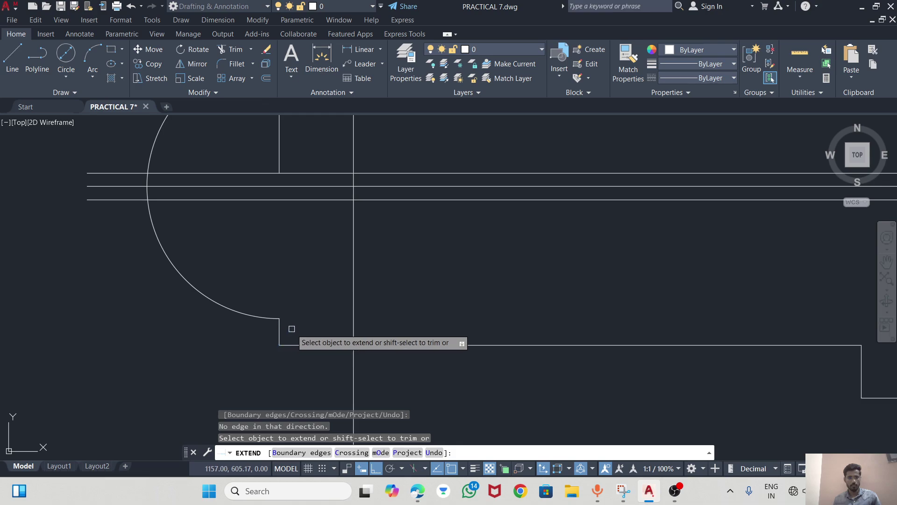
Extend the top view's lower shoulder edge, beside the semicircle, up to the lower slot line.
key(space)
key(space)
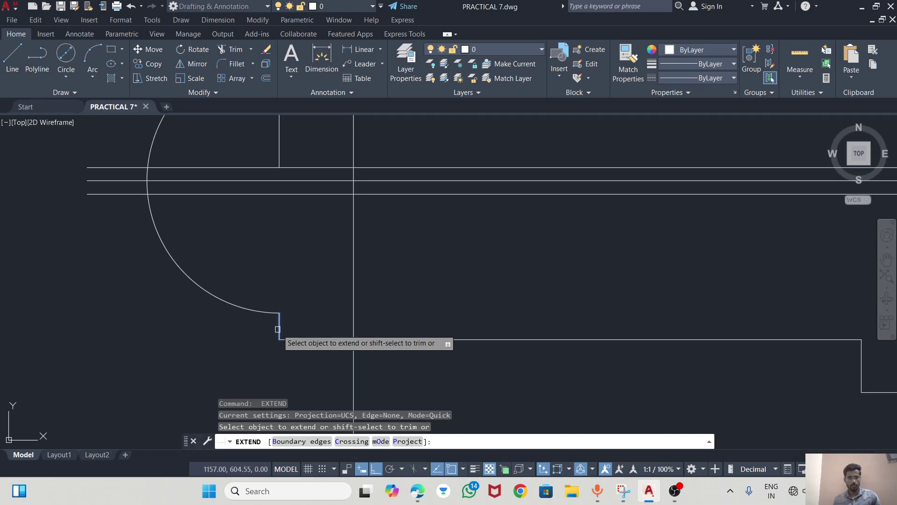
click(280, 327)
click(287, 282)
key(space)
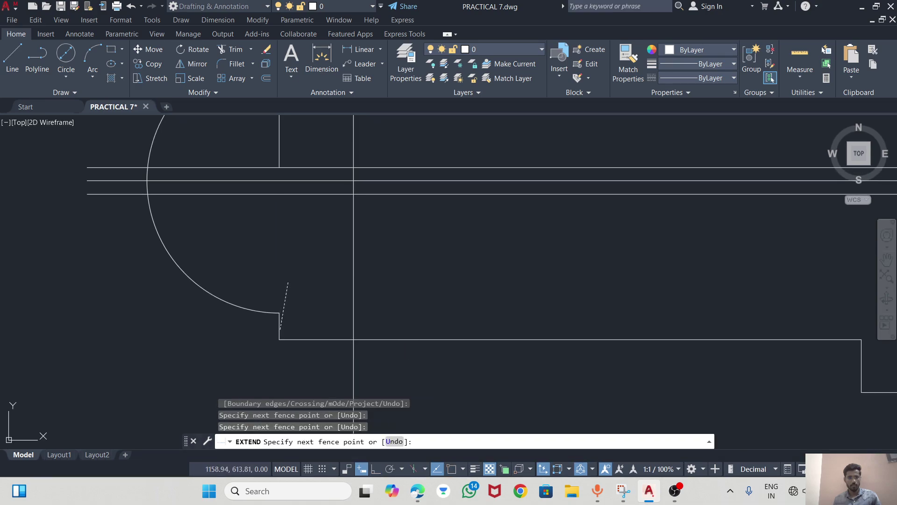
key(space)
click(279, 327)
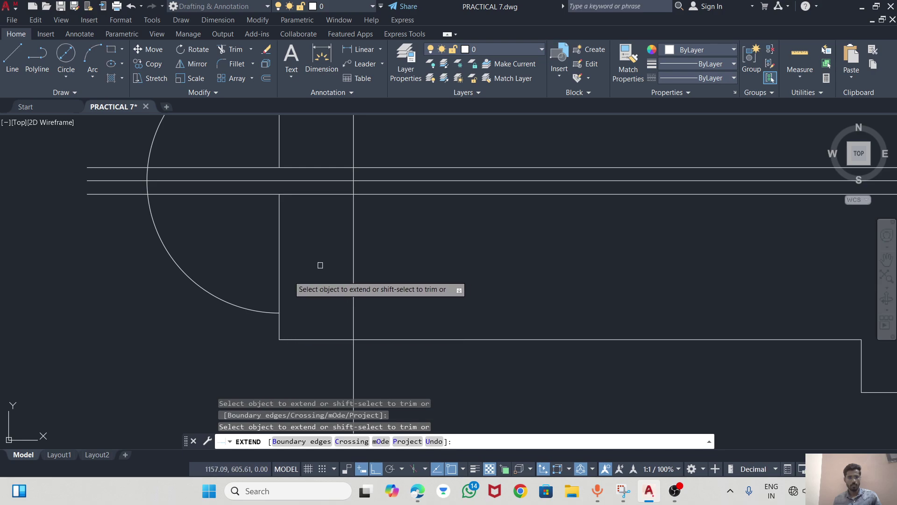
scroll(286, 279, down, 4)
key(Escape)
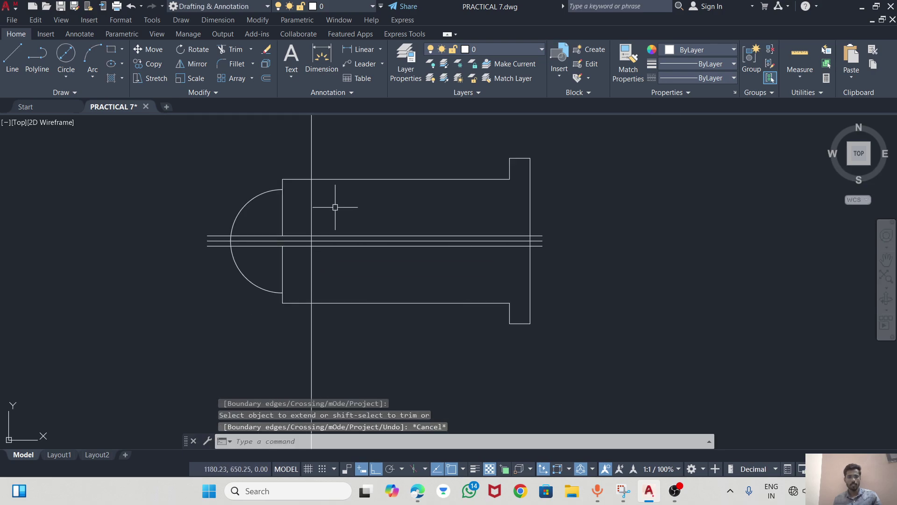
Offset the top view's lower and upper long body edges 10 mm inward.
key(alt+Tab)
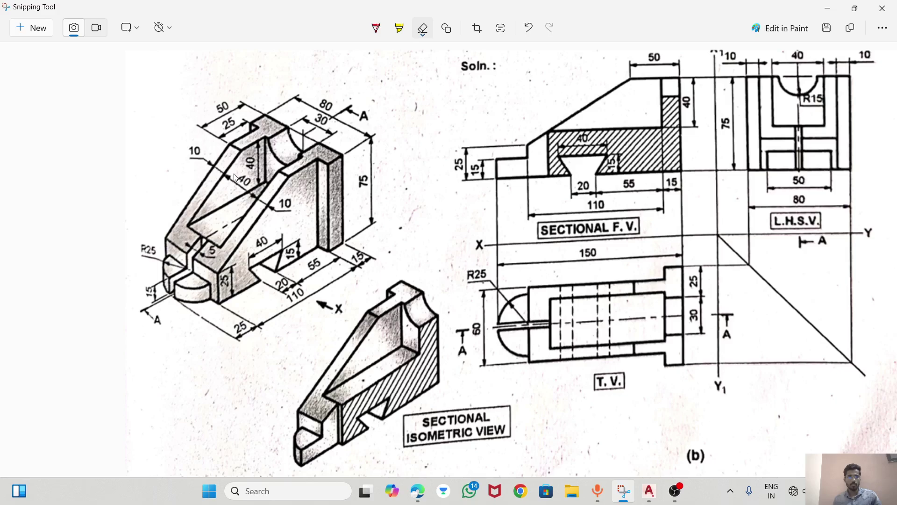
key(alt+Tab)
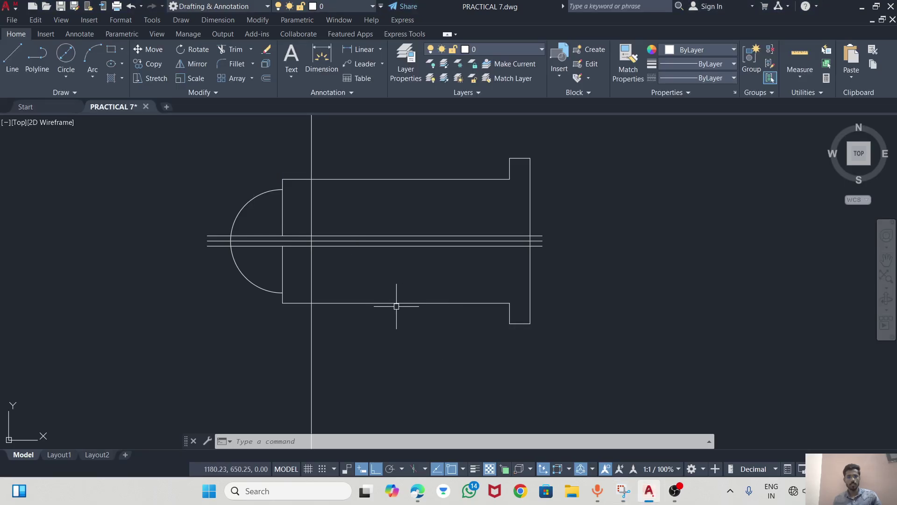
text(o)
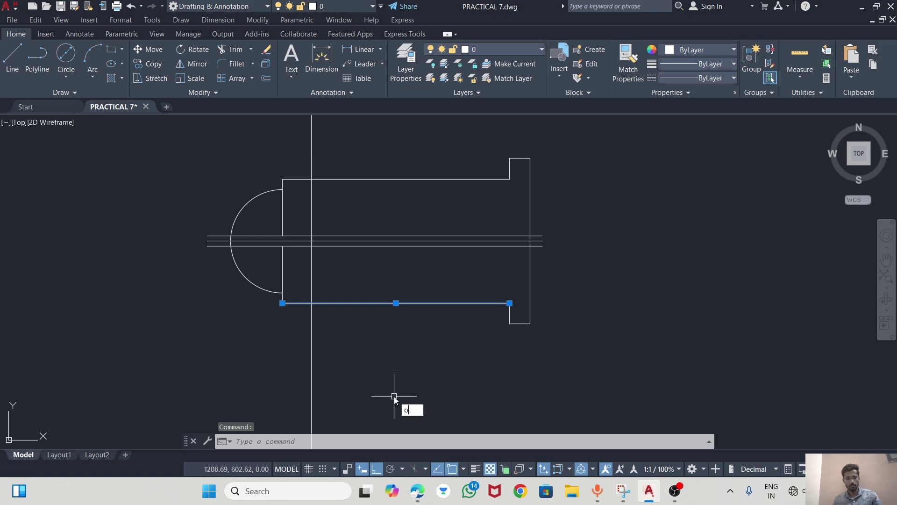
text(f)
key(Return)
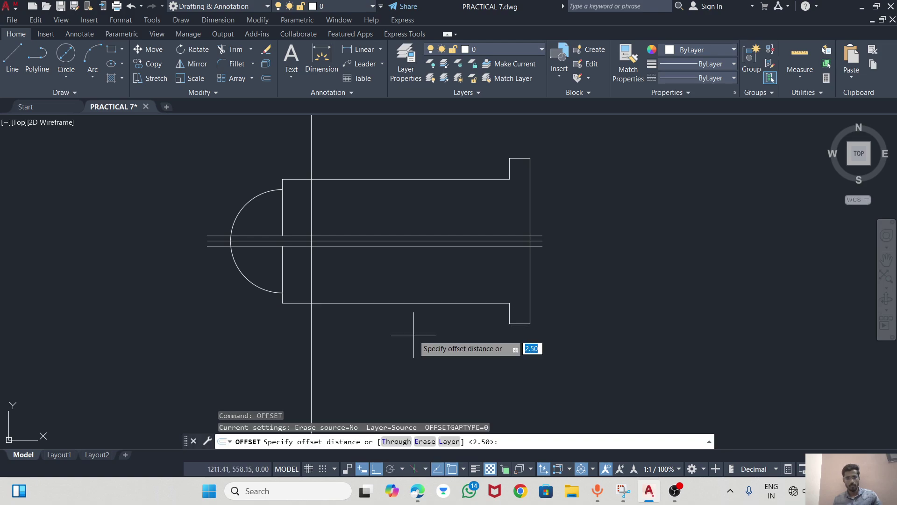
click(509, 302)
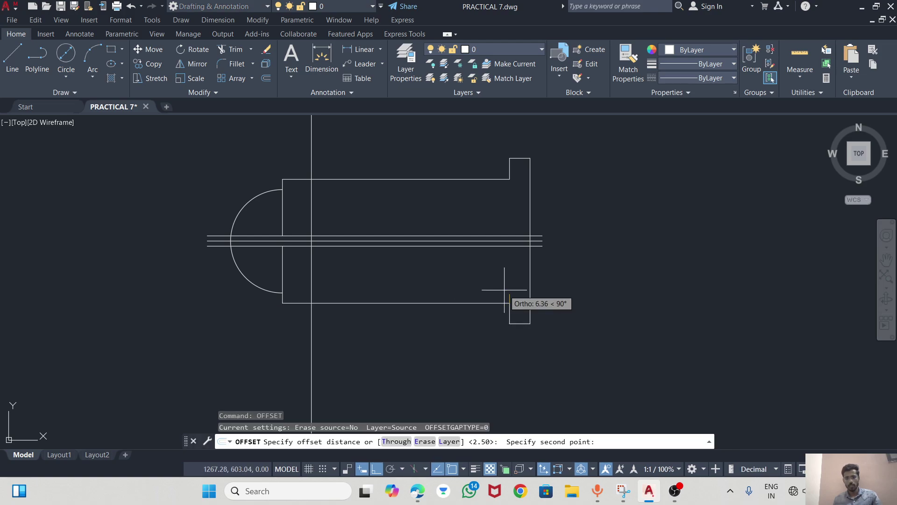
key(Return)
click(503, 303)
click(500, 275)
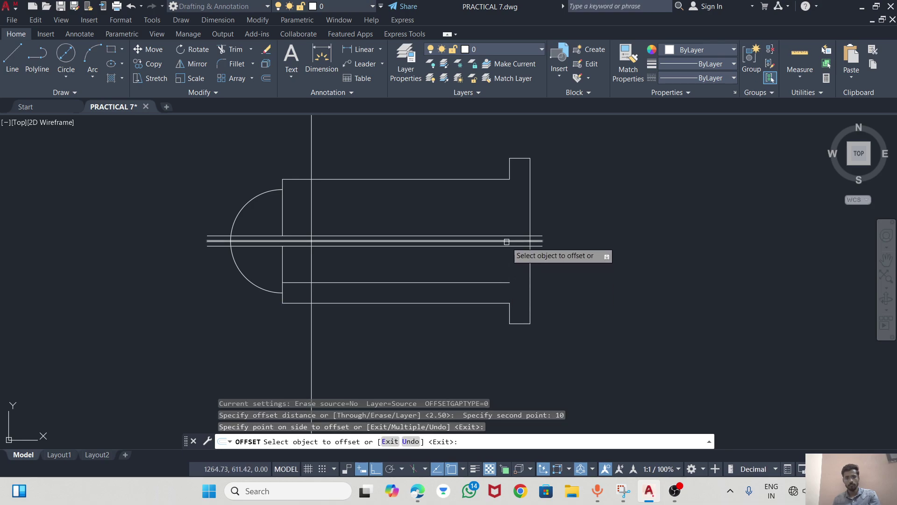
click(443, 178)
click(456, 217)
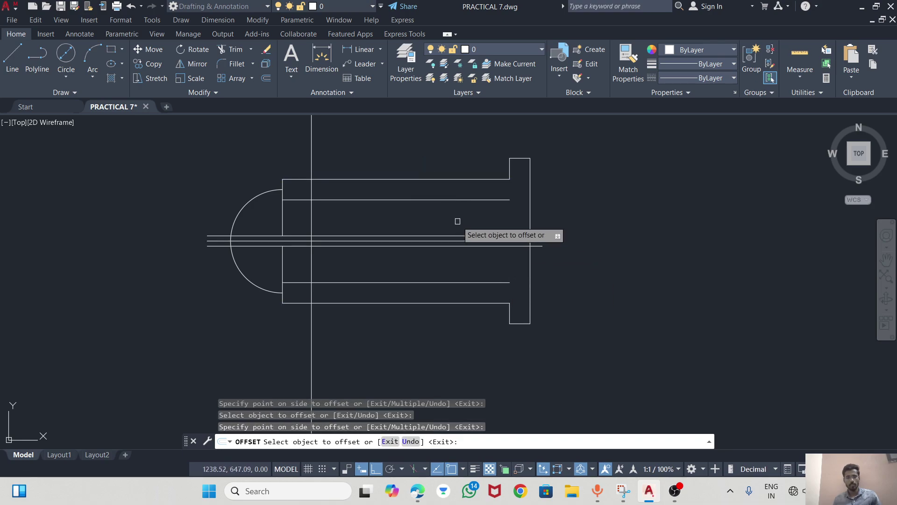
Offset the top view's right end edge 10 mm inward to close the inner face of the flange.
key(alt+Tab)
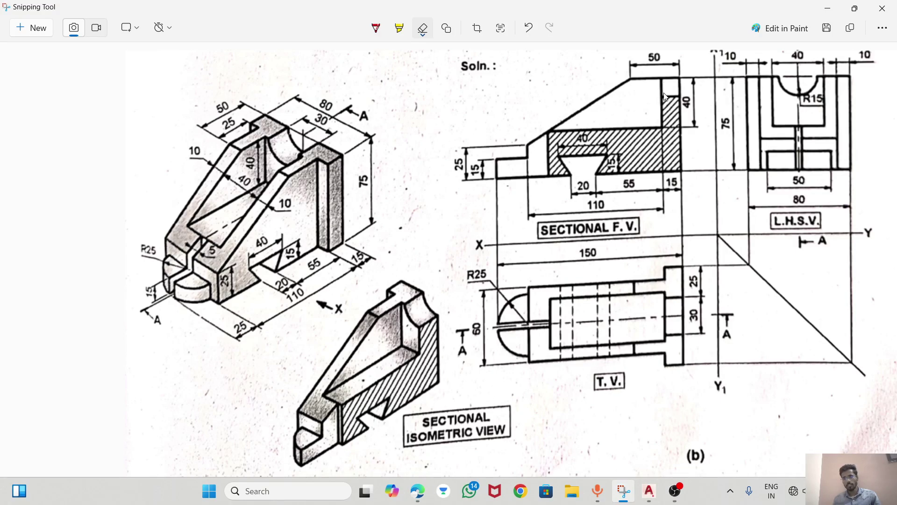
key(alt+Tab)
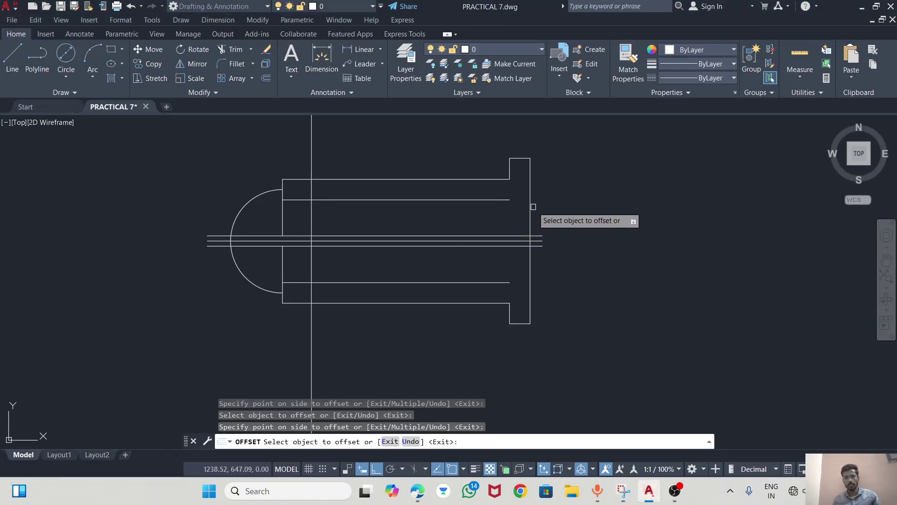
click(531, 207)
click(507, 227)
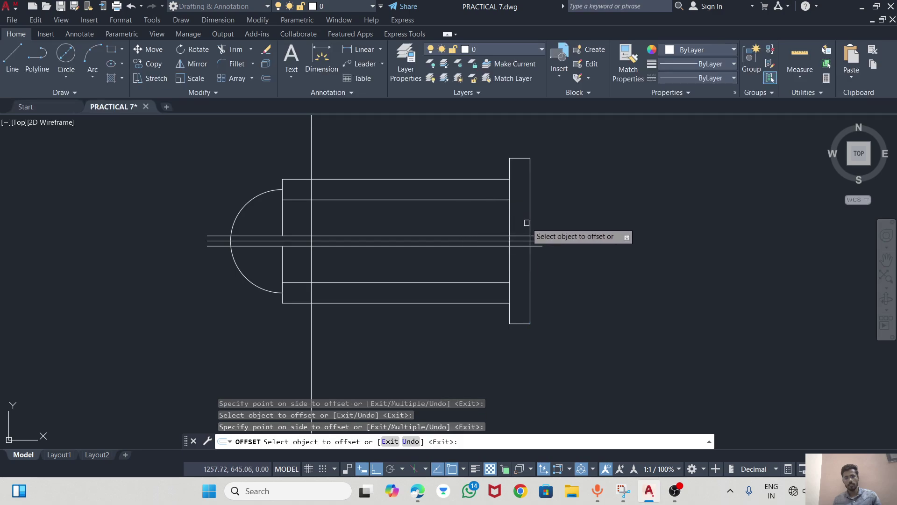
key(Escape)
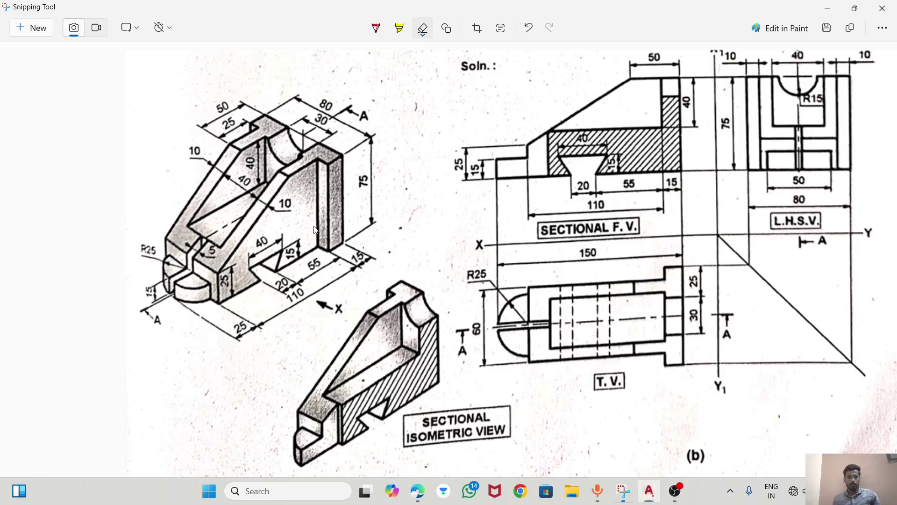
Draw a ray from the upper end of the front view's sloped edge vertically down through the top view.
key(alt+Tab)
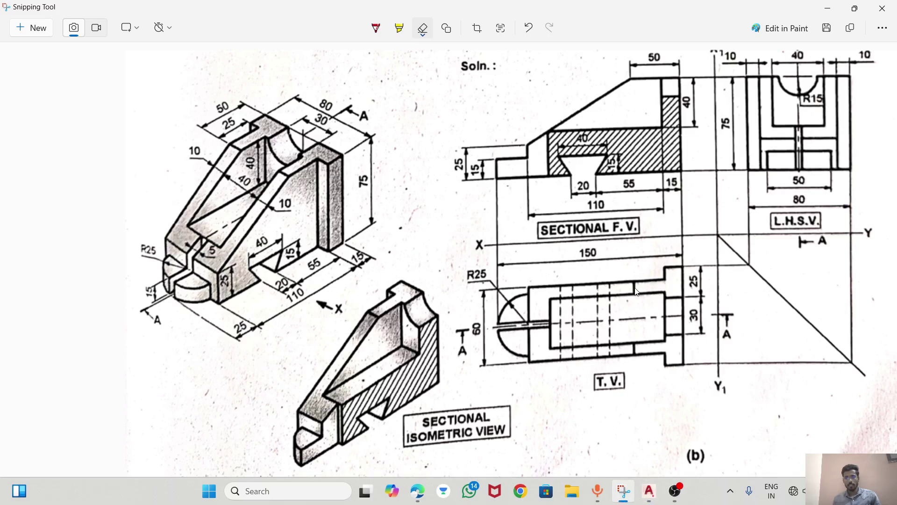
key(alt+Tab)
scroll(472, 284, down, 5)
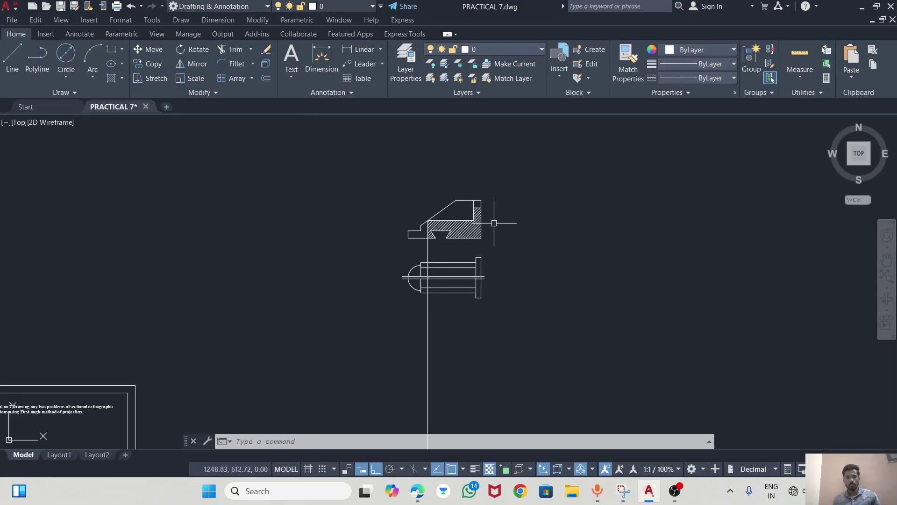
scroll(472, 201, up, 2)
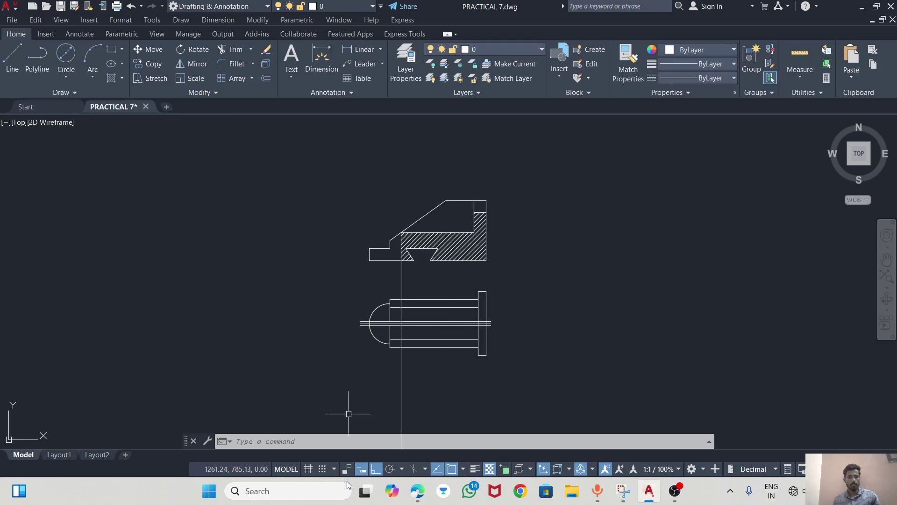
text(ay)
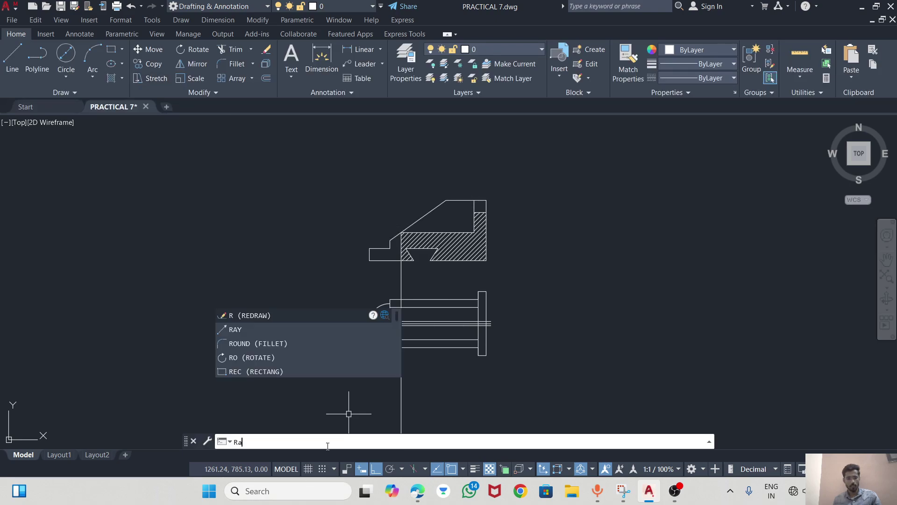
click(242, 315)
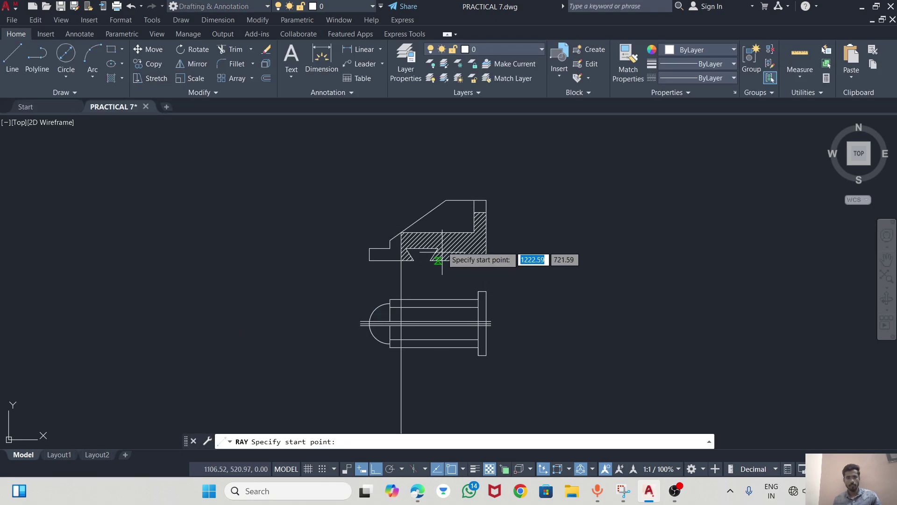
click(446, 201)
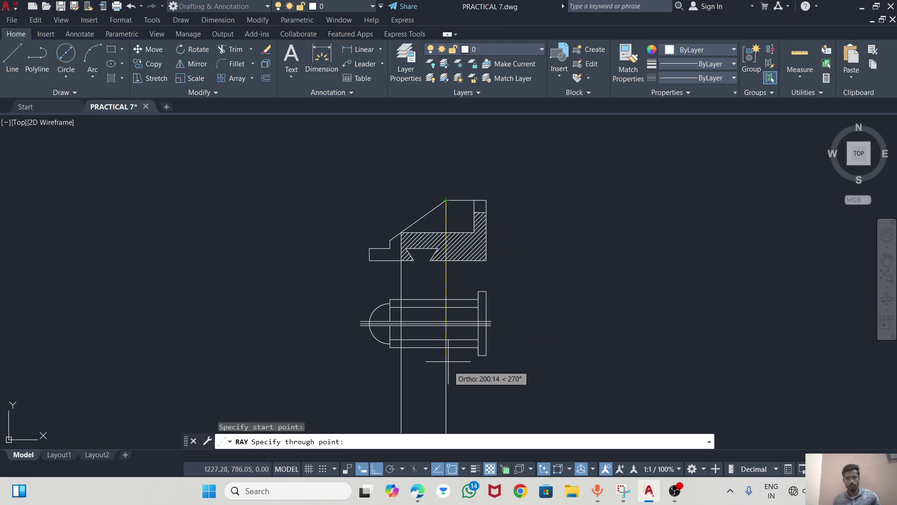
click(446, 406)
key(Escape)
key(Escape)
scroll(452, 305, up, 4)
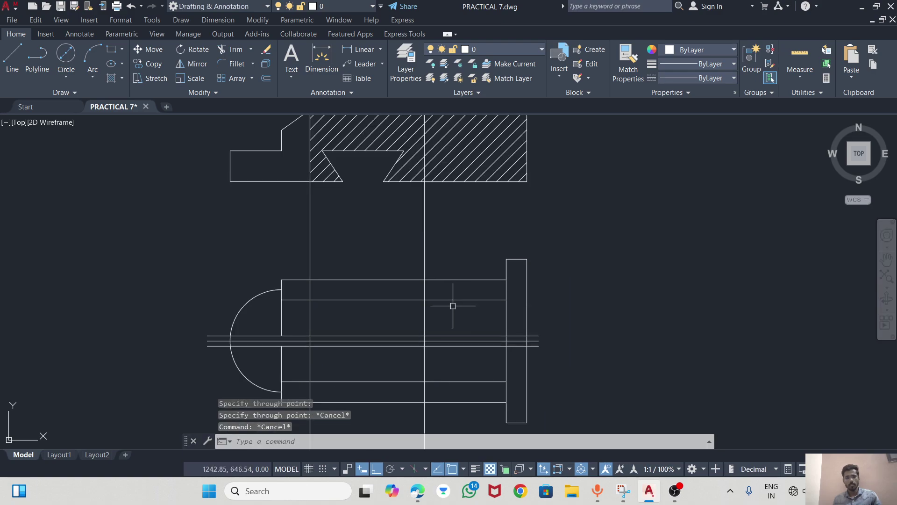
Draw a vertical line along the new ray between the top view's upper outer edge and its inner offset line.
scroll(439, 285, down, 6)
scroll(429, 269, up, 4)
scroll(427, 270, up, 4)
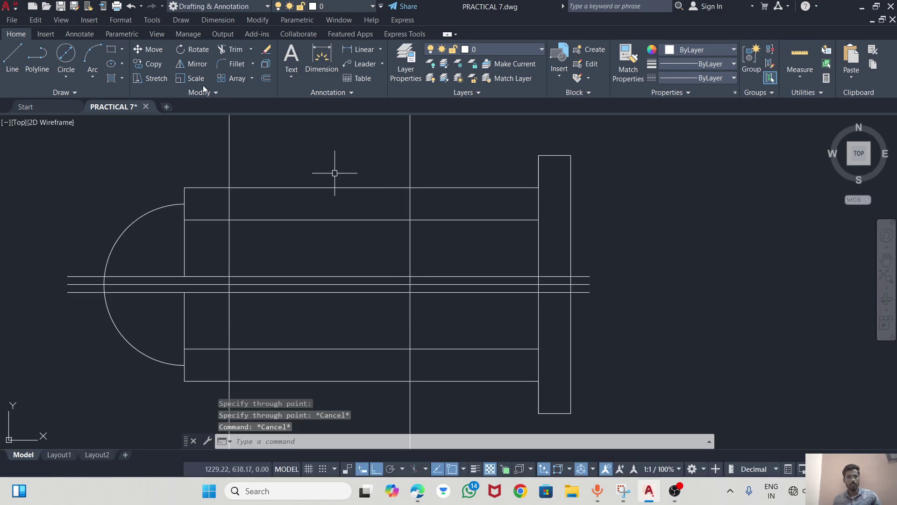
click(16, 57)
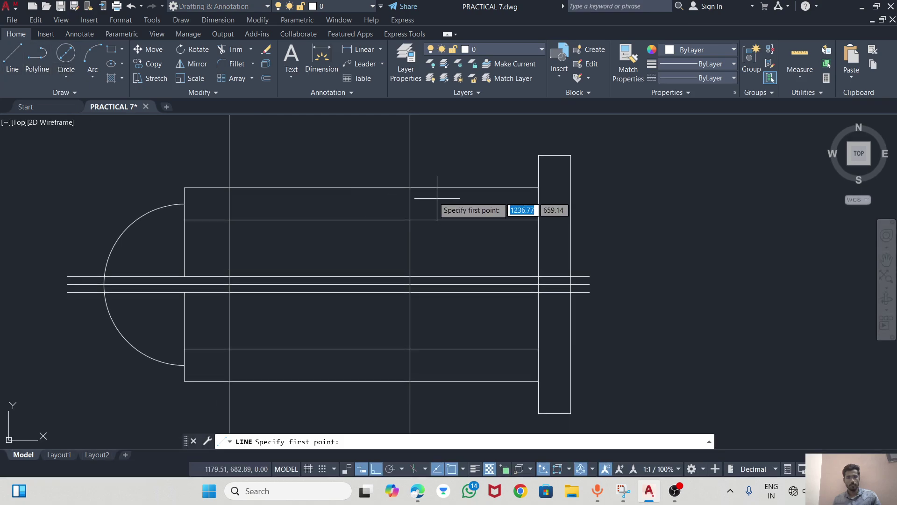
click(410, 188)
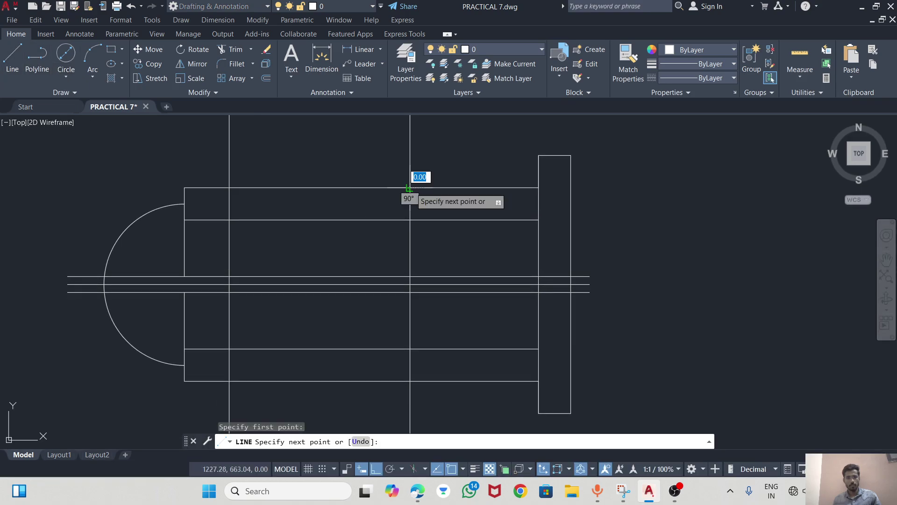
click(409, 220)
key(Escape)
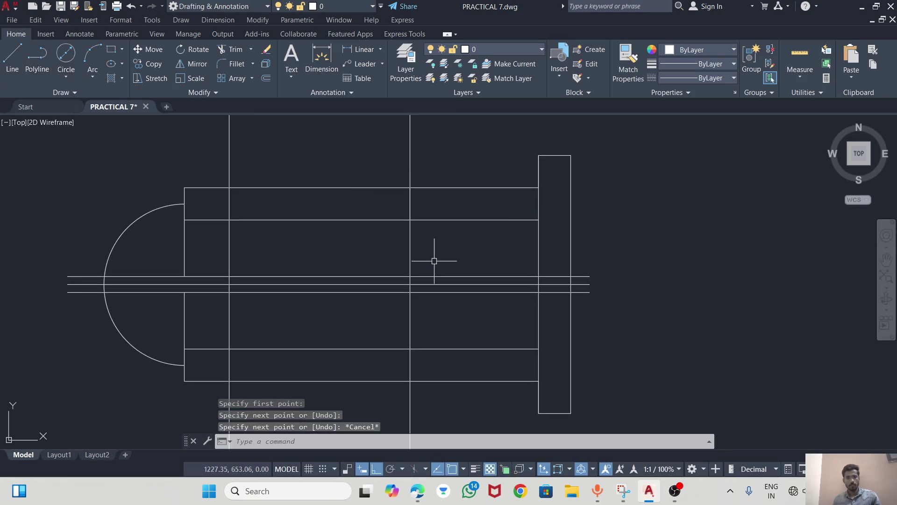
Draw a vertical line along the projection ray between the top view's lower inner offset line and its lower outer edge.
key(Return)
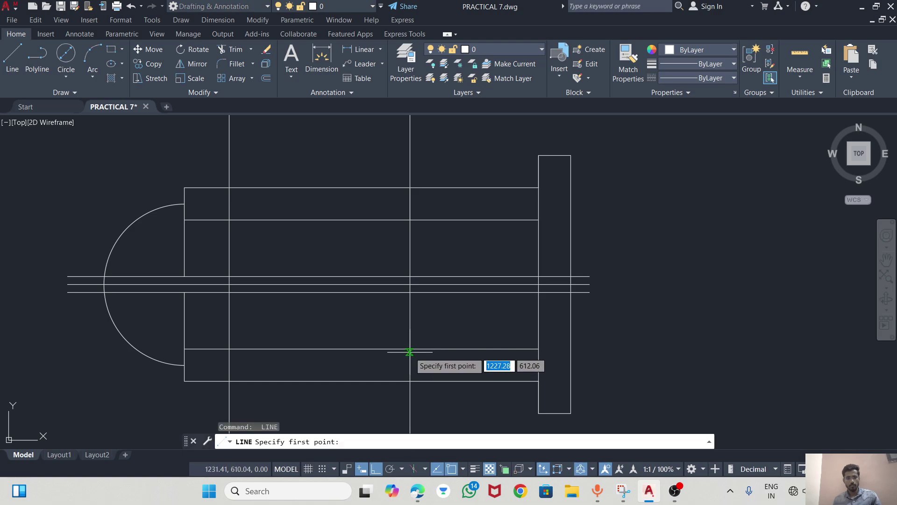
click(410, 349)
click(418, 378)
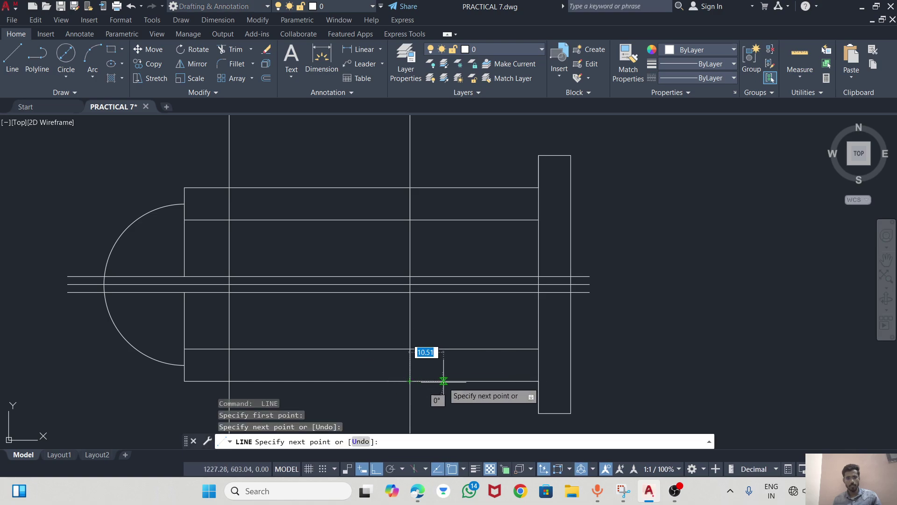
key(Escape)
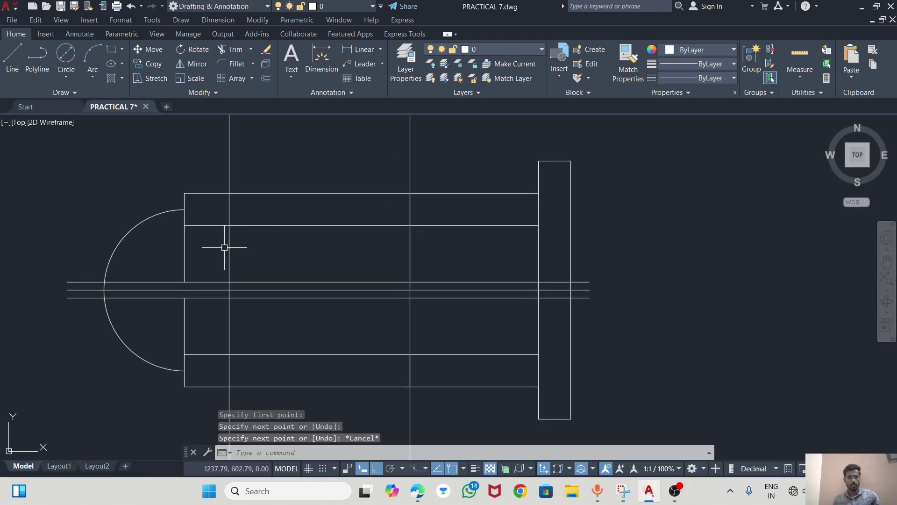
Draw a vertical line along the other projection ray between the two inner offset lines to close the pocket's slot-side end.
click(12, 55)
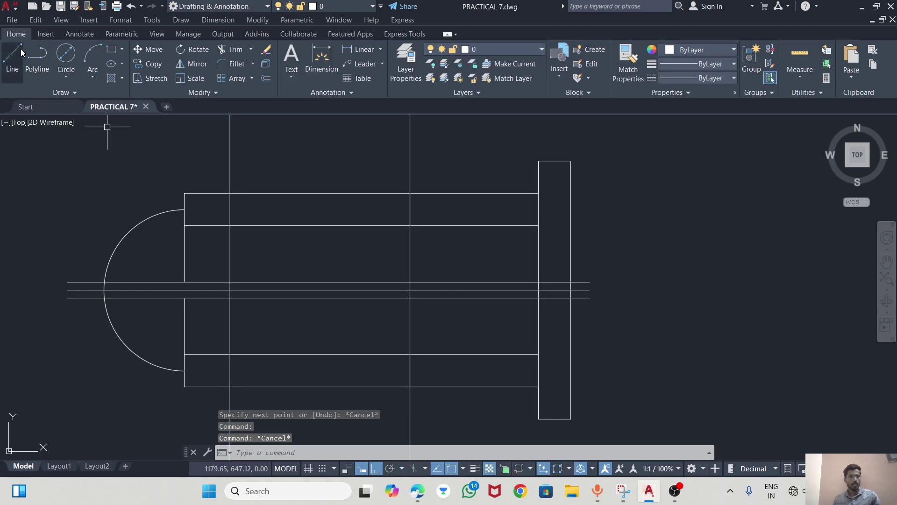
click(200, 225)
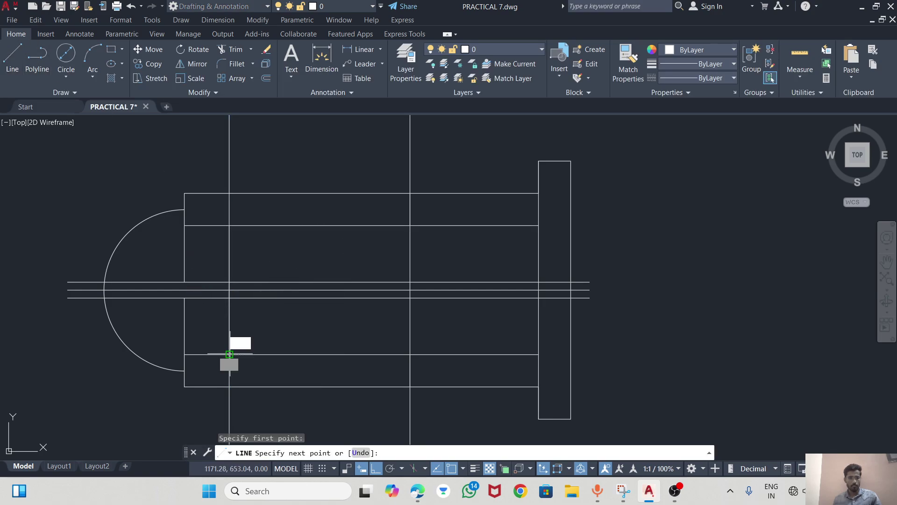
key(Escape)
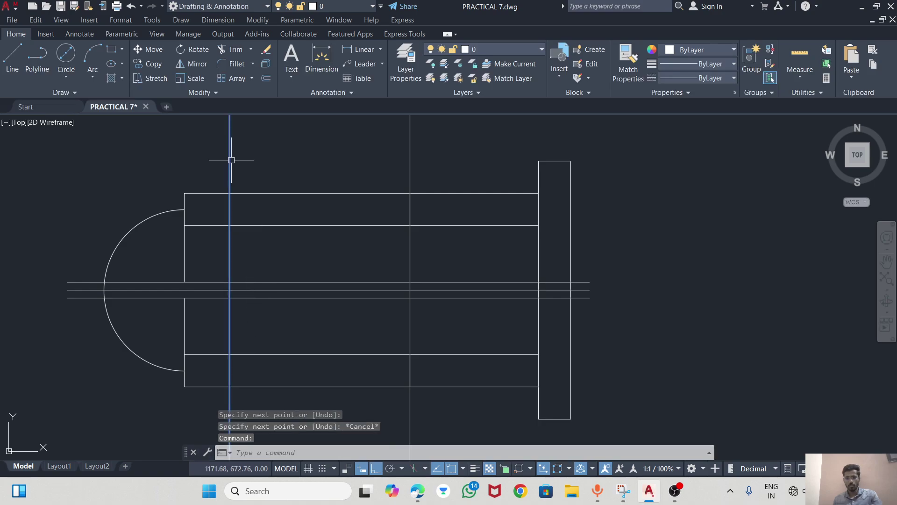
Delete the two vertical projection rays crossing the top view.
click(230, 160)
key(Delete)
click(410, 135)
key(Delete)
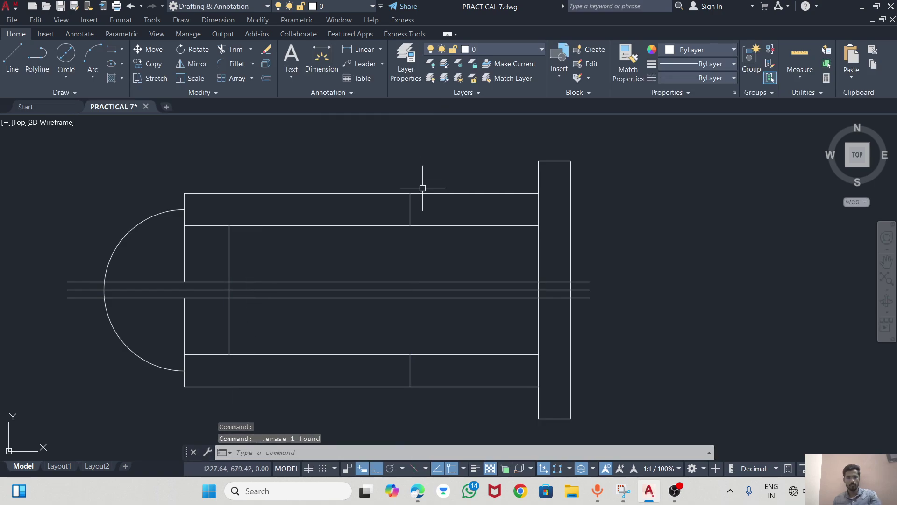
Trim the centre line and both slot lines outside the flange, within it, and across the pocket up to the pocket's slot-side edge.
scroll(422, 188, down, 4)
scroll(498, 193, up, 4)
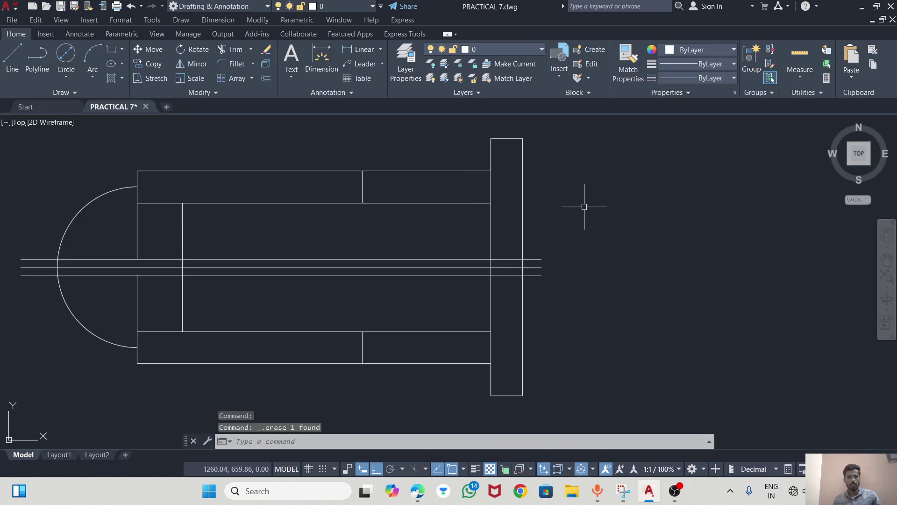
scroll(584, 206, down, 3)
scroll(383, 237, up, 3)
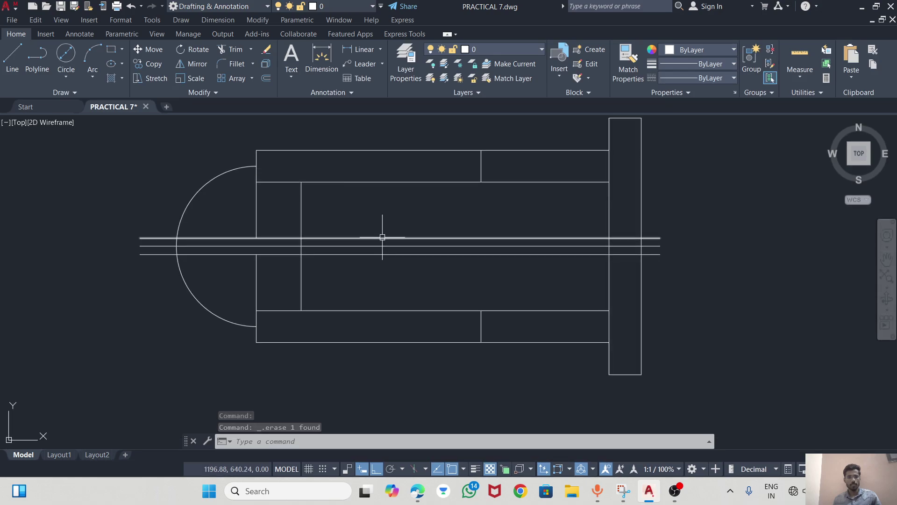
click(236, 49)
click(664, 216)
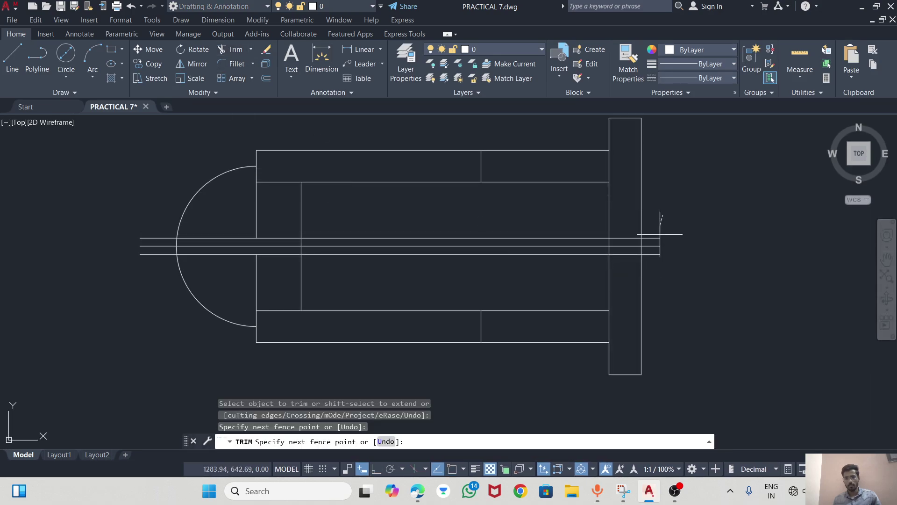
drag(658, 271, 659, 276)
drag(629, 219, 625, 259)
click(559, 238)
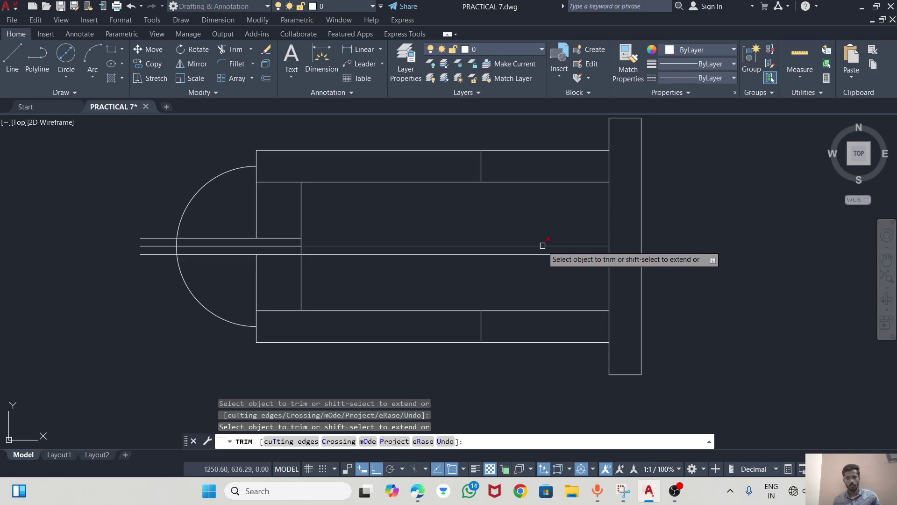
click(541, 246)
click(540, 254)
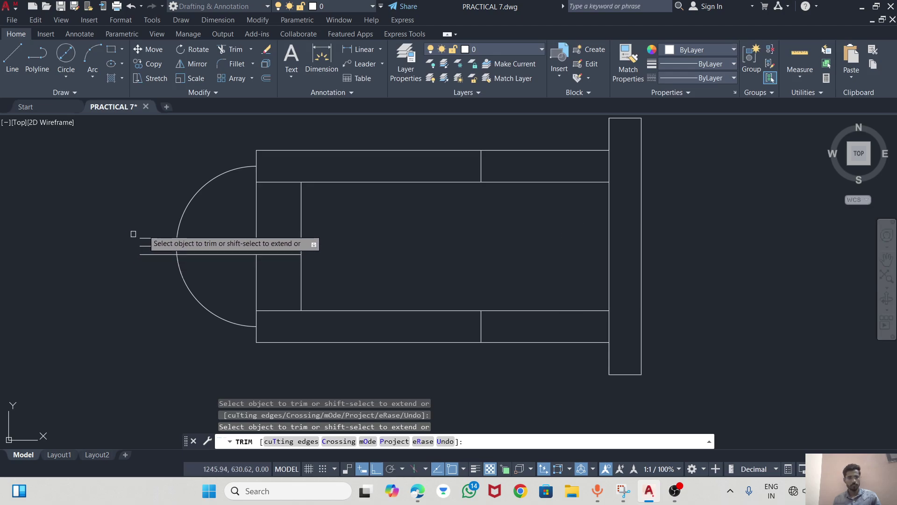
Trim the slot line ends projecting beyond the arc and remove the centre line remaining inside the slot.
drag(147, 223, 149, 265)
click(215, 246)
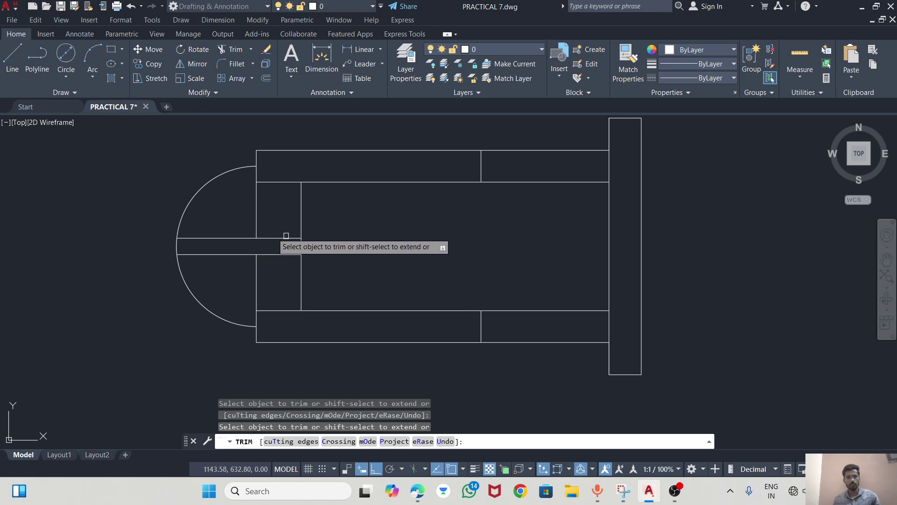
scroll(500, 264, down, 2)
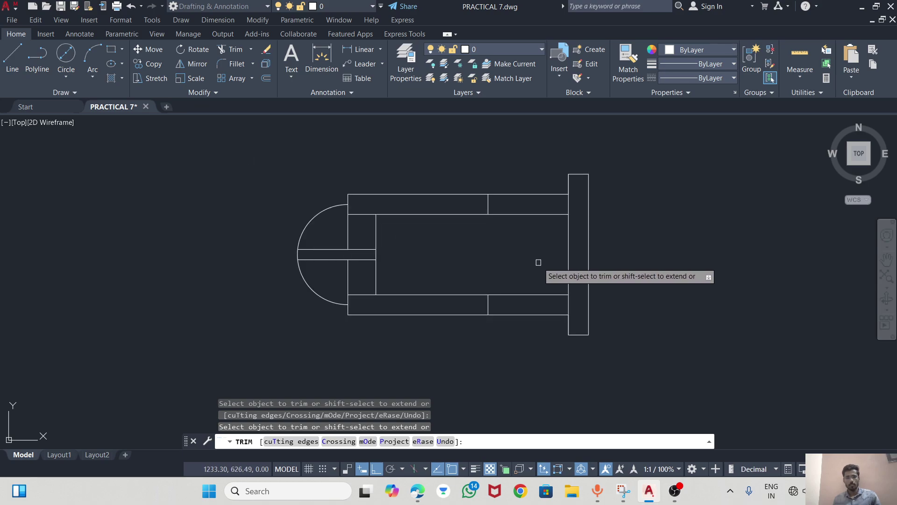
scroll(538, 262, up, 2)
Check the top view in the reference drawing and draw a horizontal line across the flange at its mid-height.
key(alt+Tab)
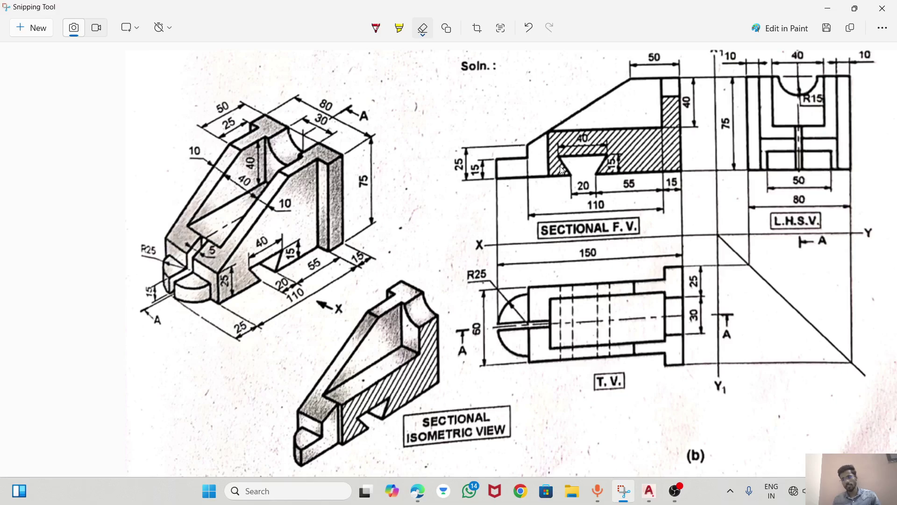
key(alt+Tab)
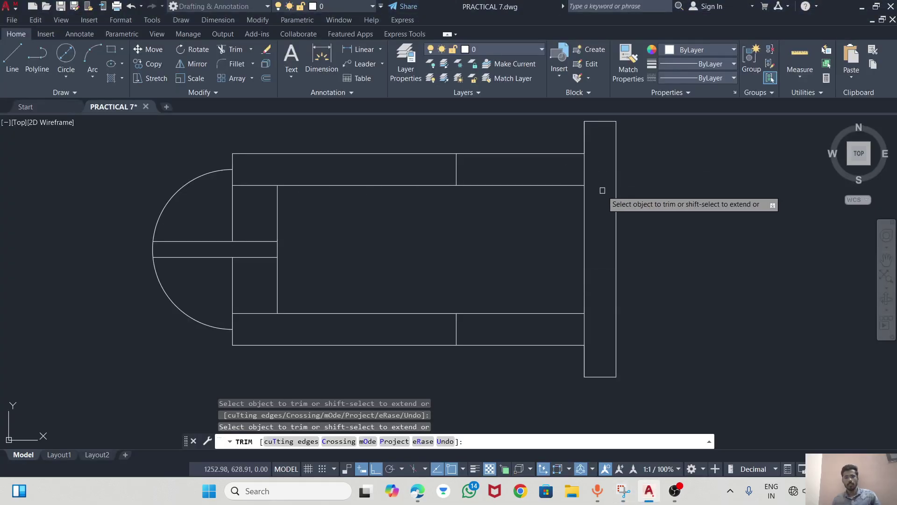
key(alt+Tab)
key(alt+Tab)
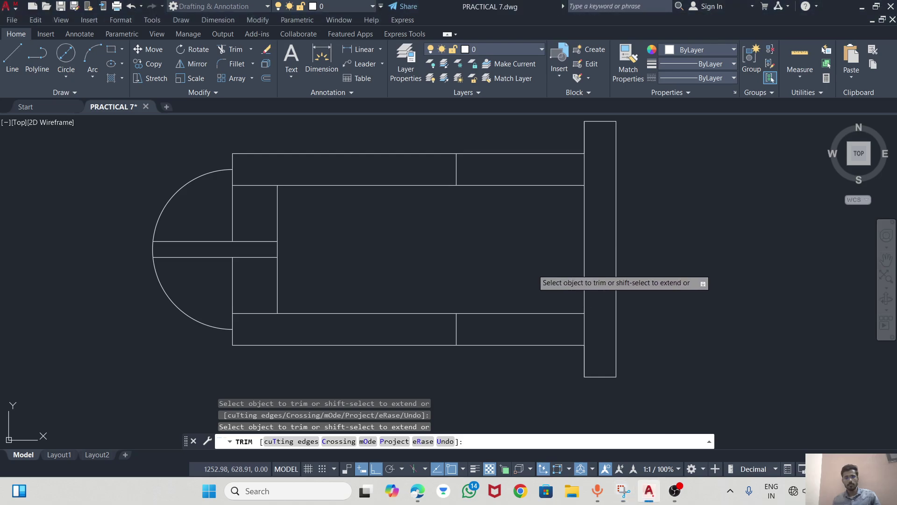
click(14, 58)
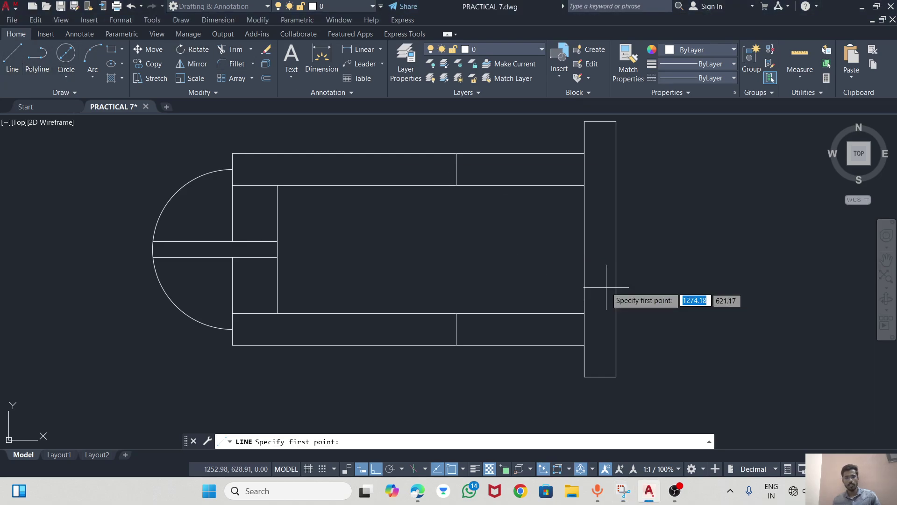
click(584, 248)
key(Escape)
Measure the height of the unhatched part at the top of the front view's upright wall.
scroll(625, 272, down, 5)
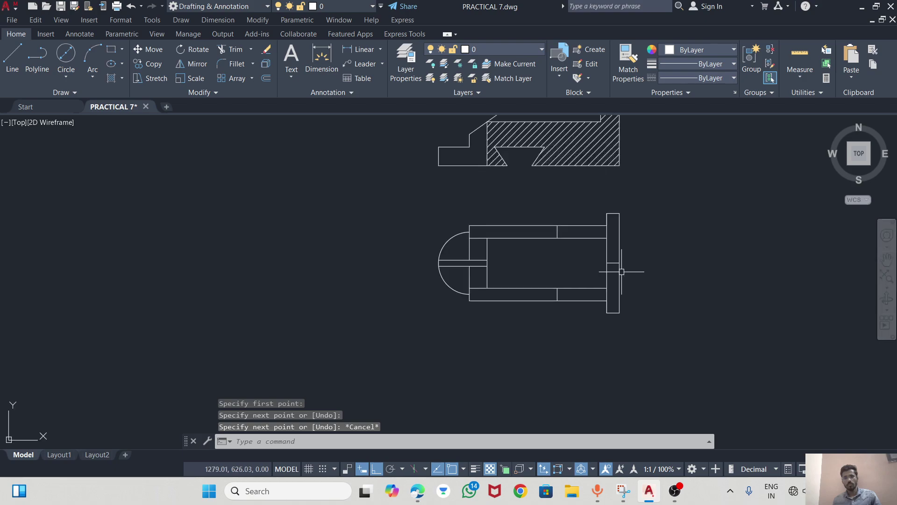
scroll(637, 180, up, 4)
scroll(551, 184, up, 4)
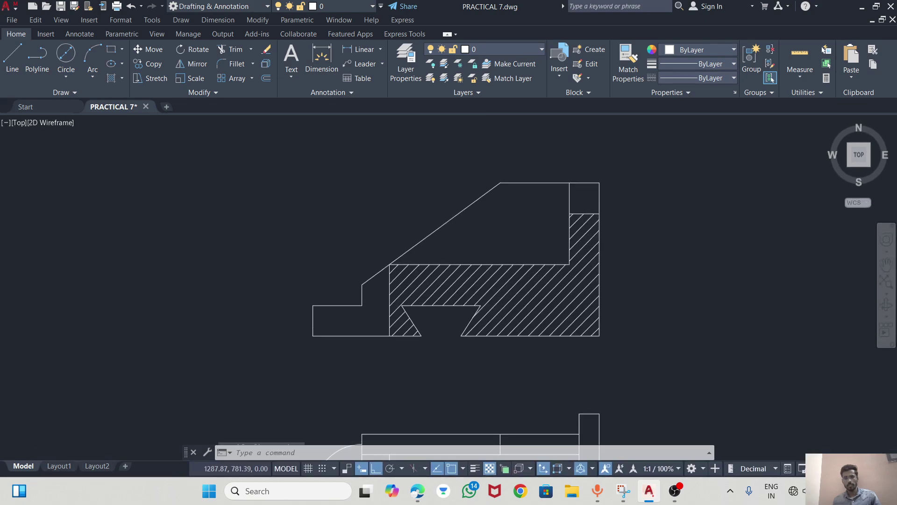
scroll(575, 330, down, 3)
scroll(546, 390, up, 4)
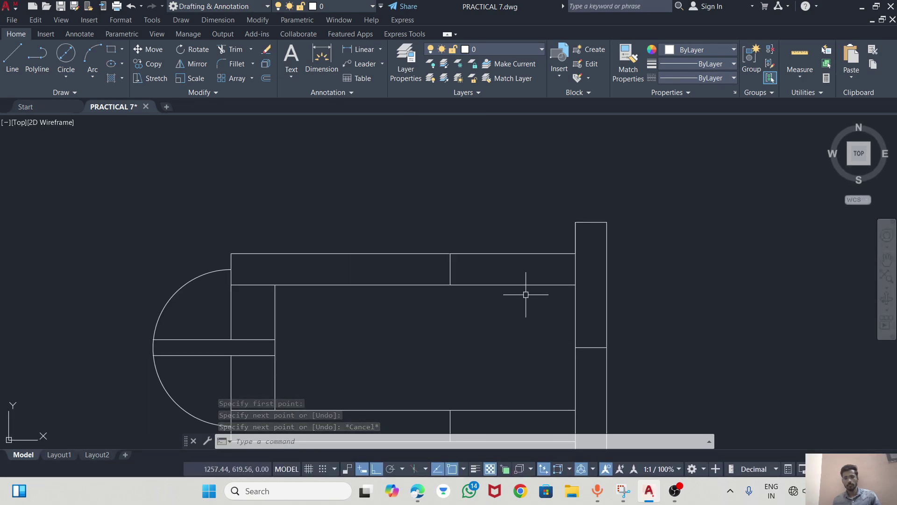
scroll(513, 290, down, 3)
scroll(537, 132, up, 4)
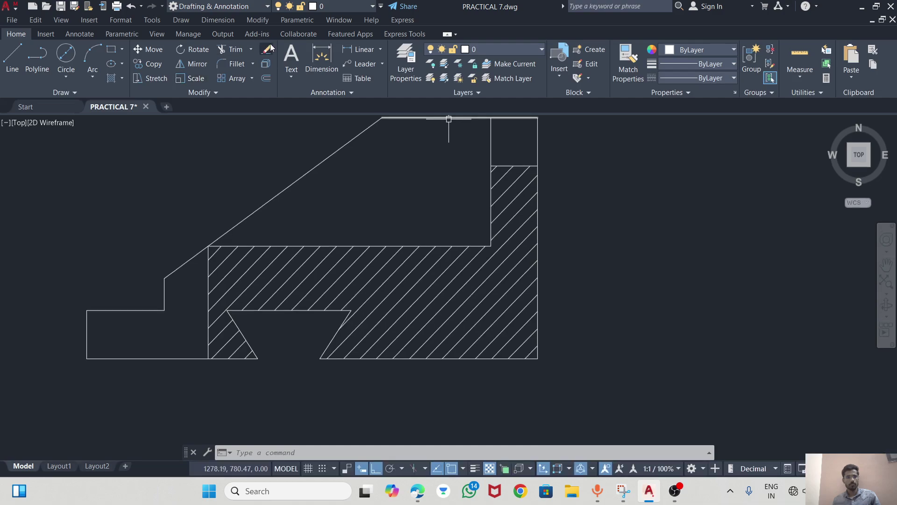
click(325, 47)
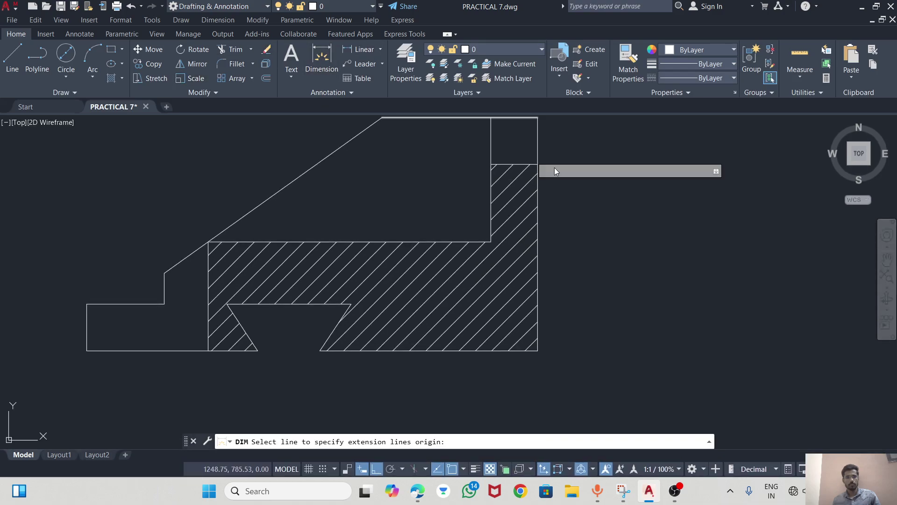
click(538, 118)
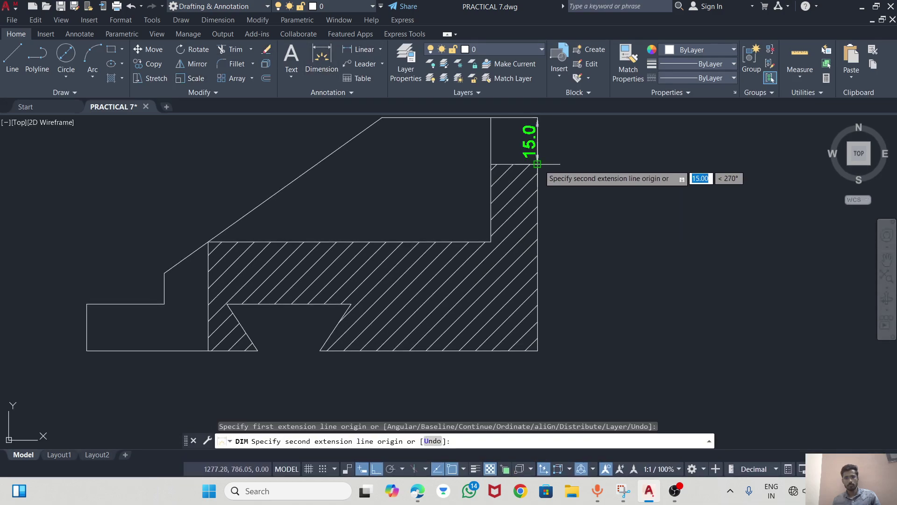
key(Escape)
Offset the horizontal line in the top view's flange 15 mm upward and 15 mm downward.
scroll(537, 176, down, 3)
scroll(517, 240, up, 6)
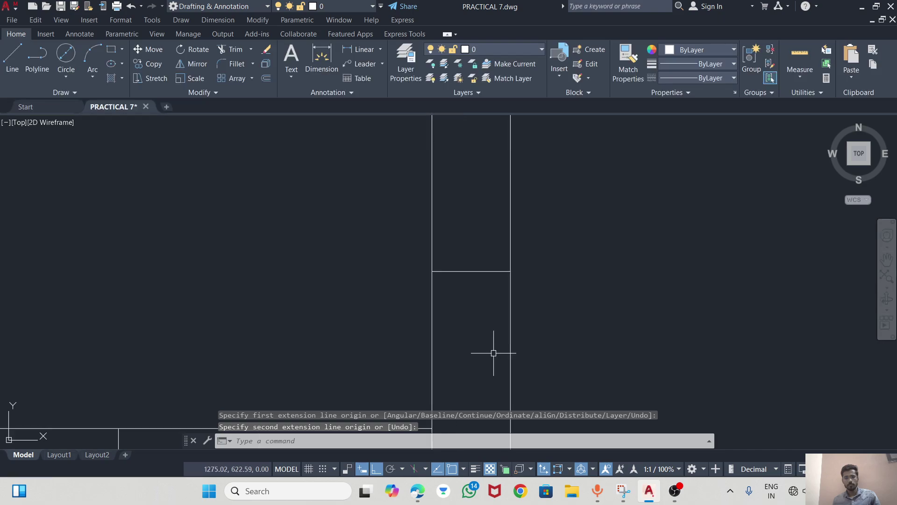
click(478, 271)
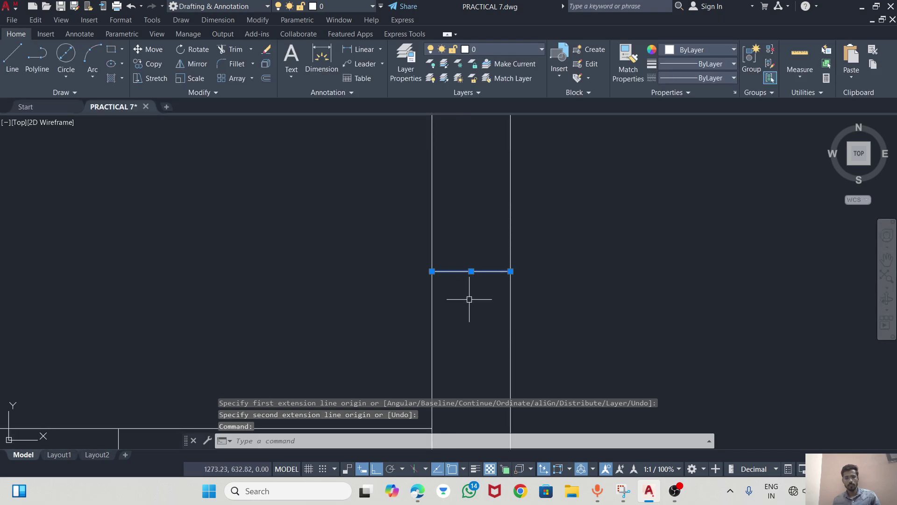
click(381, 440)
text(of)
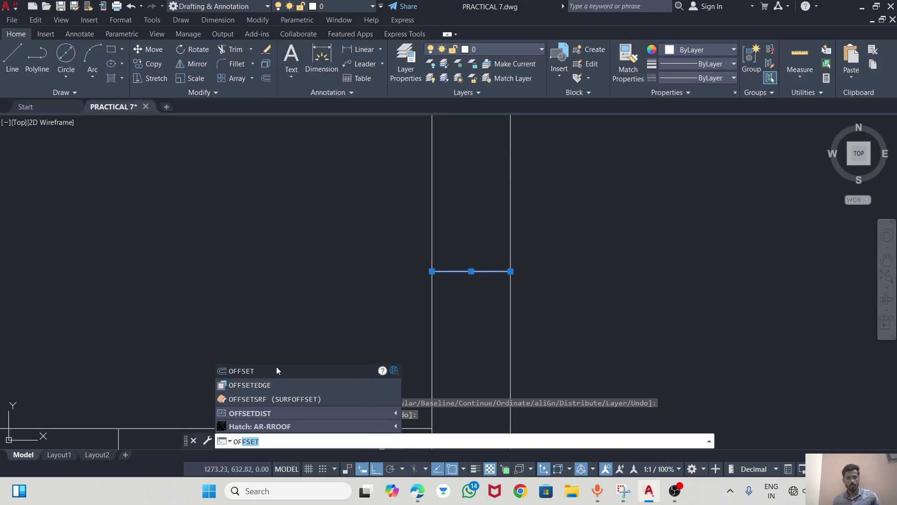
click(257, 367)
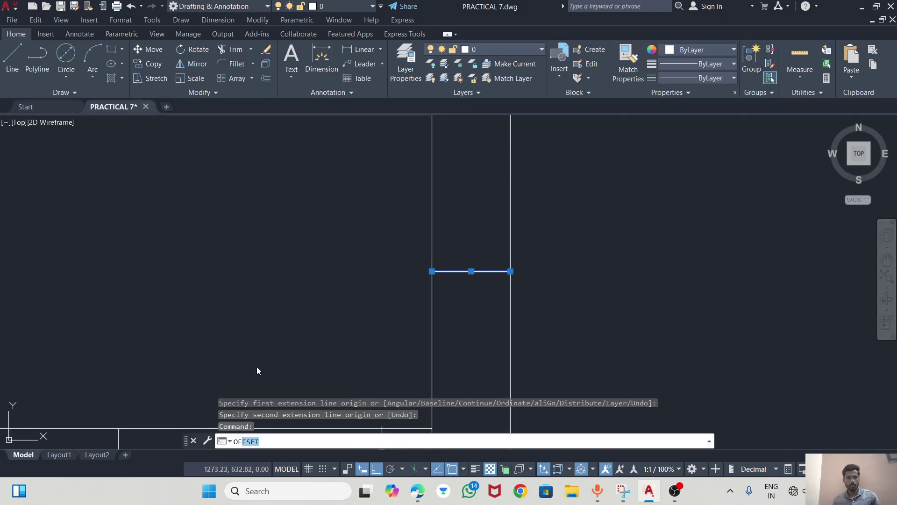
click(471, 271)
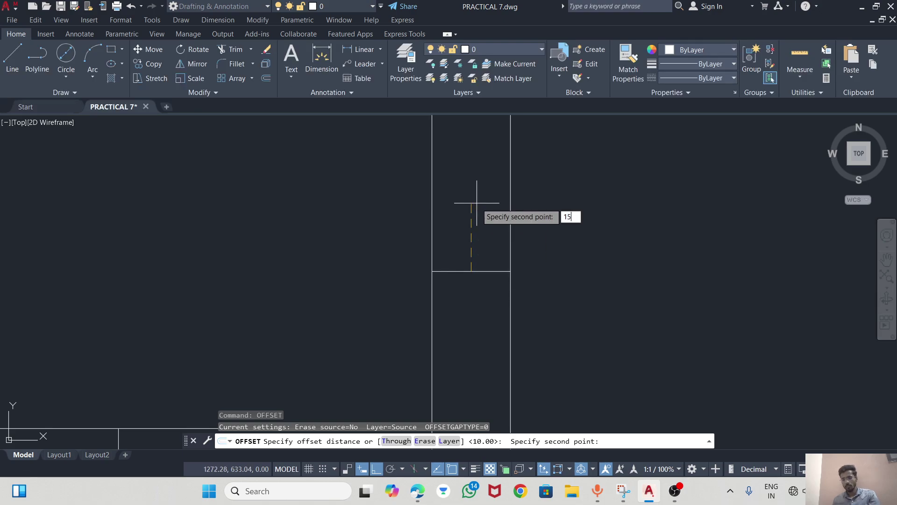
text(15)
key(Return)
click(477, 215)
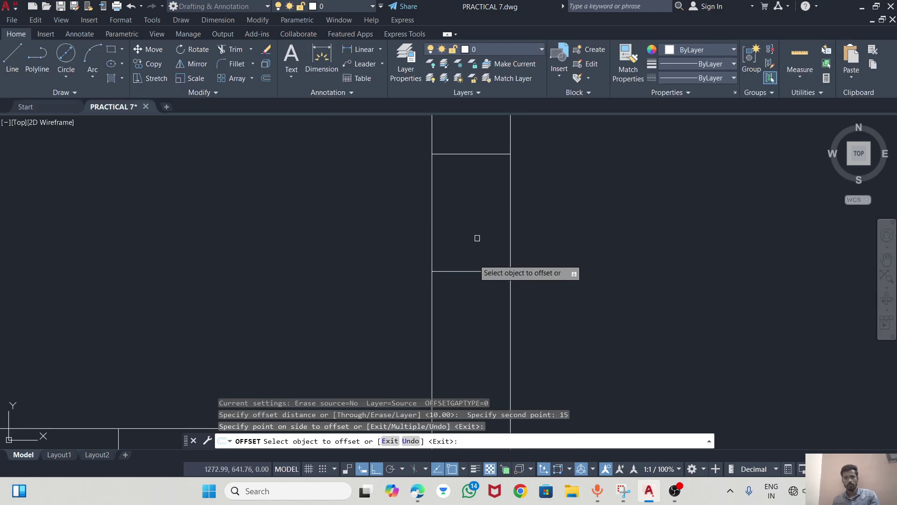
click(472, 271)
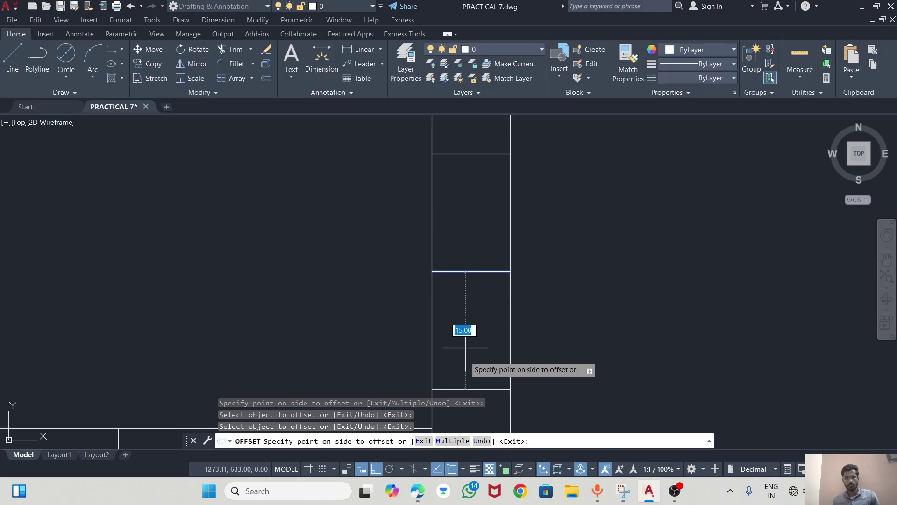
click(467, 390)
scroll(638, 251, down, 4)
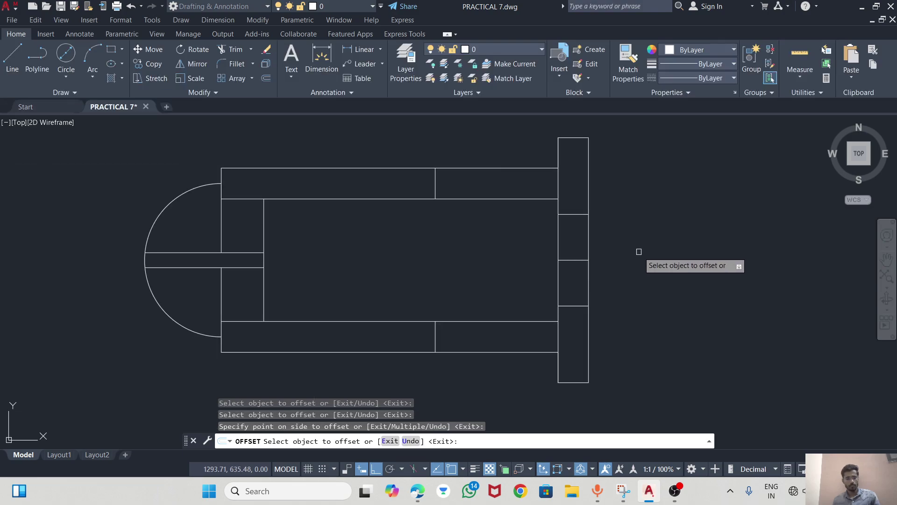
Compare the flange with the reference drawing and offset its middle line again by 15 mm.
key(alt+Tab)
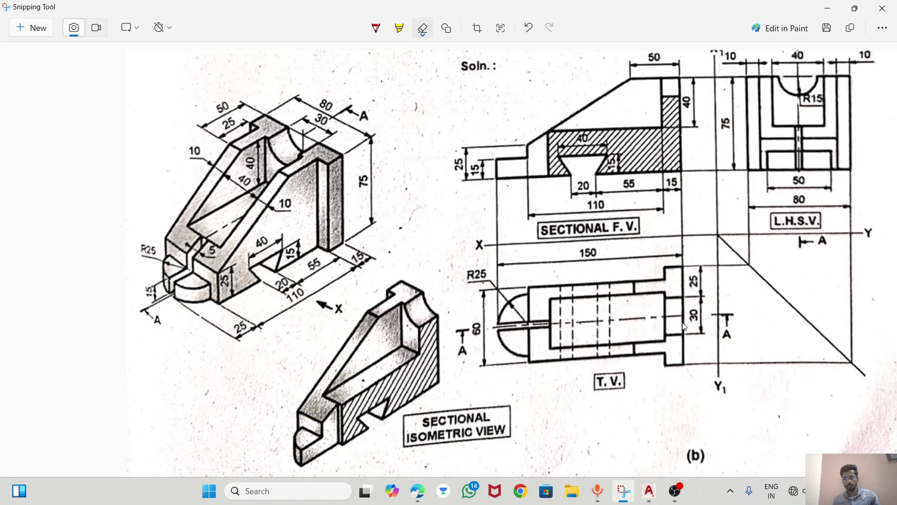
key(alt+Tab)
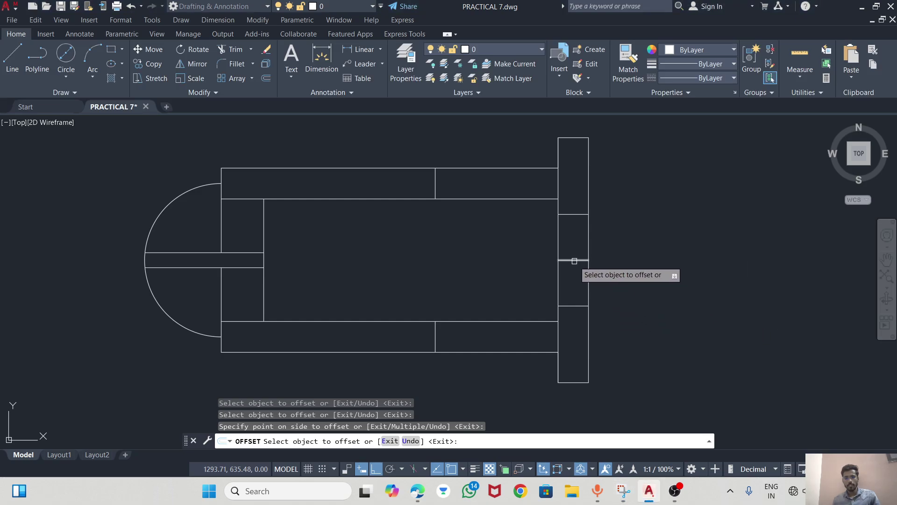
click(573, 260)
click(560, 258)
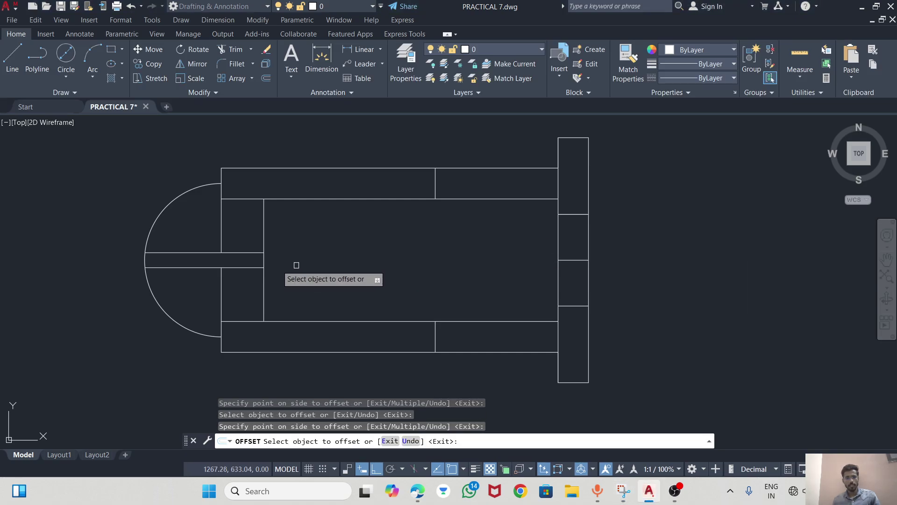
Stretch the flange's horizontal middle line across the whole top view, slightly beyond the rounded end and the flange's outer edge.
key(Escape)
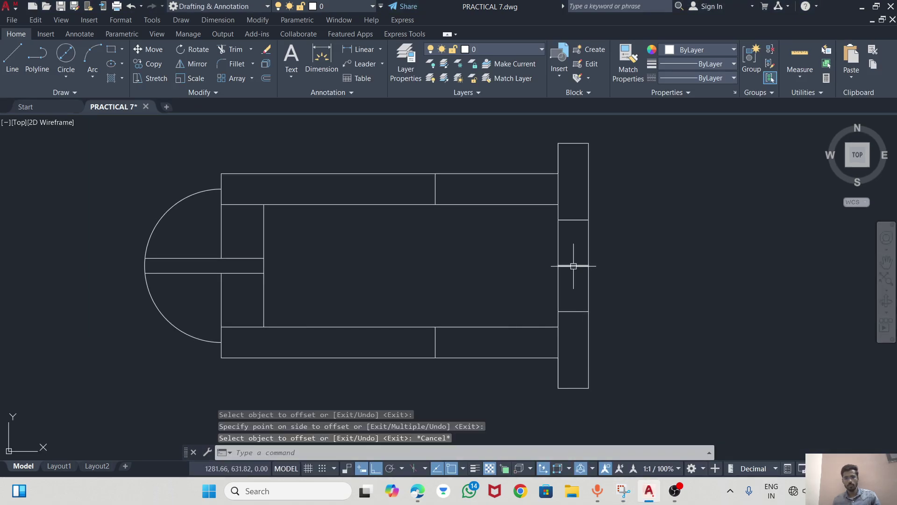
click(574, 266)
click(559, 266)
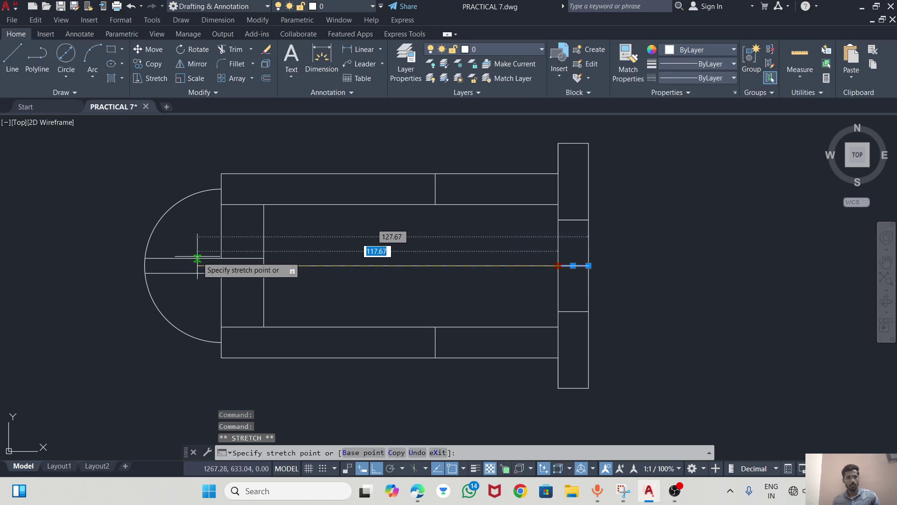
click(132, 266)
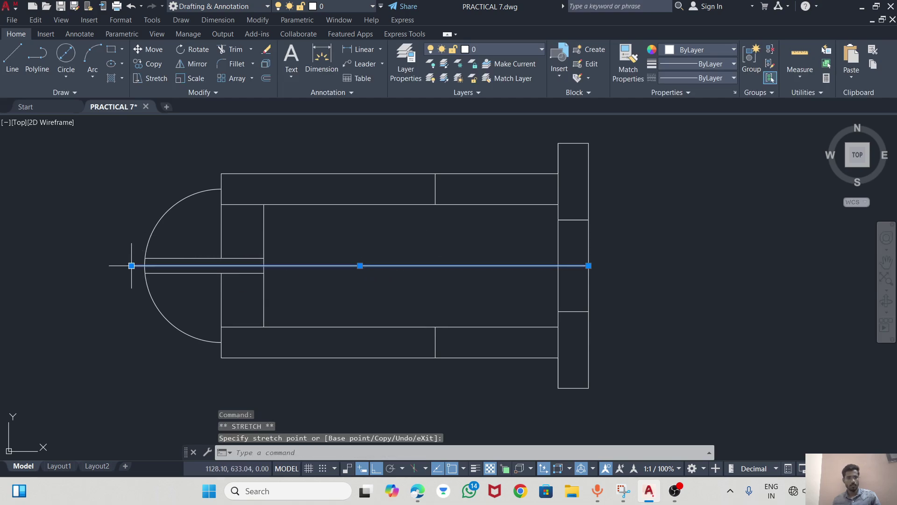
click(589, 266)
click(601, 266)
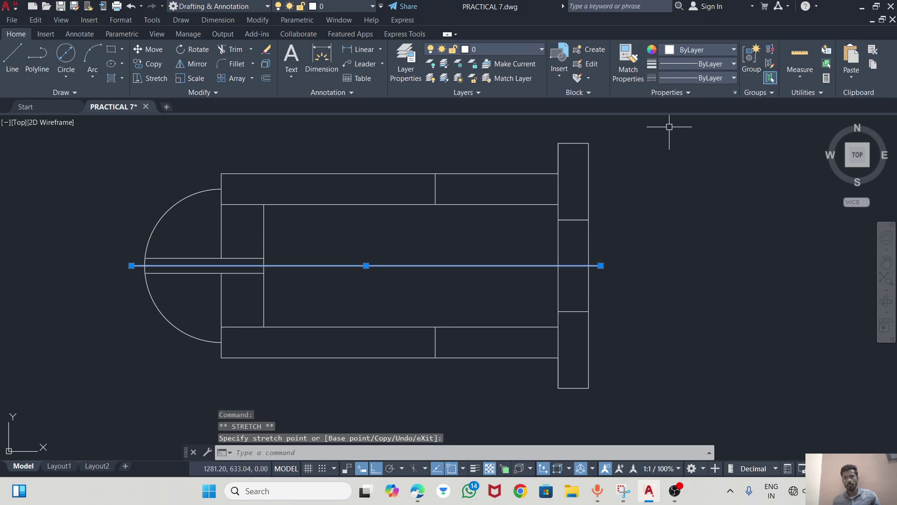
Set the stretched middle line's linetype to AM_ISO08W050 and check the top view in the reference drawing.
click(694, 78)
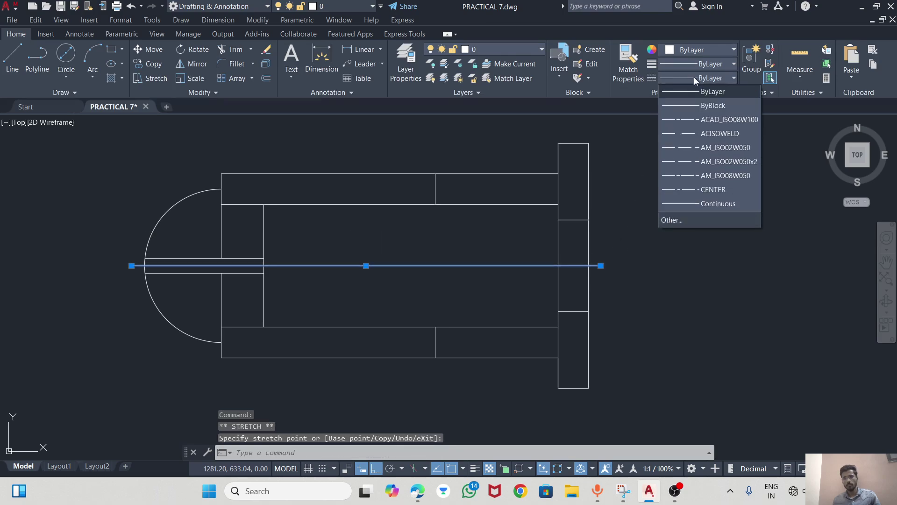
click(686, 172)
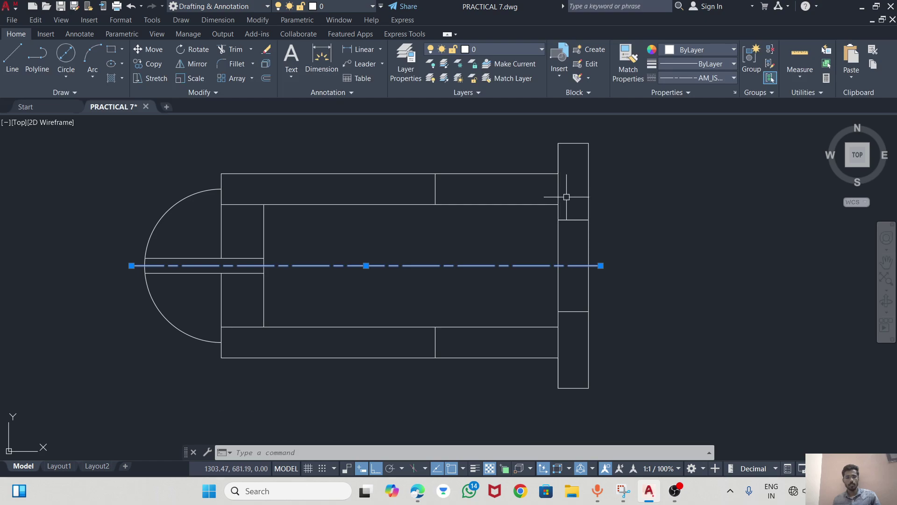
key(alt+Tab)
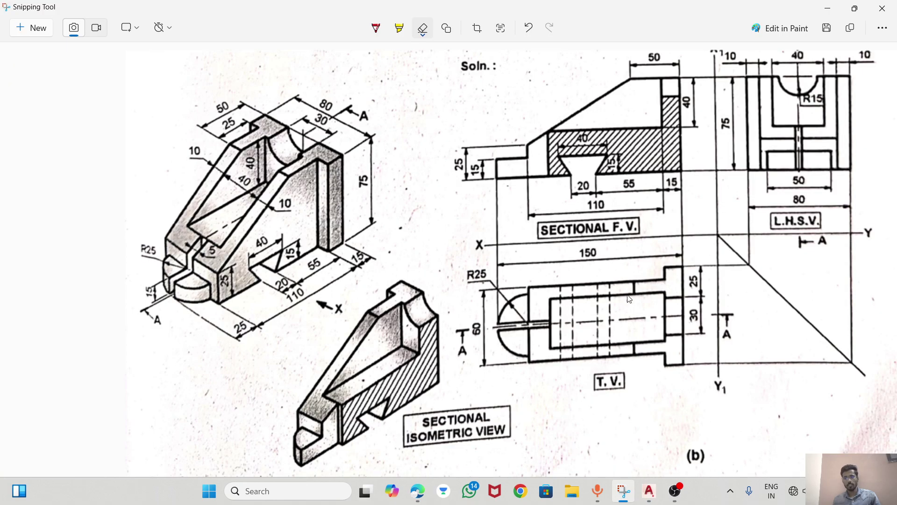
key(alt+Tab)
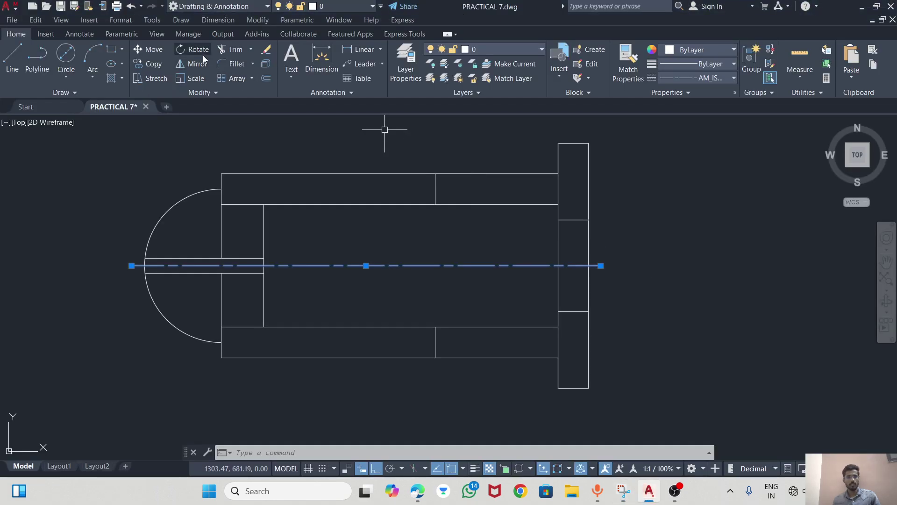
click(231, 51)
click(558, 189)
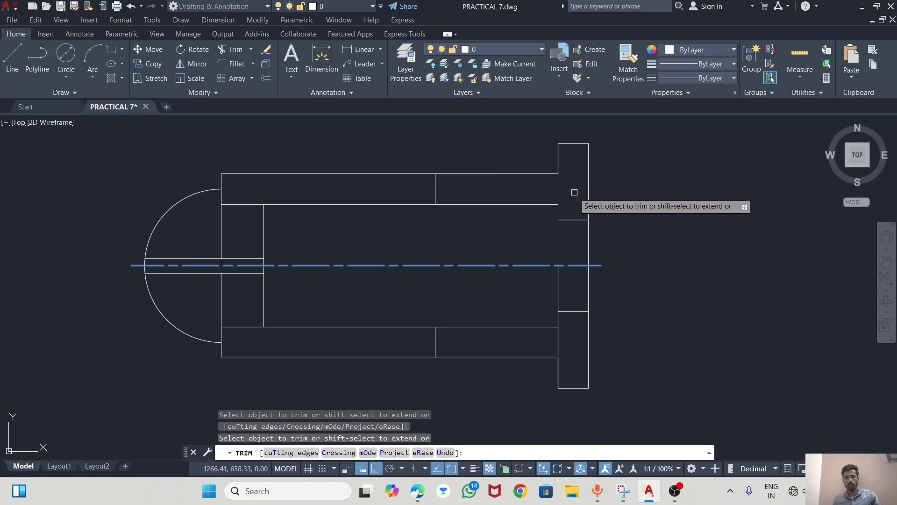
key(ctrl+z)
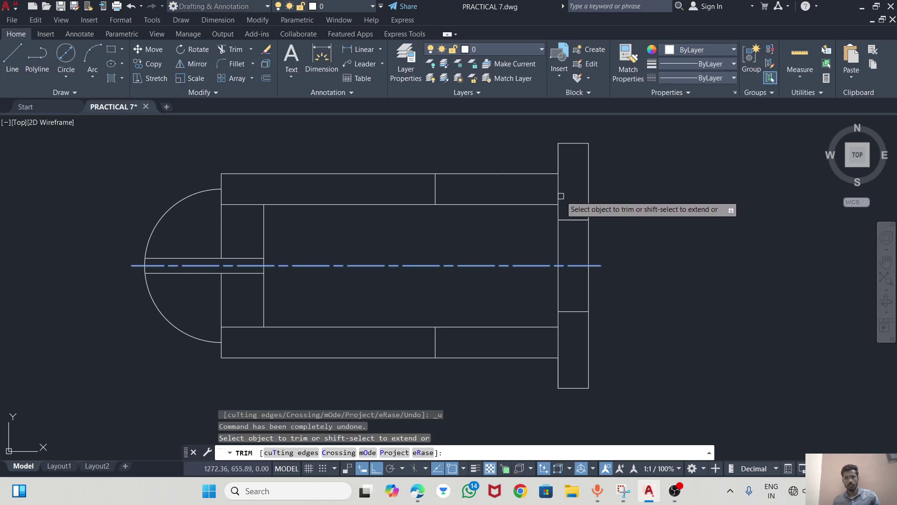
key(Escape)
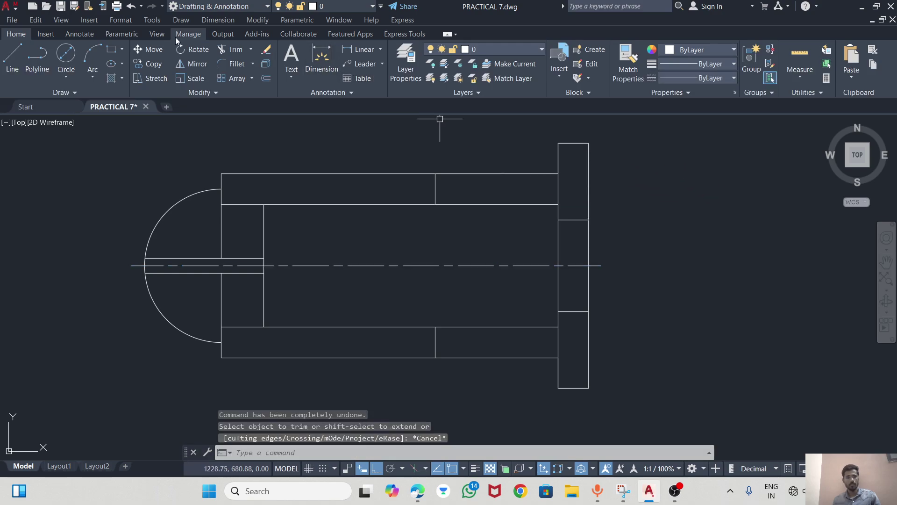
Trim the flange's inner vertical edge between the two lines of the upper side wall in the top view.
click(221, 50)
click(537, 196)
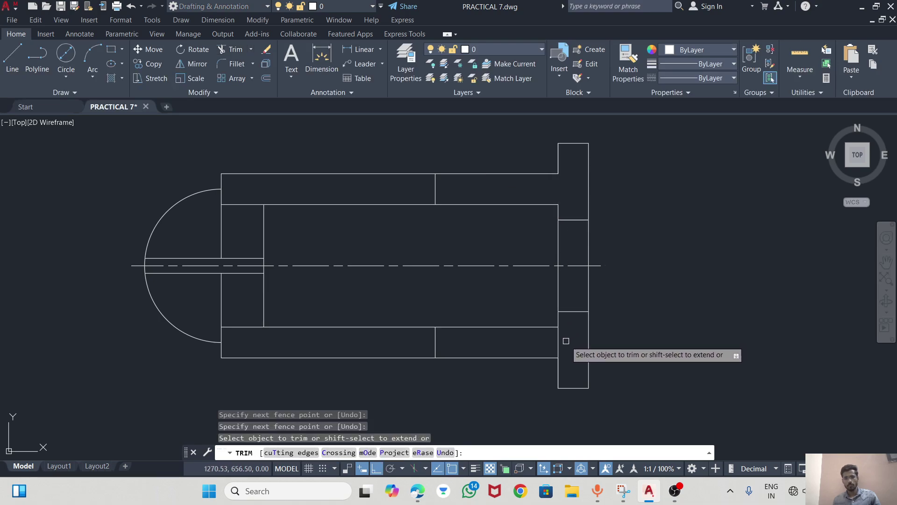
Trim the two short horizontal segments between the top view's left body edge and the inner rectangle, following the reference drawing.
key(Return)
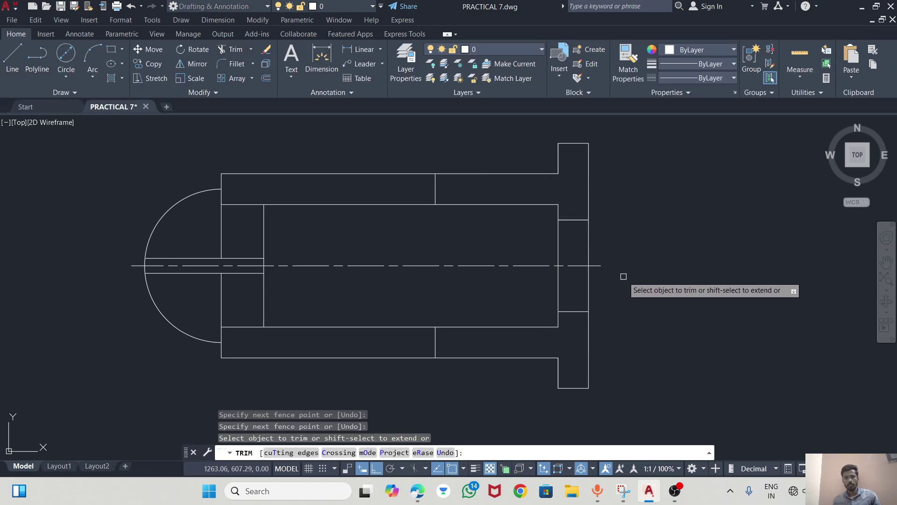
key(Escape)
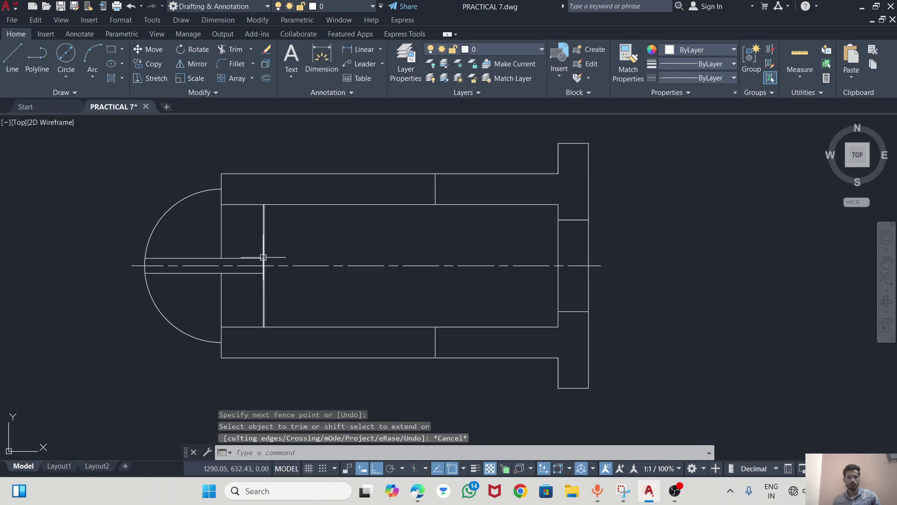
key(alt+Tab)
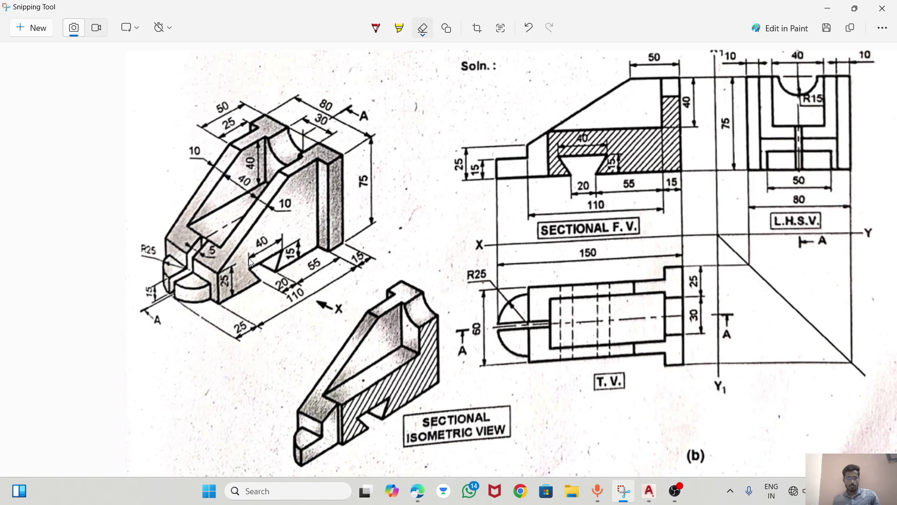
key(alt+Tab)
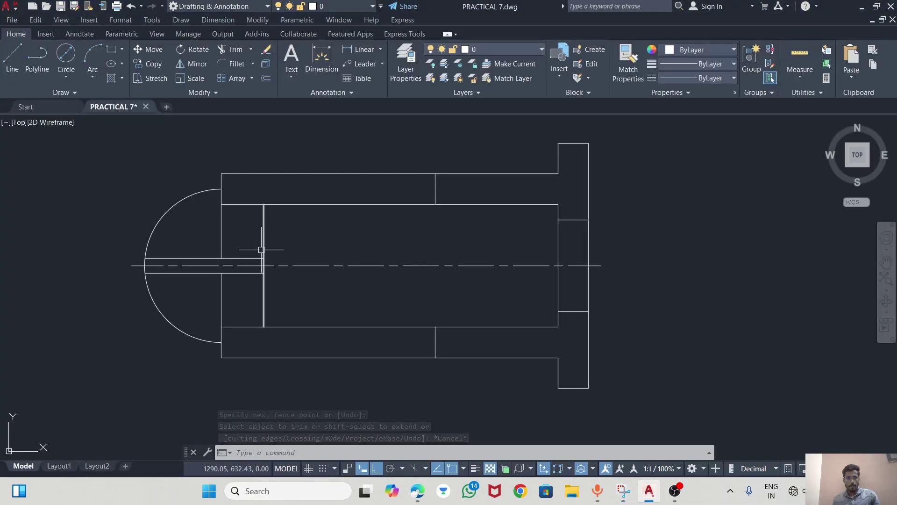
key(alt+Tab)
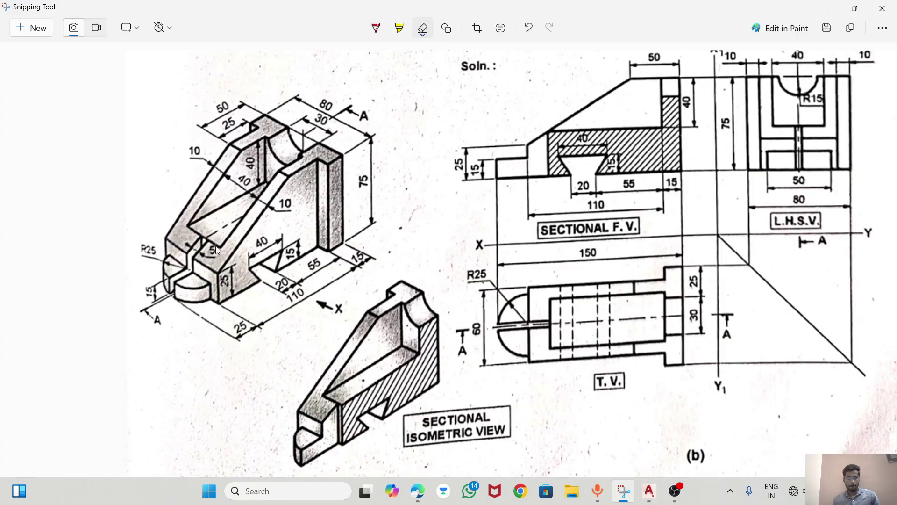
key(alt+Tab)
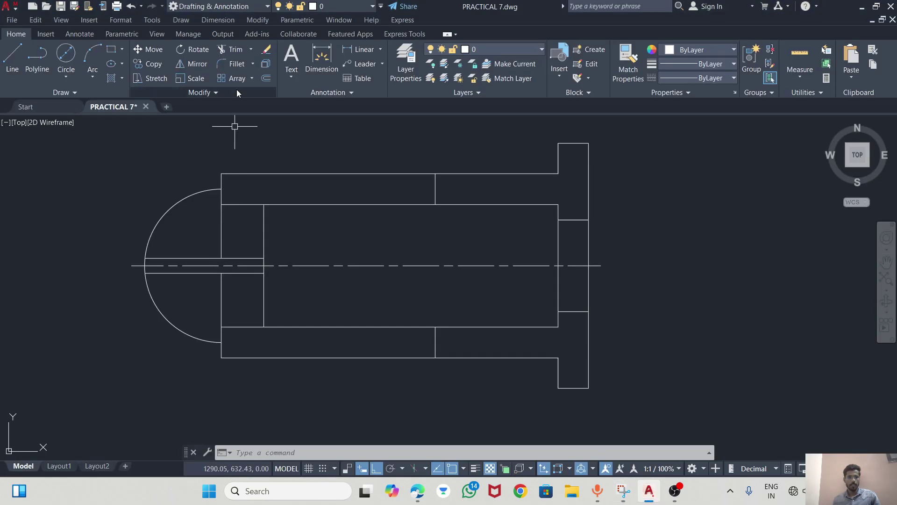
click(227, 51)
drag(237, 191, 238, 213)
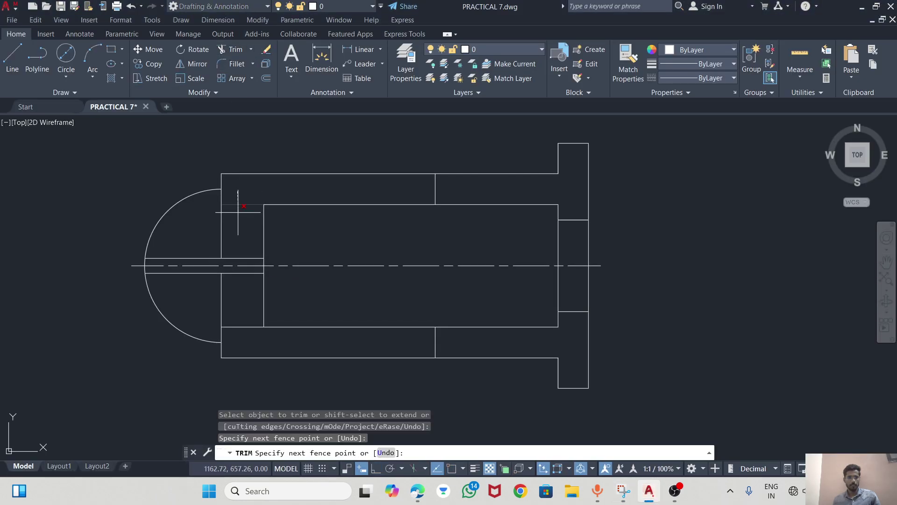
drag(240, 315, 241, 339)
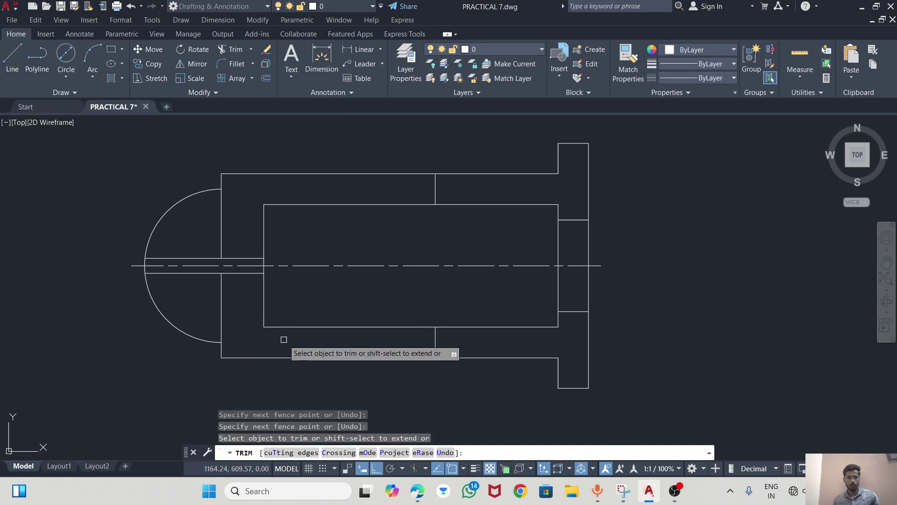
key(Escape)
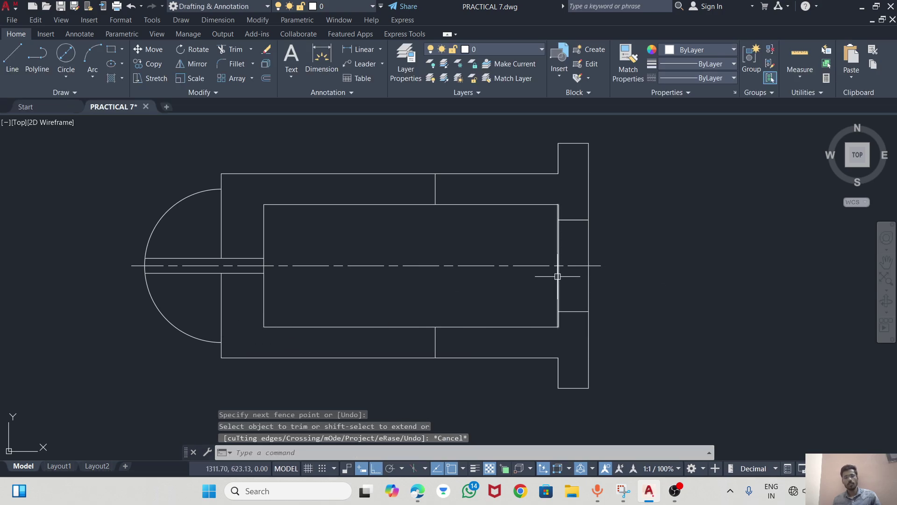
key(alt+Tab)
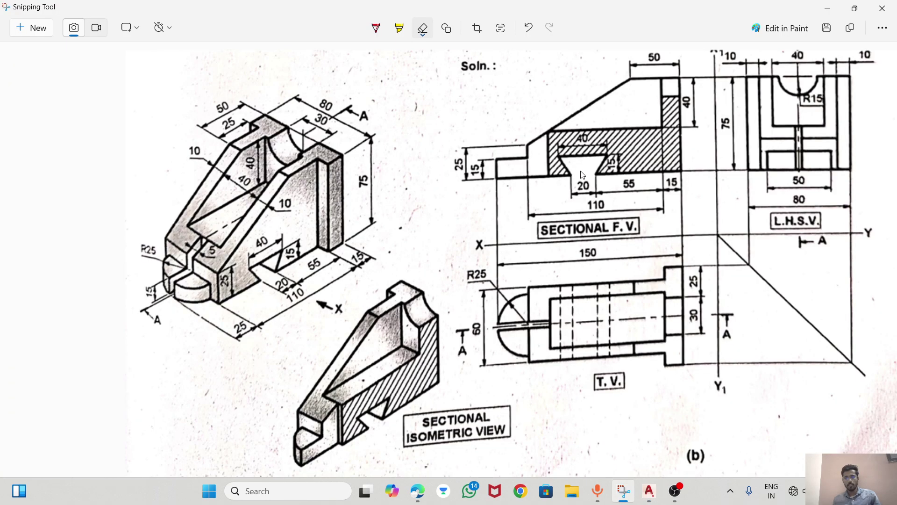
key(alt+Tab)
scroll(492, 235, down, 5)
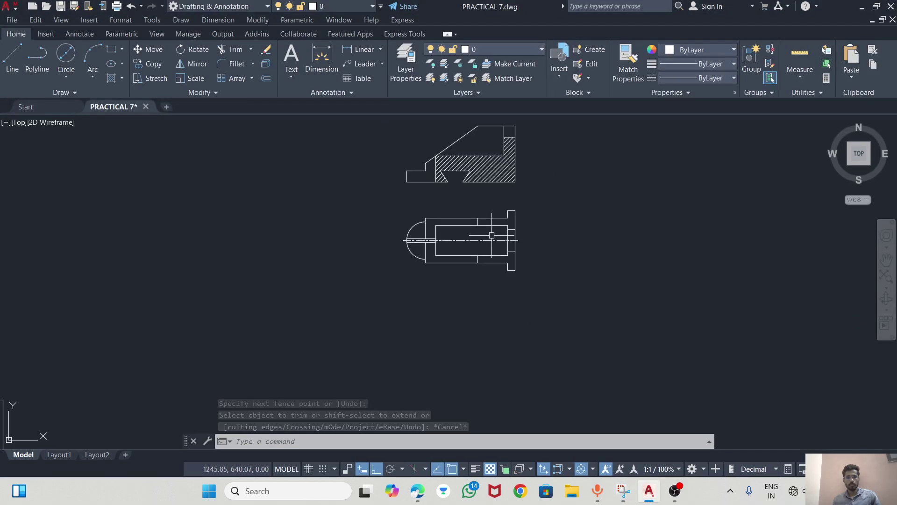
scroll(480, 170, up, 2)
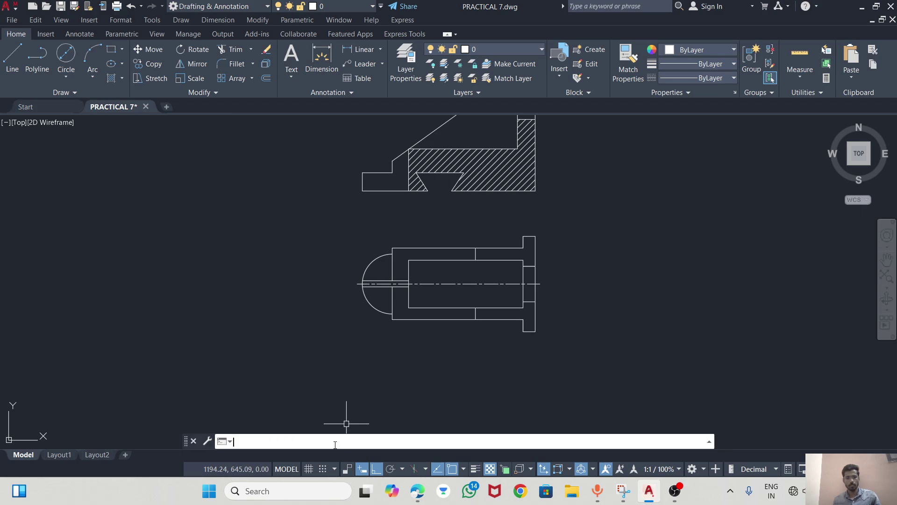
text(offse)
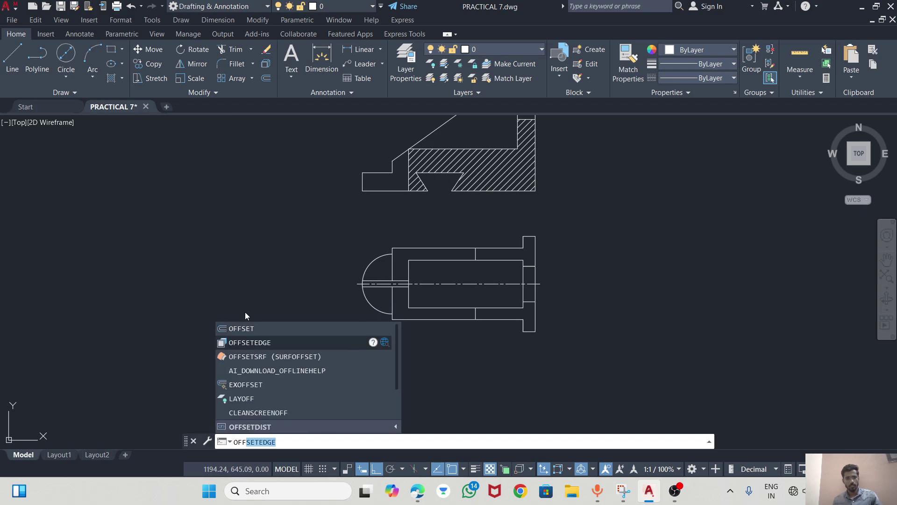
key(Return)
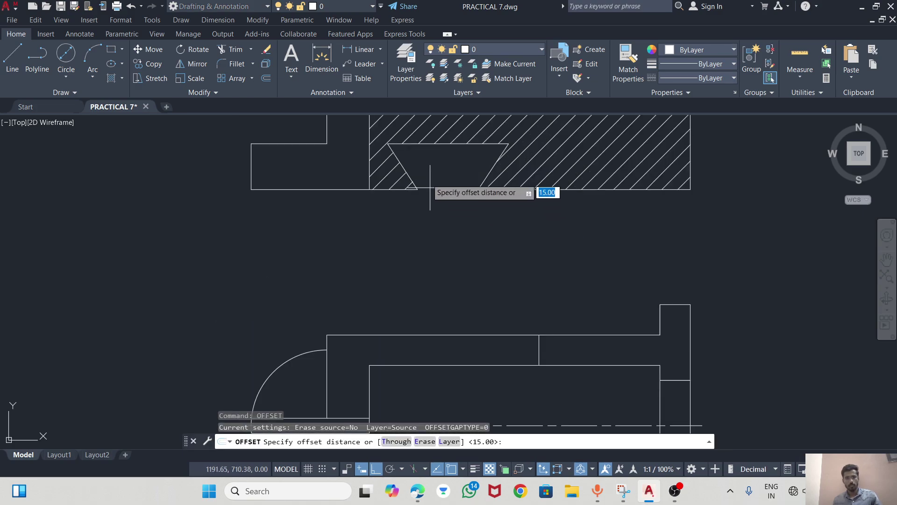
click(387, 144)
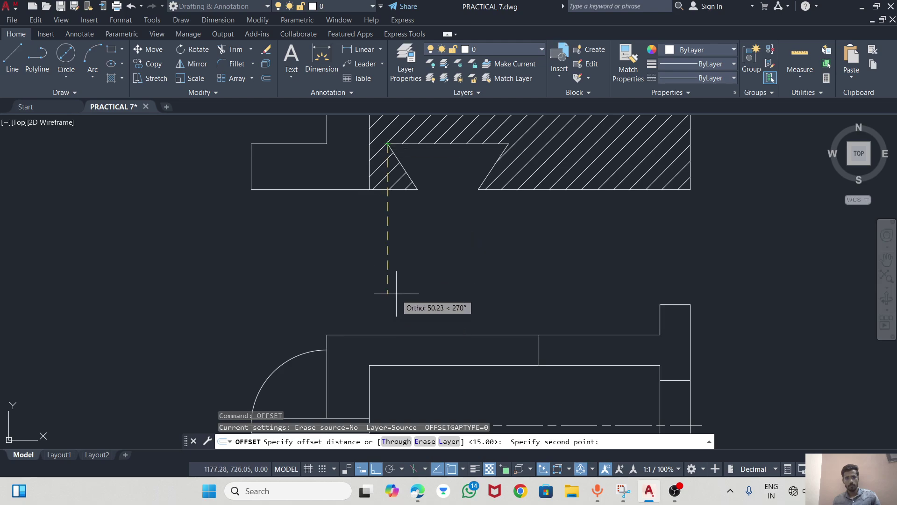
key(Escape)
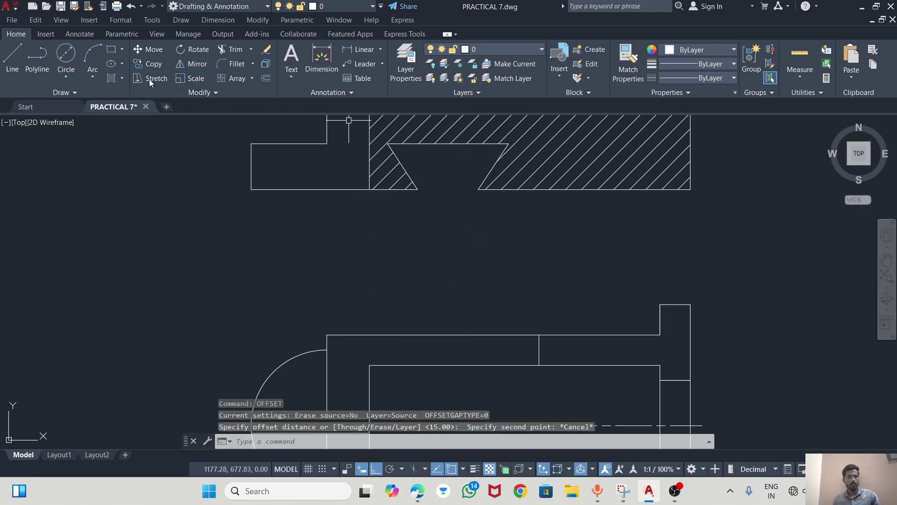
Draw a vertical line through the top view, aligned with the upper-left corner of the front view's dovetail slot.
click(13, 57)
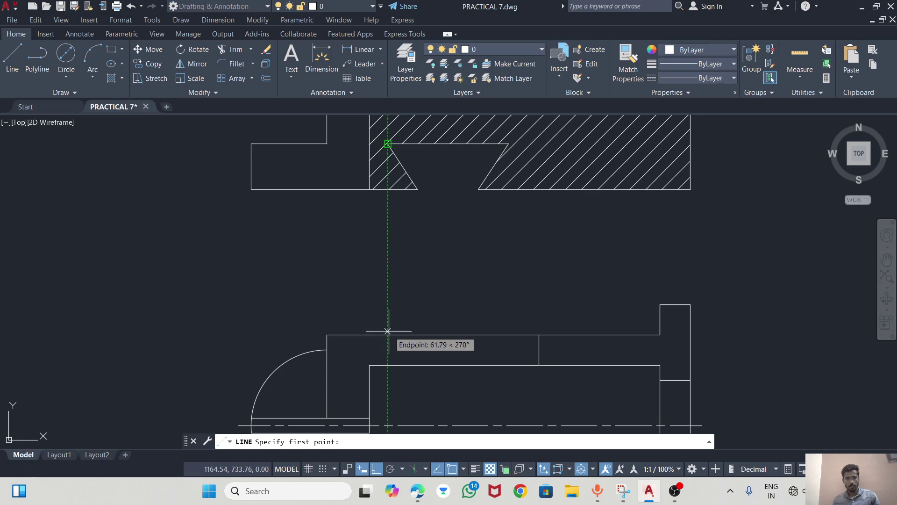
click(387, 327)
scroll(392, 256, down, 4)
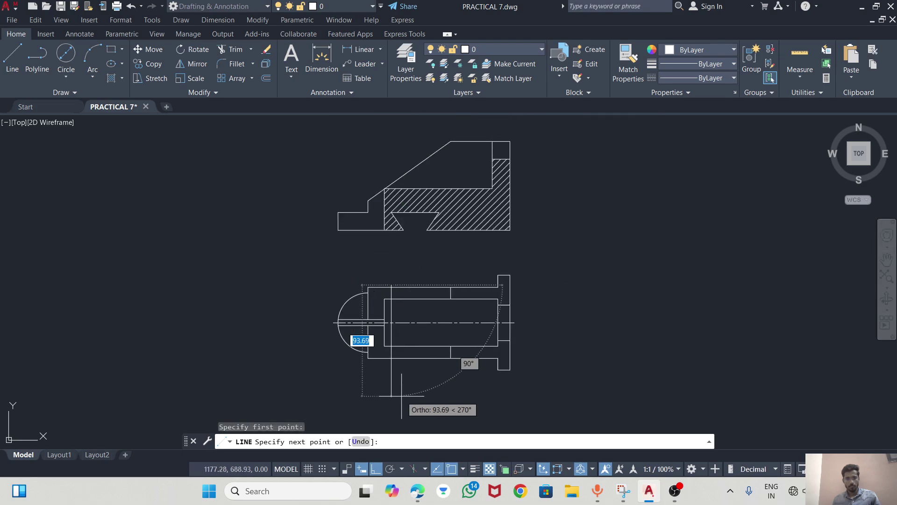
click(391, 372)
key(Escape)
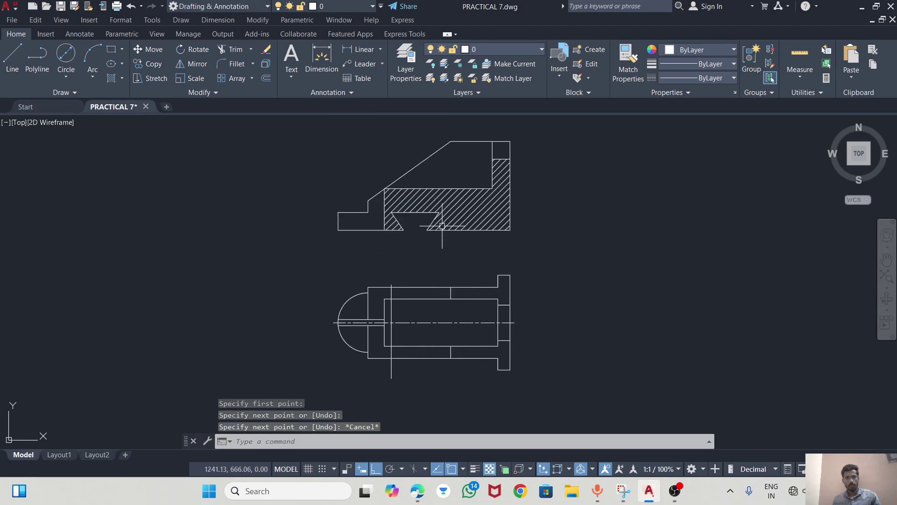
Draw a vertical line through the top view, aligned with the upper-right corner of the dovetail slot.
key(Return)
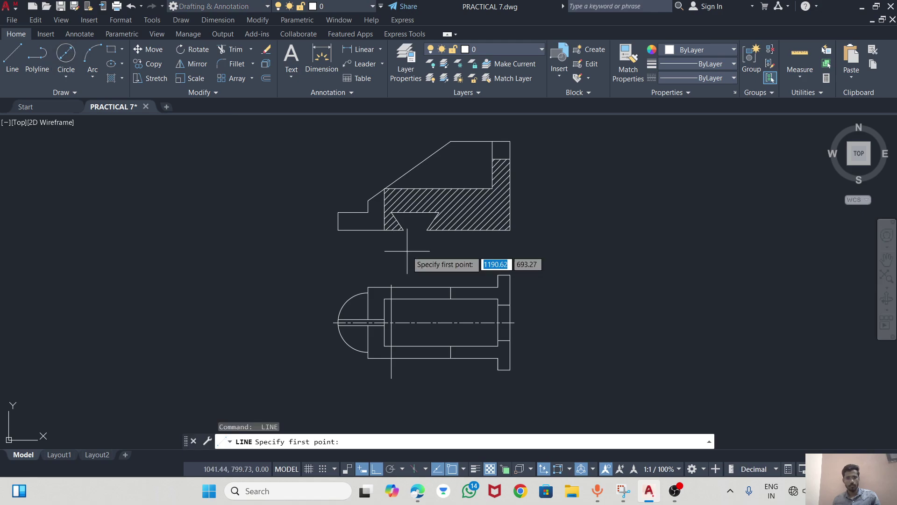
scroll(408, 238, up, 2)
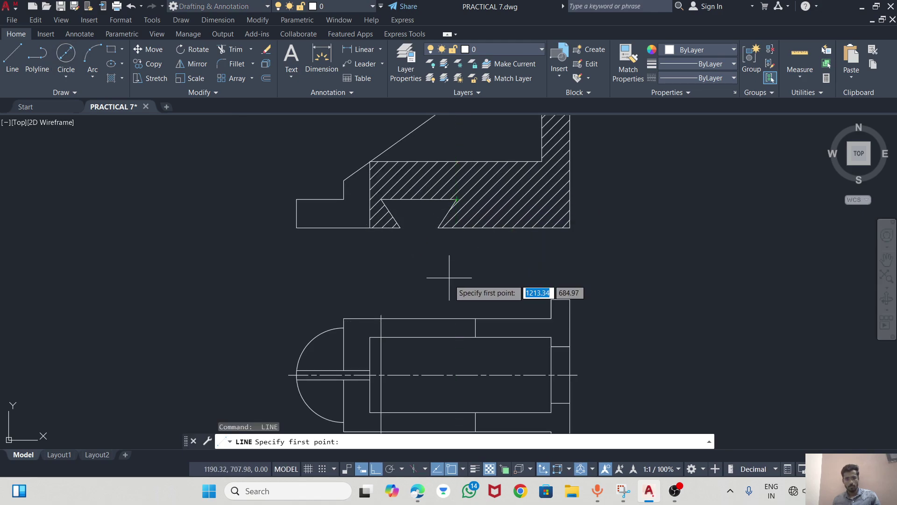
click(456, 304)
scroll(442, 251, down, 4)
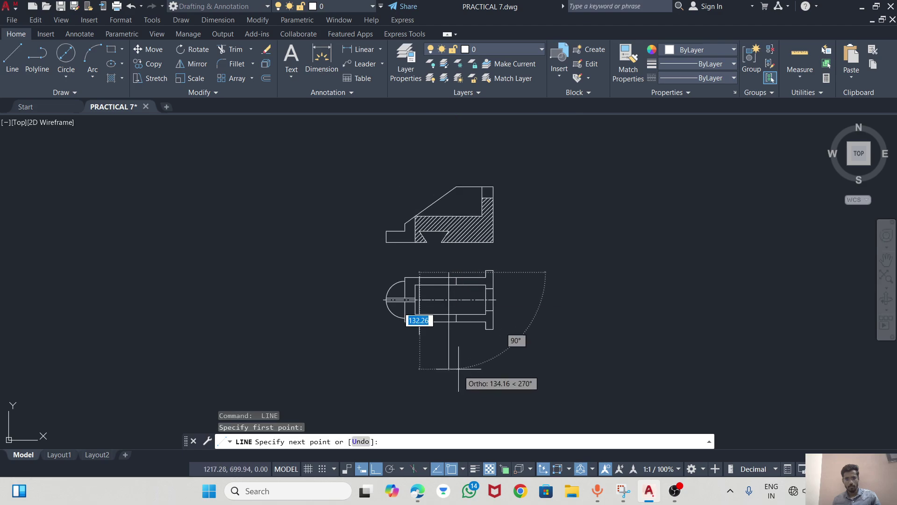
key(Escape)
scroll(450, 301, up, 4)
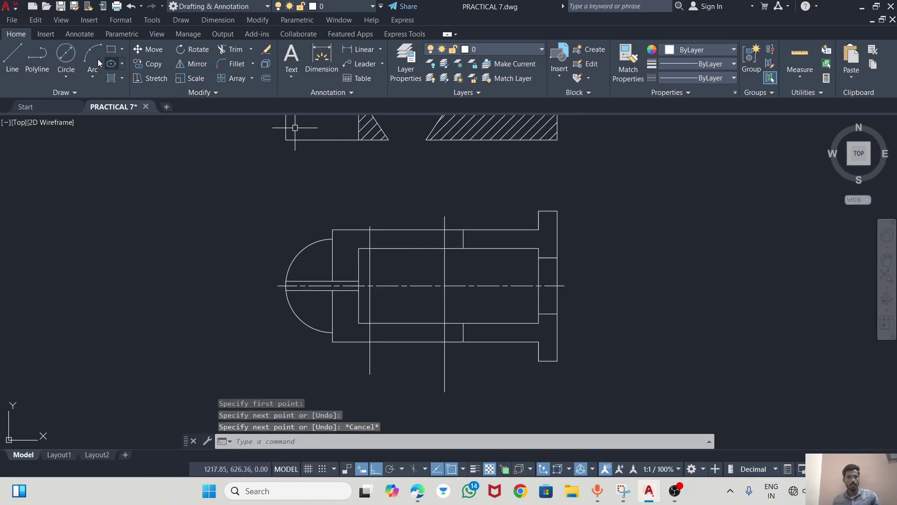
key(Return)
click(388, 139)
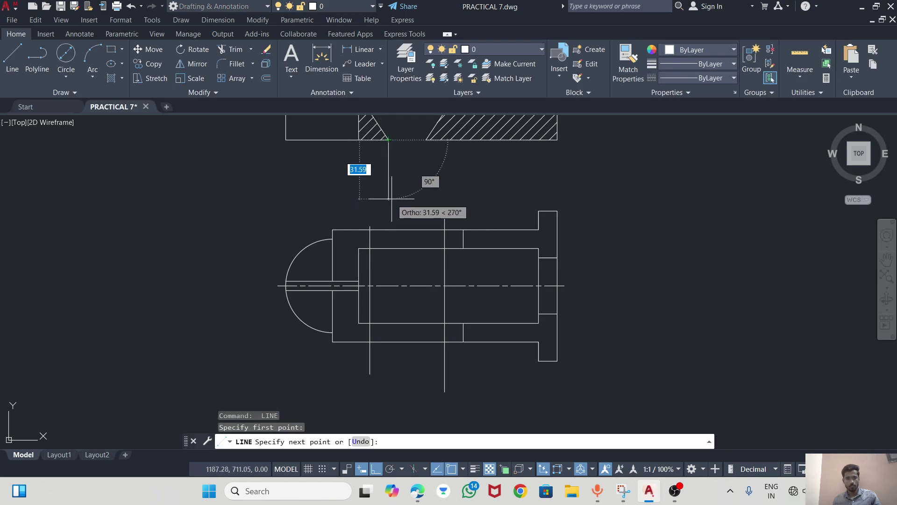
key(Escape)
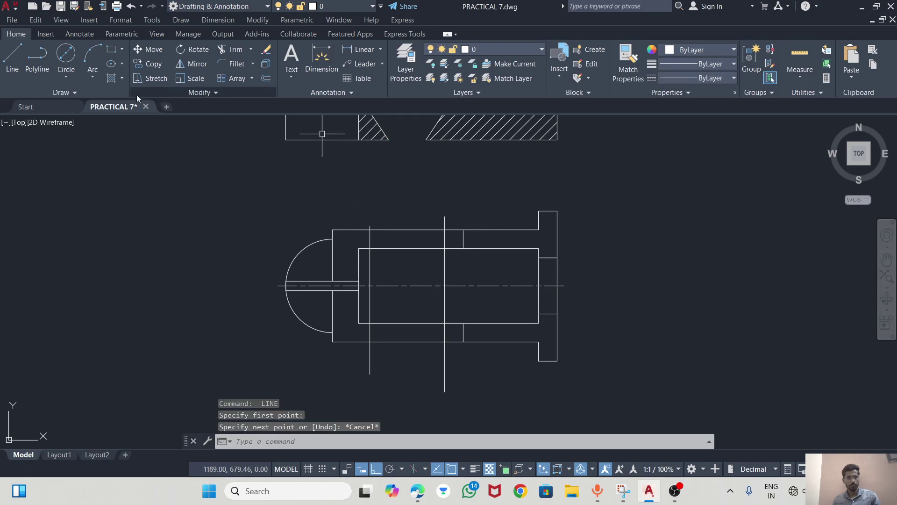
Draw vertical projection lines from both lower corners of the dovetail slot down past the top view's lower edge.
click(9, 58)
click(388, 140)
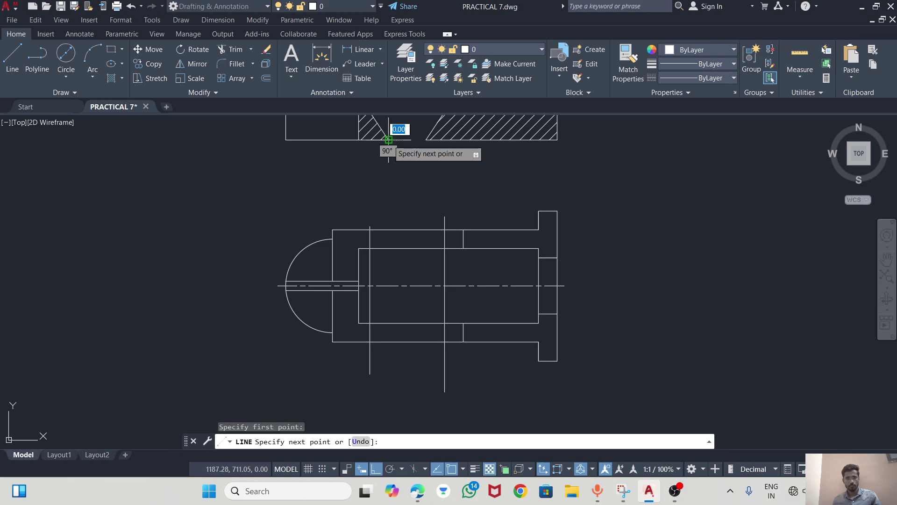
click(394, 366)
key(Return)
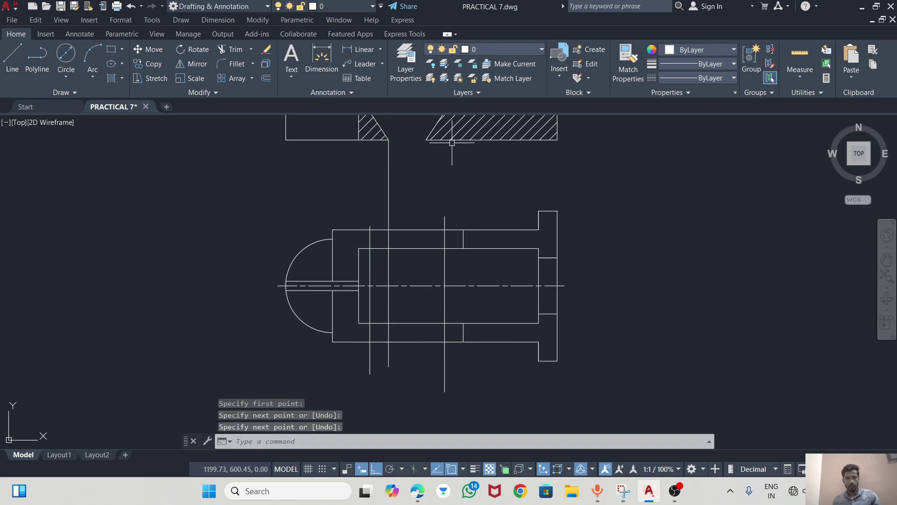
key(Return)
click(425, 140)
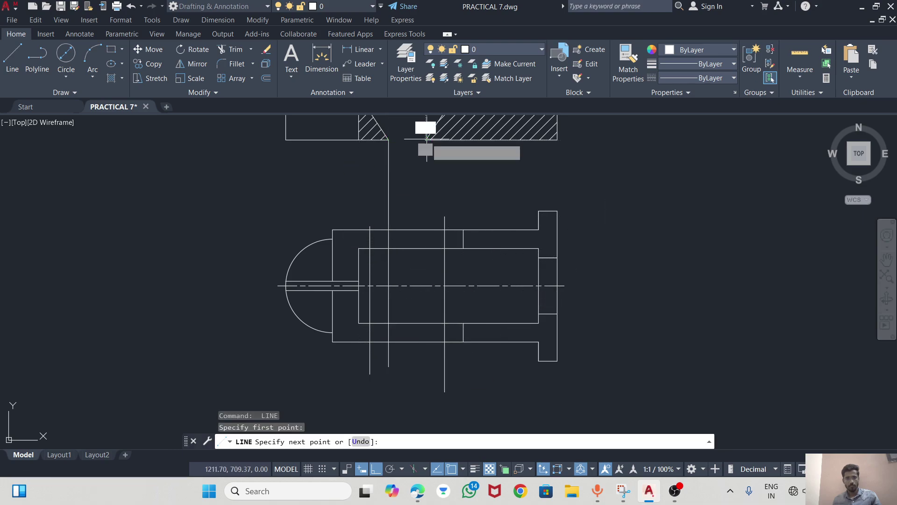
click(432, 359)
key(Escape)
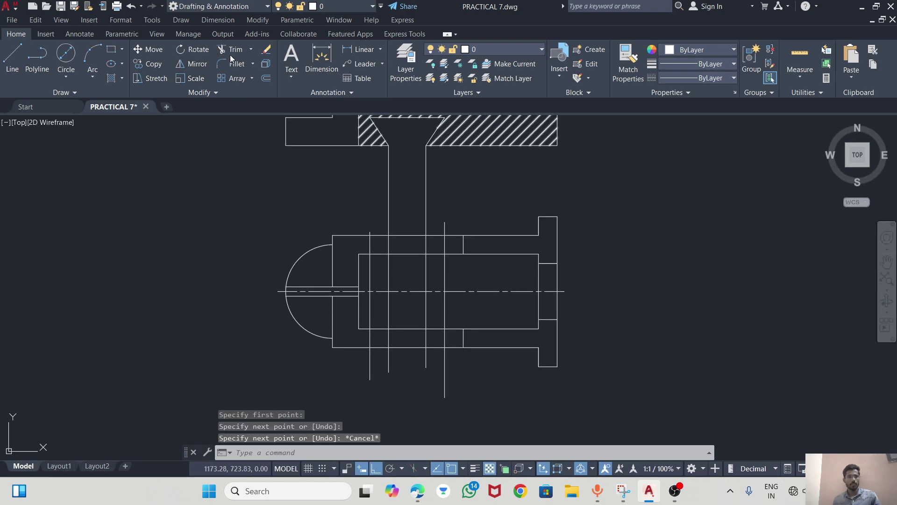
Trim the four dovetail projection lines above and below the body outline of the top view.
click(232, 56)
drag(474, 200, 360, 190)
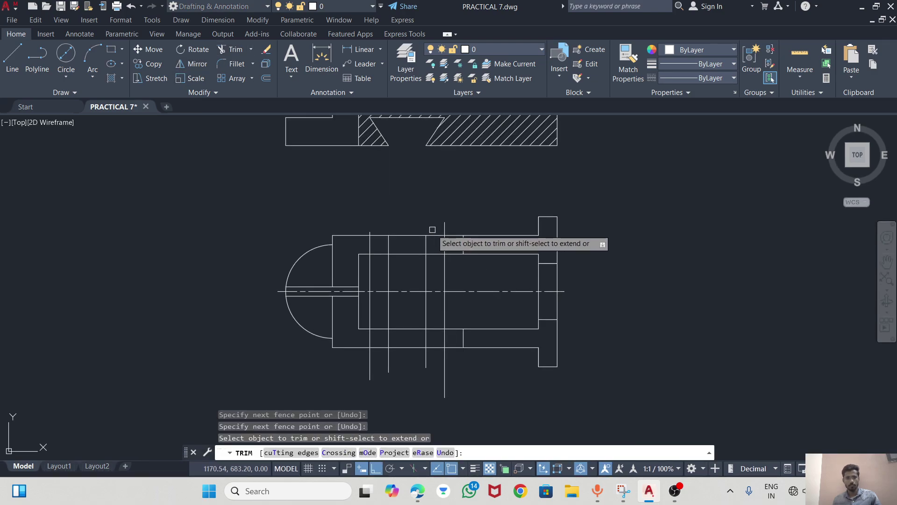
scroll(432, 230, up, 4)
drag(479, 216, 434, 218)
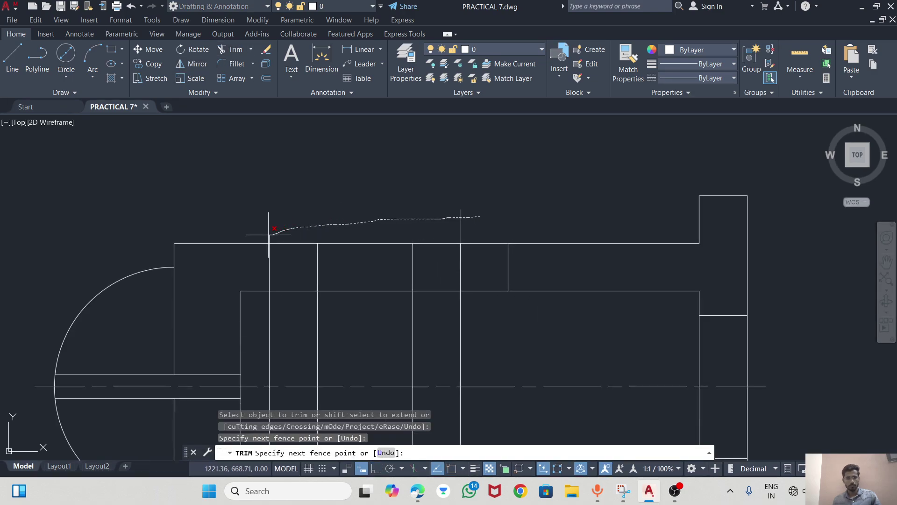
drag(279, 236, 266, 238)
scroll(301, 173, down, 4)
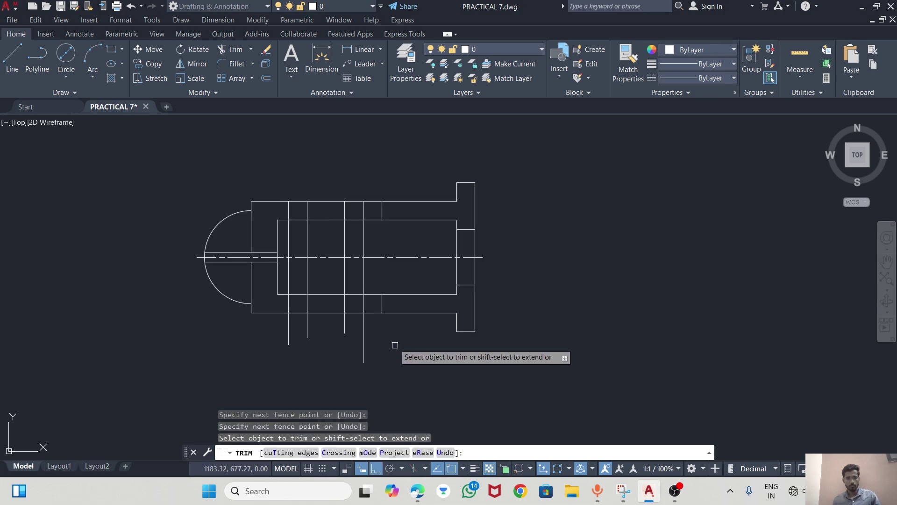
drag(384, 337, 358, 330)
drag(270, 330, 271, 329)
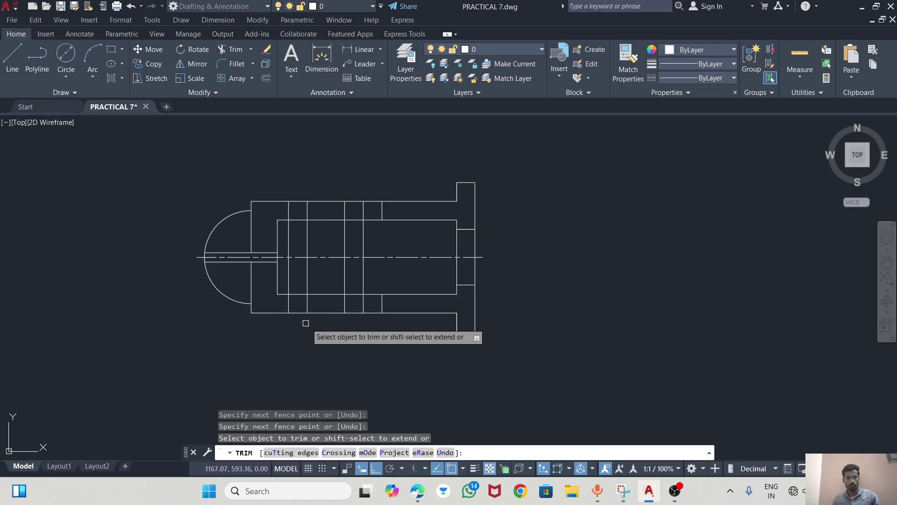
key(Escape)
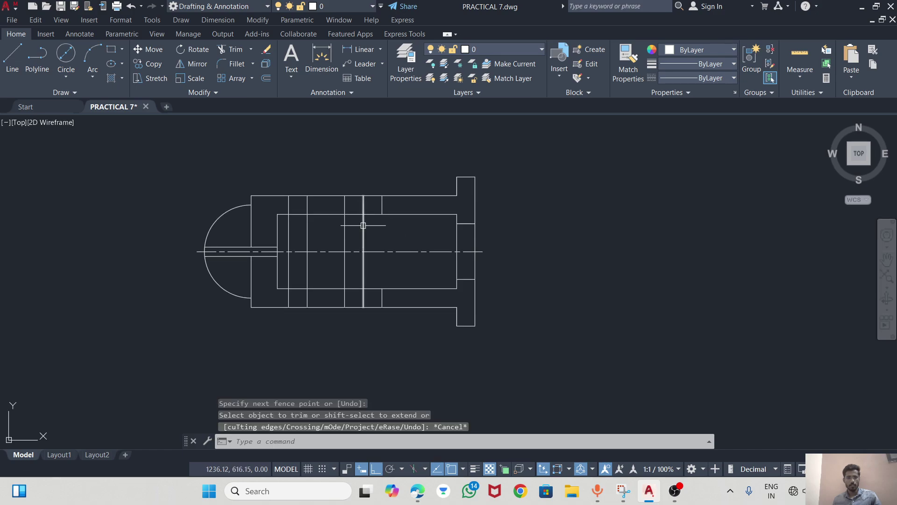
Change the linetype of the four dovetail slot lines in the top view to AM_ISO02W050.
click(363, 225)
click(344, 222)
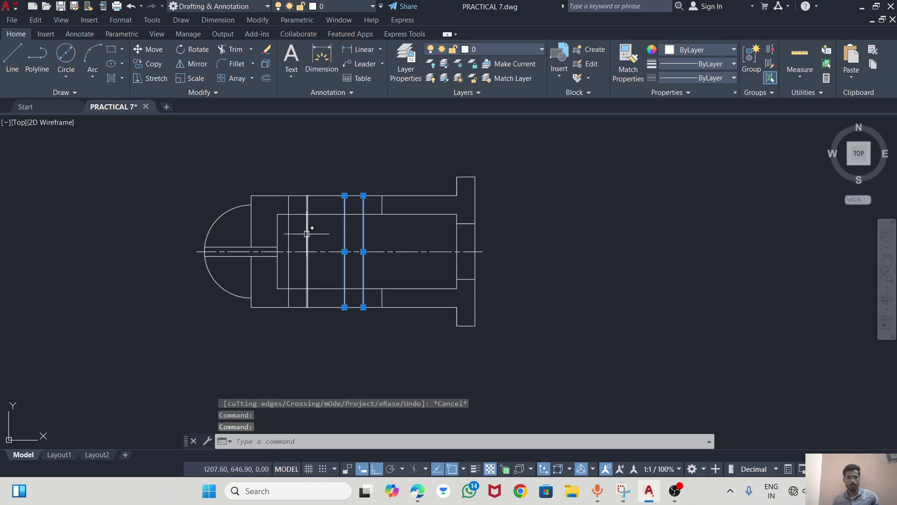
click(306, 233)
click(721, 78)
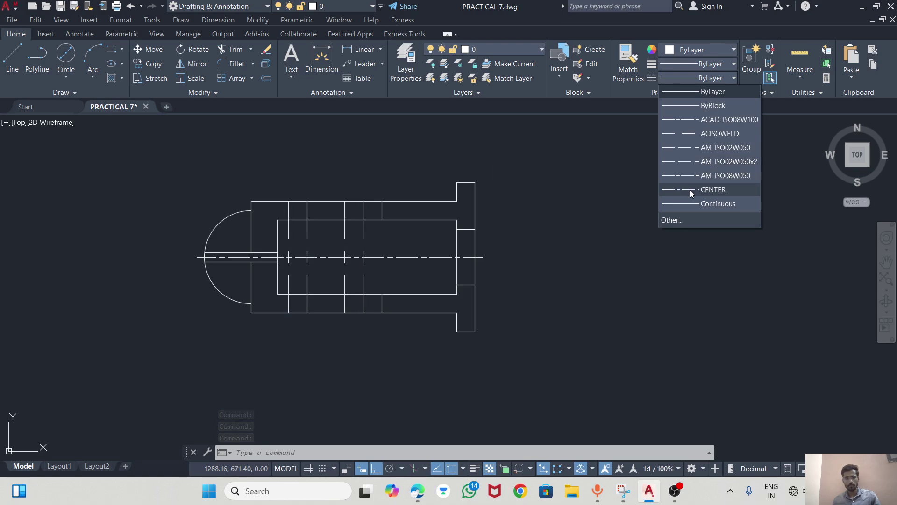
click(687, 150)
key(Escape)
Check the reference side view in Snipping Tool and draw the side view's left edge level with the front view's top and bottom.
scroll(626, 253, down, 3)
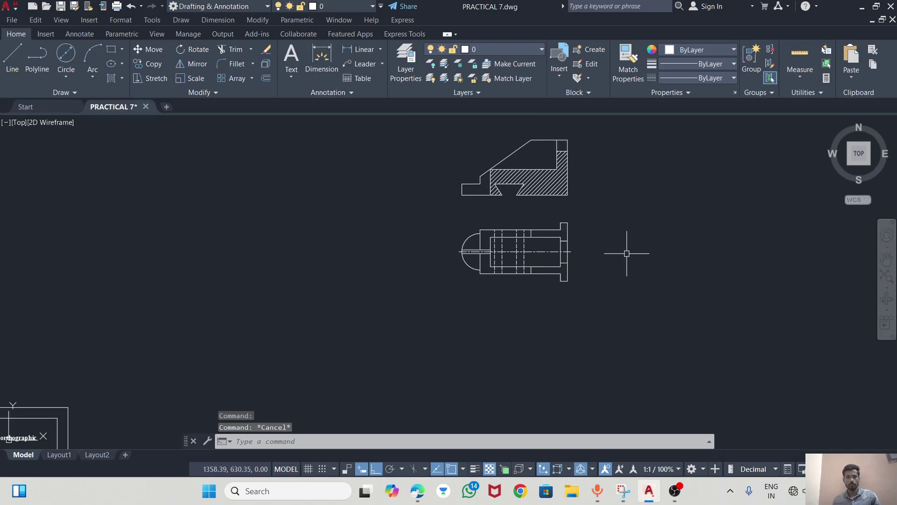
scroll(637, 173, up, 2)
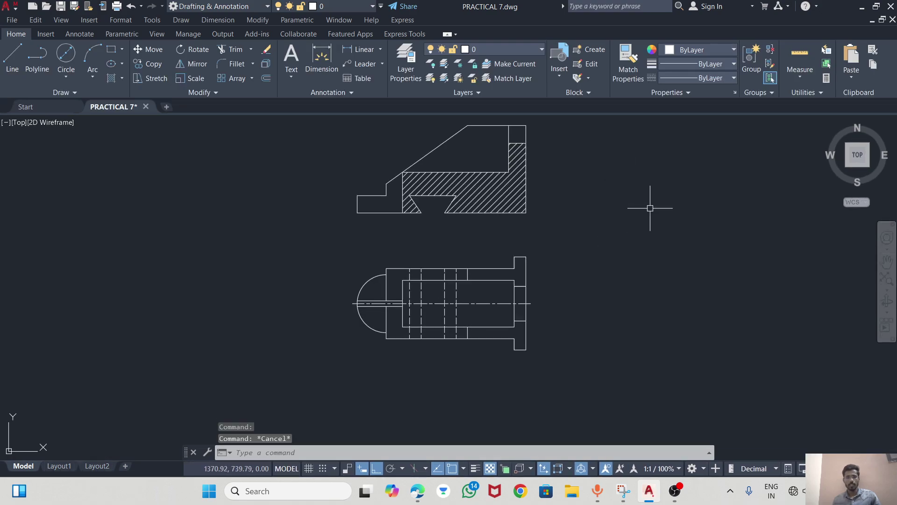
middle_drag(647, 204, 553, 236)
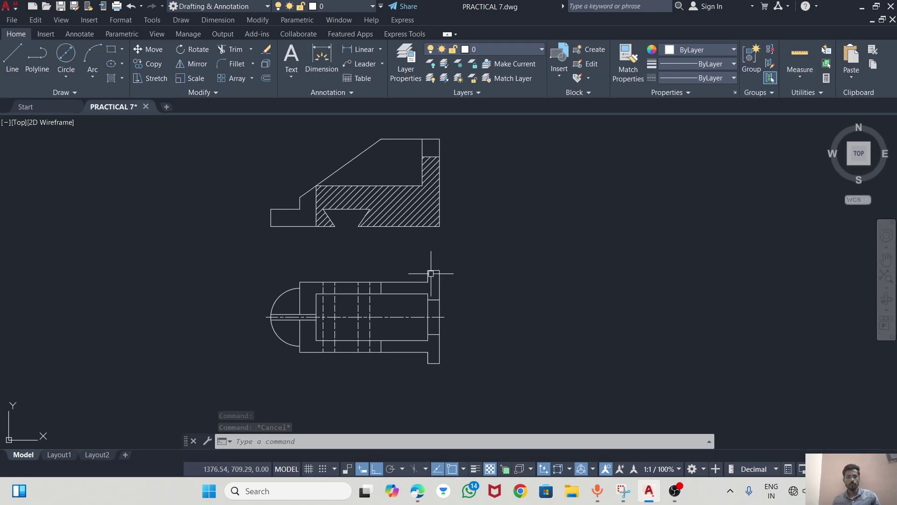
key(alt+Tab)
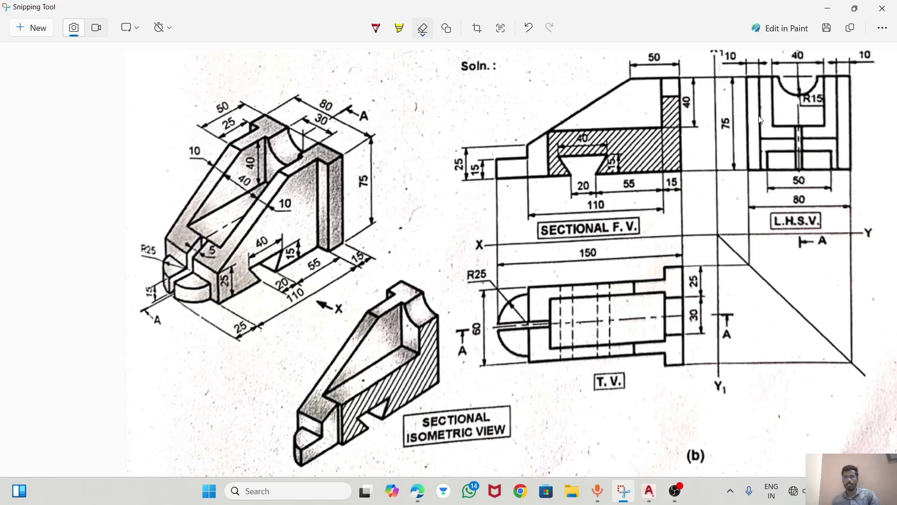
scroll(644, 248, up, 1)
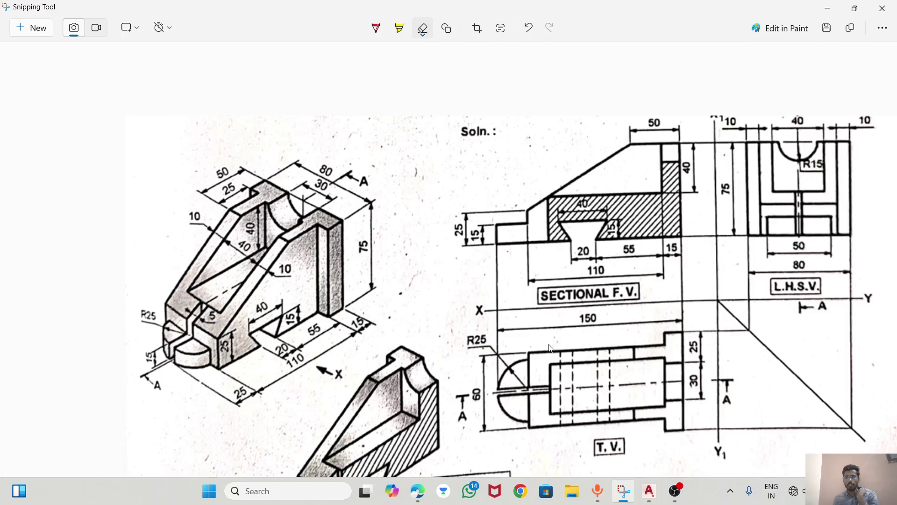
key(alt+Tab)
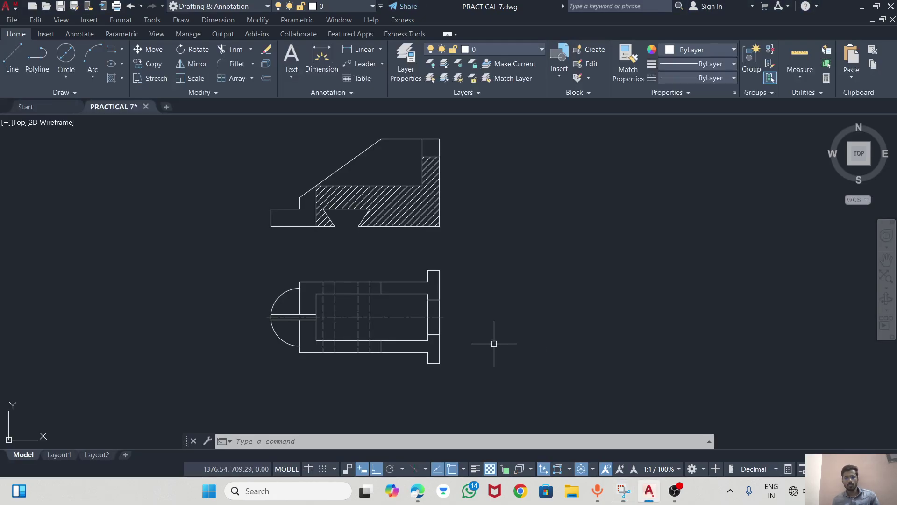
click(12, 61)
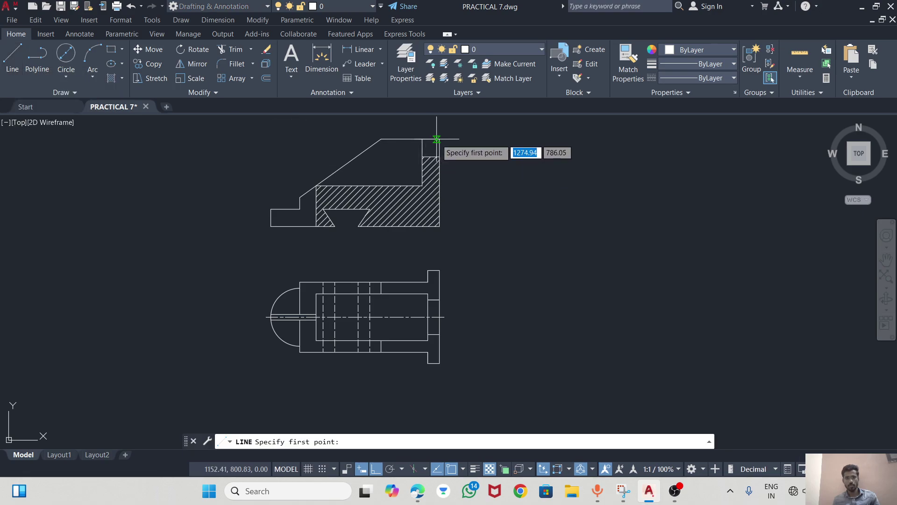
click(500, 138)
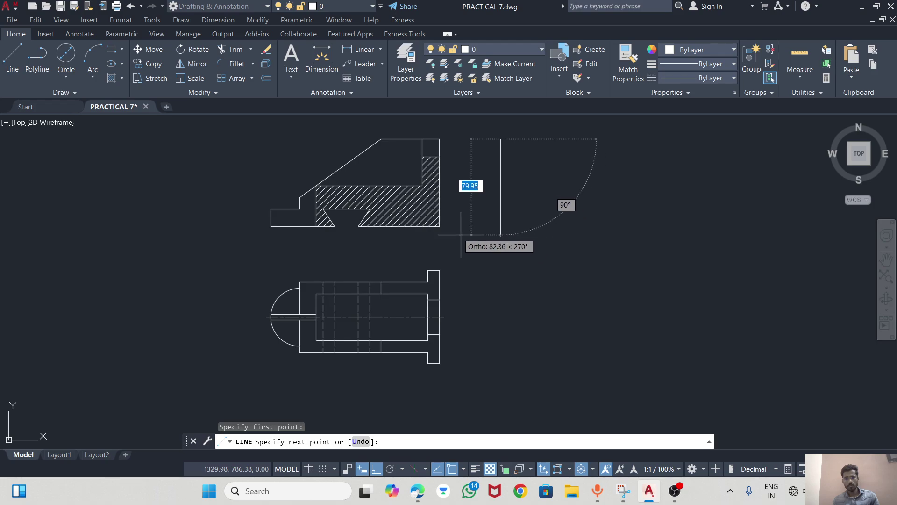
click(500, 227)
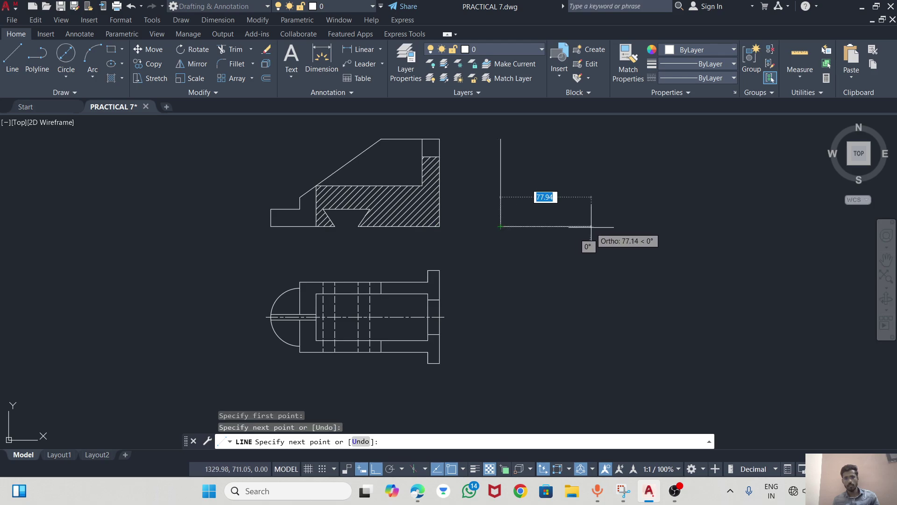
Complete the side view's rectangular outline with an 80 mm base, a right edge up to the front view's top level and a closing top edge.
key(alt+Tab)
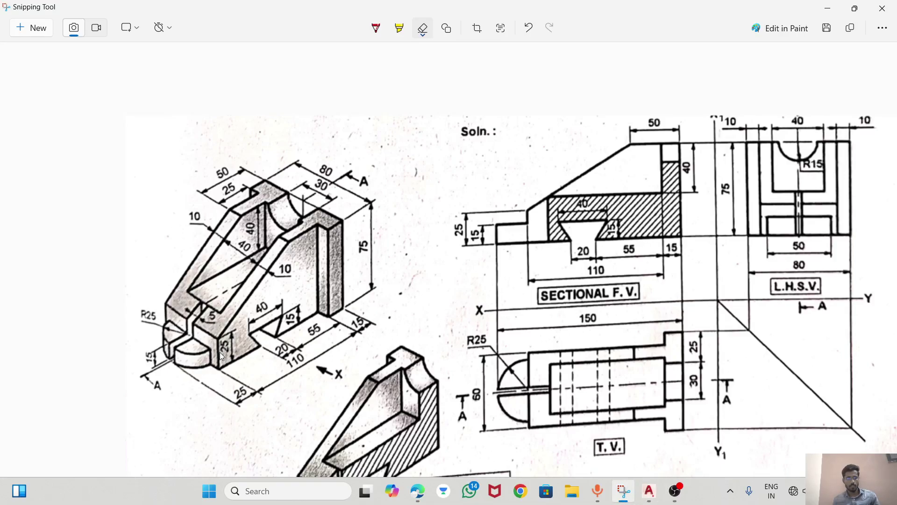
key(alt+Tab)
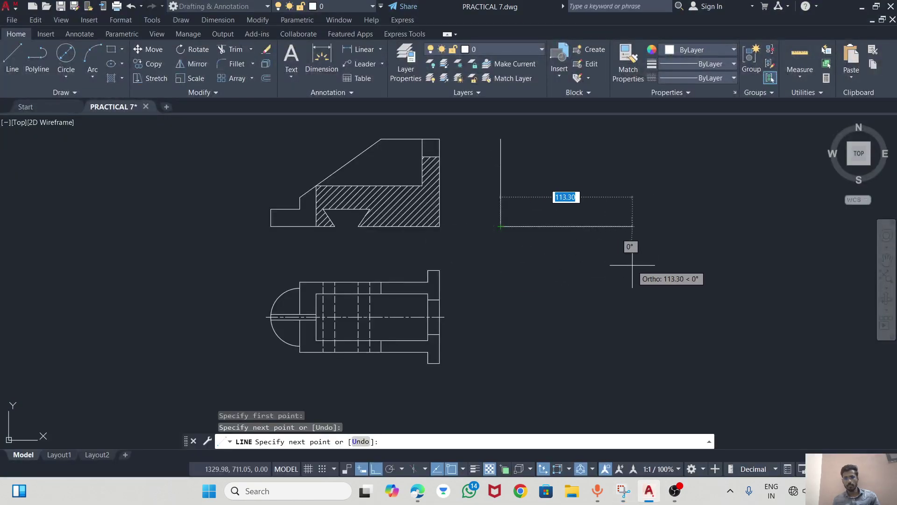
text(80)
key(Return)
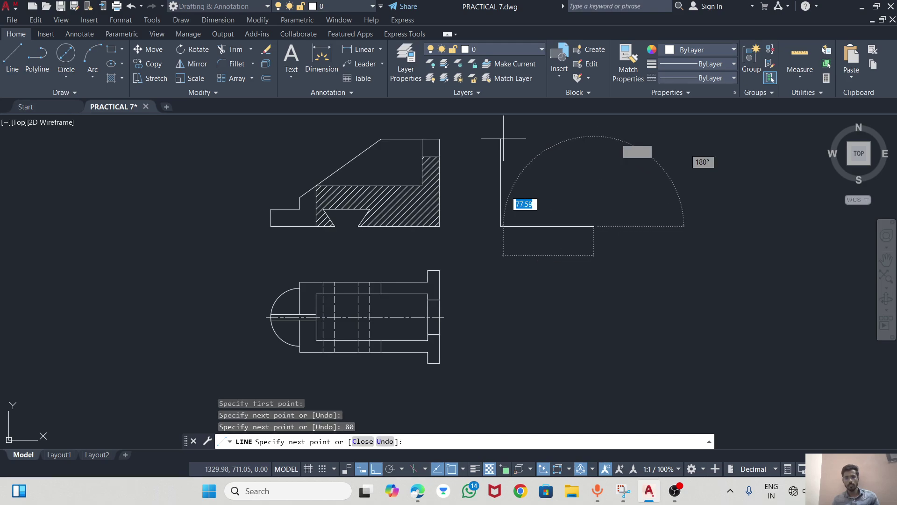
click(594, 139)
click(500, 138)
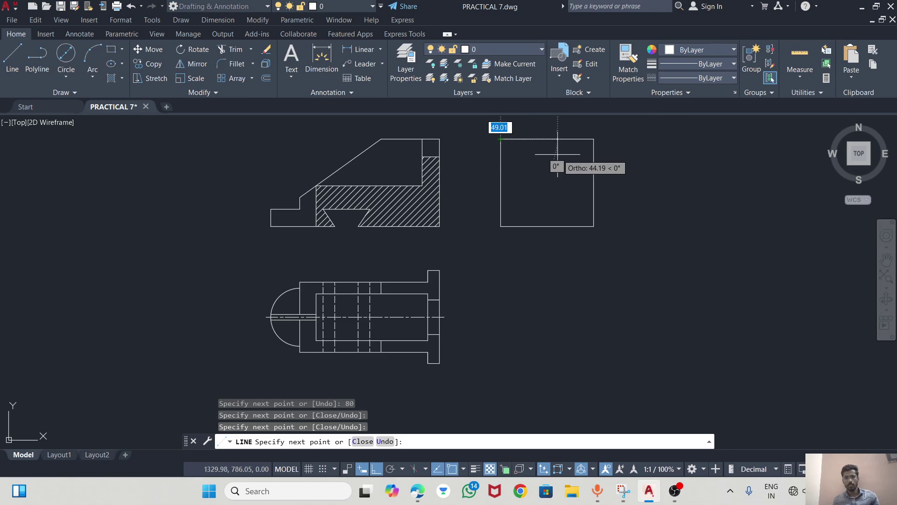
key(Return)
scroll(639, 179, up, 2)
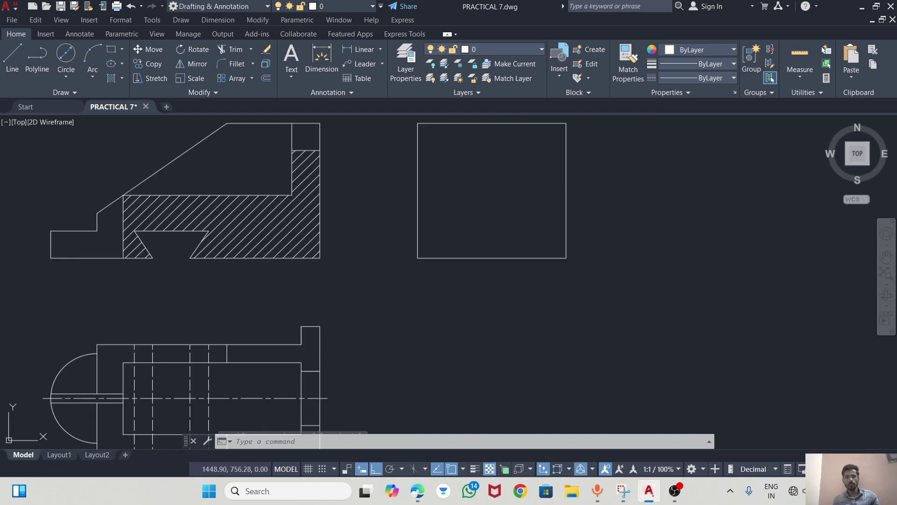
scroll(632, 178, down, 2)
key(alt+Tab)
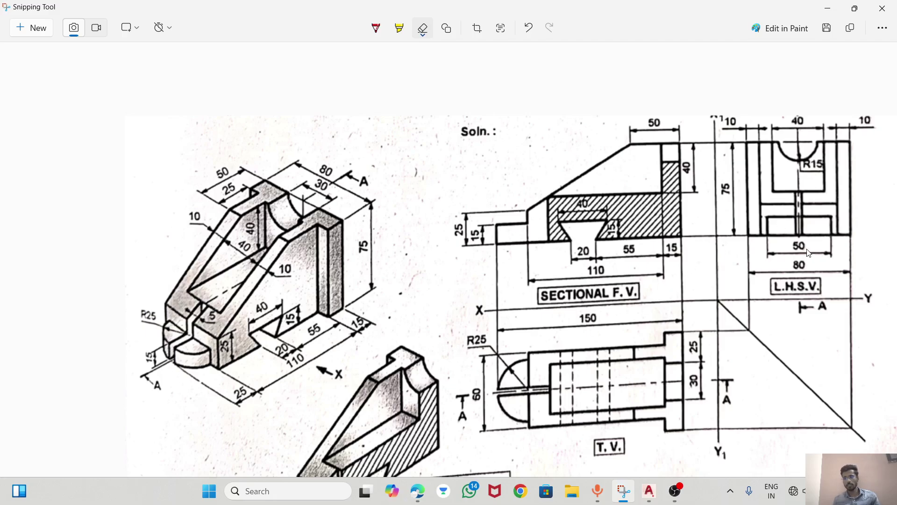
key(alt+Tab)
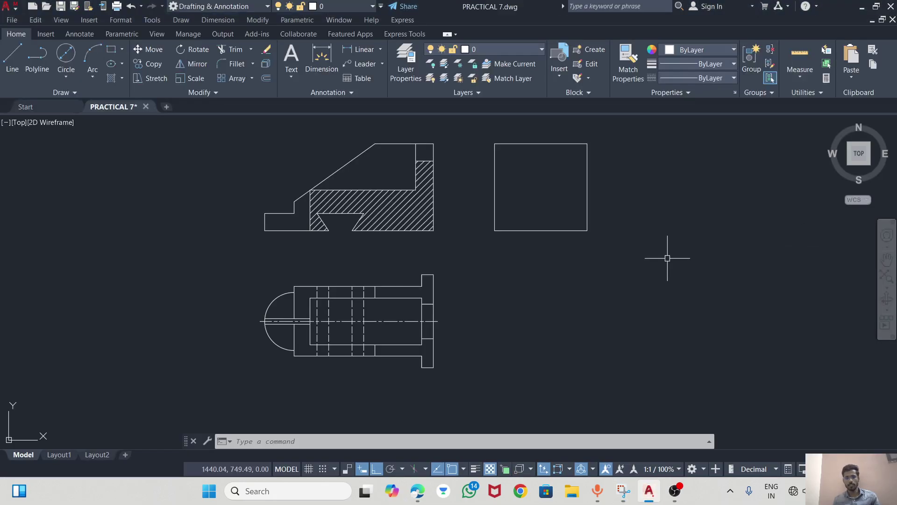
click(13, 61)
key(Escape)
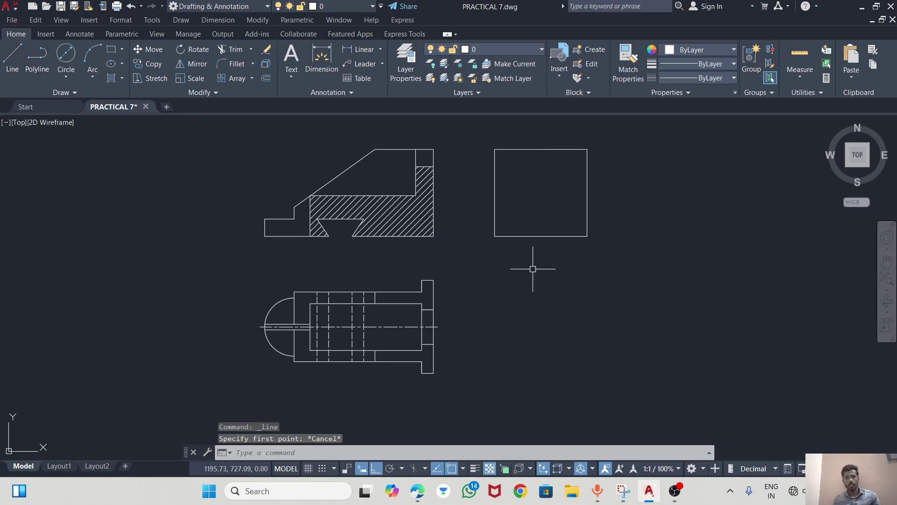
Offset the bottom edge of the side view's outline 15 mm upward, checking the height in the reference drawing in Snipping Tool.
click(546, 237)
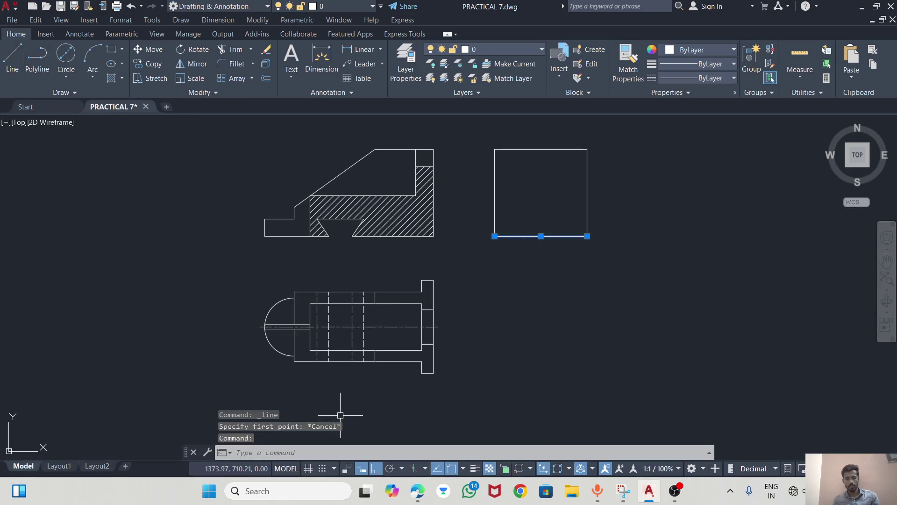
text(O)
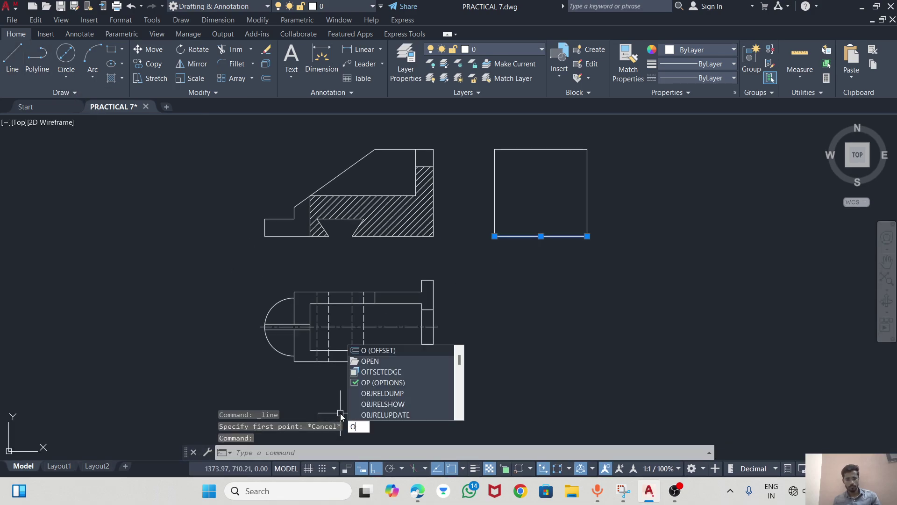
text(FF)
key(Return)
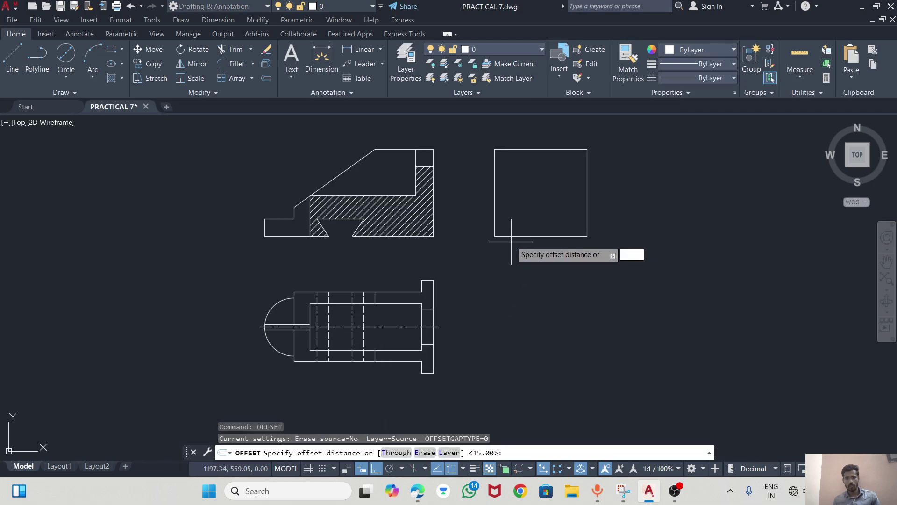
click(541, 235)
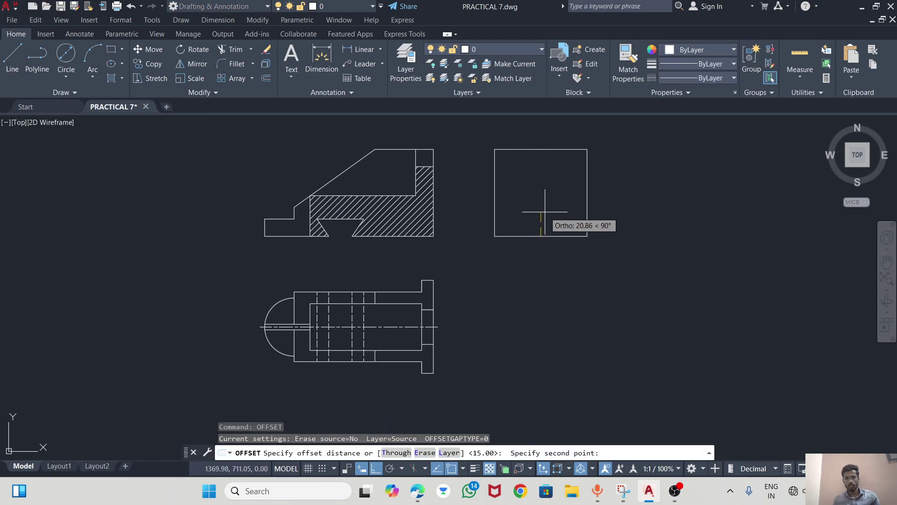
key(alt+Tab)
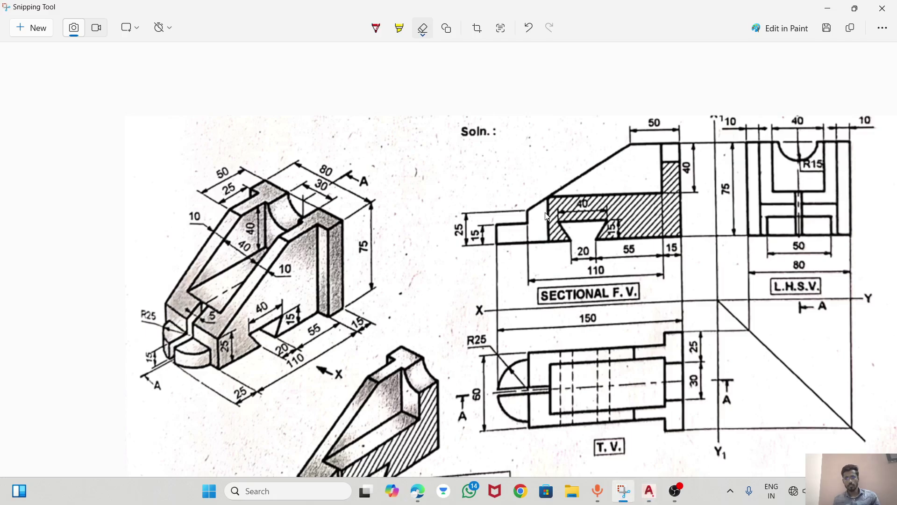
key(alt+Tab)
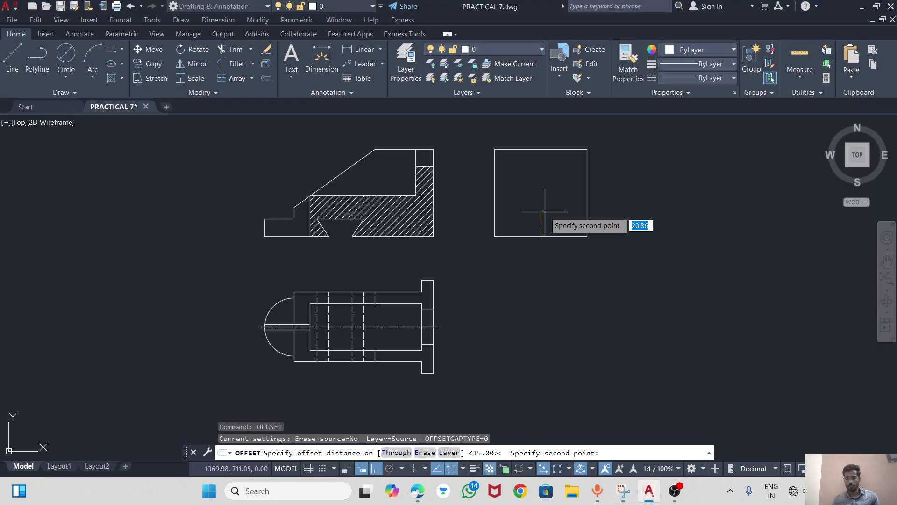
key(Return)
click(538, 208)
key(Escape)
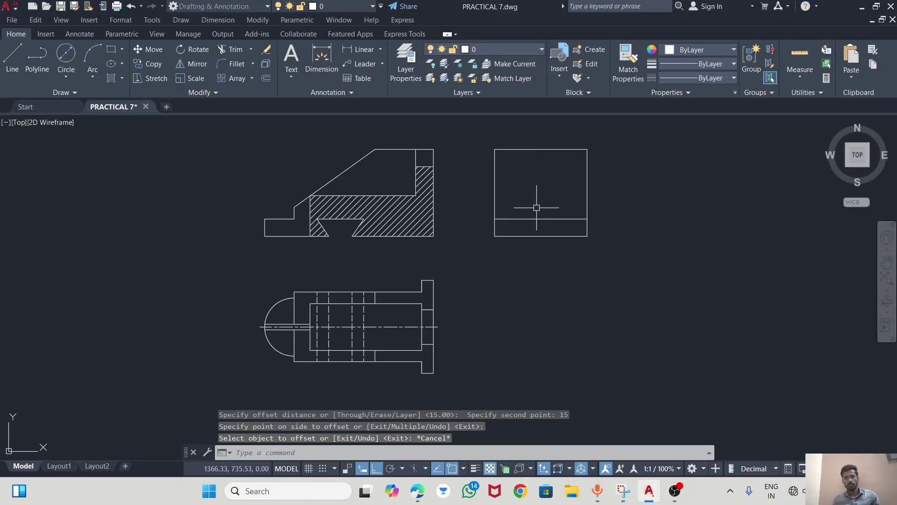
click(586, 192)
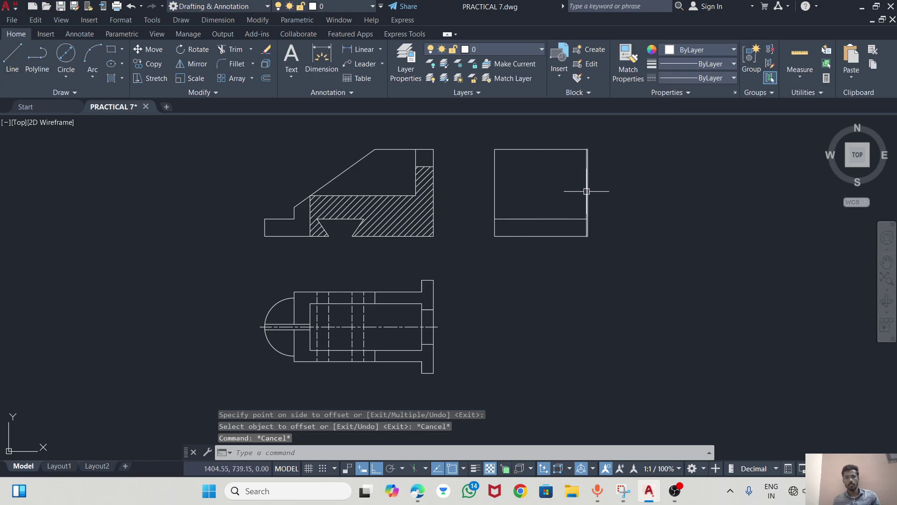
right_click(586, 175)
key(Escape)
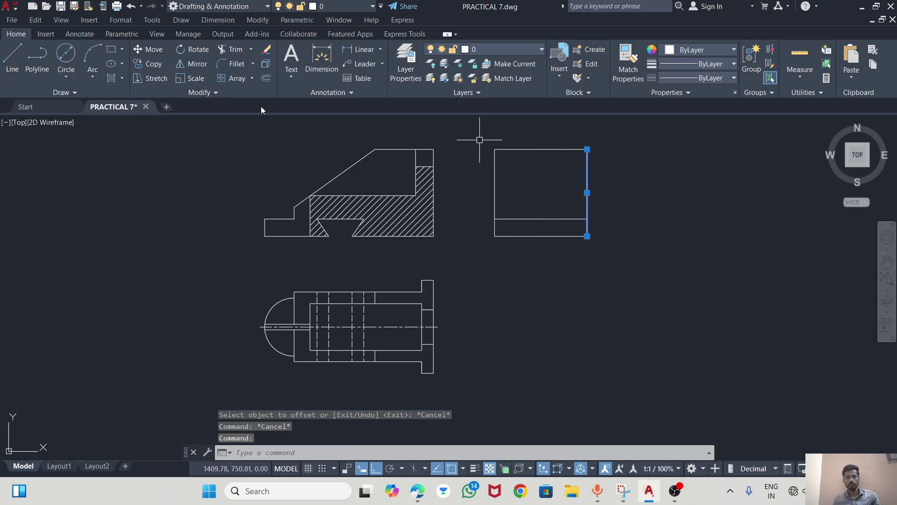
Draw a vertical centre line in the side view from the midpoint of the top edge to the midpoint of the bottom edge.
click(12, 57)
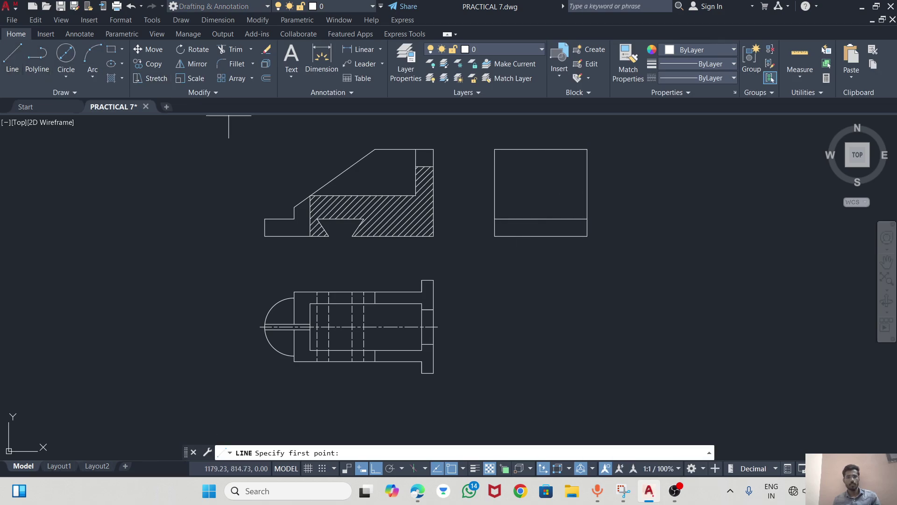
click(539, 149)
click(540, 236)
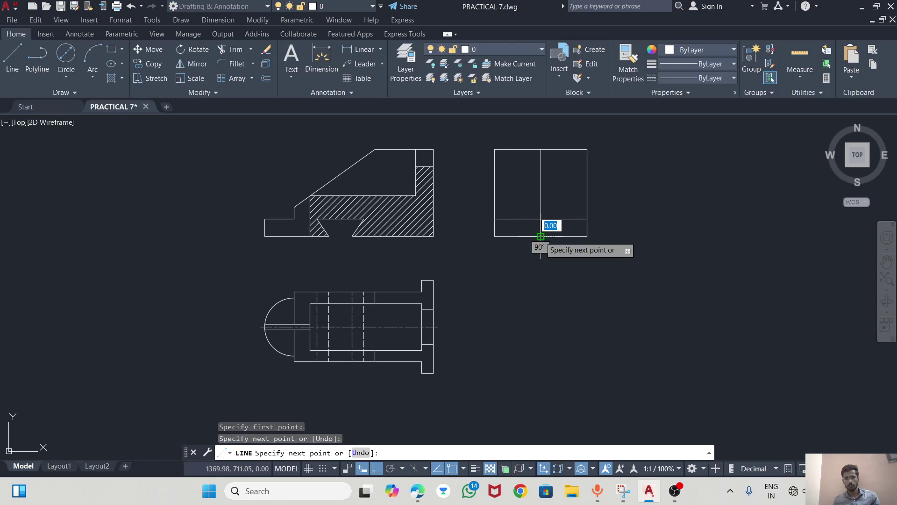
key(Escape)
Offset the side view's vertical centre line 25 mm to each side, checking the block width in the reference drawing in Snipping Tool.
click(540, 179)
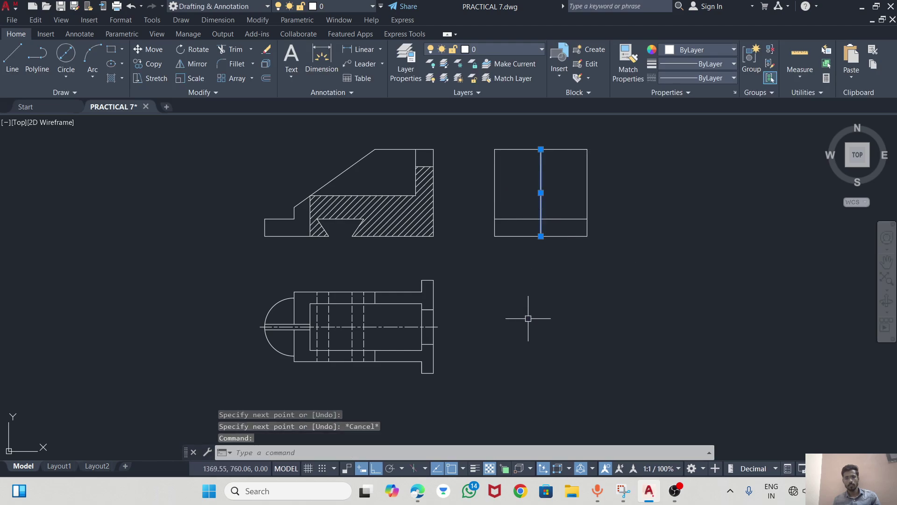
text(off)
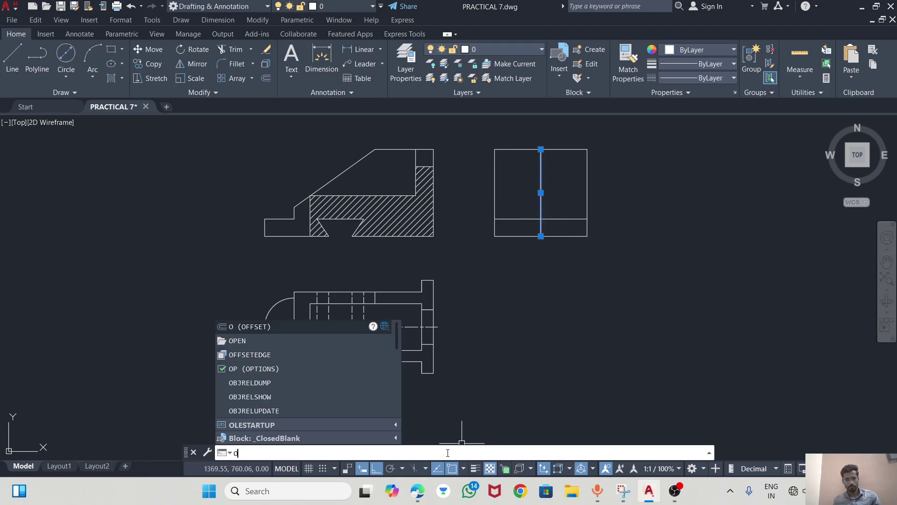
click(260, 341)
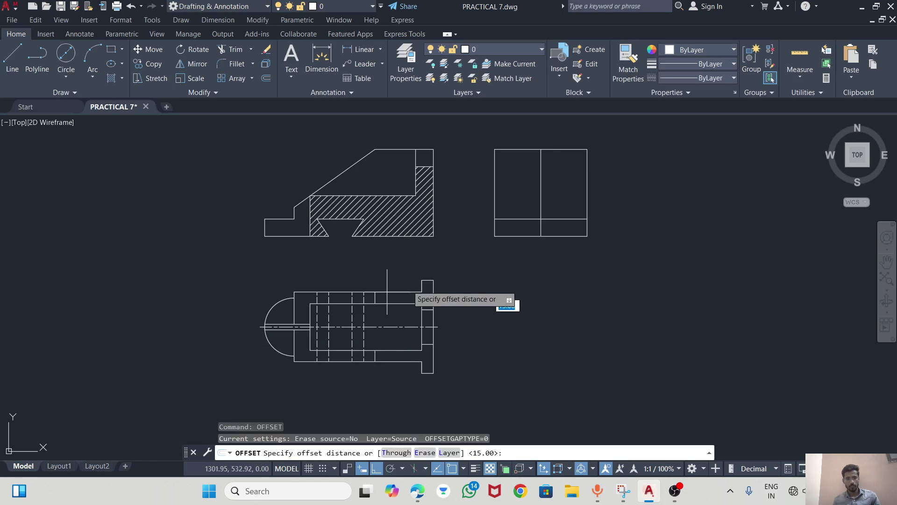
click(540, 218)
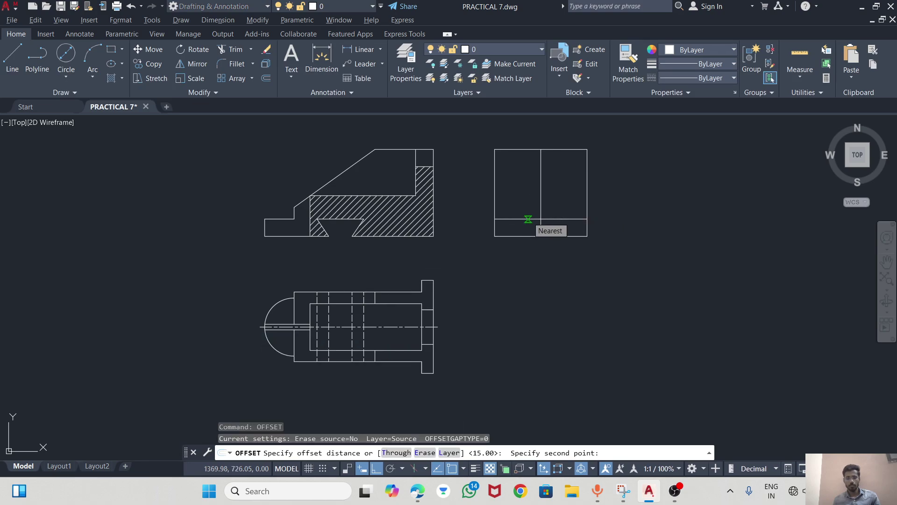
key(alt+Tab)
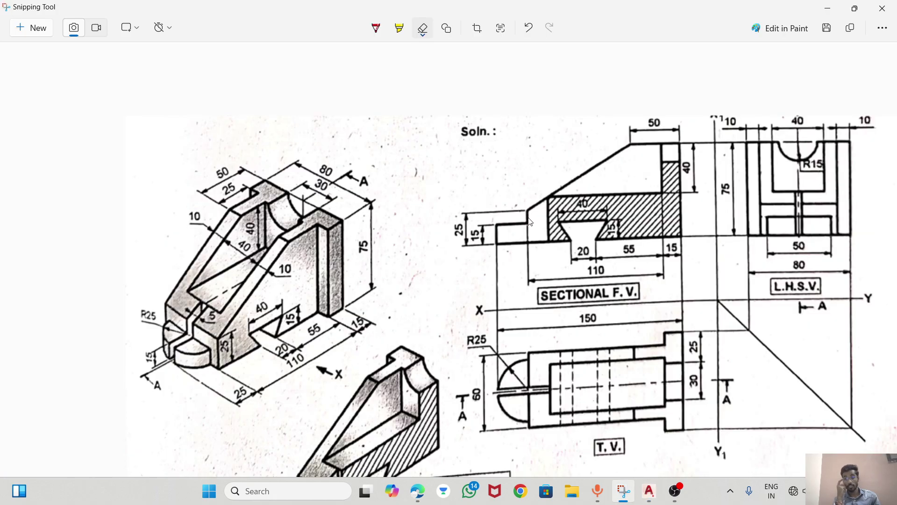
key(alt+Tab)
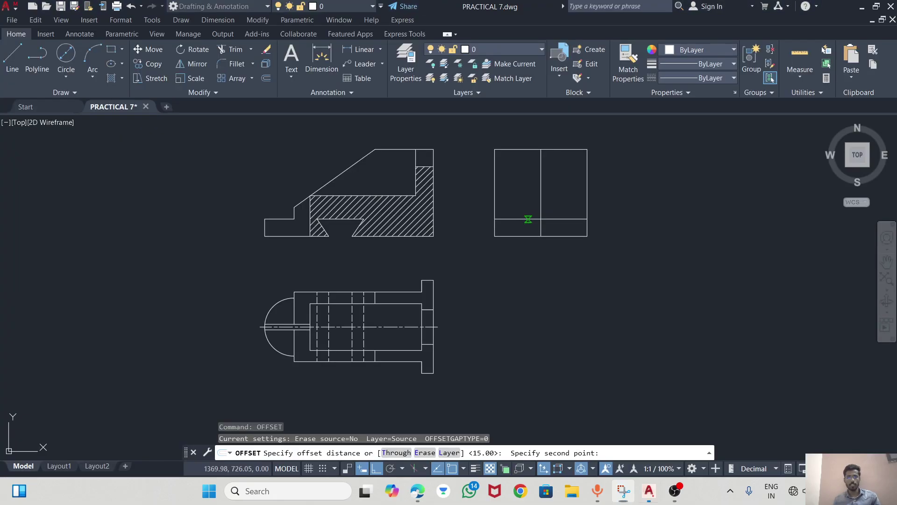
text(25)
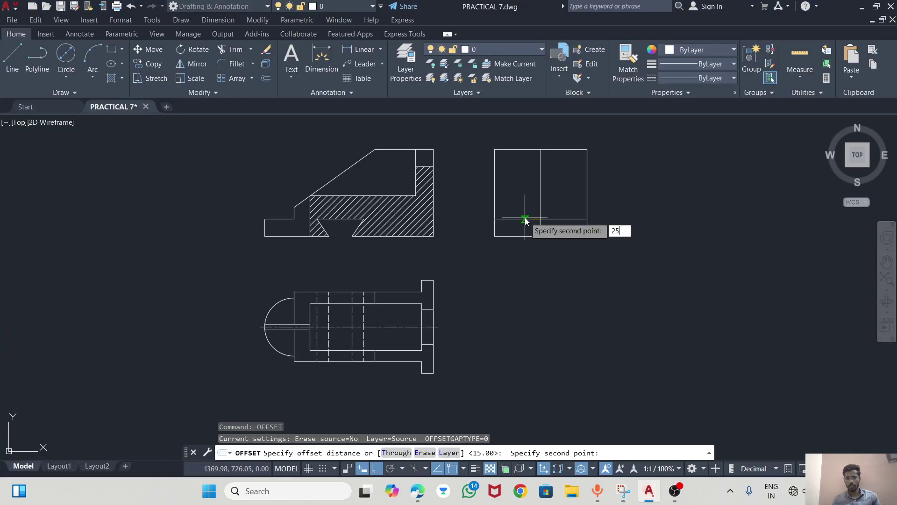
key(Return)
click(541, 204)
click(507, 206)
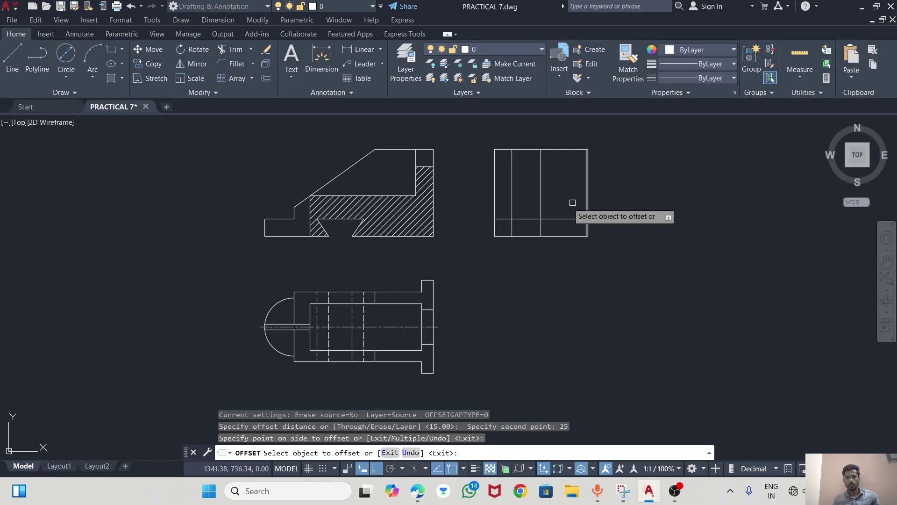
click(541, 204)
click(578, 201)
key(Escape)
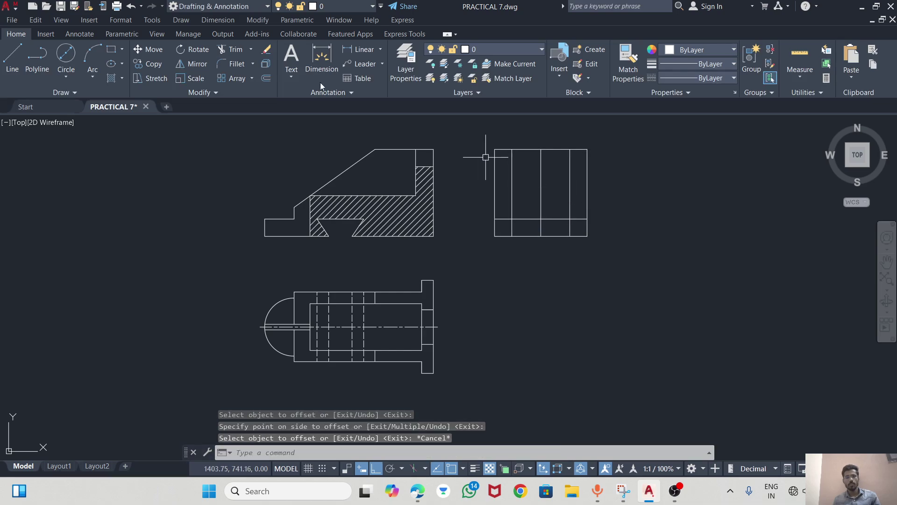
Trim the 25 mm offset lines above the 15 mm level and the horizontal line outside them, comparing with the reference in Snipping Tool.
click(232, 49)
click(572, 196)
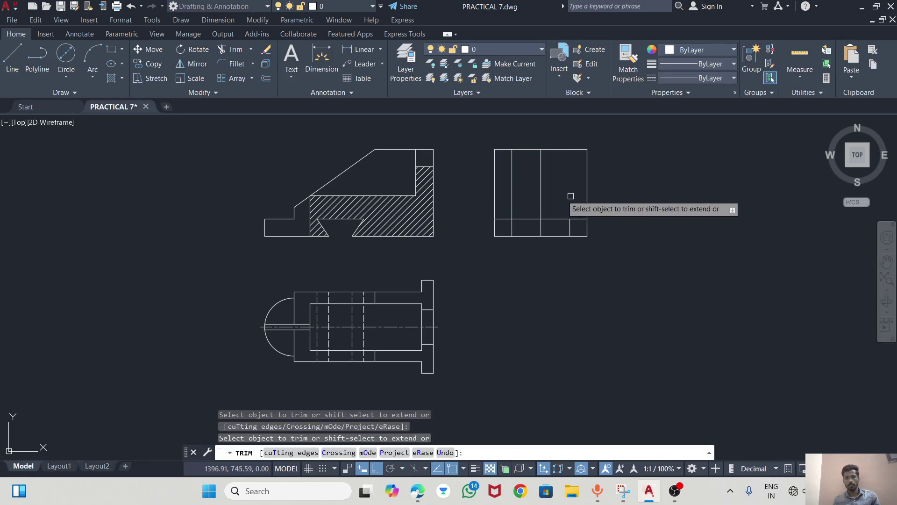
click(511, 191)
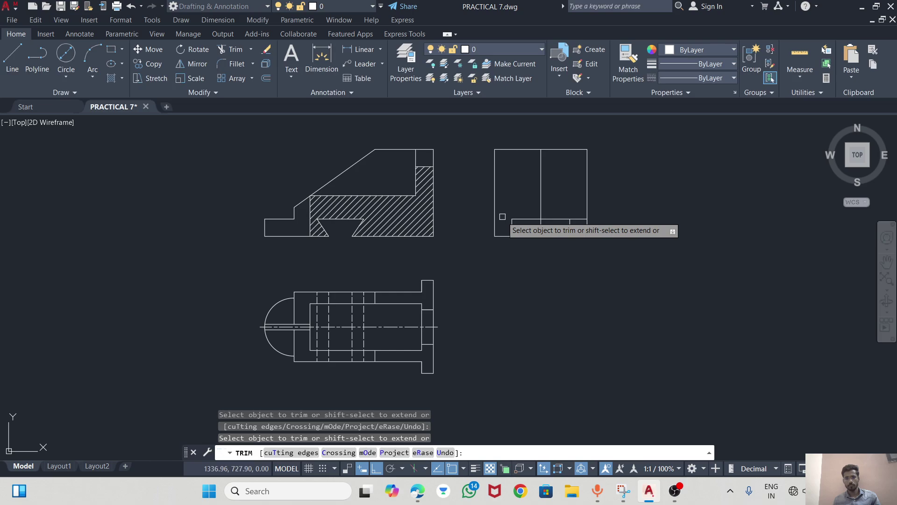
key(alt+Tab)
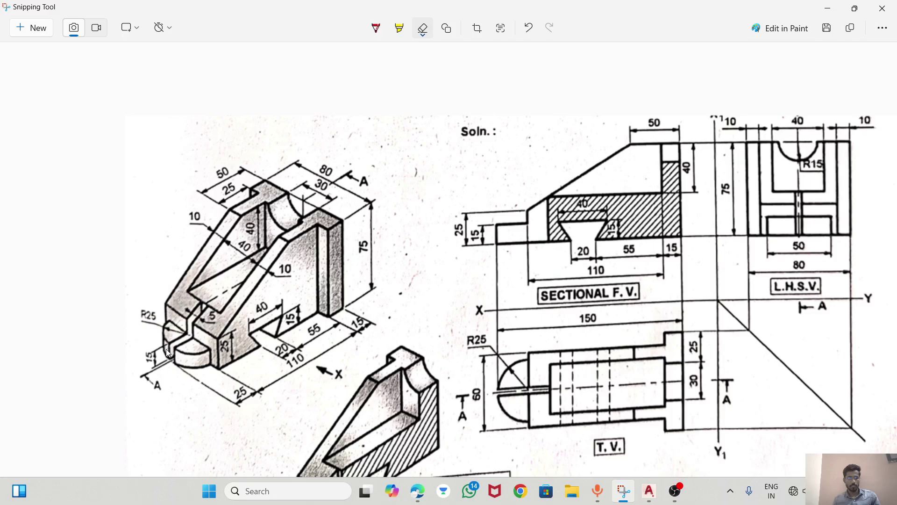
key(alt+Tab)
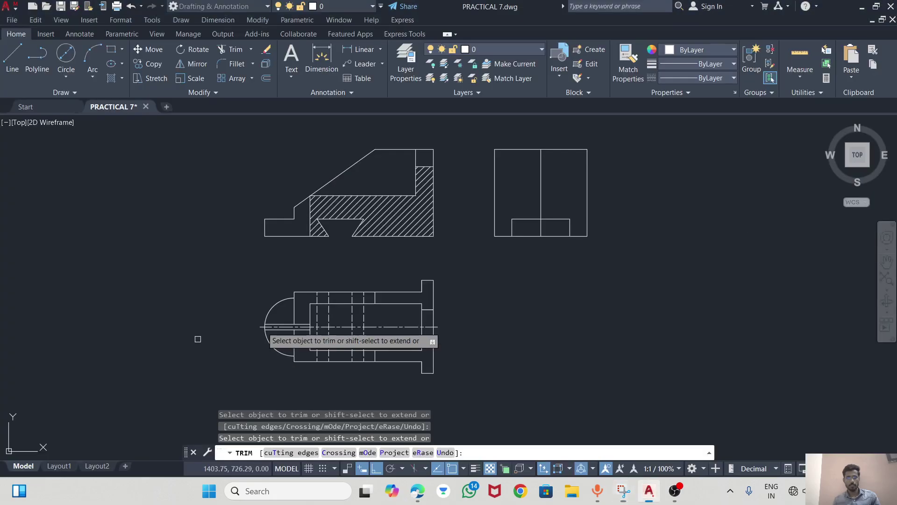
key(Escape)
Offset the side view's vertical centre line 2.5 mm to each side for the narrow slot.
click(540, 193)
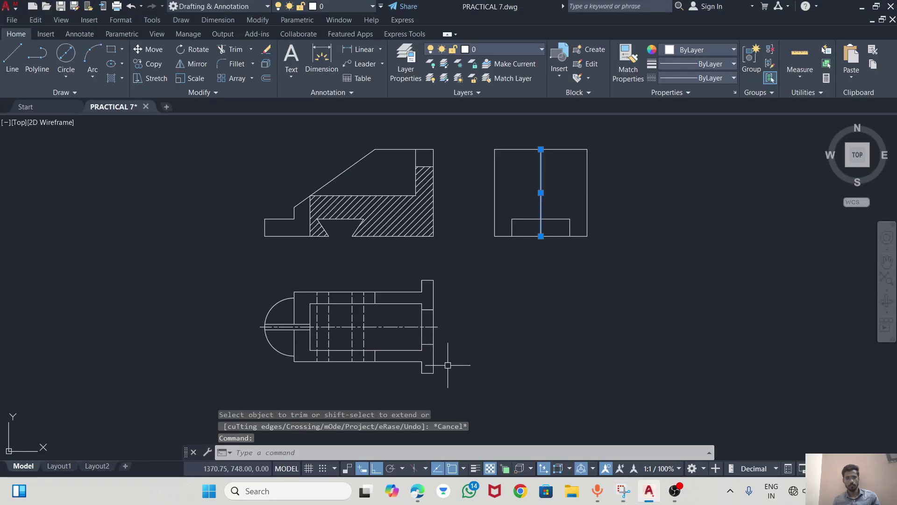
text(o)
key(Return)
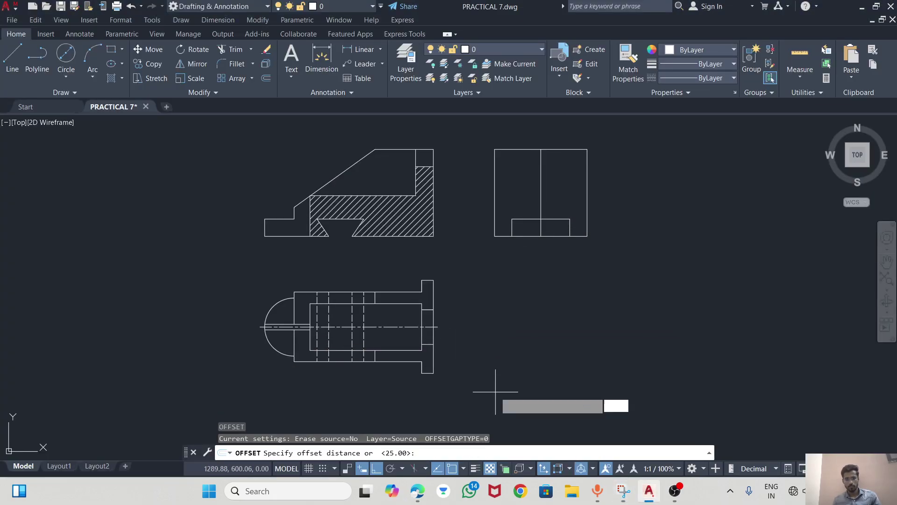
click(540, 236)
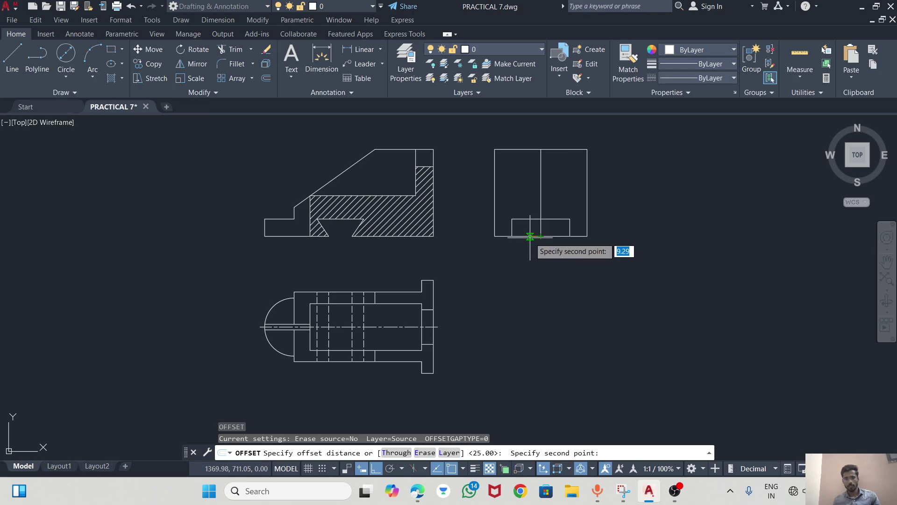
key(Return)
click(540, 227)
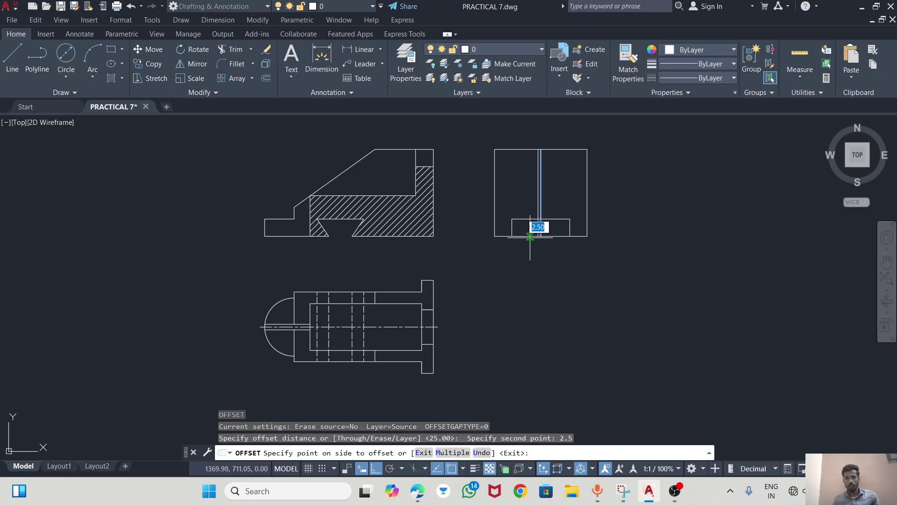
click(533, 226)
click(541, 231)
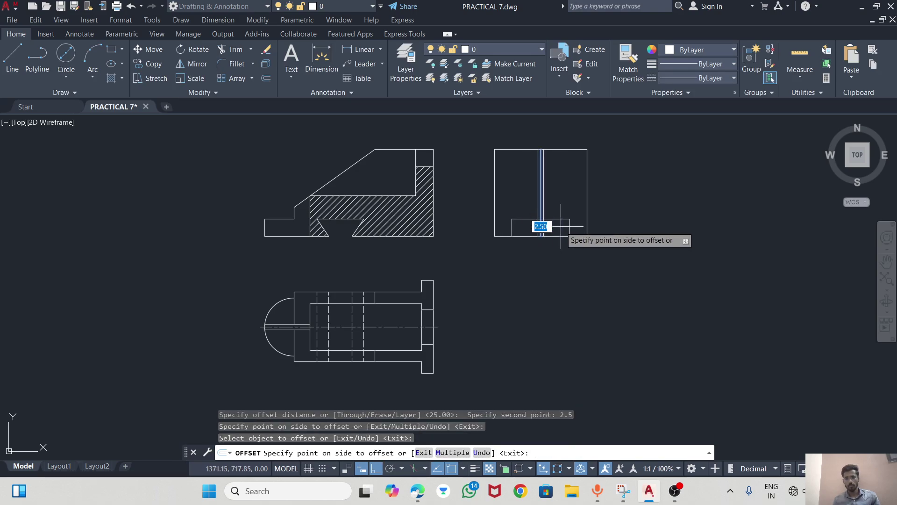
click(558, 236)
key(Escape)
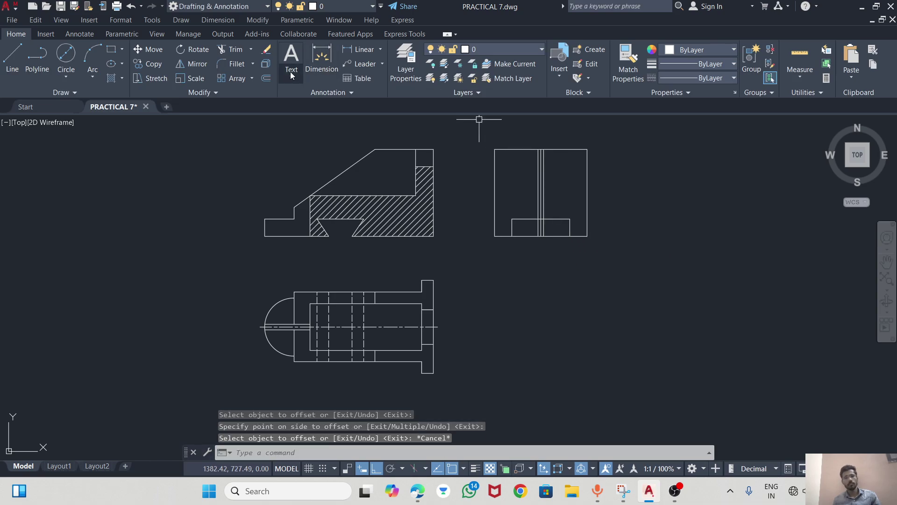
Try trimming the slot lines above the low block and the bottom edge between them, check the reference drawing, and undo the trim.
click(224, 49)
click(544, 196)
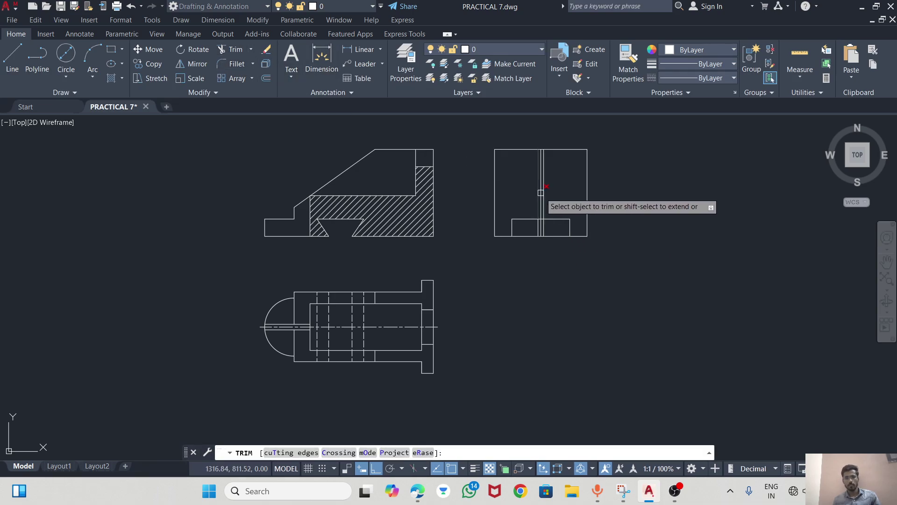
scroll(542, 195, up, 5)
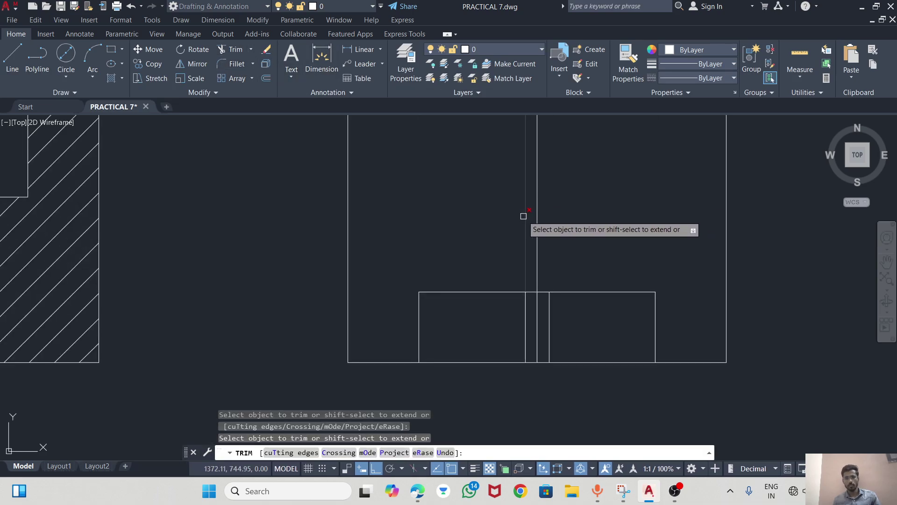
mouse_move(524, 216)
mouse_down()
mouse_move(492, 216)
mouse_move(527, 218)
mouse_up()
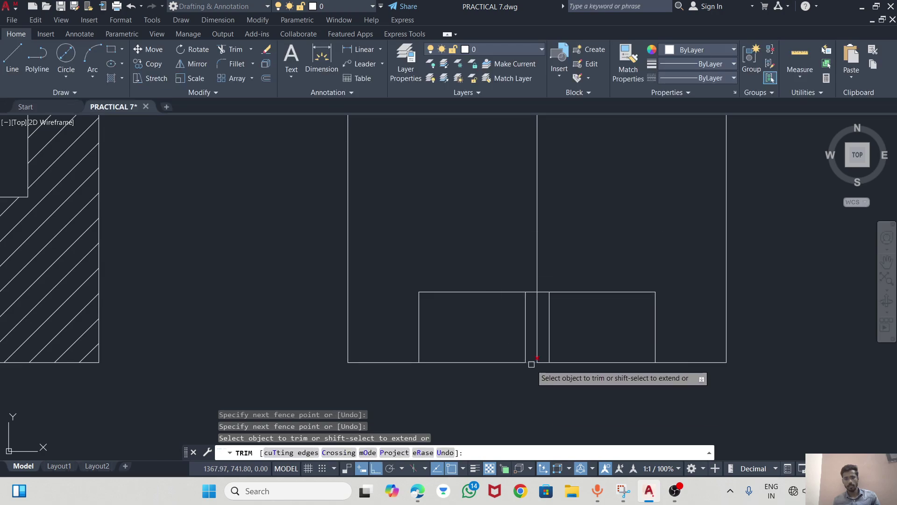
click(531, 362)
click(543, 362)
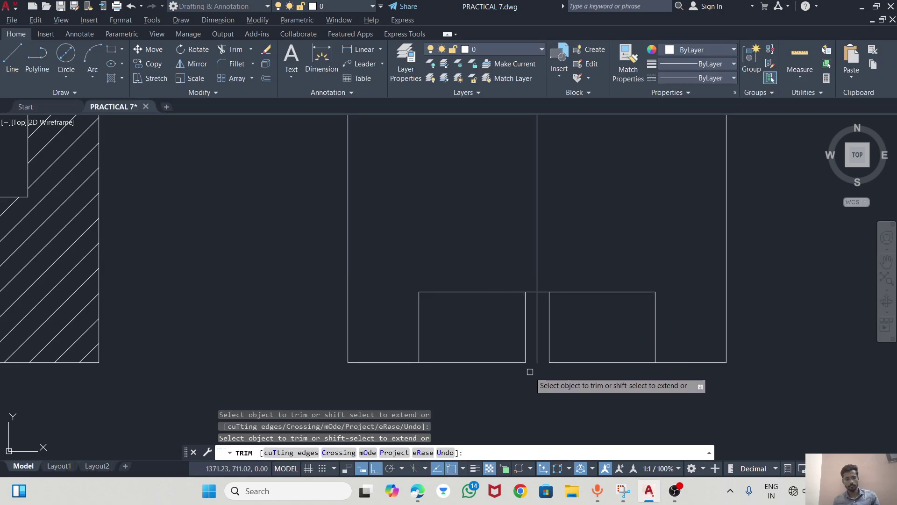
key(alt+Tab)
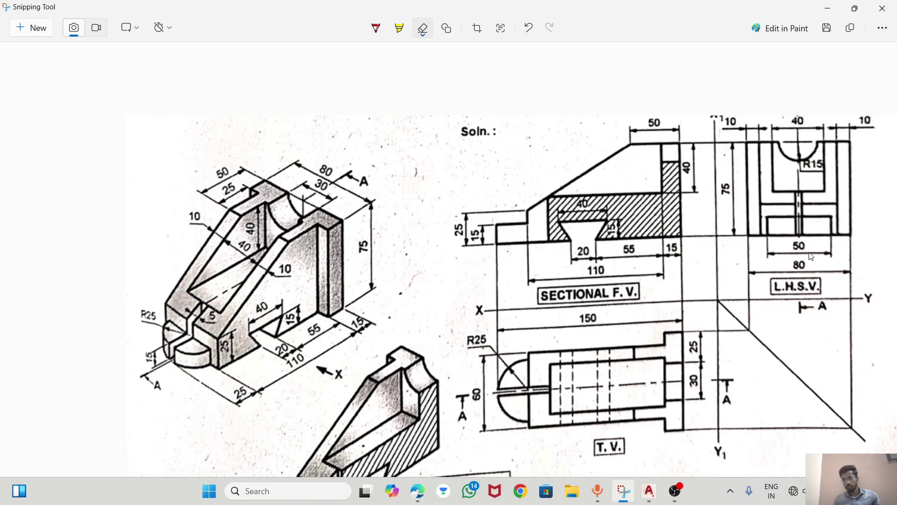
key(alt+Tab)
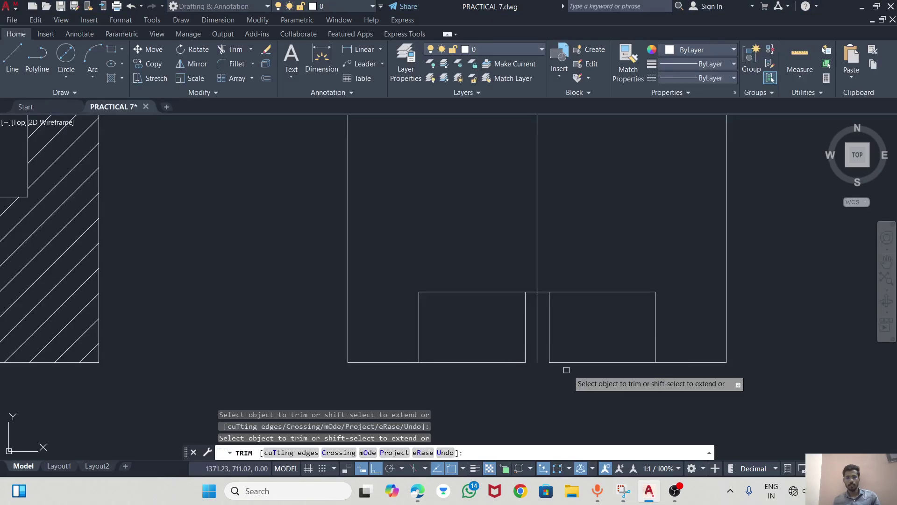
key(Escape)
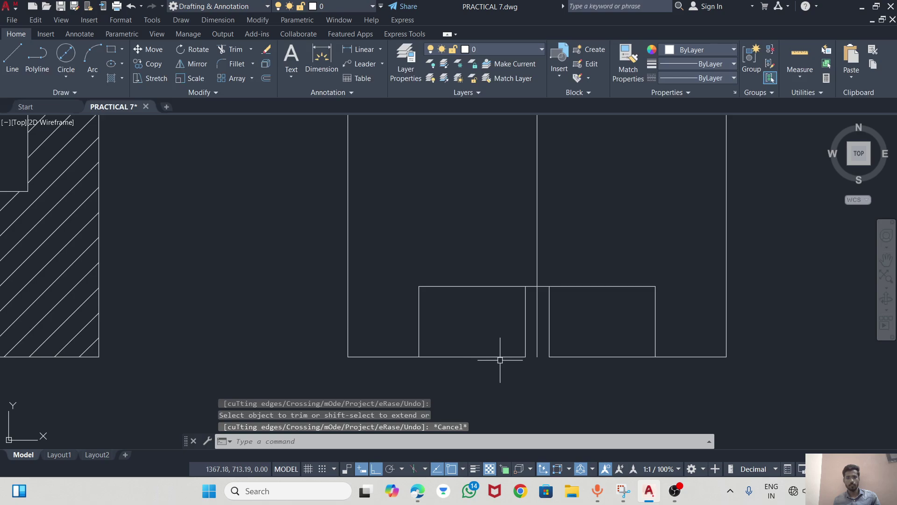
key(ctrl+z)
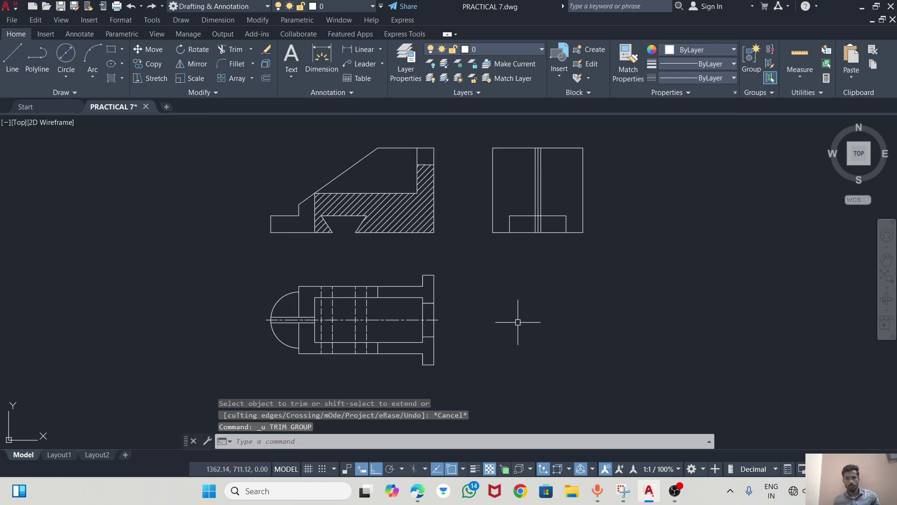
Trim both slot lines above the top edge of the low block in the side view.
scroll(542, 227, up, 2)
scroll(497, 271, up, 3)
scroll(475, 311, down, 3)
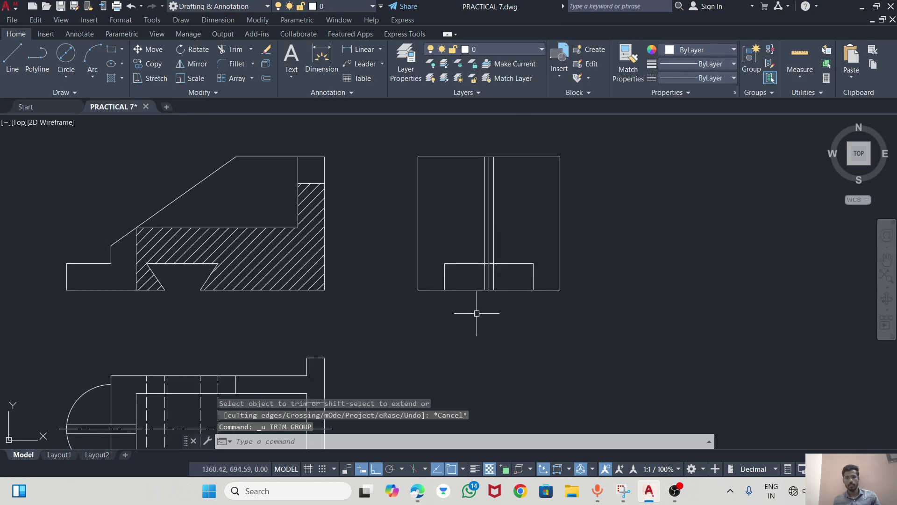
scroll(514, 190, up, 2)
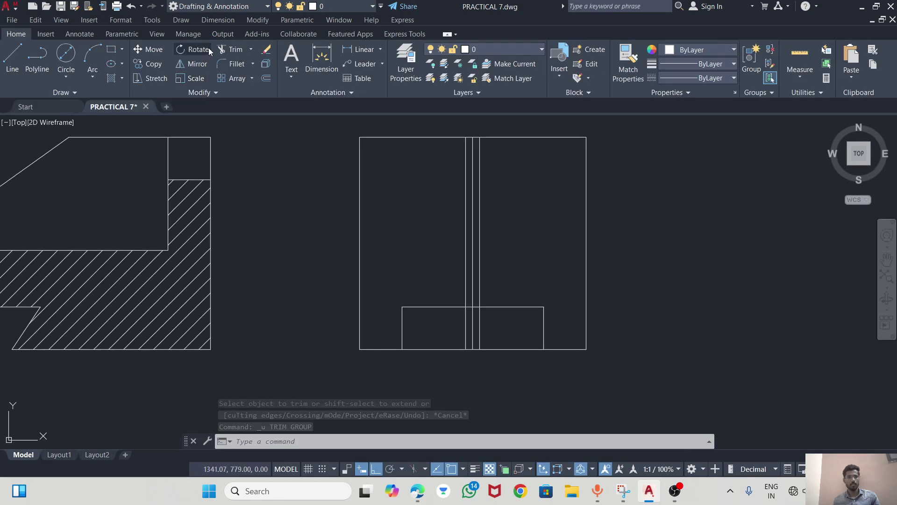
click(232, 49)
click(478, 209)
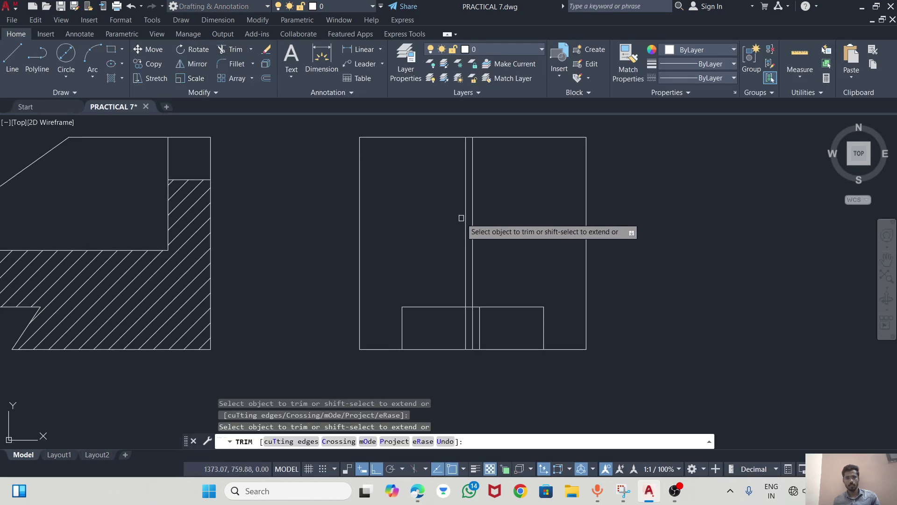
click(466, 217)
Check the notch radius in Snipping Tool and draw a circle of radius 15 mm centred on the midpoint of the side view's top edge.
key(alt+Tab)
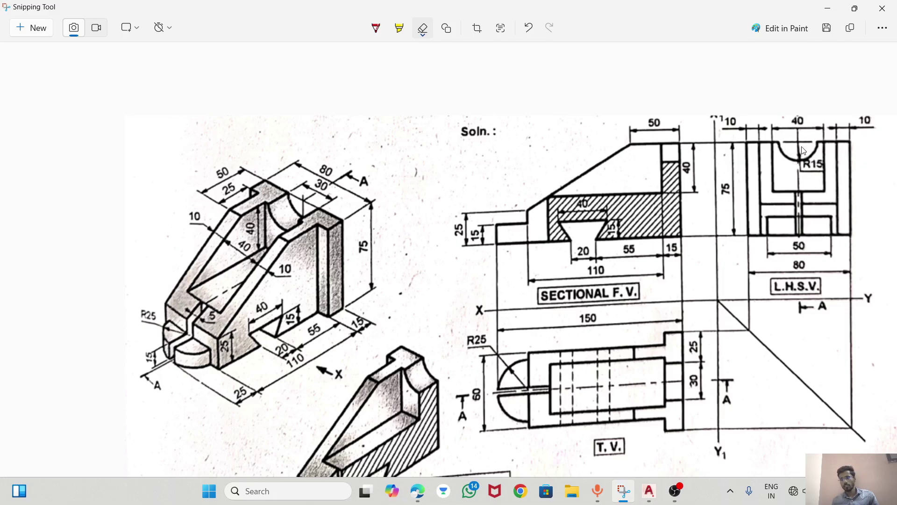
key(alt+Tab)
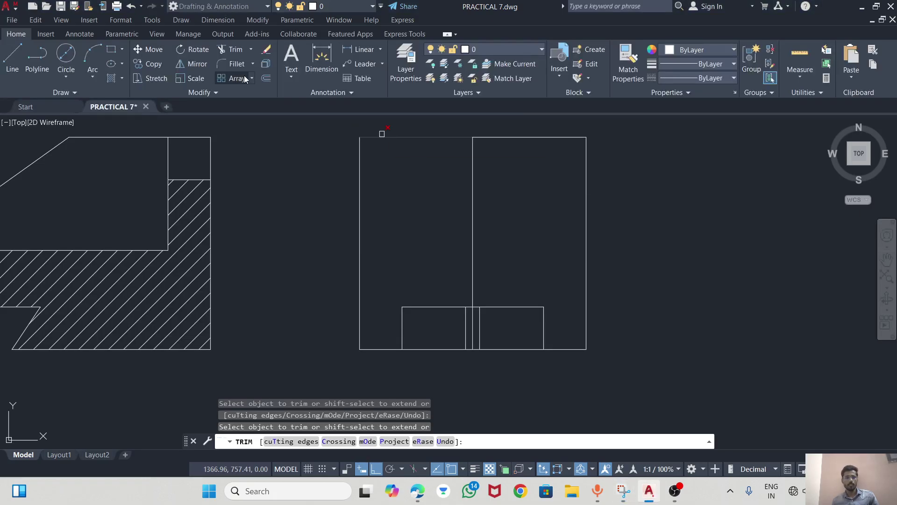
click(70, 74)
click(74, 95)
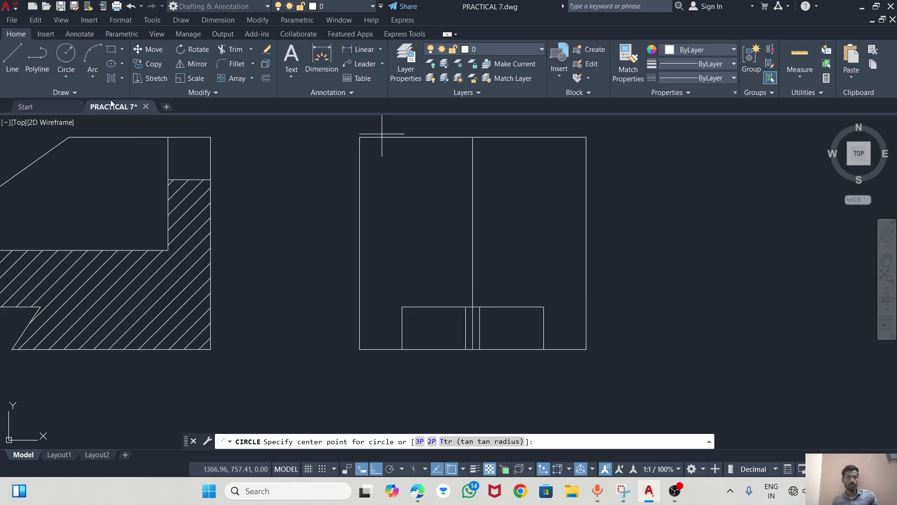
click(475, 136)
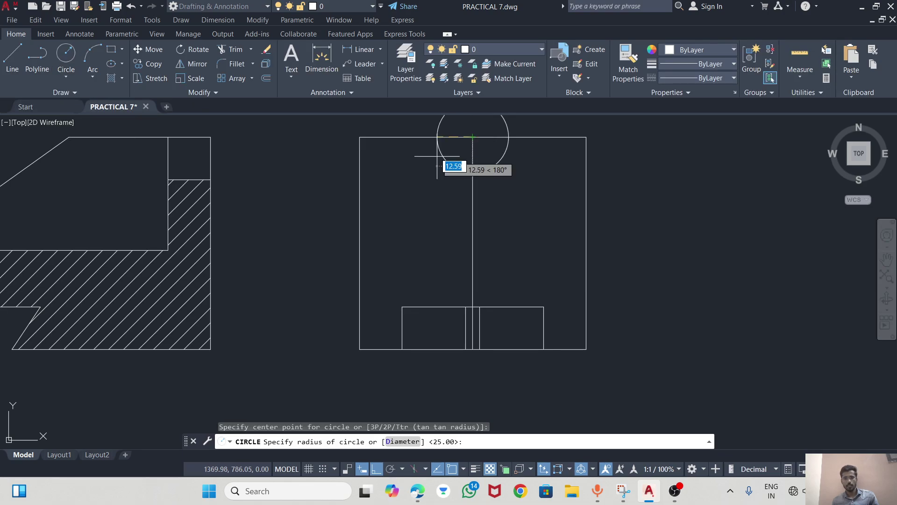
text(15)
key(Return)
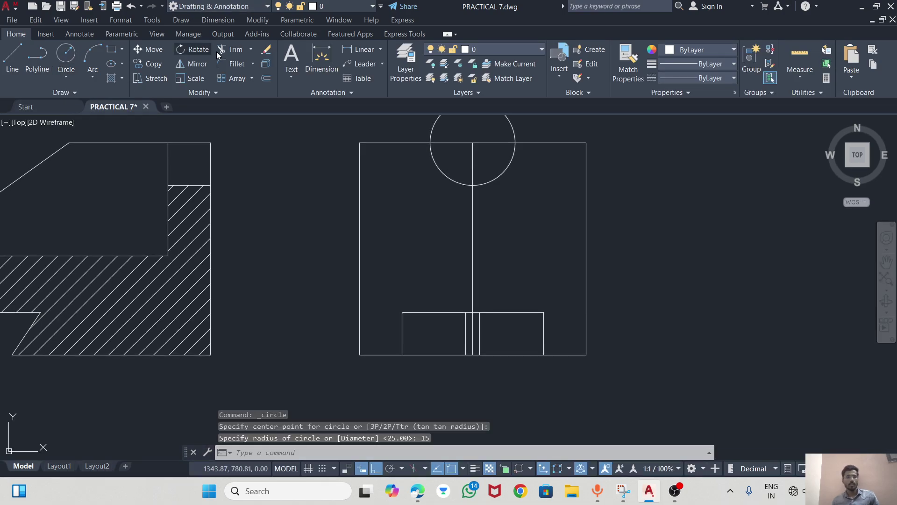
Trim the circle's upper half and the top edge across it to leave a semicircular notch in the side view.
click(235, 49)
click(504, 118)
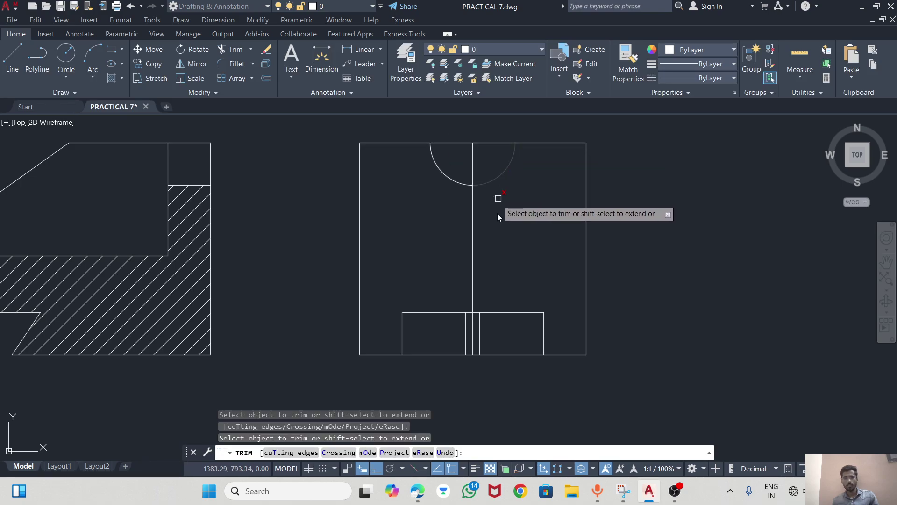
key(alt+Tab)
key(alt+Tab)
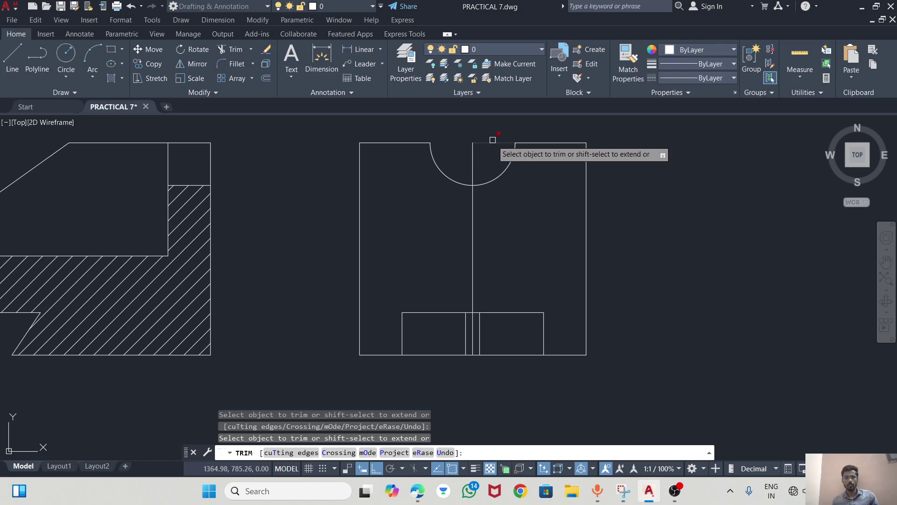
key(Escape)
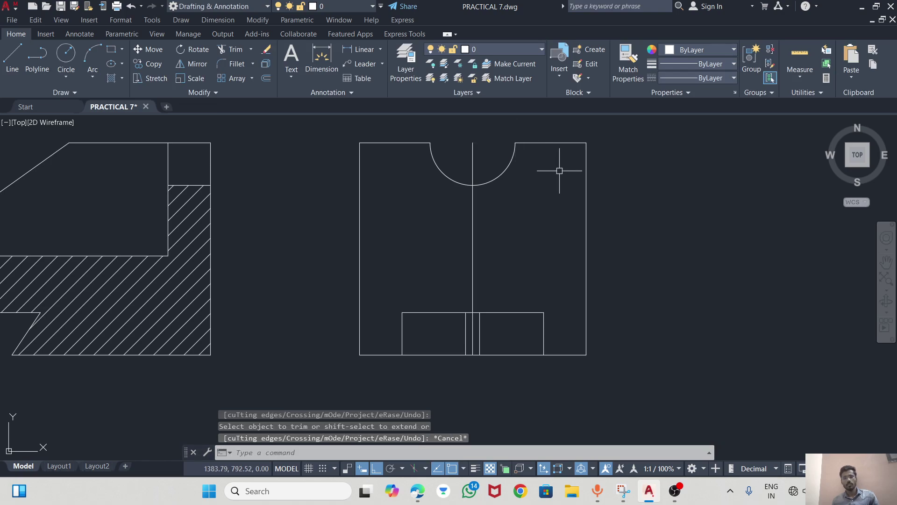
Check the reference drawing in Snipping Tool and offset both outer vertical edges of the side view 10 mm inward.
key(alt+Tab)
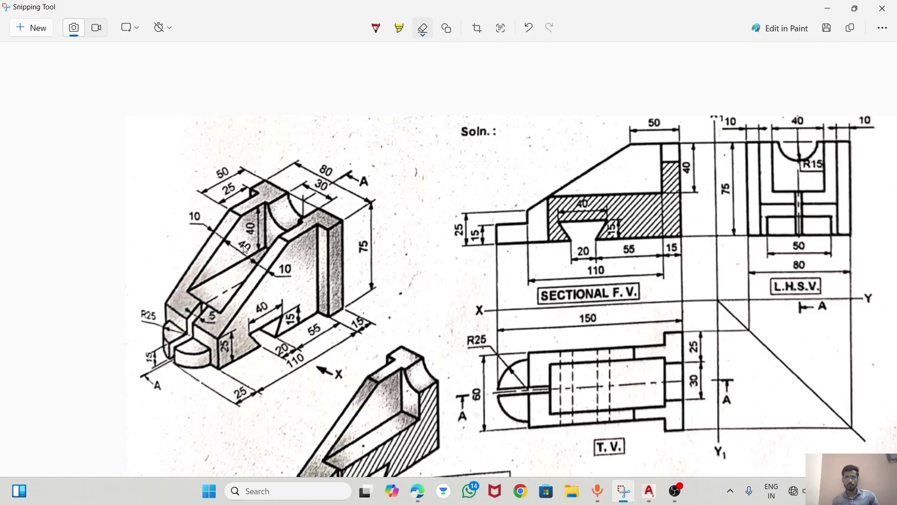
key(alt)
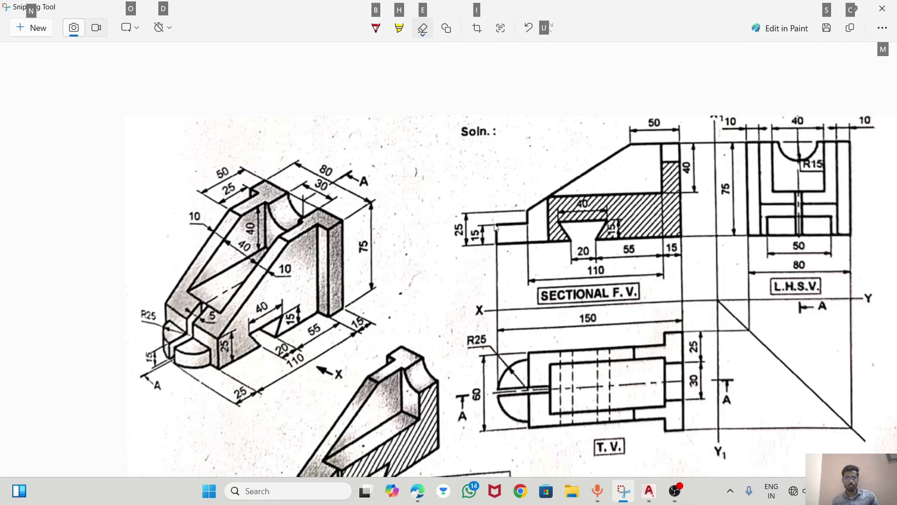
key(alt+Tab)
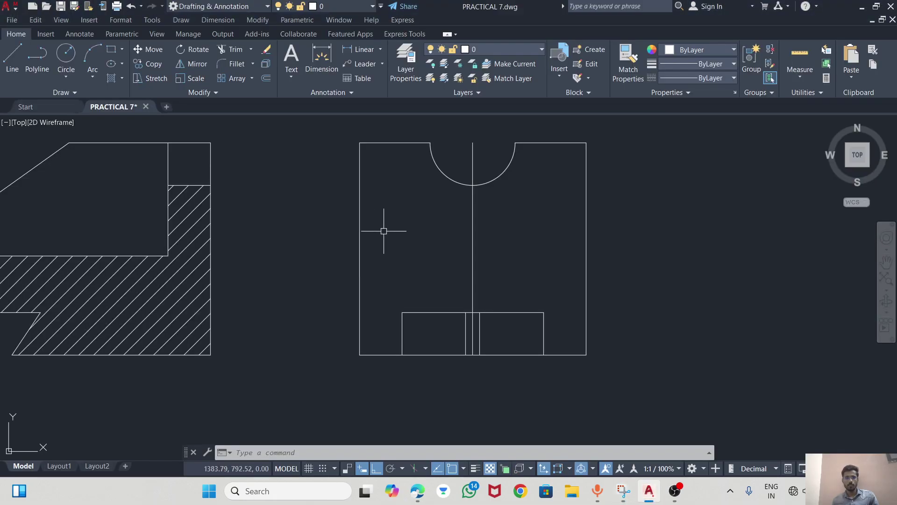
scroll(360, 203, up, 2)
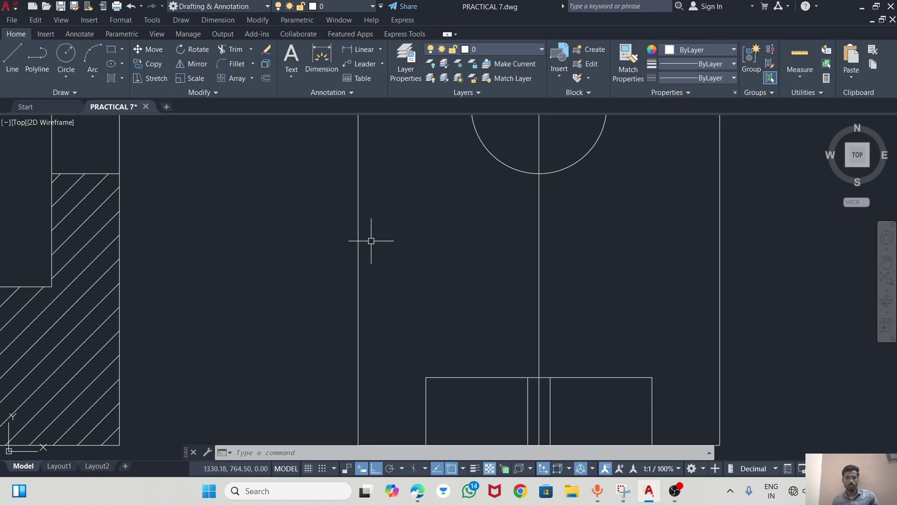
key(alt+Tab)
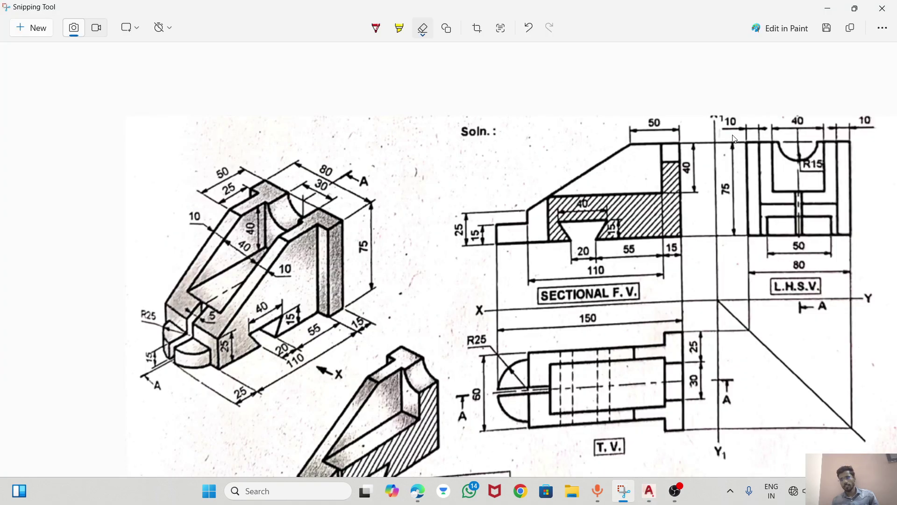
key(alt+Tab)
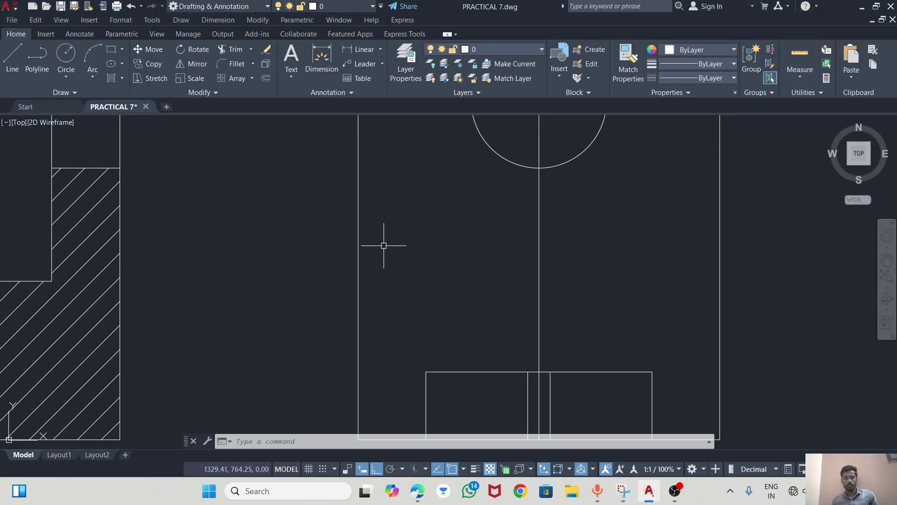
click(359, 248)
scroll(365, 249, down, 2)
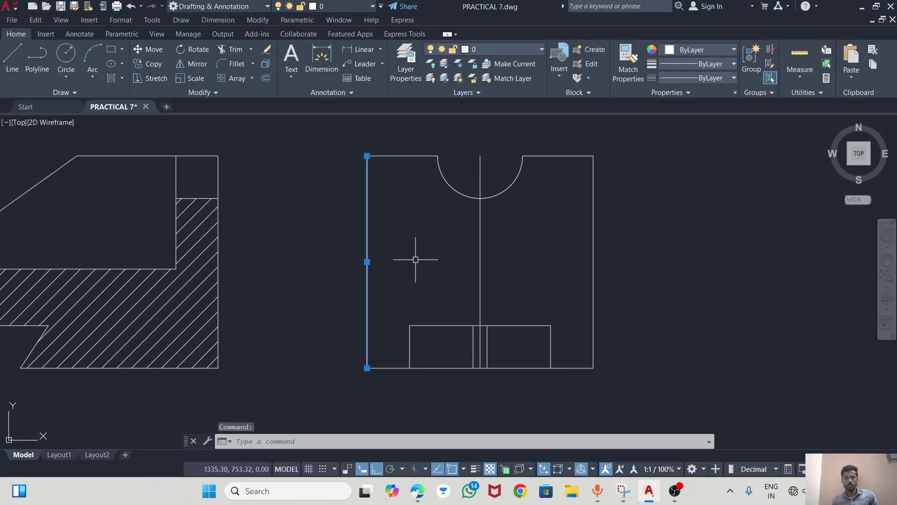
key(Return)
click(377, 368)
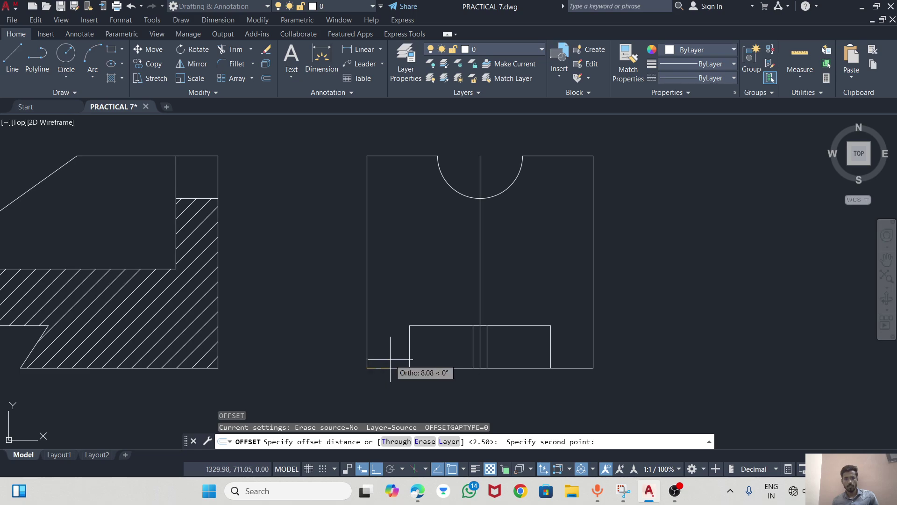
text(10)
key(Return)
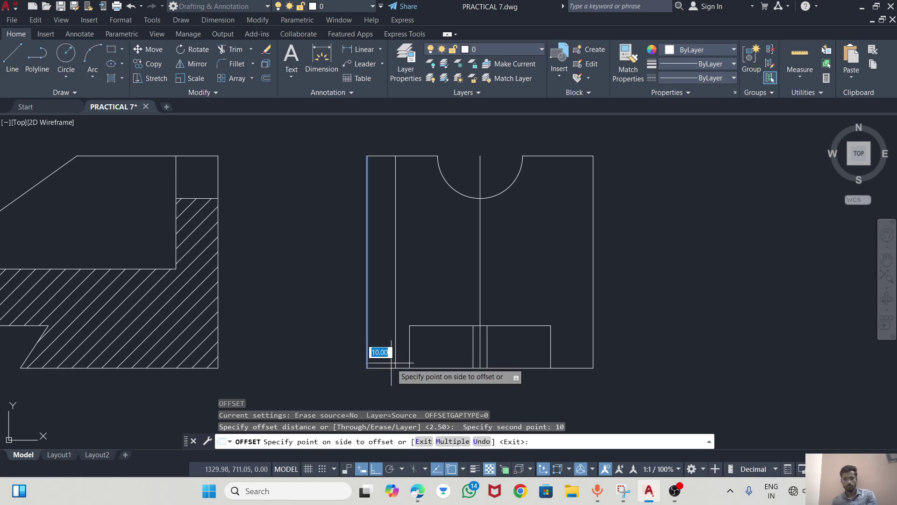
click(392, 365)
click(594, 293)
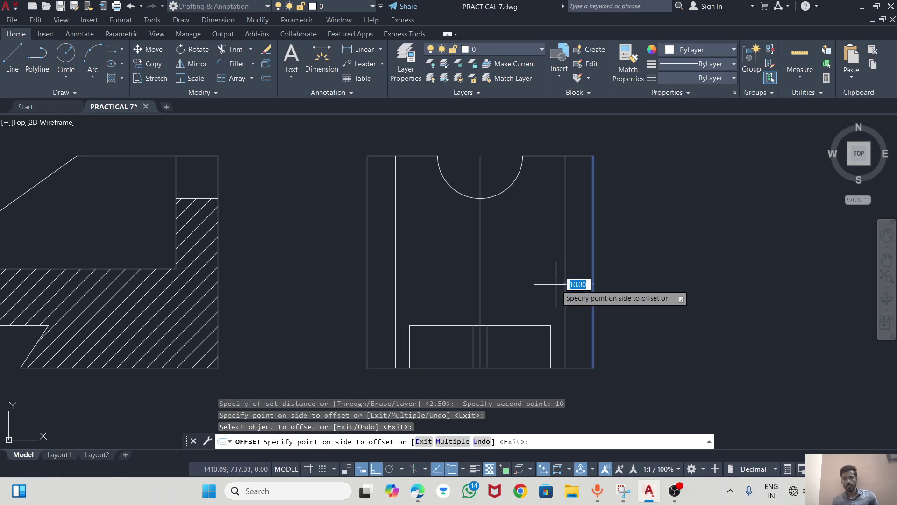
click(538, 269)
Check the reference drawing in Snipping Tool and offset the side view's bottom edge 35 mm upward.
key(alt+Tab)
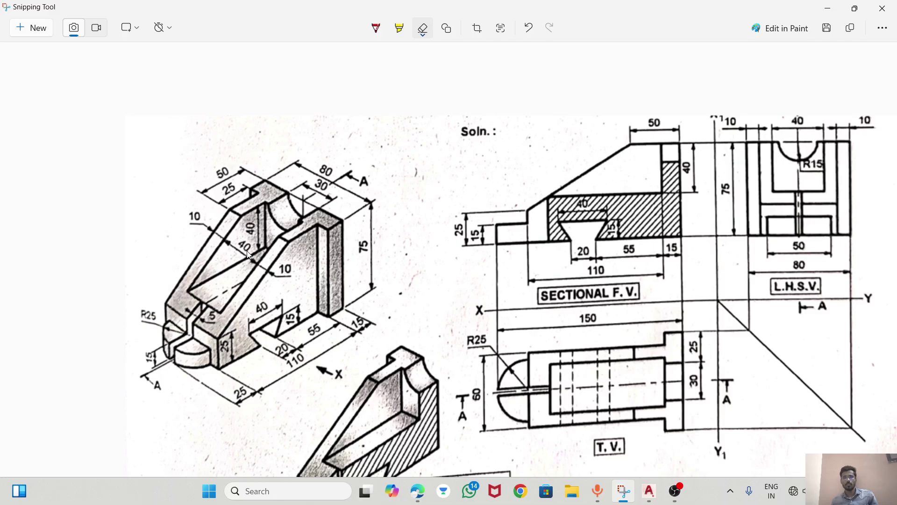
key(alt+Tab)
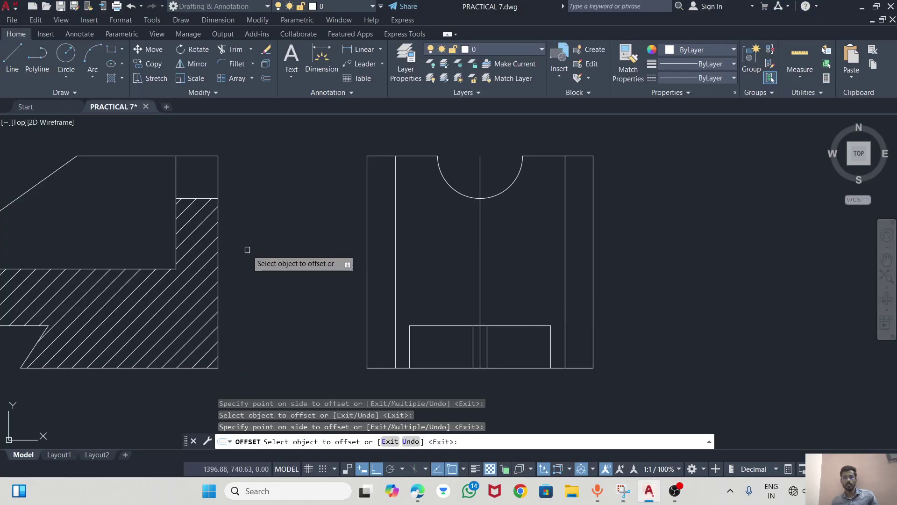
click(442, 368)
text(35)
key(Return)
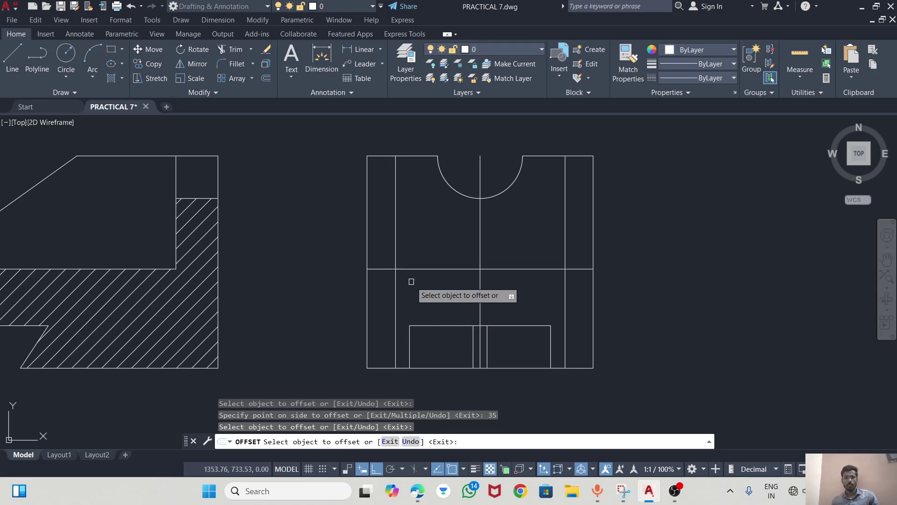
Recheck the heights in the reference drawing and offset the side view's bottom edge 25 mm upward.
key(alt+Tab)
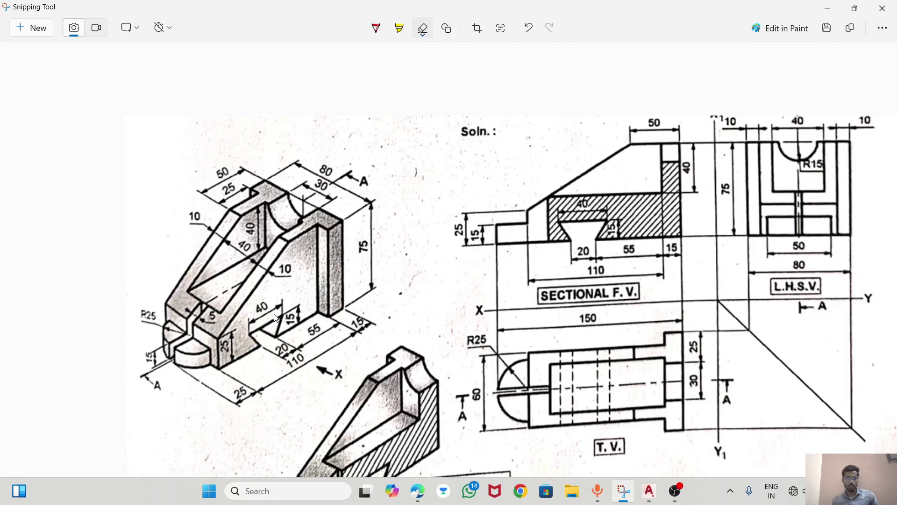
key(alt+Tab)
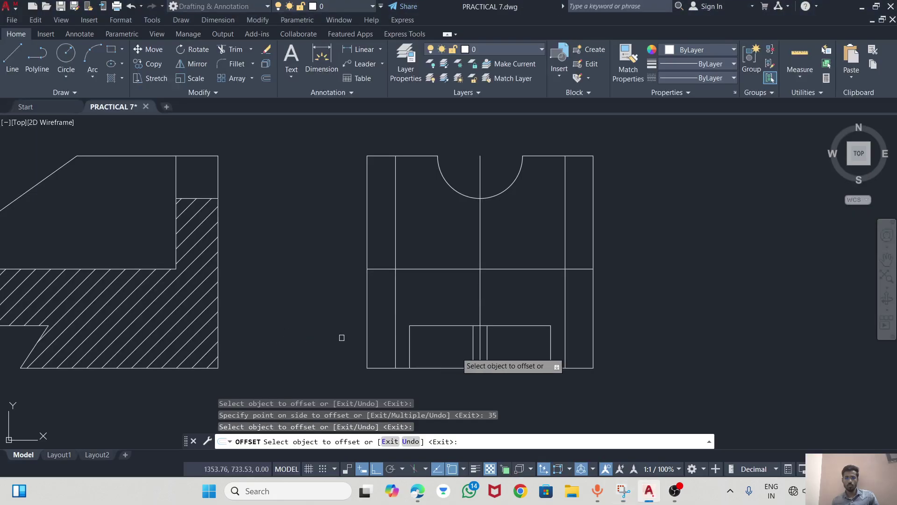
click(437, 368)
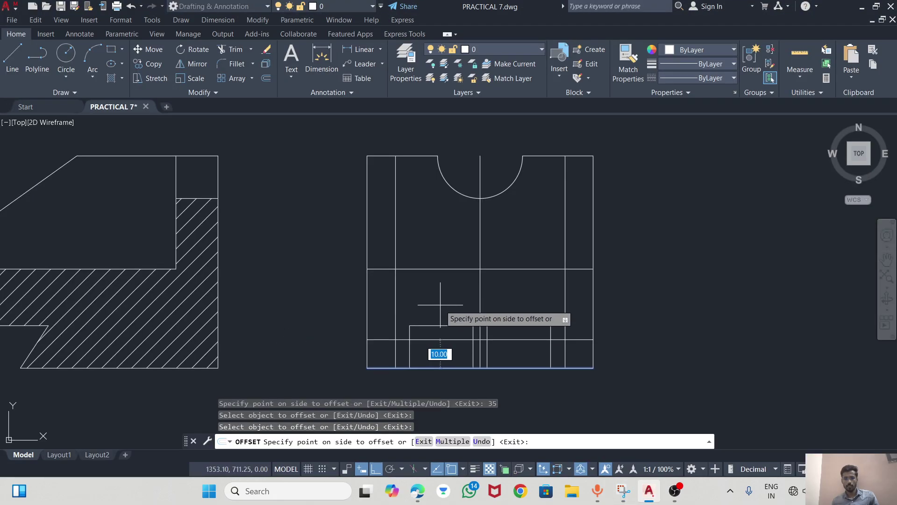
text(25)
key(Return)
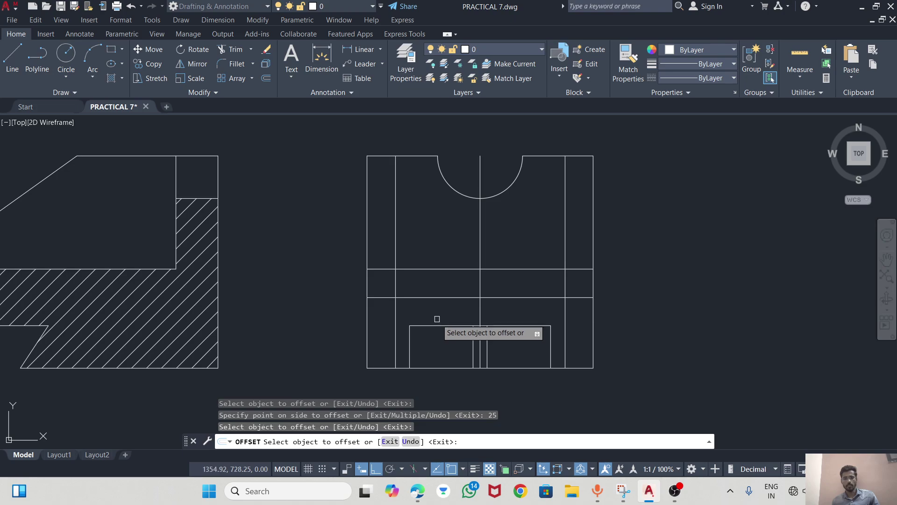
key(Escape)
Trim both offset horizontal lines outside the two inner vertical lines of the side view, comparing with the reference drawing in Snipping Tool.
key(alt+Tab)
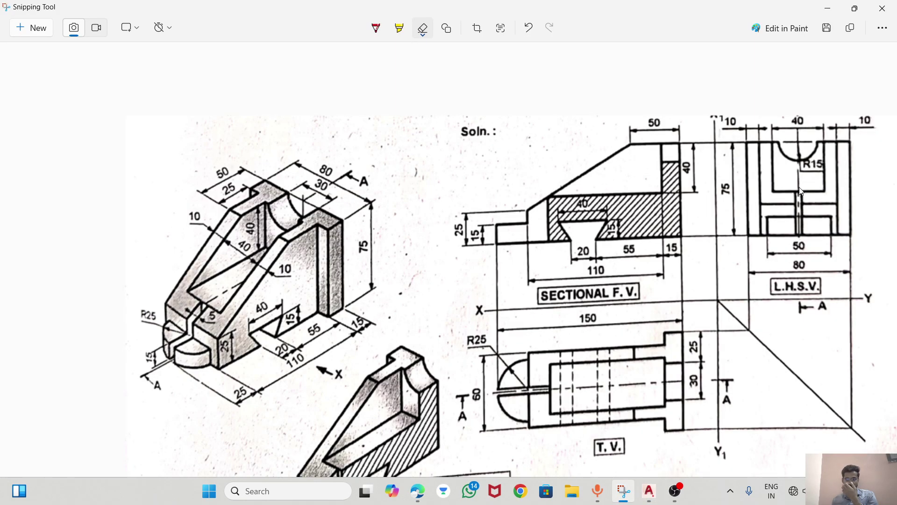
key(alt+Tab)
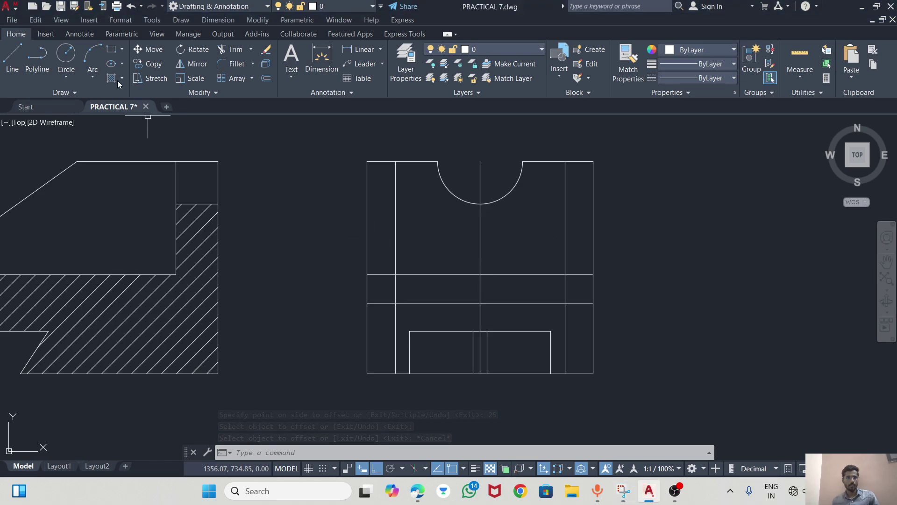
click(221, 51)
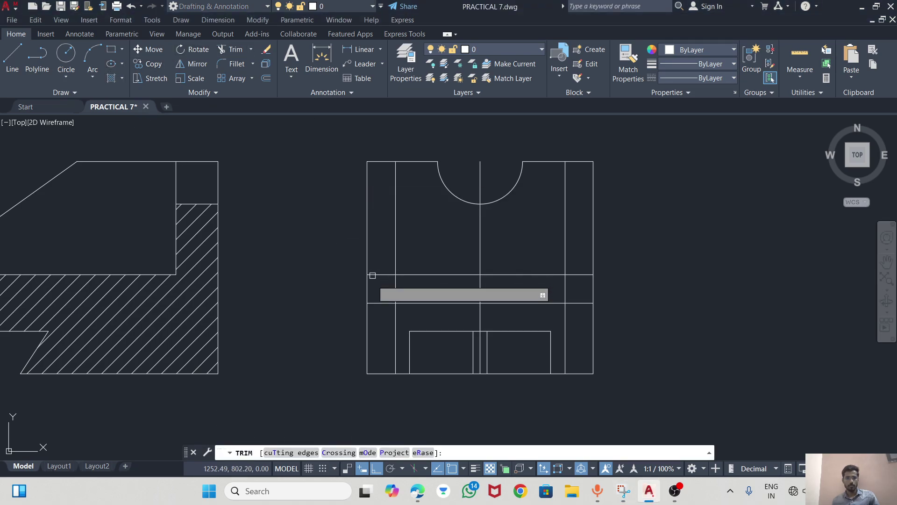
click(381, 303)
click(381, 274)
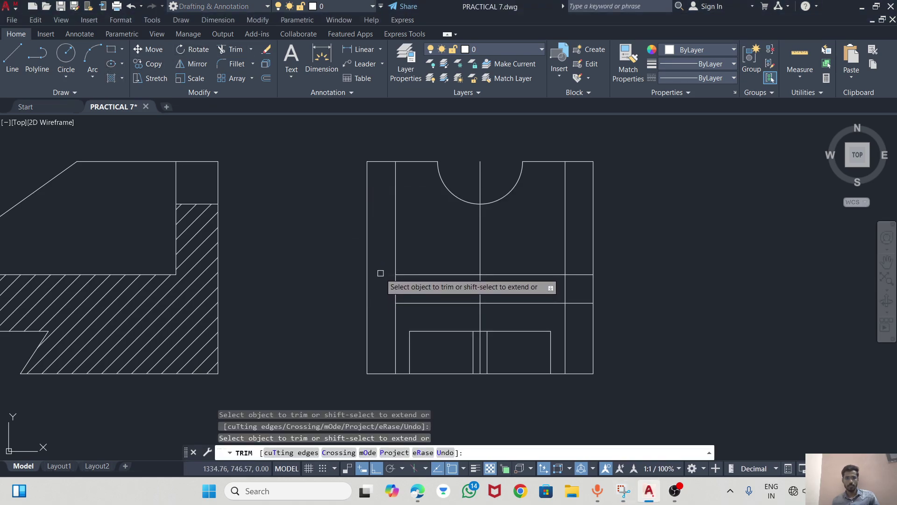
click(576, 302)
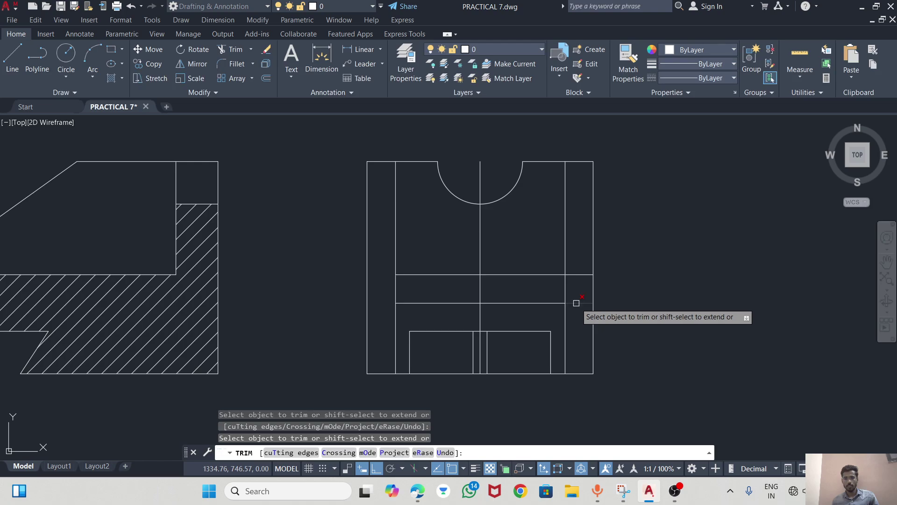
click(581, 274)
key(alt+Tab)
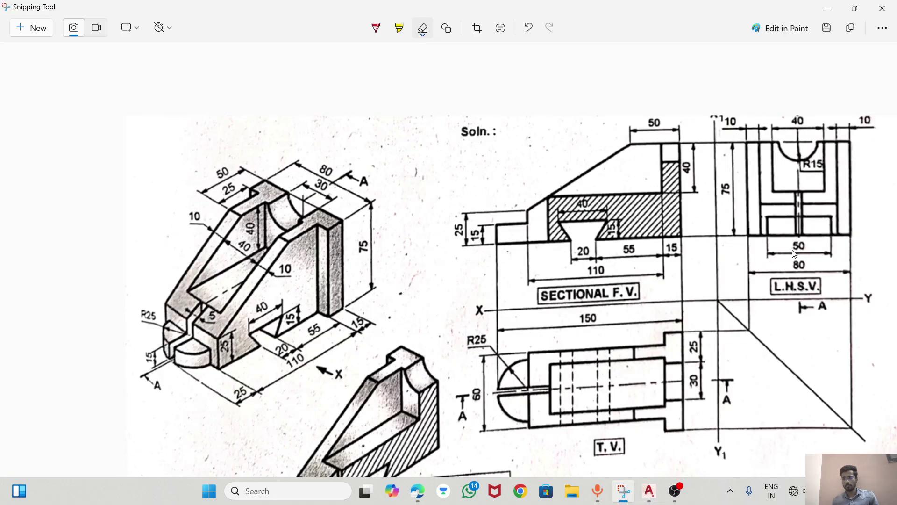
key(alt+Tab)
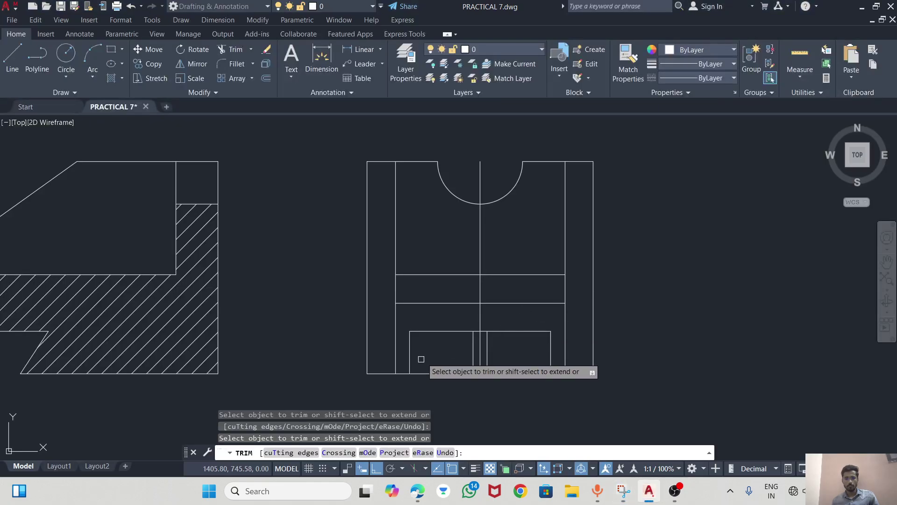
key(alt+Tab)
key(alt+Tab)
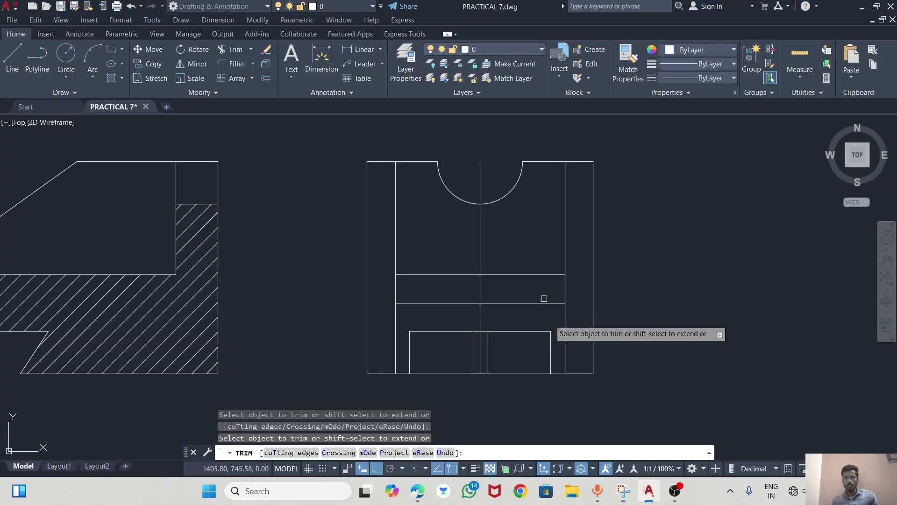
key(Escape)
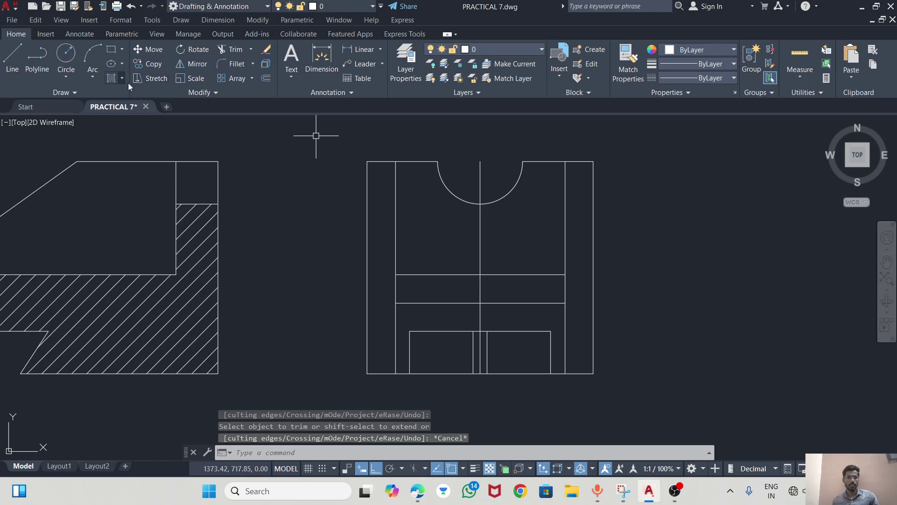
Extend both narrow slot lines up to the horizontal line 35 mm above the side view's base, checking against the reference drawing.
text(EX)
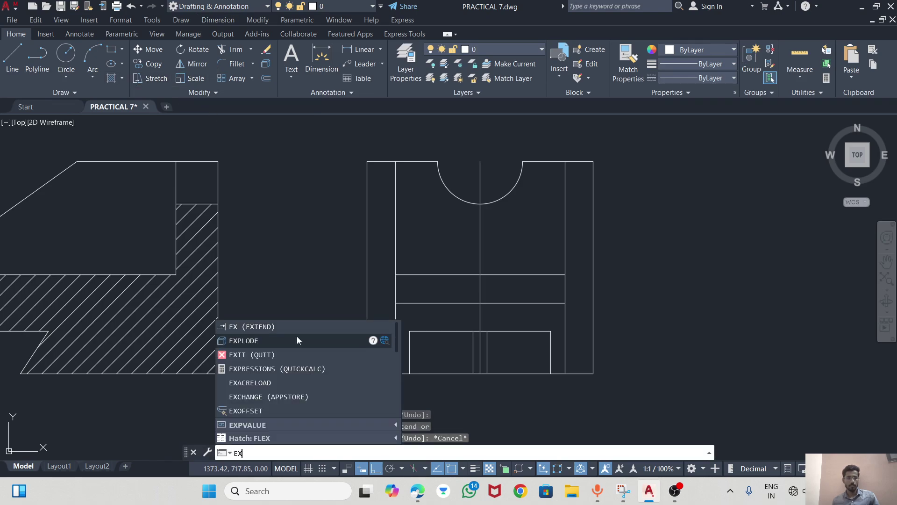
click(259, 327)
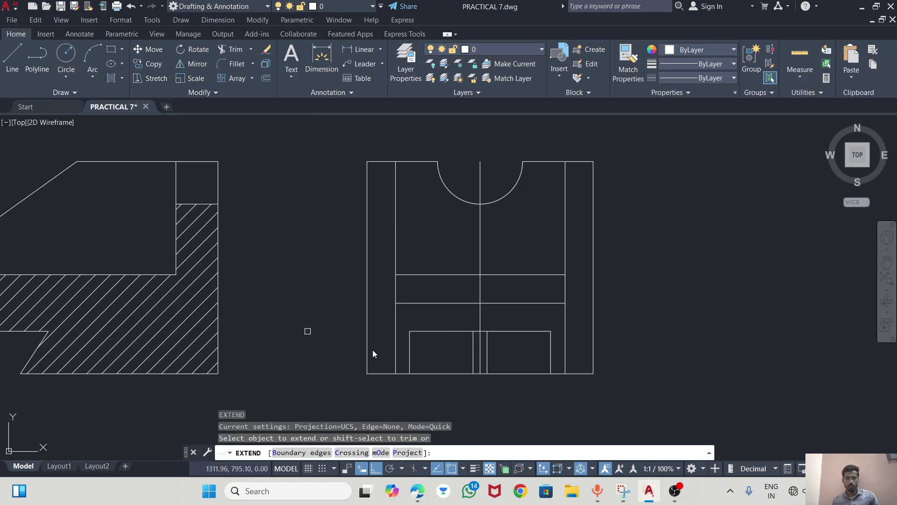
click(474, 347)
click(487, 343)
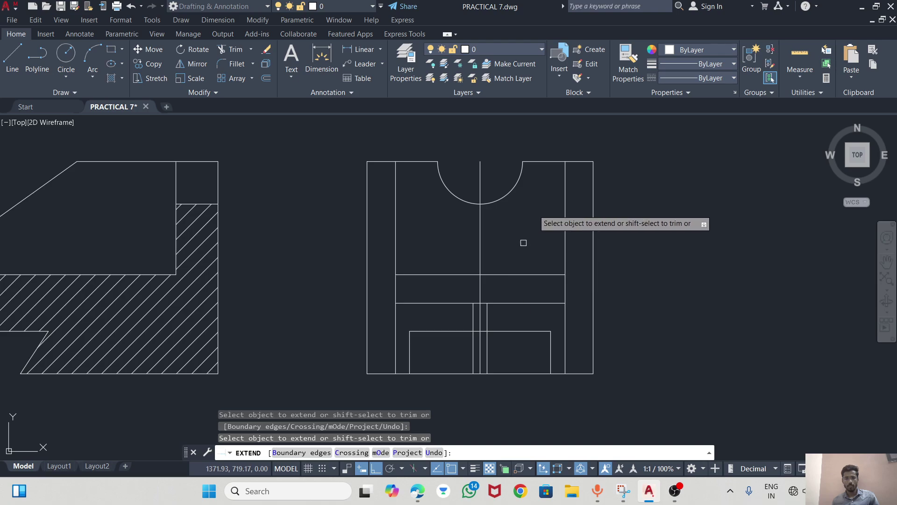
scroll(524, 242, down, 2)
key(alt+Tab)
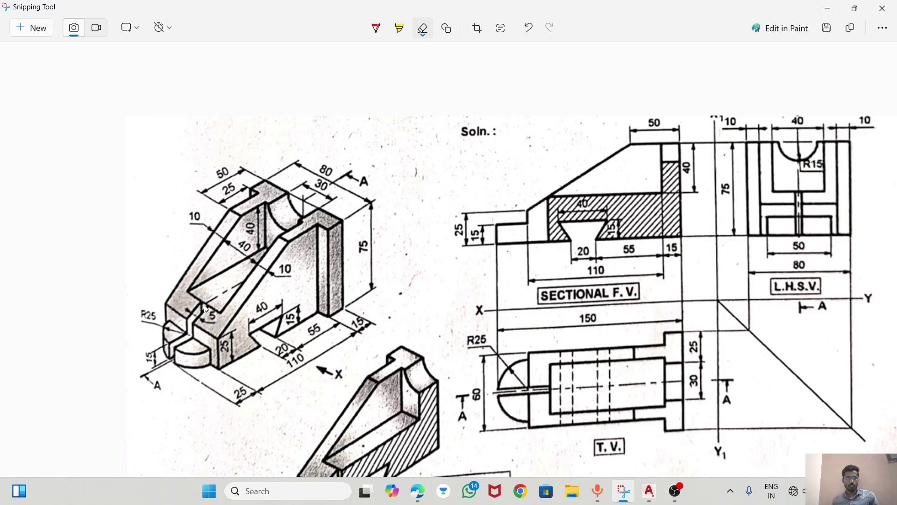
key(alt+Tab)
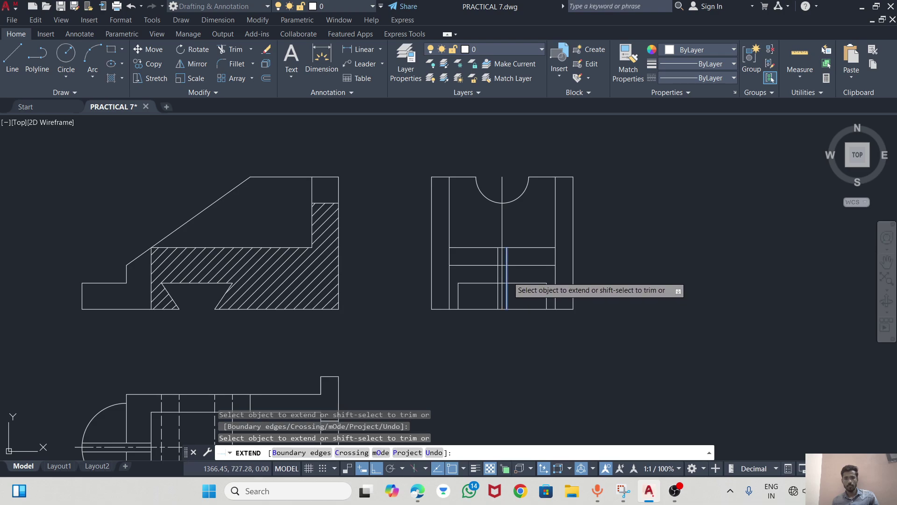
key(Escape)
key(alt+Tab)
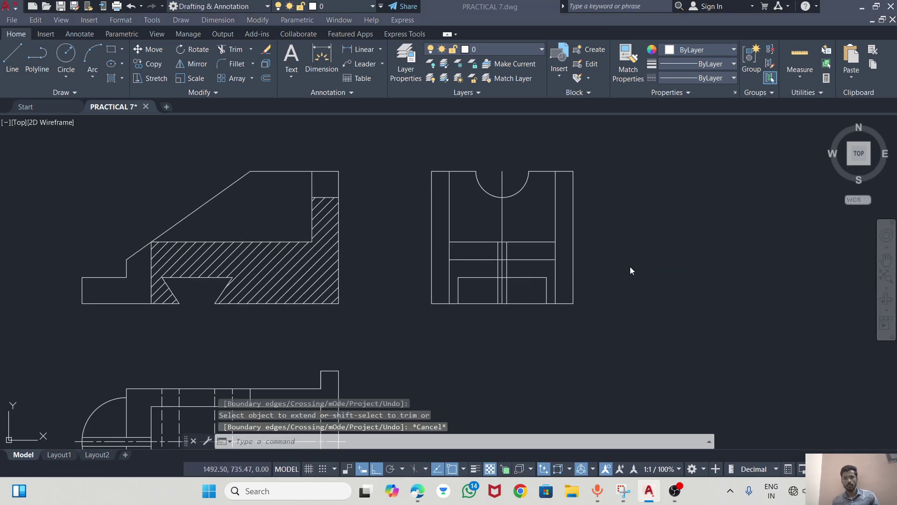
Trim the horizontal line 25 mm above the side view's base and the base block's top edge between the two narrow slot lines.
key(alt+Tab)
scroll(597, 254, up, 5)
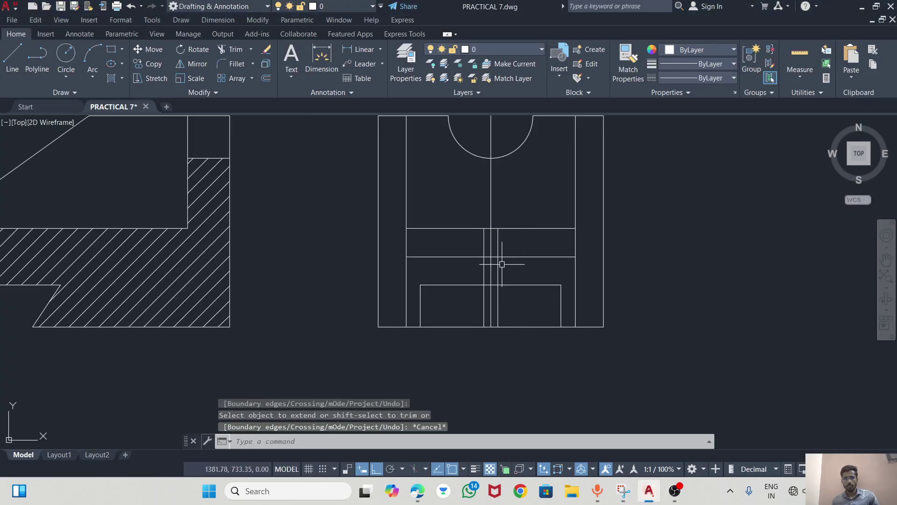
click(222, 50)
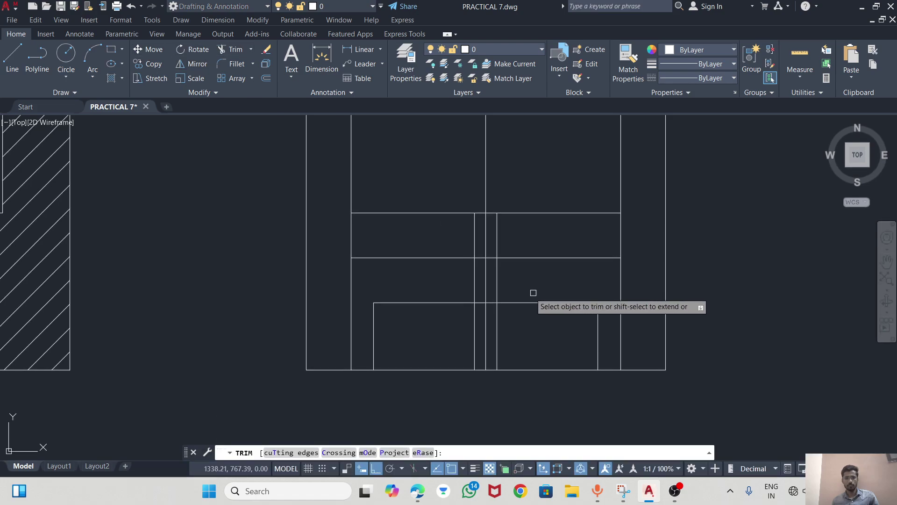
click(481, 257)
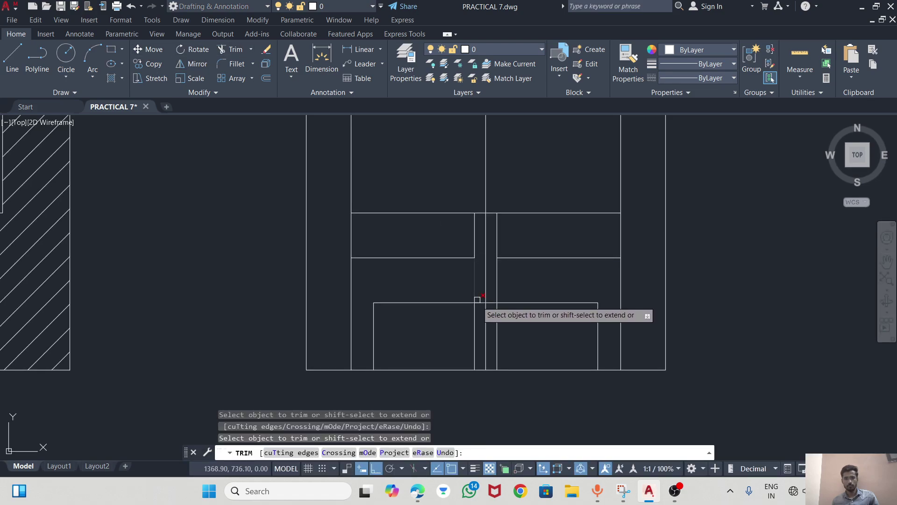
key(ctrl+z)
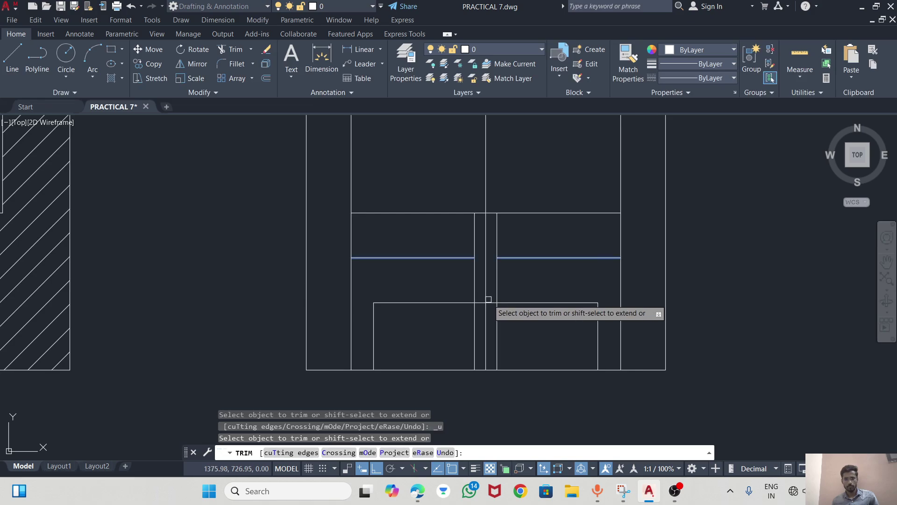
scroll(486, 303, up, 5)
mouse_move(462, 313)
mouse_down()
mouse_move(489, 309)
mouse_move(463, 314)
mouse_move(461, 298)
mouse_up()
scroll(495, 309, down, 6)
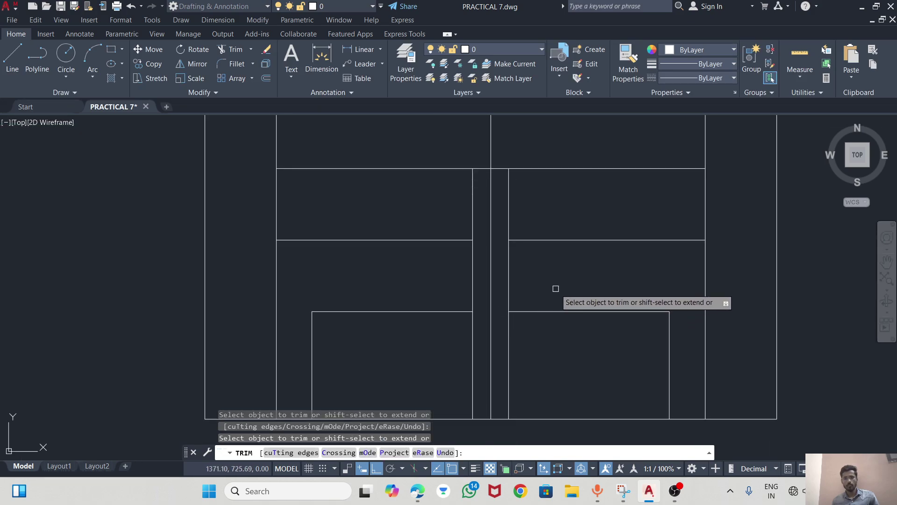
key(Escape)
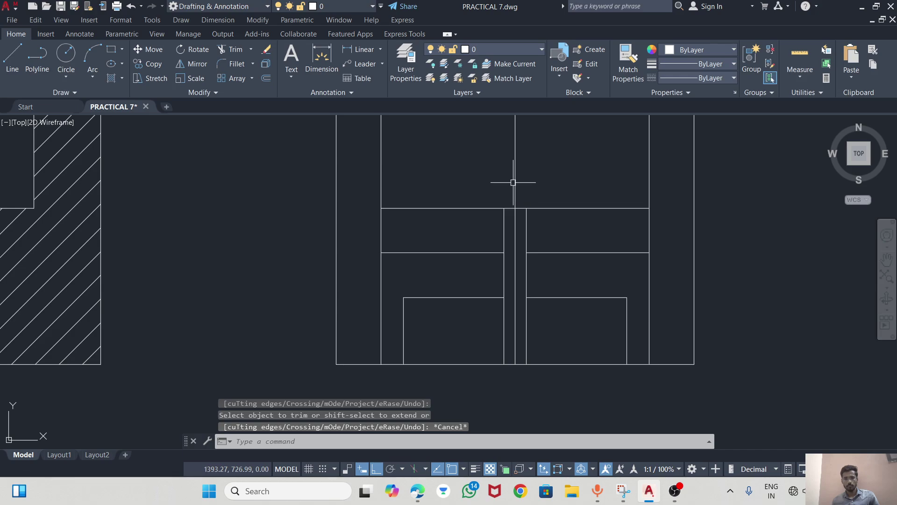
Stretch the lower end of the side view's vertical centre line slightly below the bottom edge.
click(517, 184)
click(515, 364)
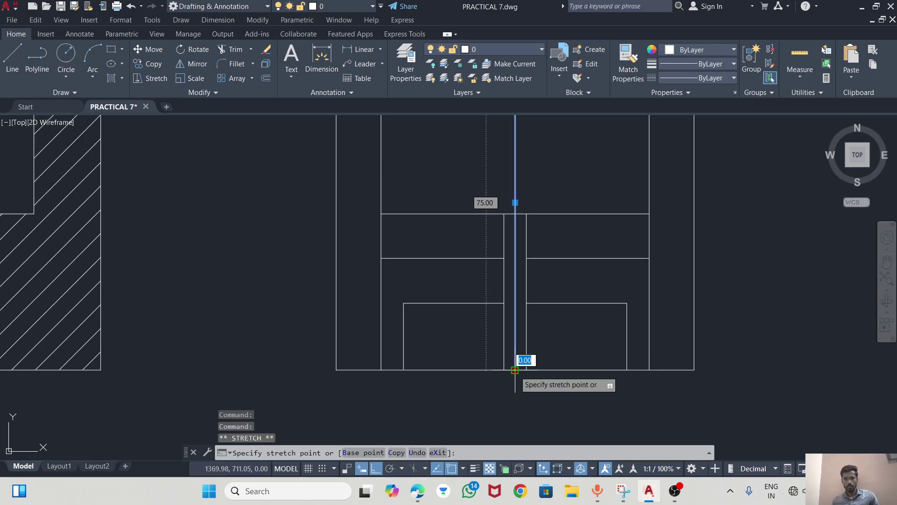
key(Escape)
scroll(515, 386, down, 3)
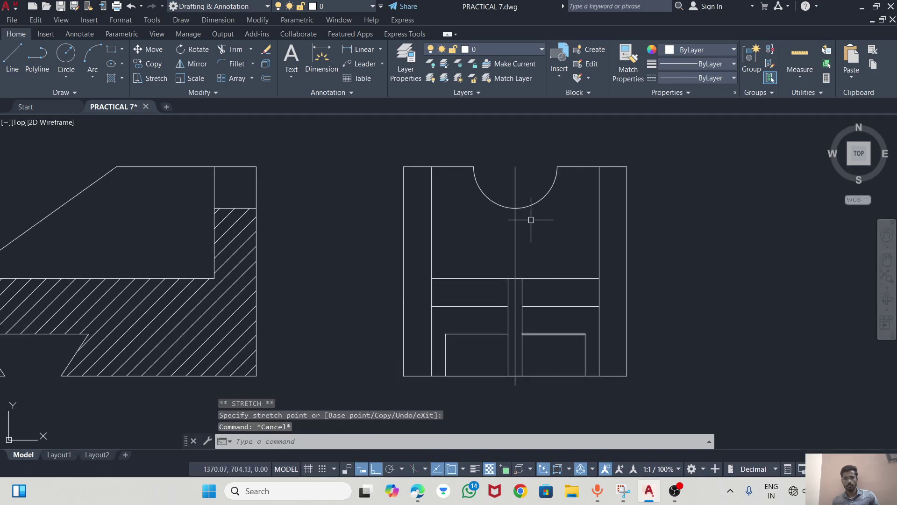
Set the side view's vertical centre line to colour Cyan and linetype AM_ISO08W050.
click(517, 192)
click(686, 78)
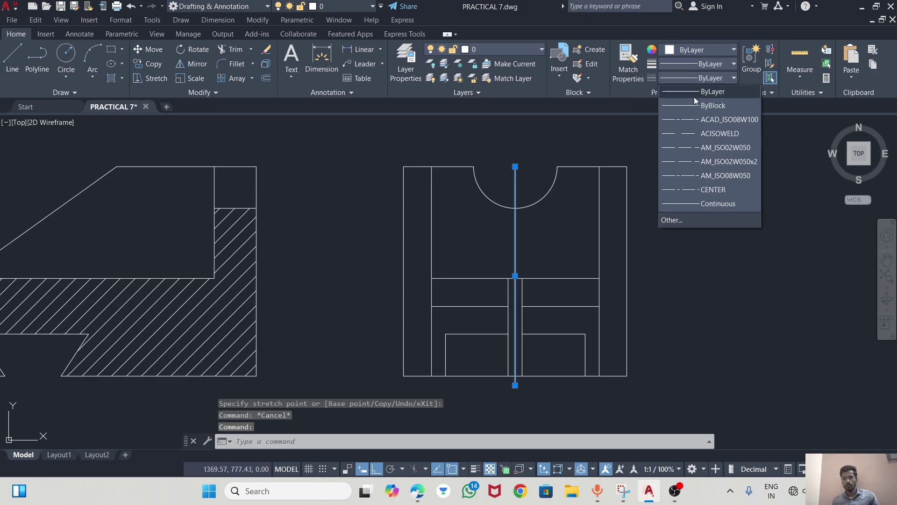
click(687, 190)
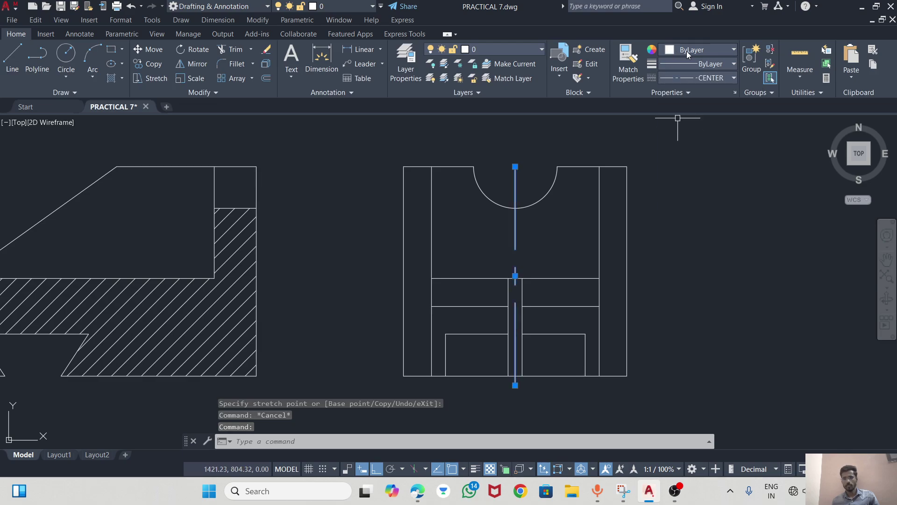
click(686, 51)
click(702, 168)
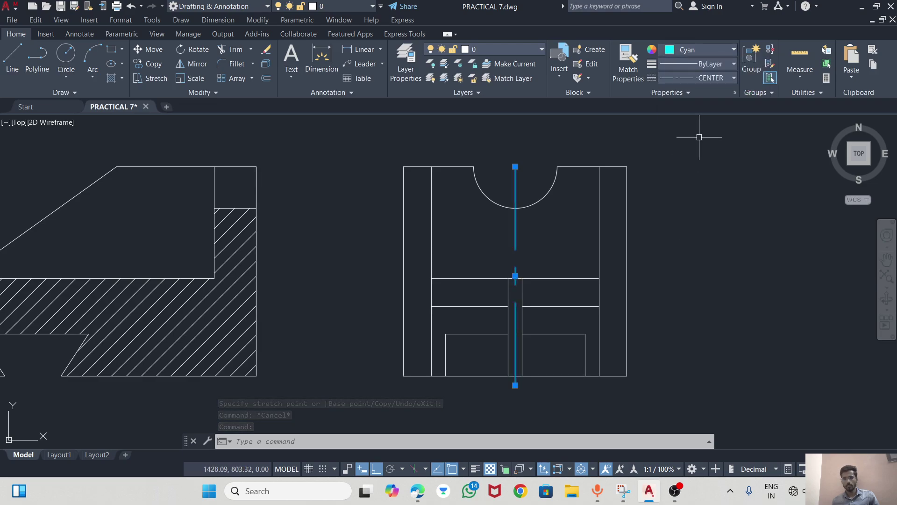
click(695, 78)
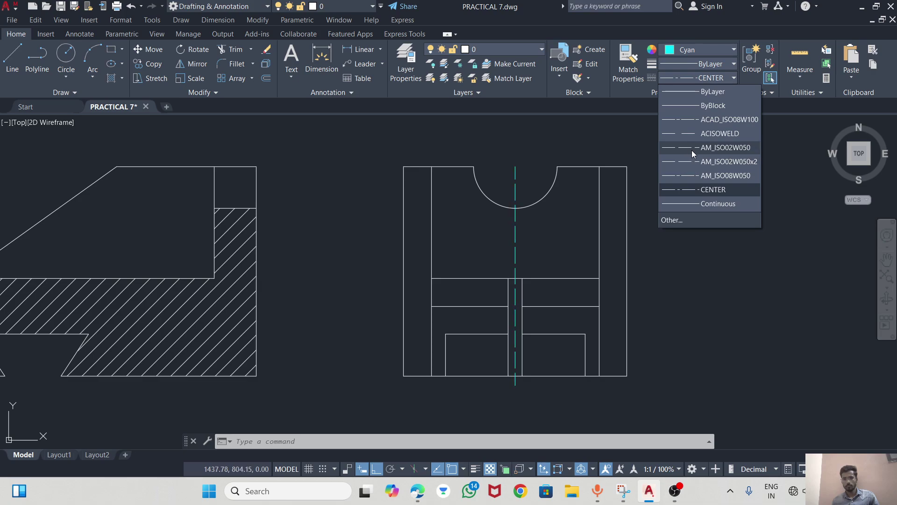
click(690, 176)
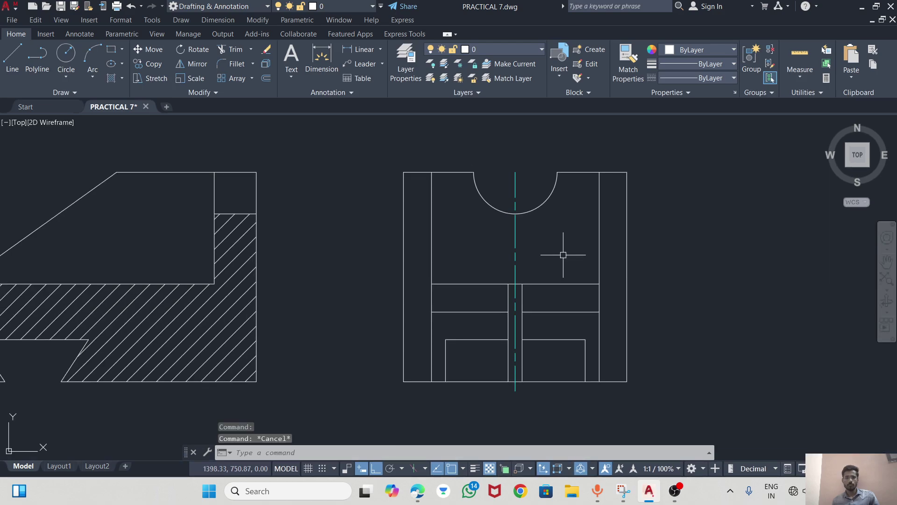
Compare the three drawn views and their required dimensions with the reference drawing in Snipping Tool.
key(alt+Tab)
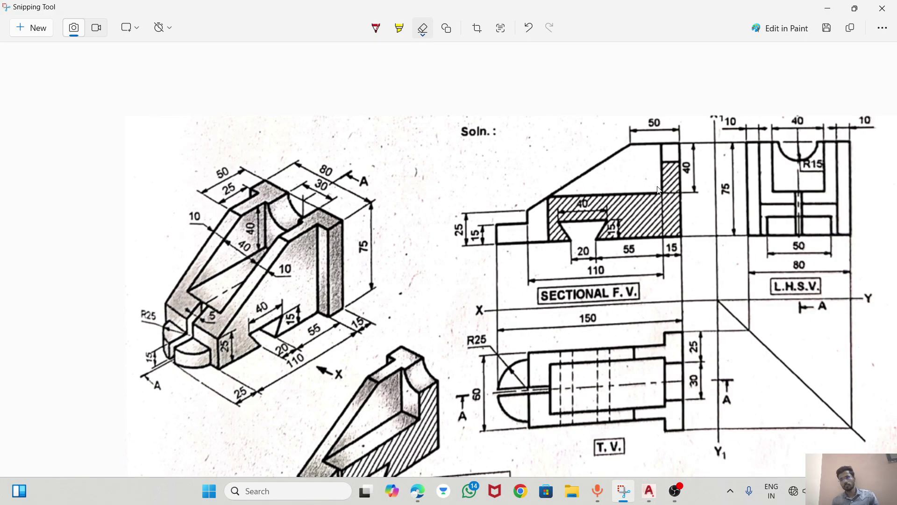
key(alt+Tab)
key(alt+Tab)
key(alt+Tab)
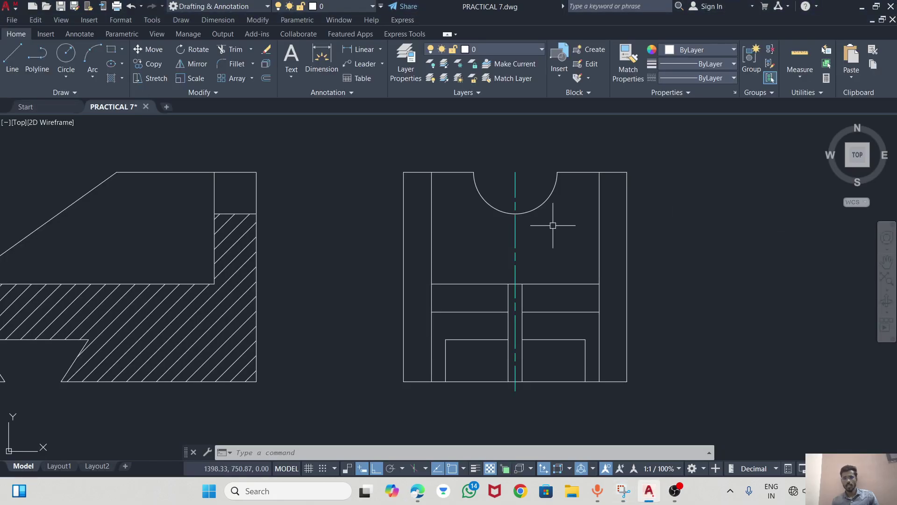
scroll(528, 204, down, 4)
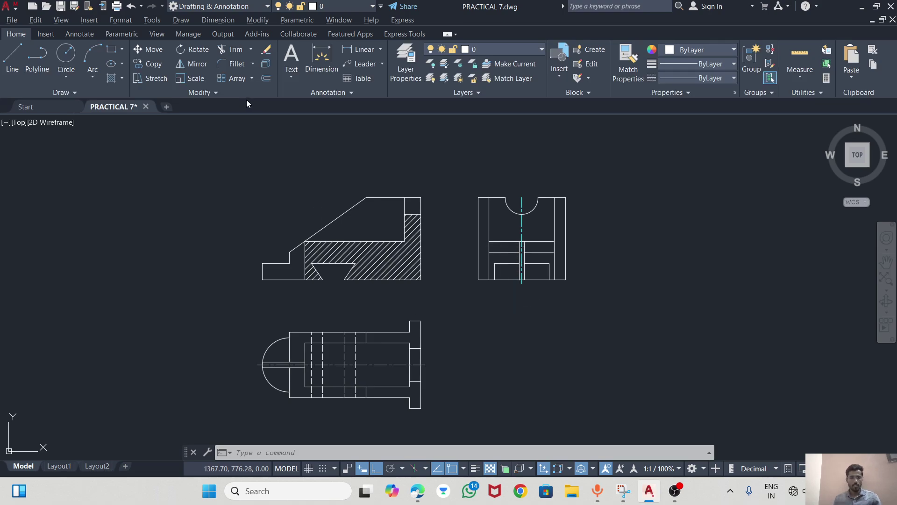
key(alt+Tab)
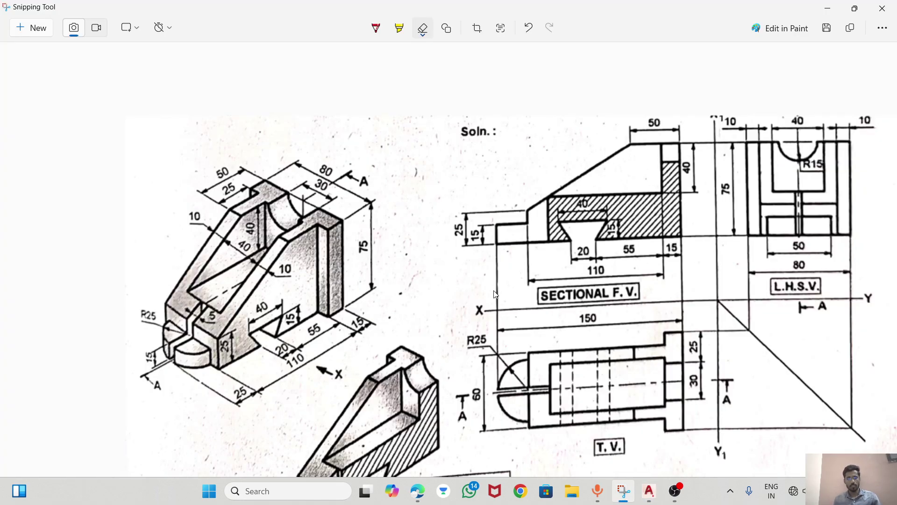
key(alt+Tab)
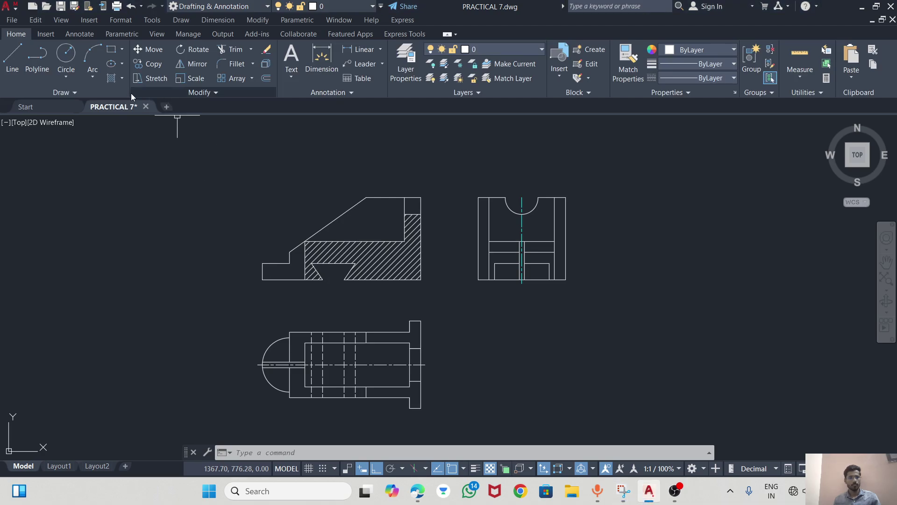
Dimension the overall base length of the sectional front view, placing the dimension between the front and top views.
click(329, 59)
click(420, 279)
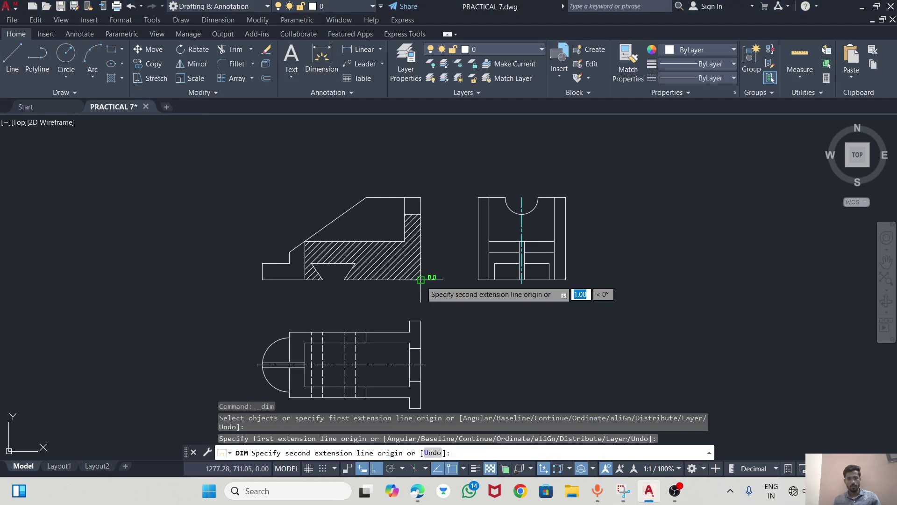
click(262, 281)
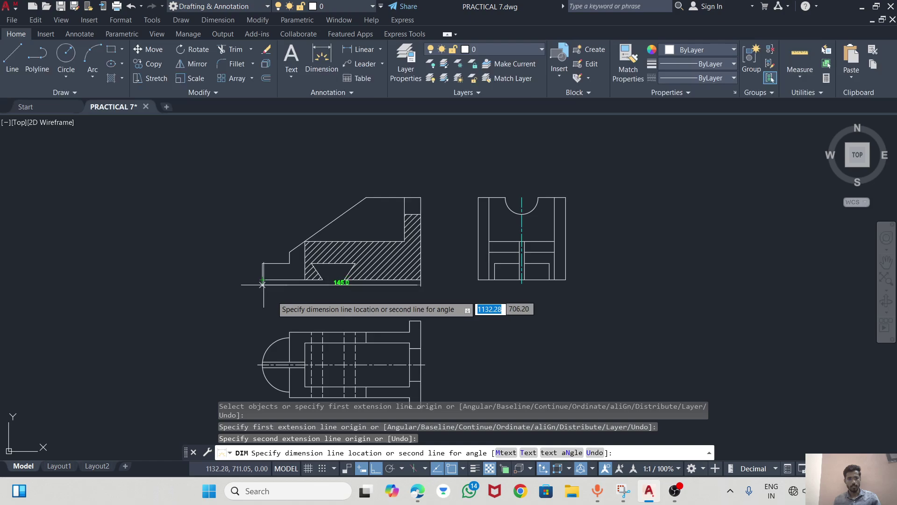
click(303, 317)
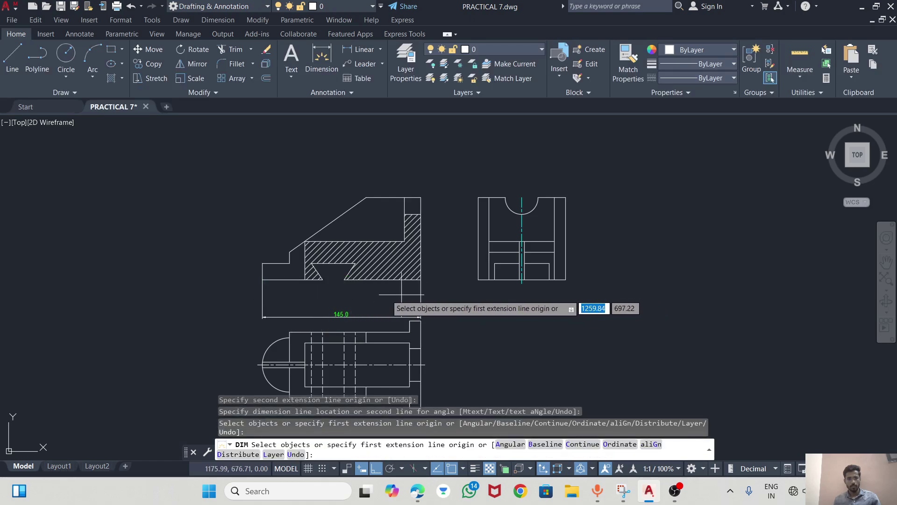
Dimension the dovetail slot's bottom opening below the base and its upper width just above the slot.
scroll(401, 295, up, 2)
click(344, 279)
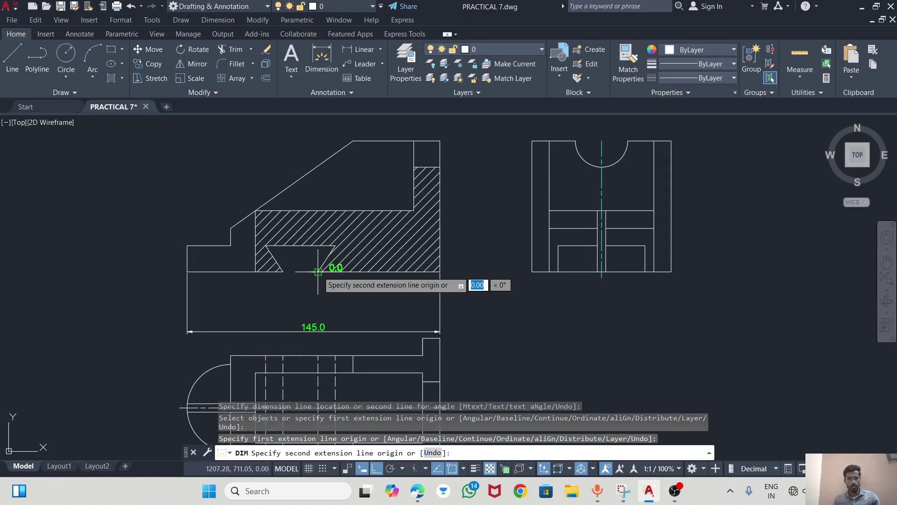
click(283, 271)
click(299, 285)
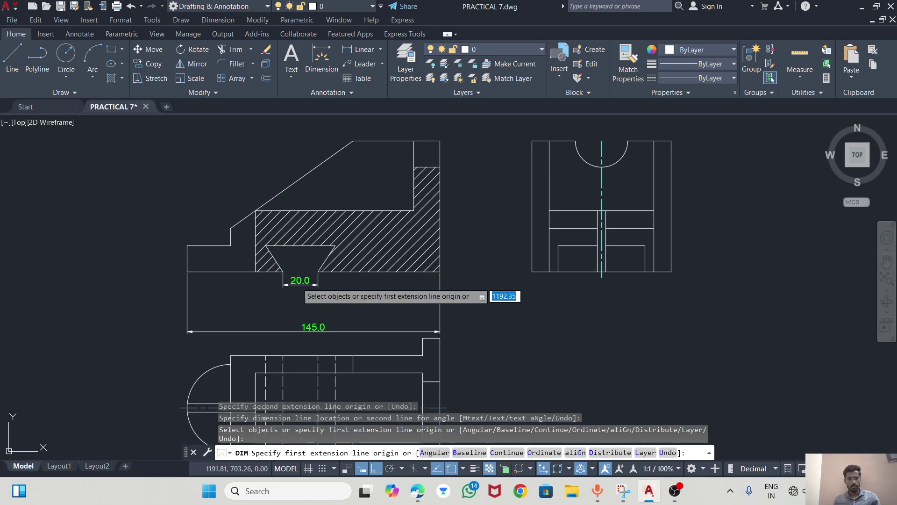
click(335, 245)
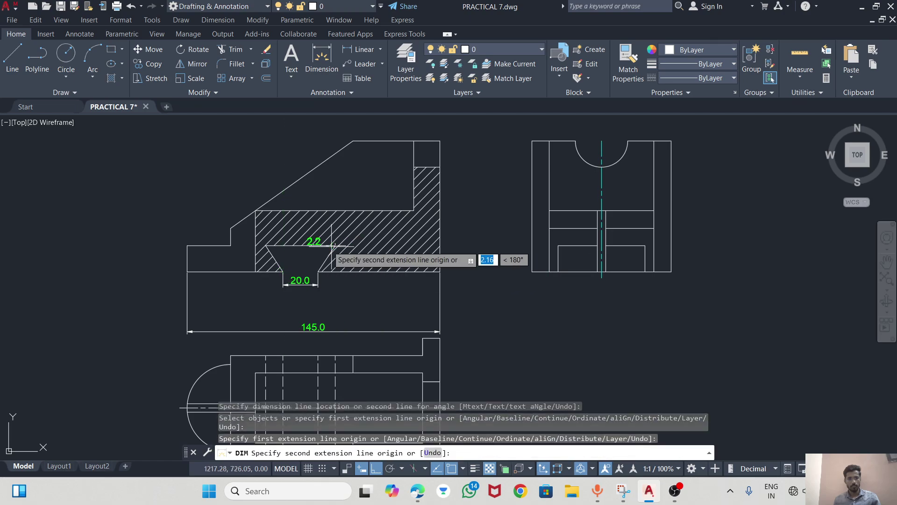
click(265, 246)
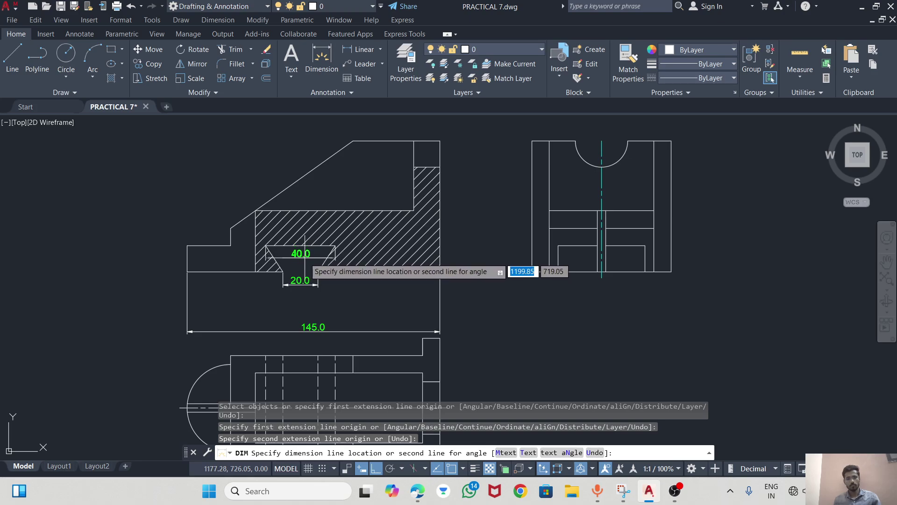
click(316, 238)
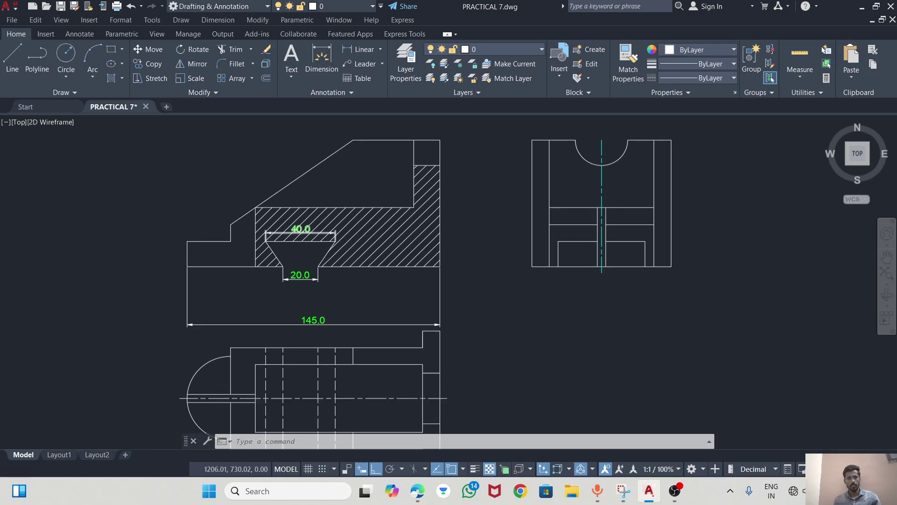
Check the reference drawing, then dimension the front view's upright wall thickness just above its top edge.
key(alt+Tab)
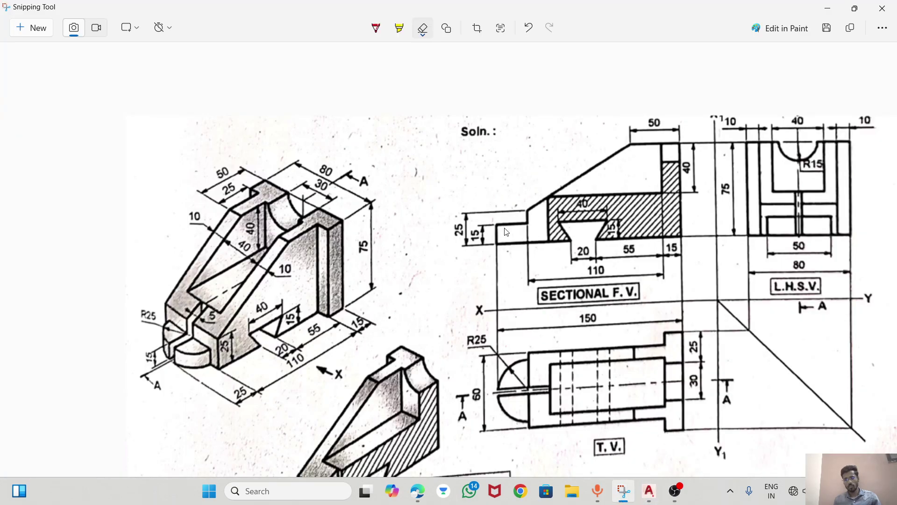
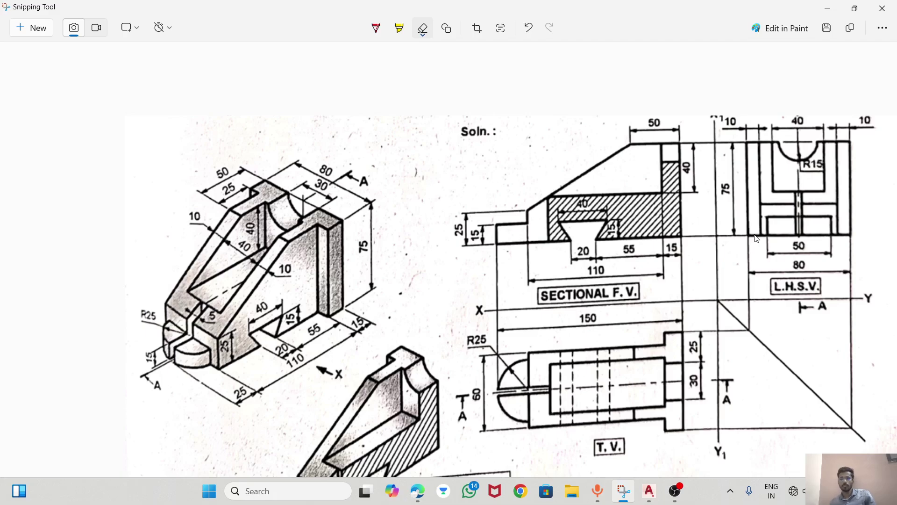
key(alt+Tab)
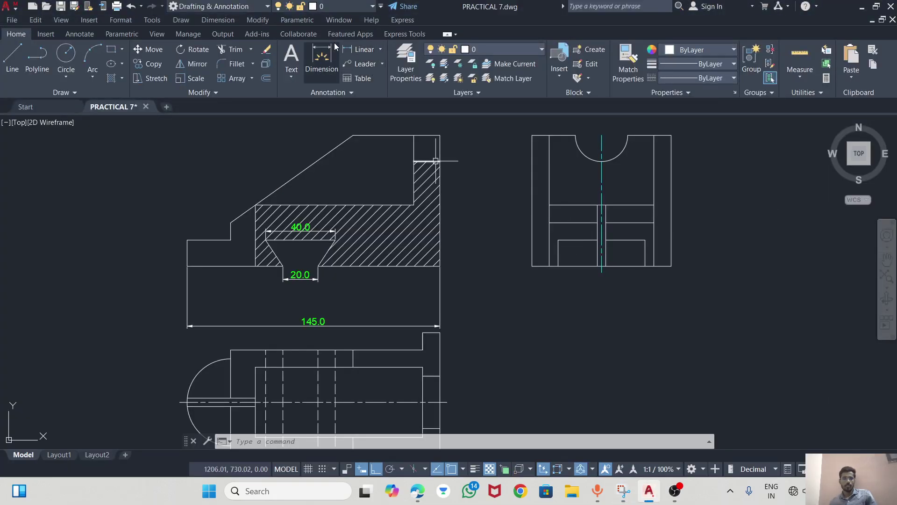
click(321, 50)
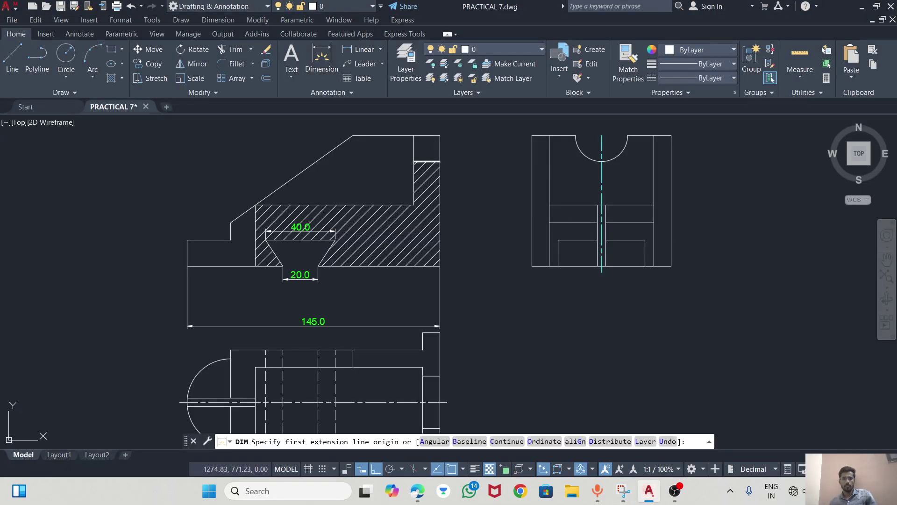
click(440, 135)
click(414, 135)
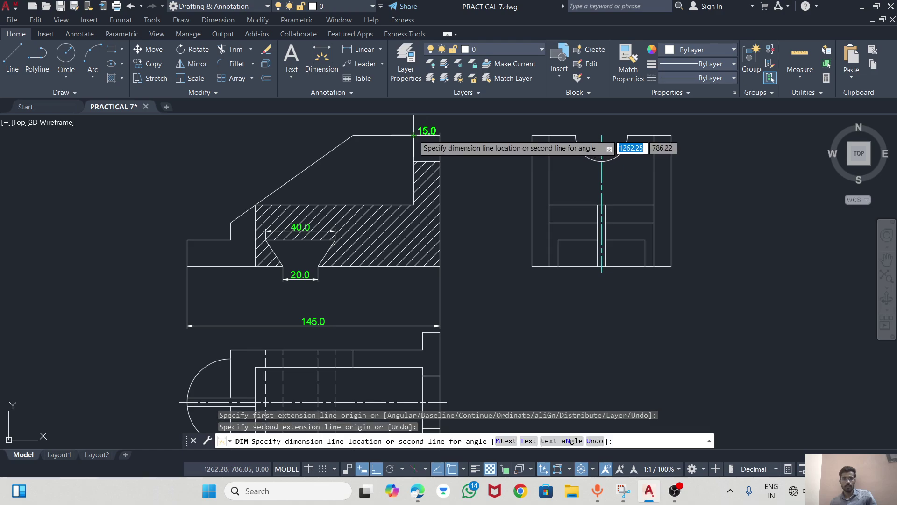
click(421, 125)
Dimension the full top edge of the front view, placing the dimension above the wall thickness dimension.
scroll(432, 207, down, 2)
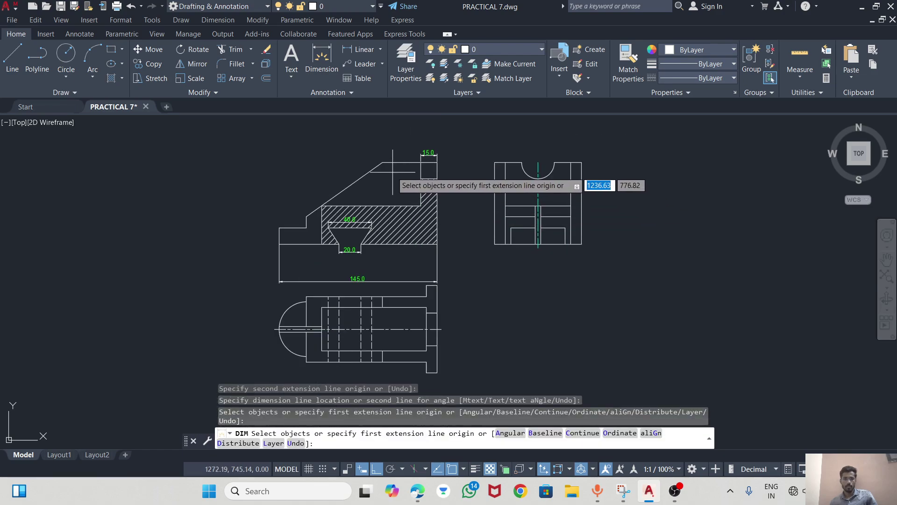
click(382, 162)
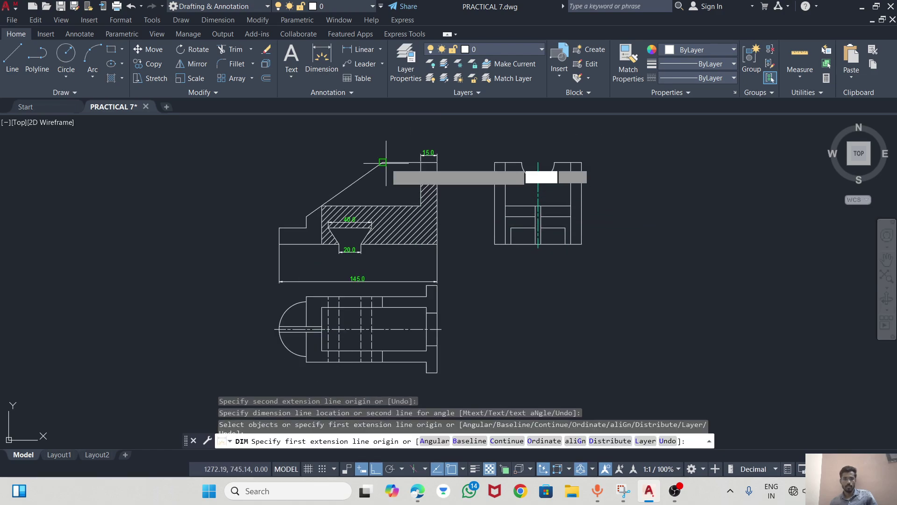
click(437, 162)
click(421, 138)
text(c)
key(Return)
scroll(421, 139, up, 2)
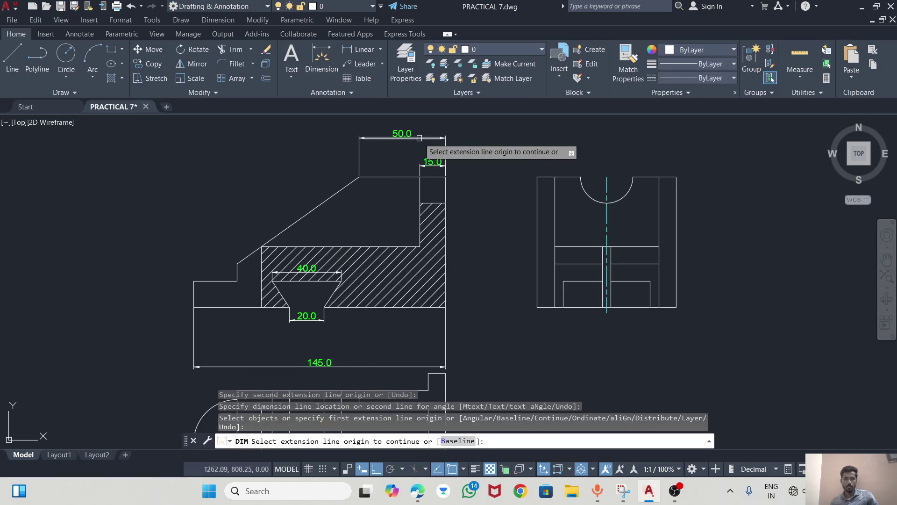
key(Escape)
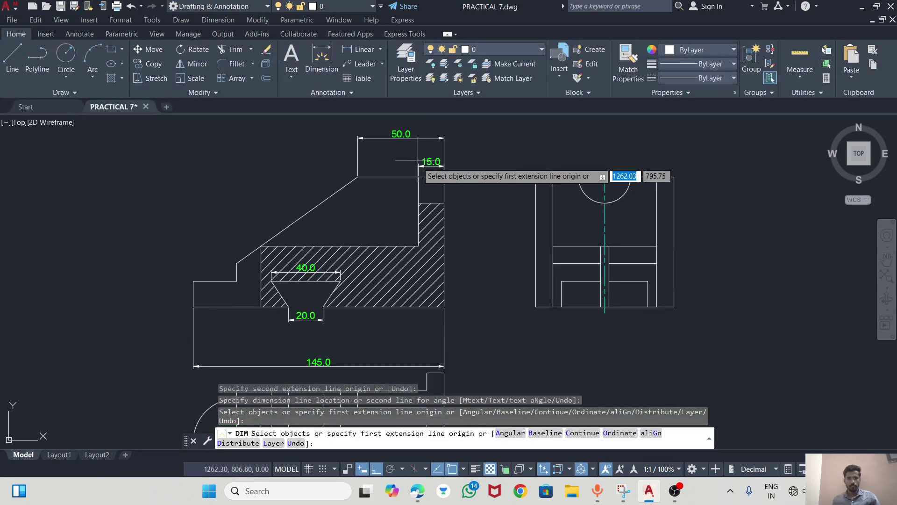
Dimension the full width of the top view's end flange, placing the dimension to the right of the view.
scroll(419, 172, down, 2)
scroll(429, 362, up, 2)
scroll(429, 266, down, 2)
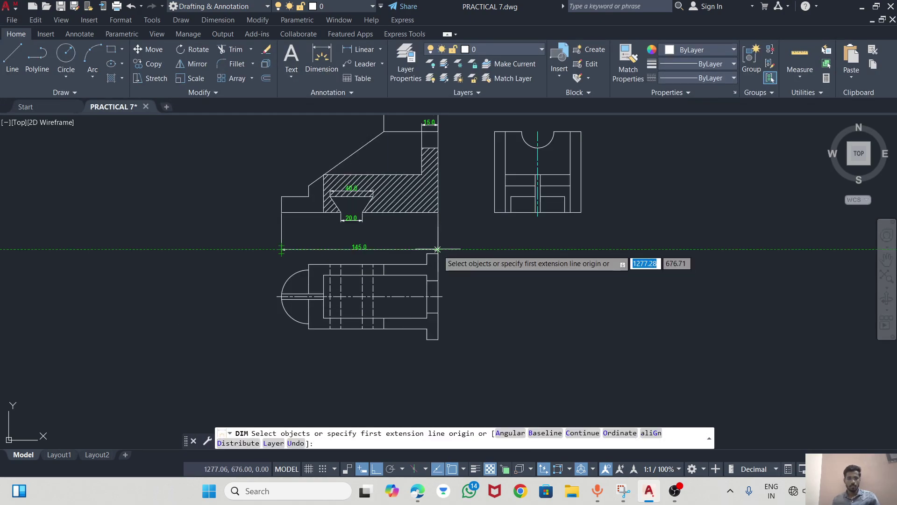
scroll(429, 264, up, 4)
click(430, 259)
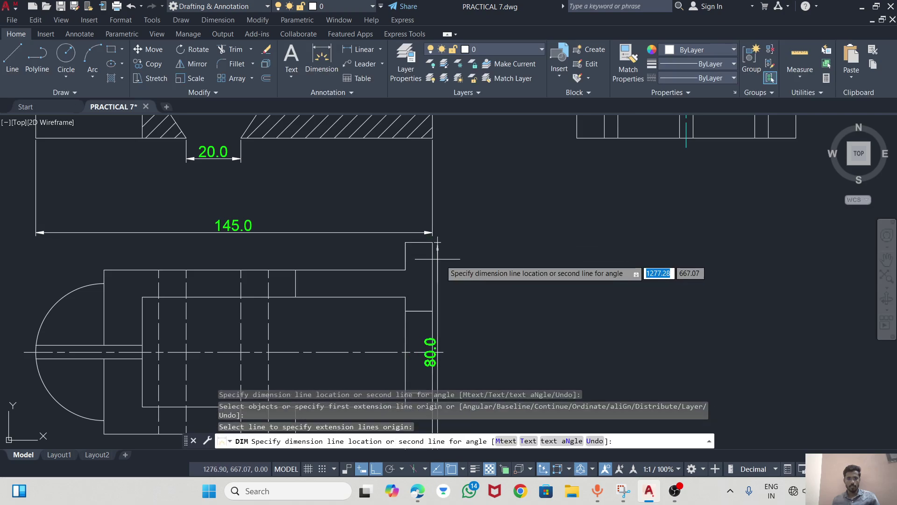
click(489, 269)
Dimension the overall base width of the side view, placing the dimension just below its bottom edge.
scroll(541, 262, down, 2)
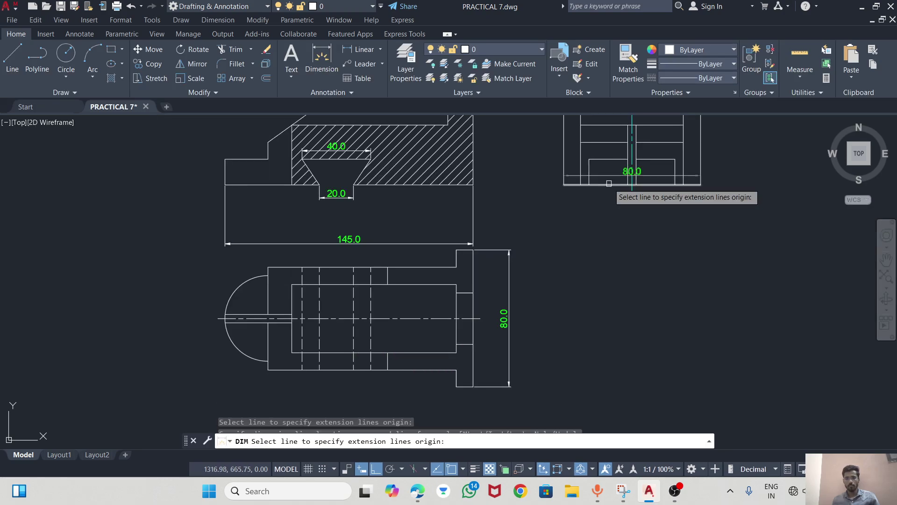
click(606, 185)
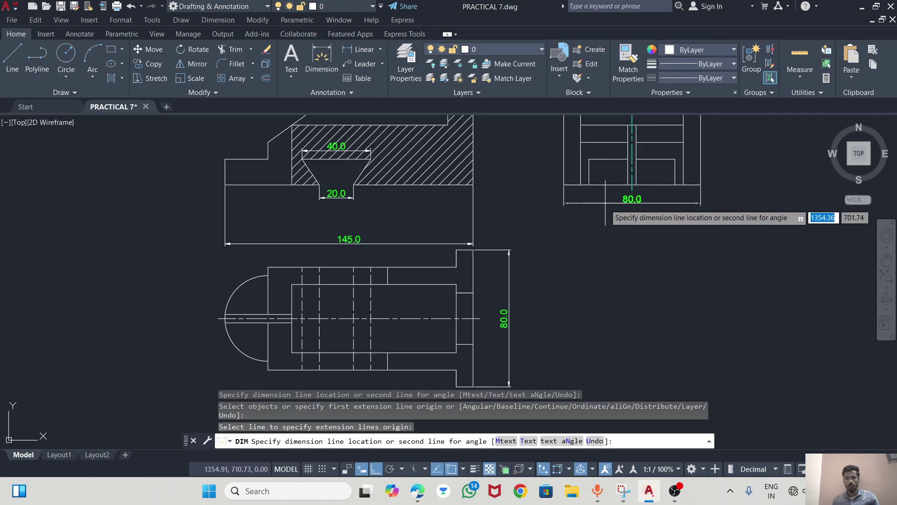
click(607, 206)
scroll(598, 273, down, 2)
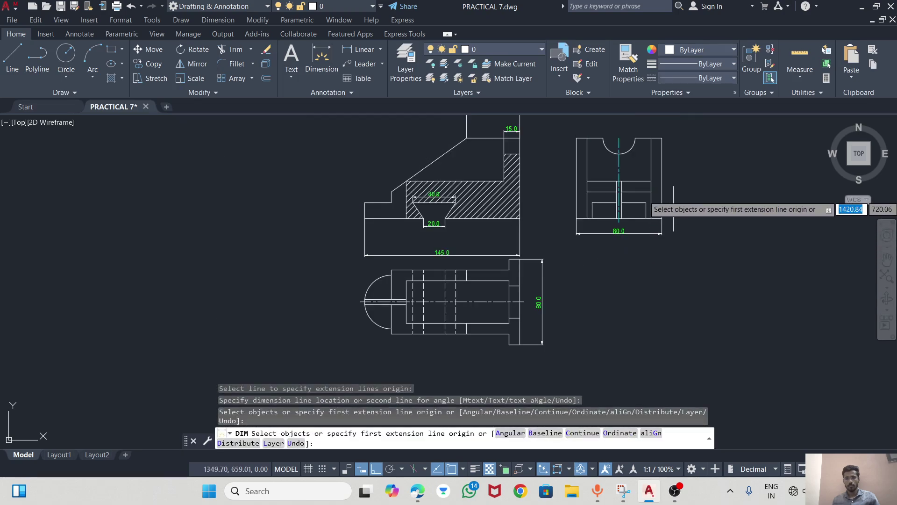
Dimension the side view's overall height to its right, and add a radius dimension inside its semicircular notch.
click(661, 138)
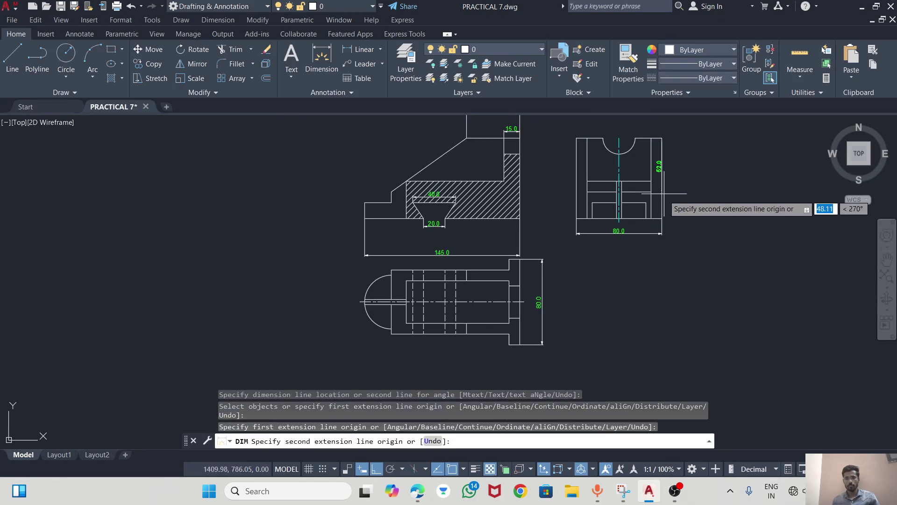
click(662, 219)
click(692, 200)
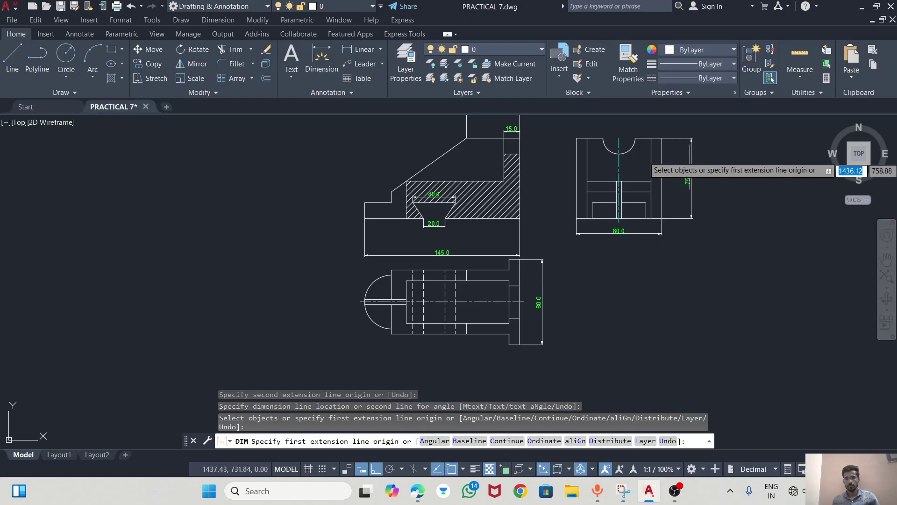
click(629, 150)
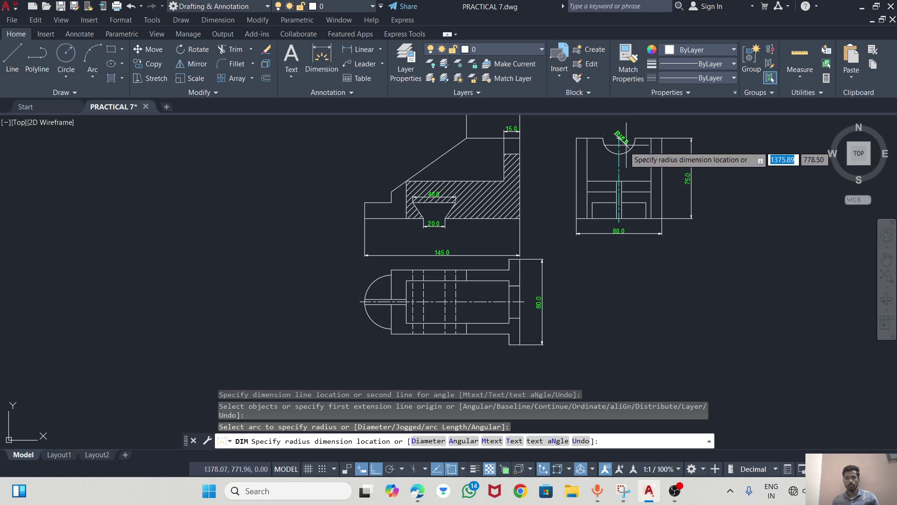
click(624, 142)
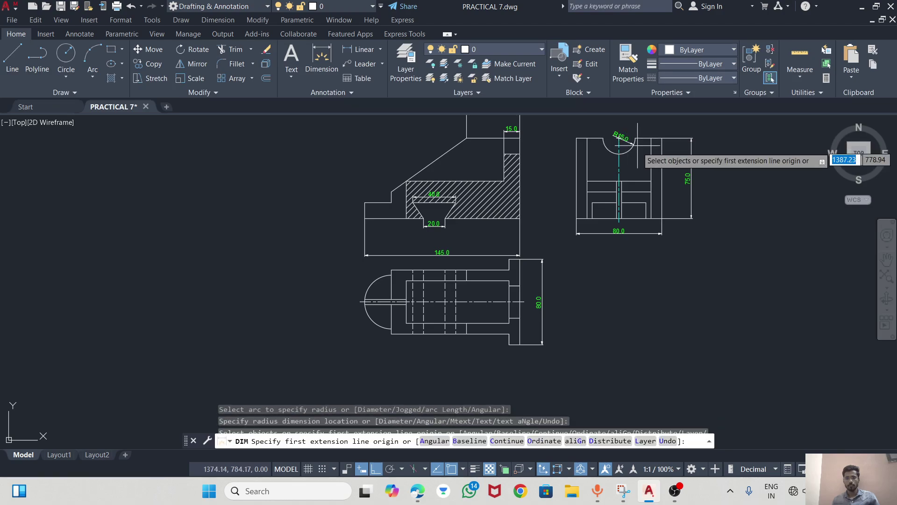
Trim away the two short arc pieces between the rib lines at the rounded end of the top view.
scroll(629, 150, up, 2)
scroll(542, 184, down, 2)
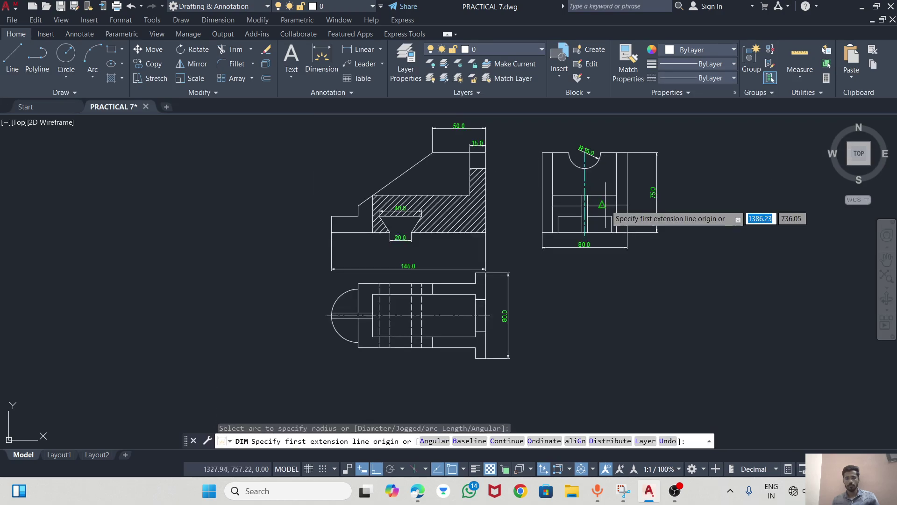
scroll(609, 206, up, 2)
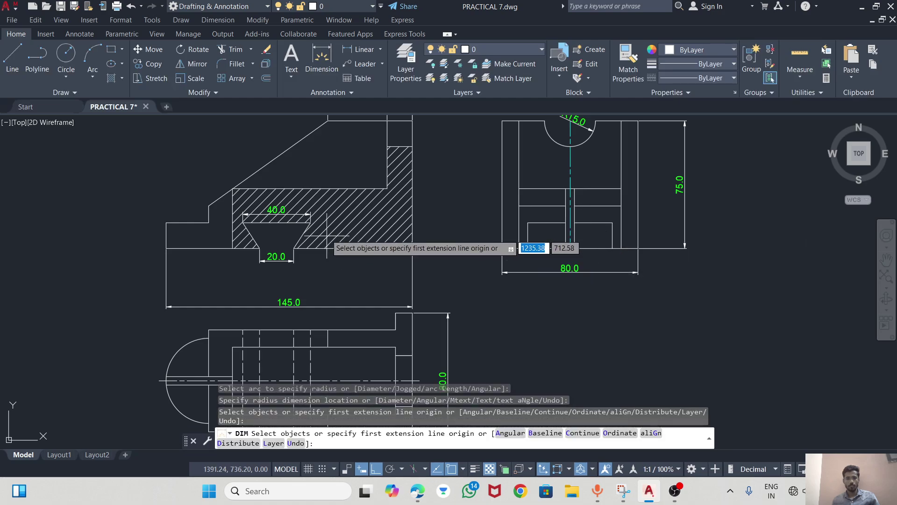
scroll(215, 322, up, 6)
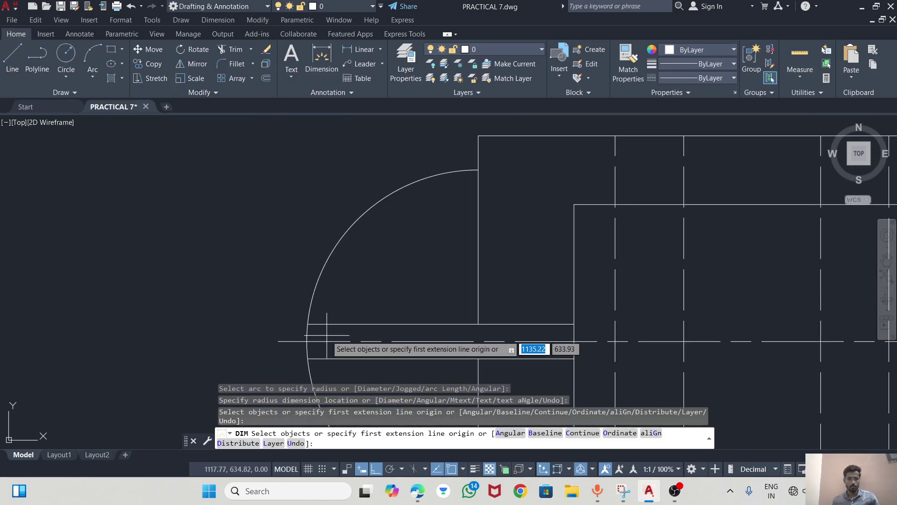
key(Return)
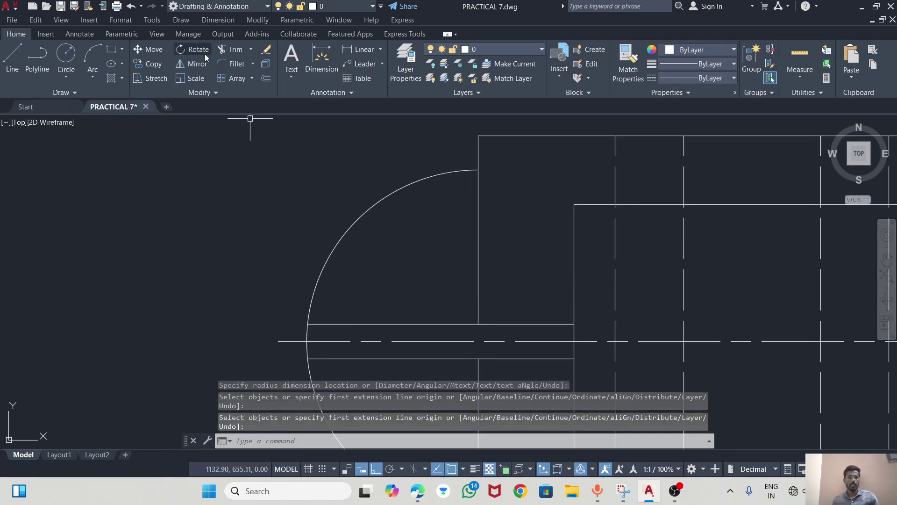
click(223, 49)
click(311, 332)
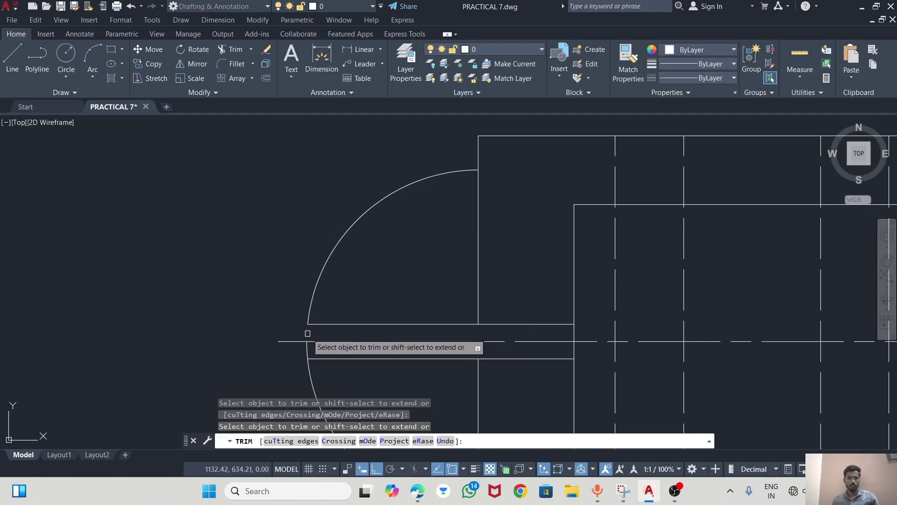
click(308, 351)
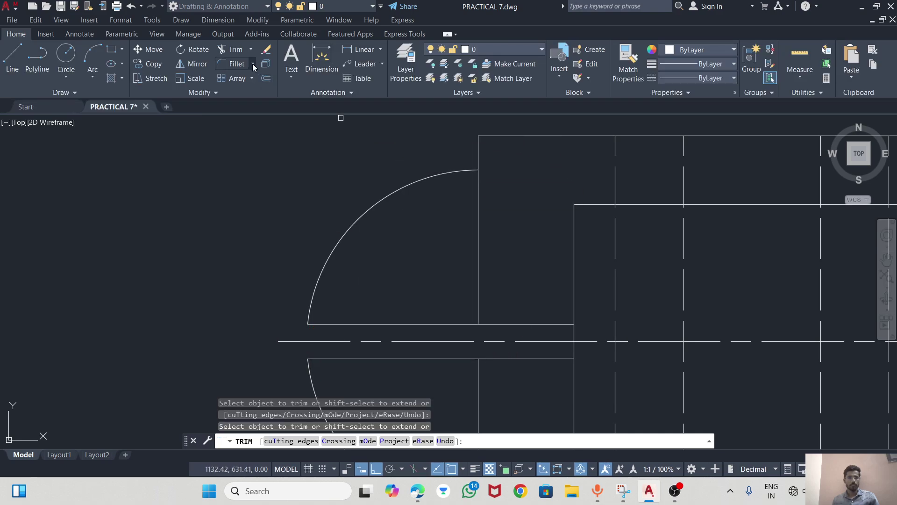
Dimension the rib thickness at the rounded end of the top view, placing the dimension outside to the left.
click(321, 55)
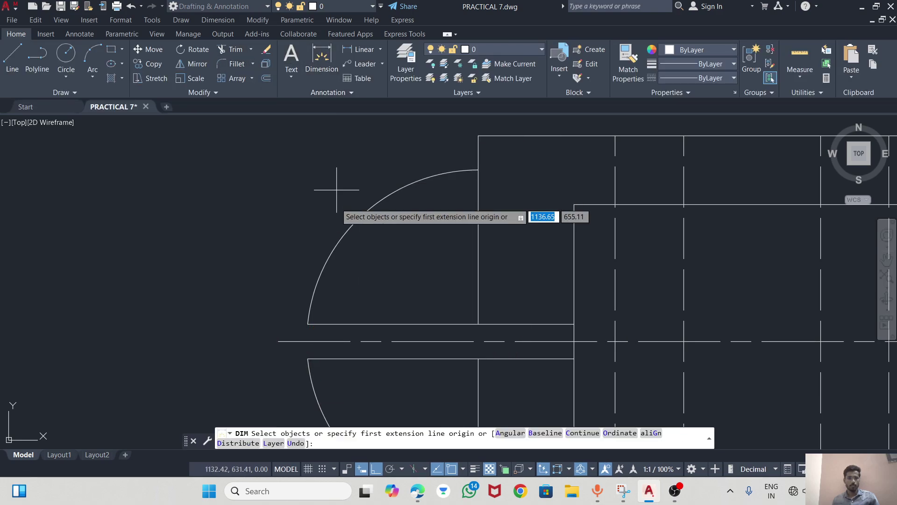
click(307, 324)
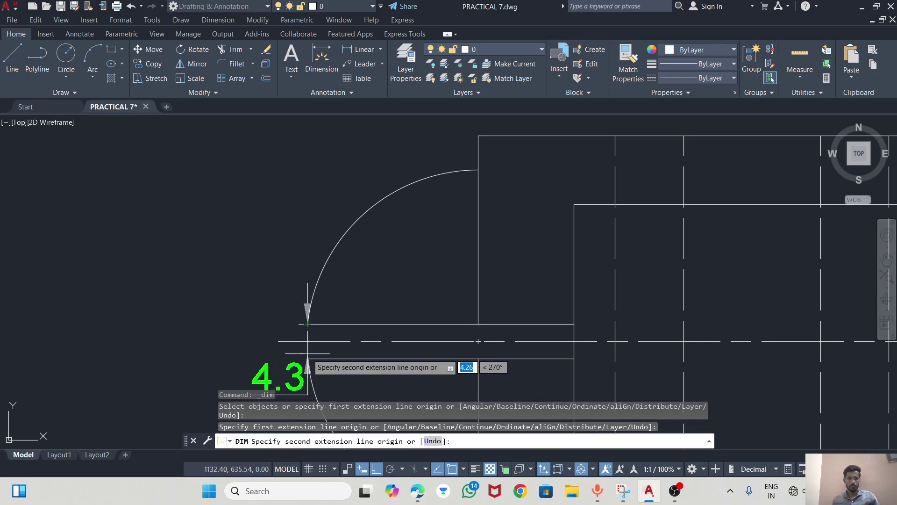
click(308, 359)
click(478, 341)
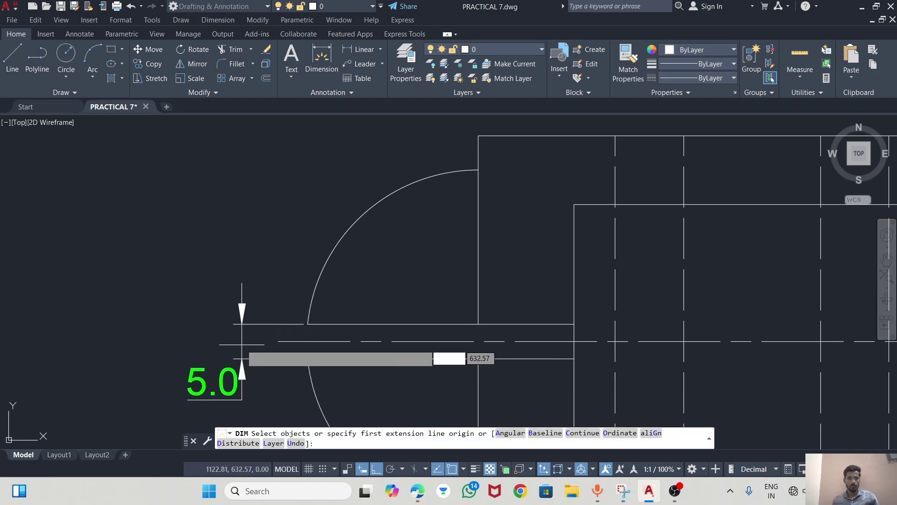
Try a radius dimension placed outside the top view's upper arc, and delete it.
scroll(261, 234, down, 5)
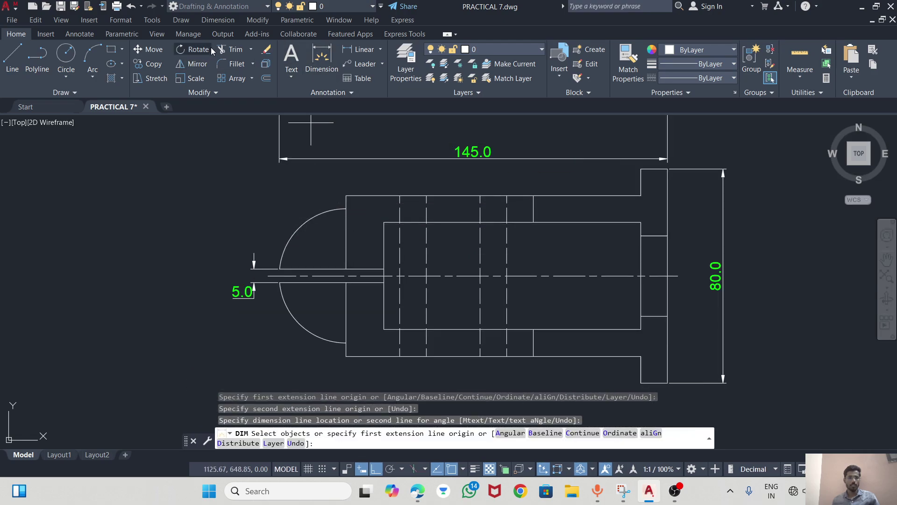
click(327, 53)
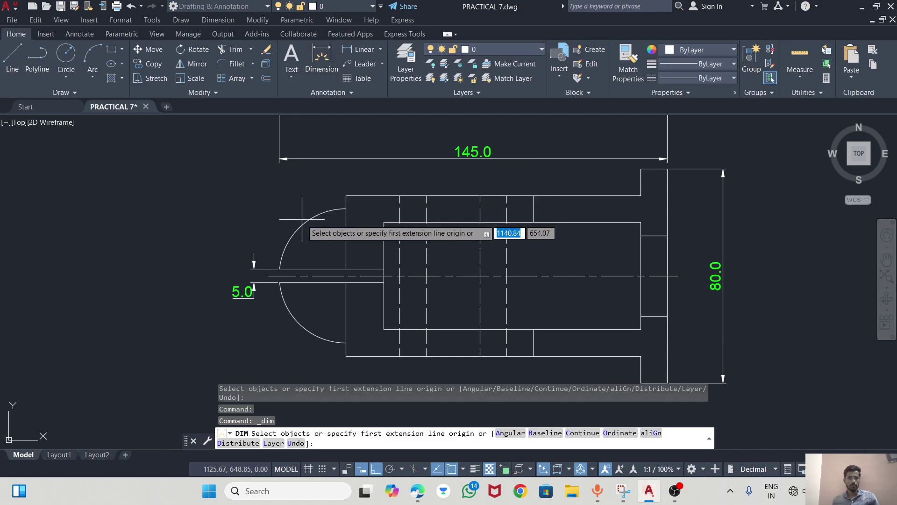
click(300, 226)
click(253, 214)
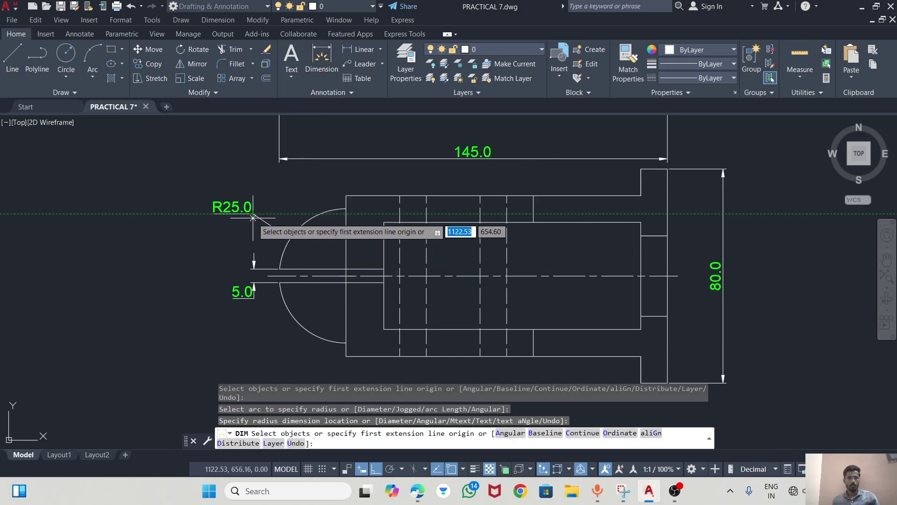
key(Return)
click(246, 214)
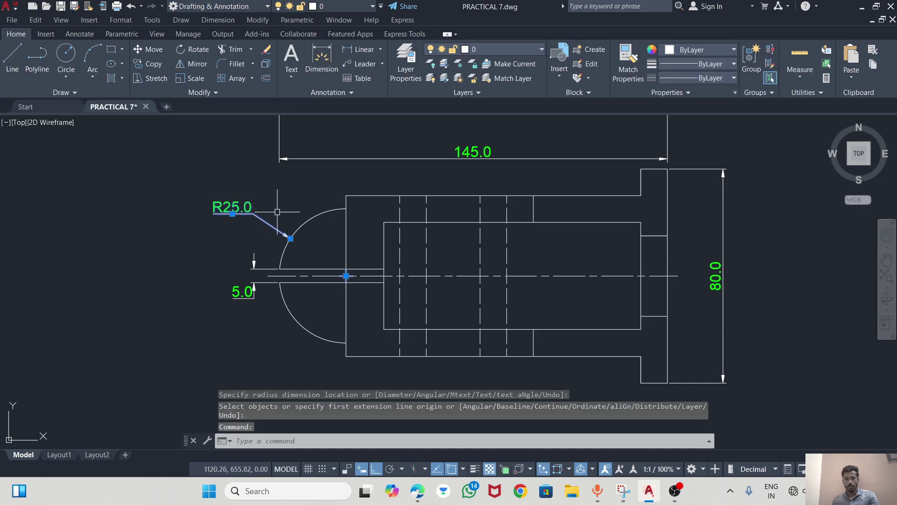
key(Delete)
Dimension the radius of the top view's upper arc, placing the text inside the rounded end.
click(320, 53)
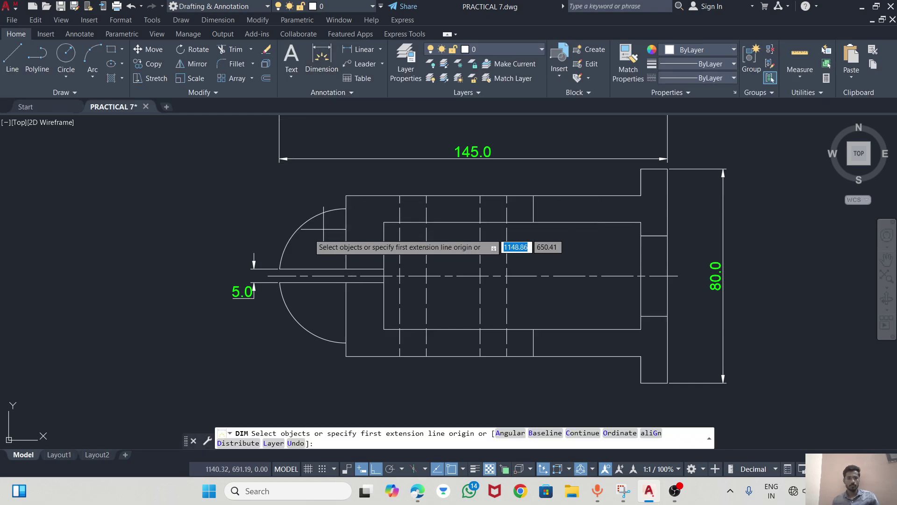
click(302, 243)
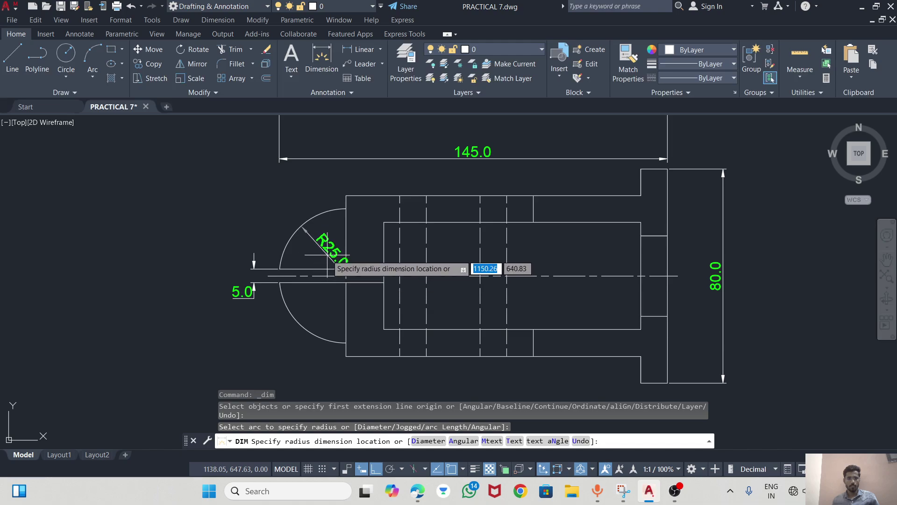
click(332, 255)
Dimension the top view's body length from the rounded end's straight edge to the flange, placing it below the view.
scroll(351, 279, up, 2)
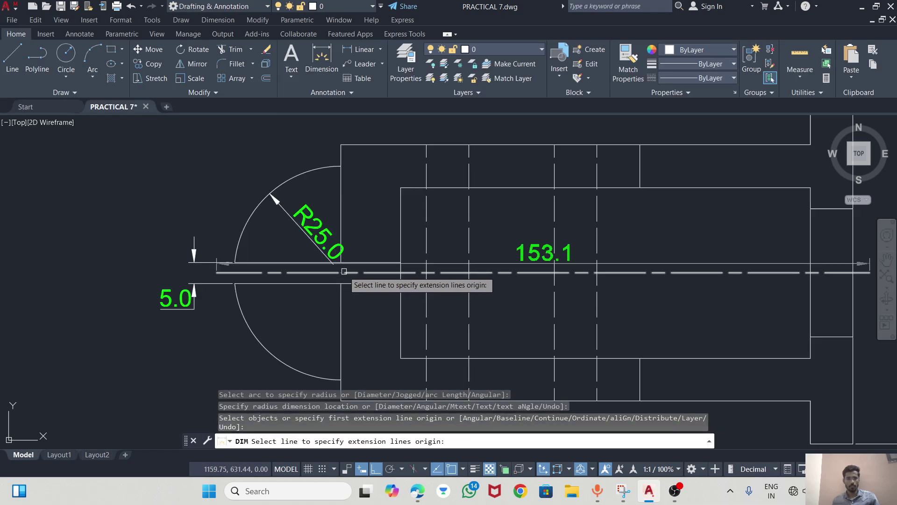
scroll(362, 249, down, 4)
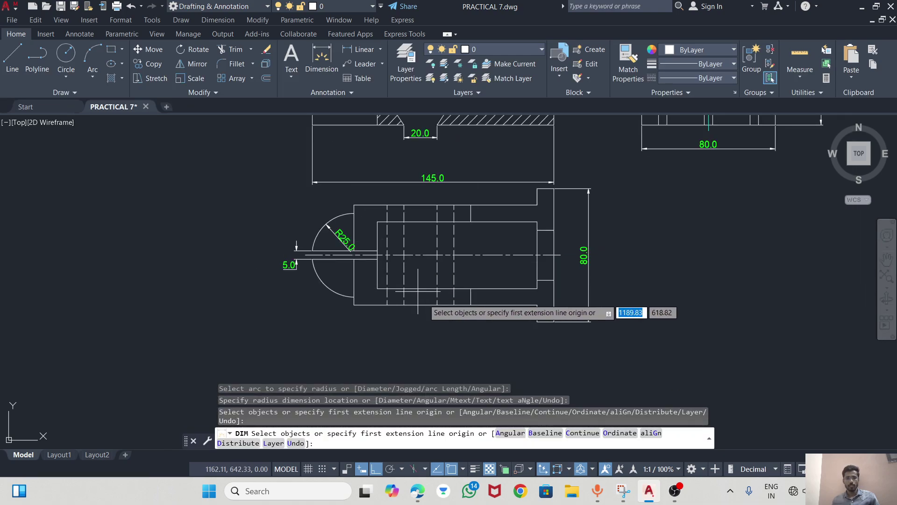
scroll(395, 284, up, 2)
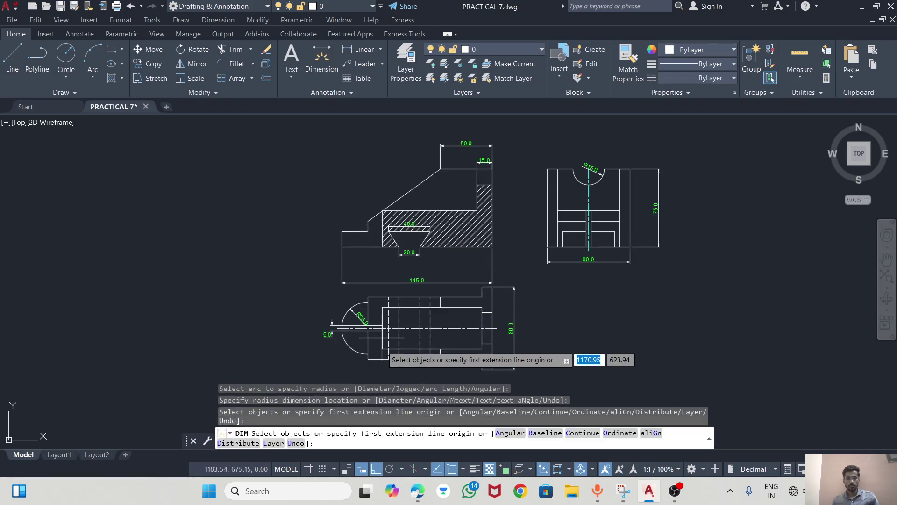
click(368, 359)
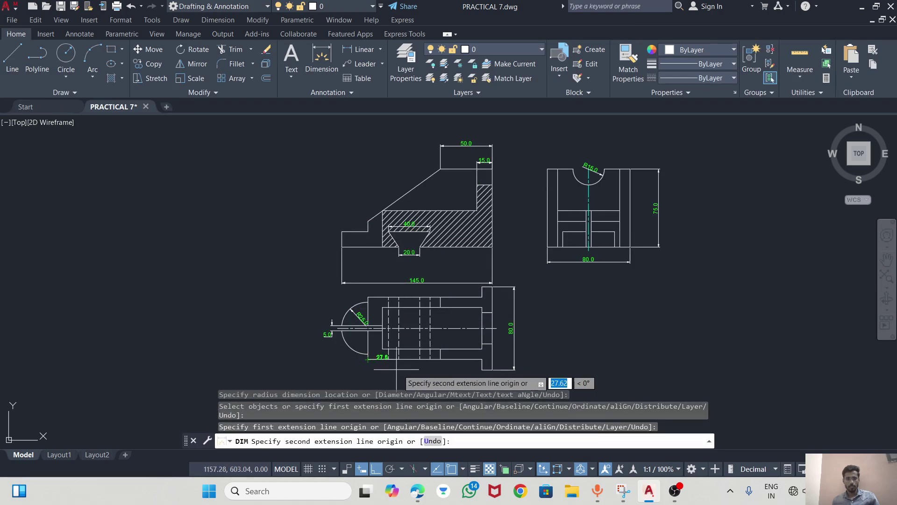
click(482, 360)
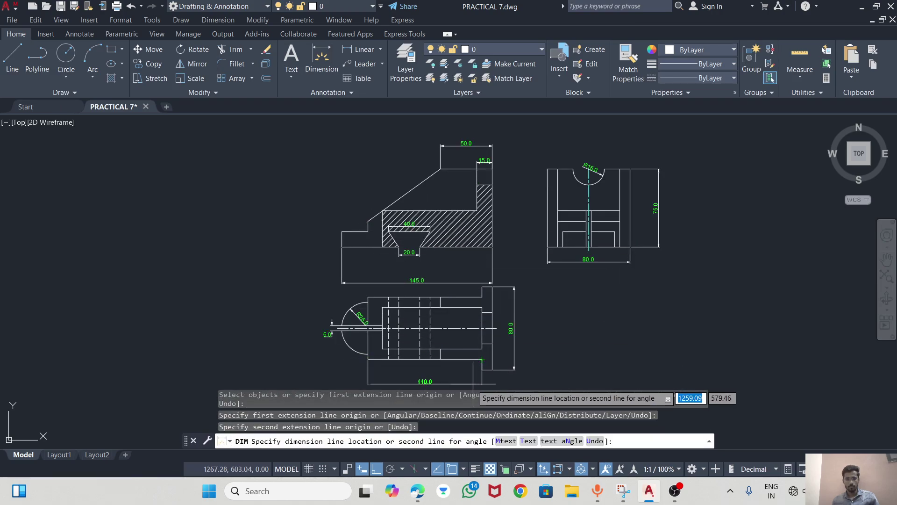
click(461, 379)
Dimension the flange thickness at the lower end of the top view, placing it below the flange.
scroll(493, 374, up, 3)
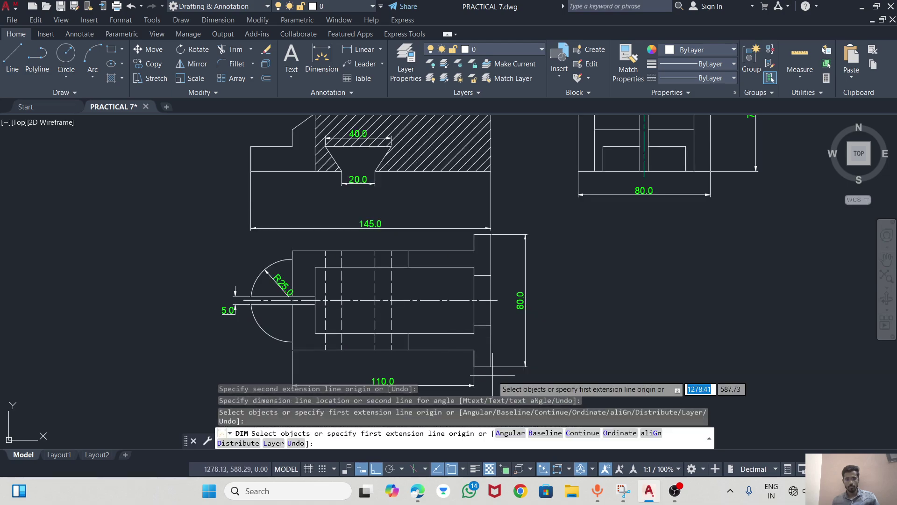
key(Return)
click(488, 361)
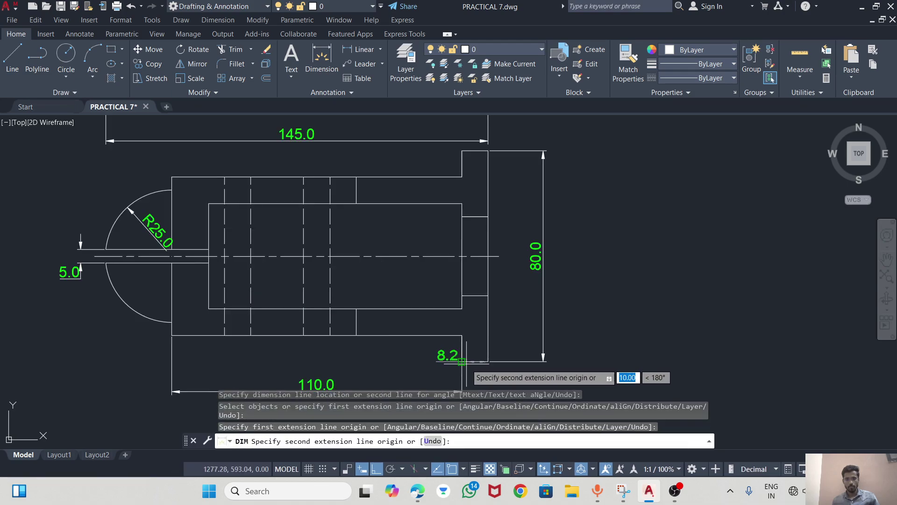
click(462, 361)
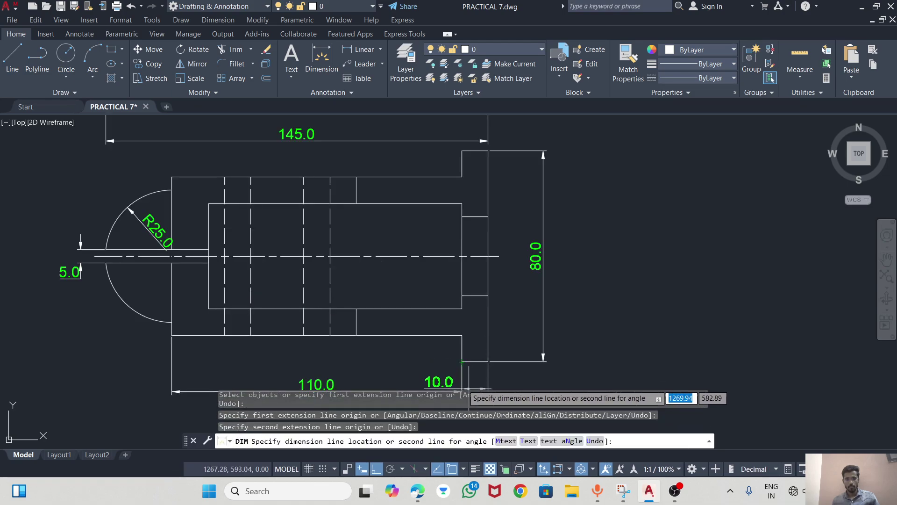
scroll(460, 371, down, 2)
click(444, 376)
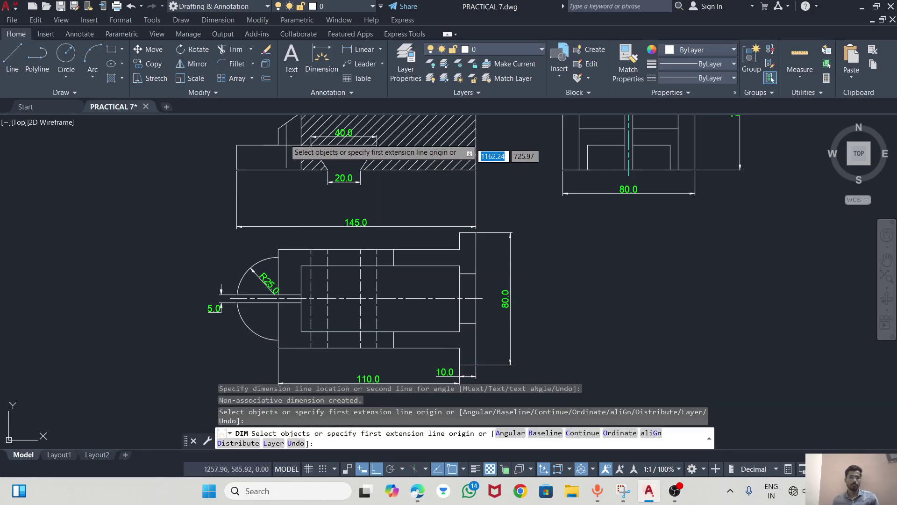
Dimension the height of the low step at the front view's left end, placing the dimension to its left.
click(236, 170)
click(236, 145)
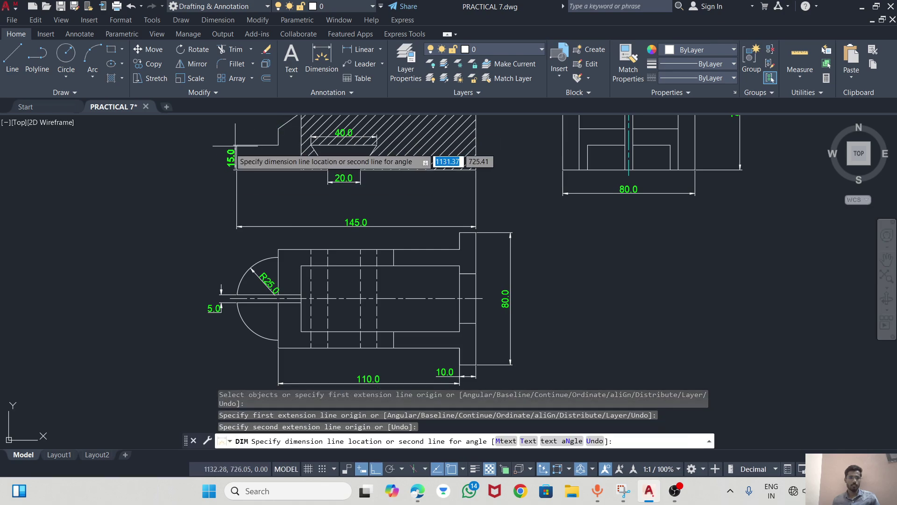
click(217, 158)
scroll(275, 216, down, 2)
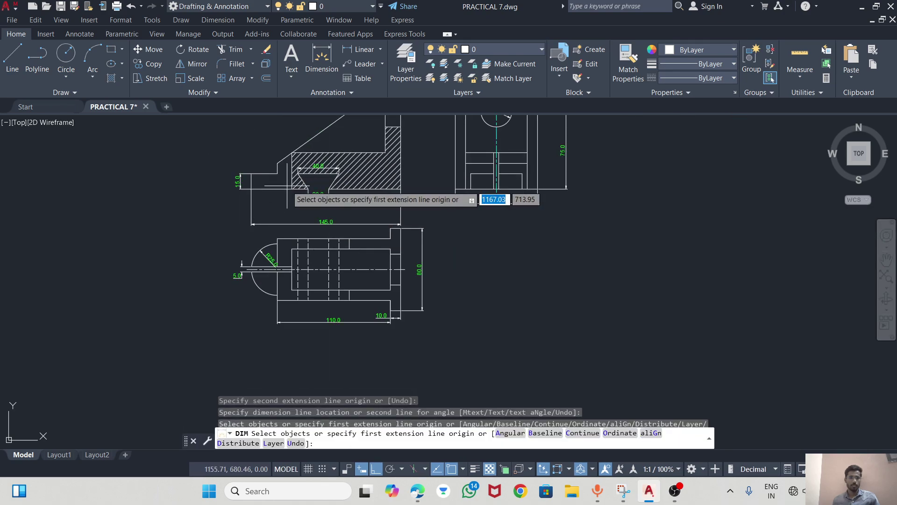
Dimension the height of the upper step at the front view's left end, placing it outside the low step's height dimension.
click(284, 188)
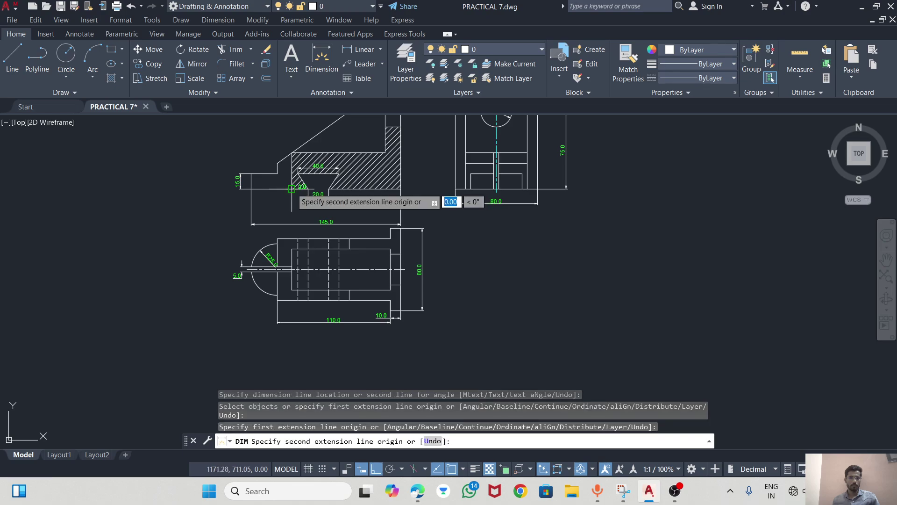
click(277, 162)
click(223, 169)
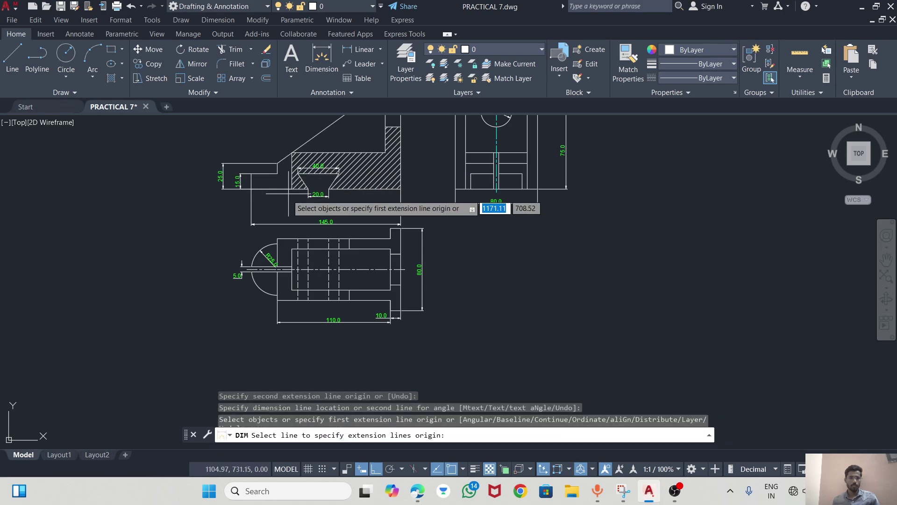
Dimension the height from the front view's base to the top of the hatched floor, placing it outside the step-height dimensions.
click(292, 189)
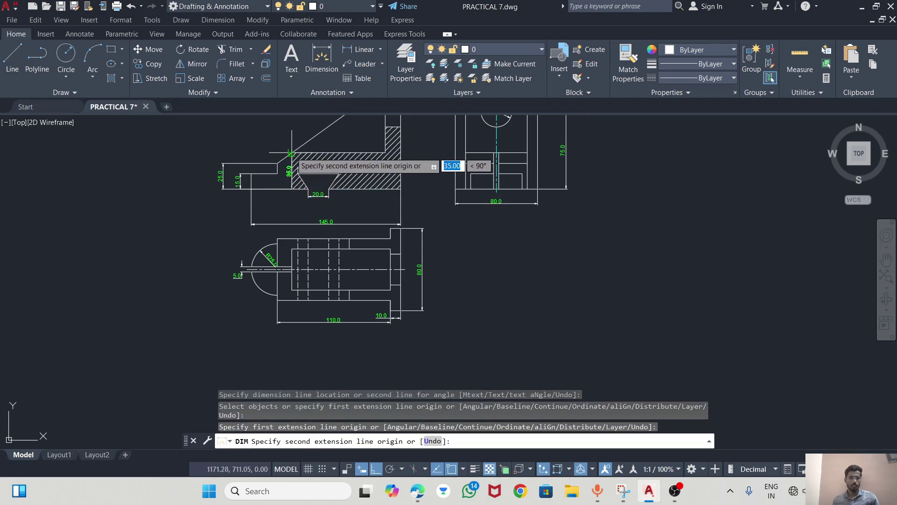
click(292, 152)
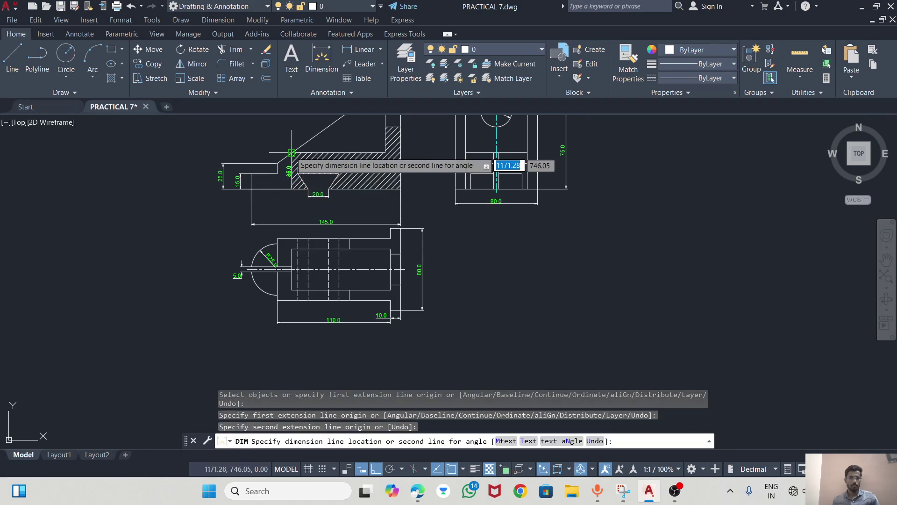
click(206, 161)
scroll(209, 169, up, 2)
scroll(273, 240, down, 2)
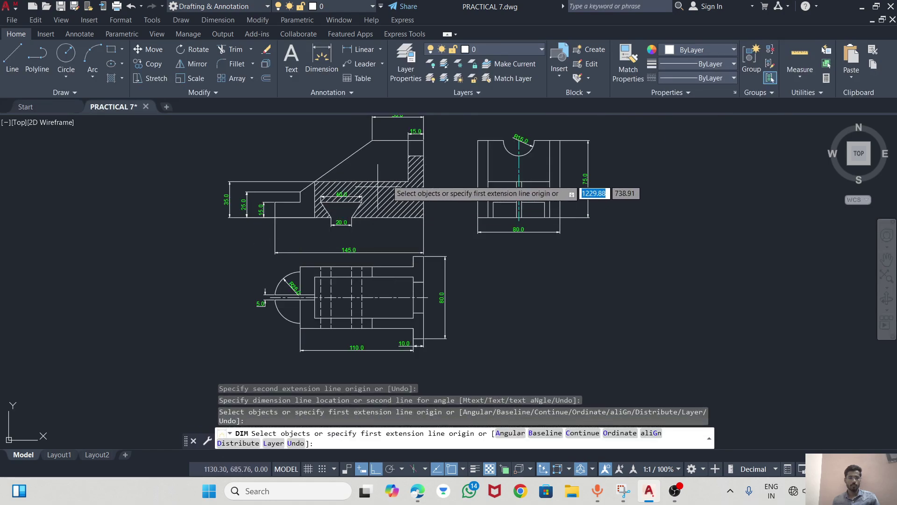
Dimension the front view's overall height from the top of the slope to the base, placing it outermost on the left.
click(372, 141)
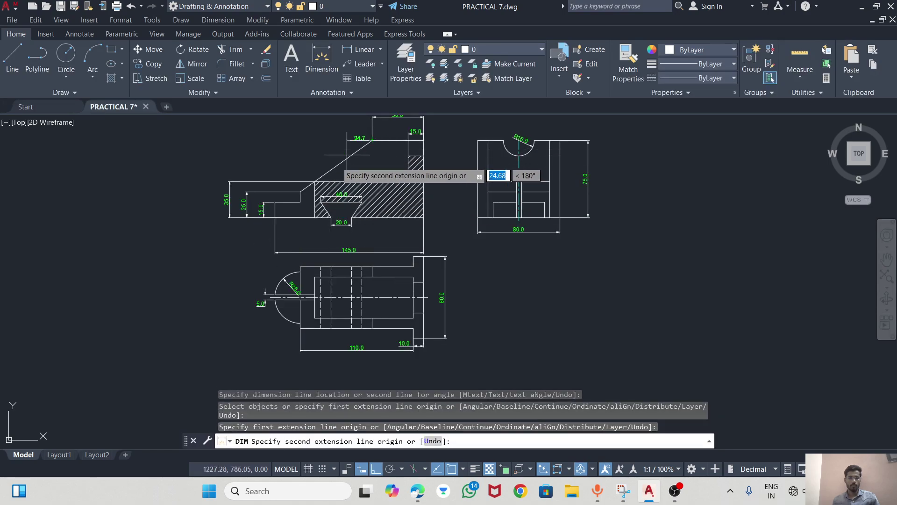
click(314, 217)
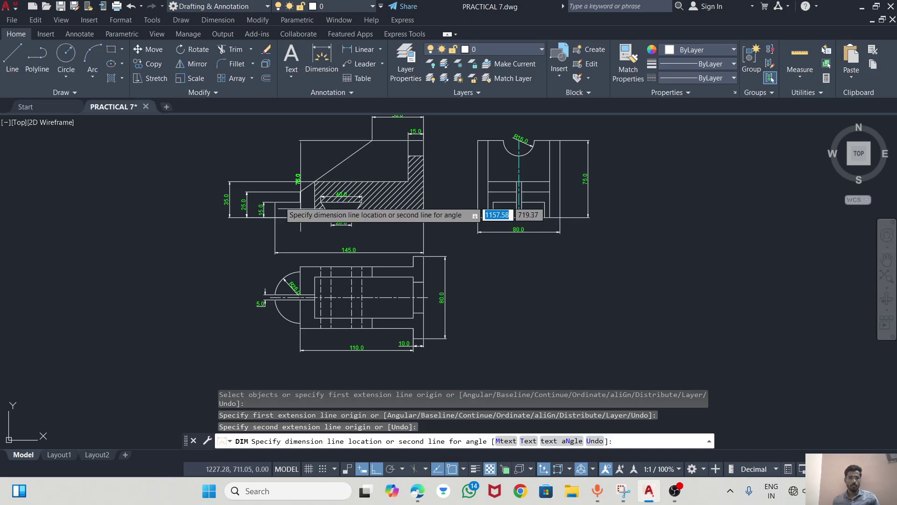
click(228, 187)
scroll(301, 154, up, 3)
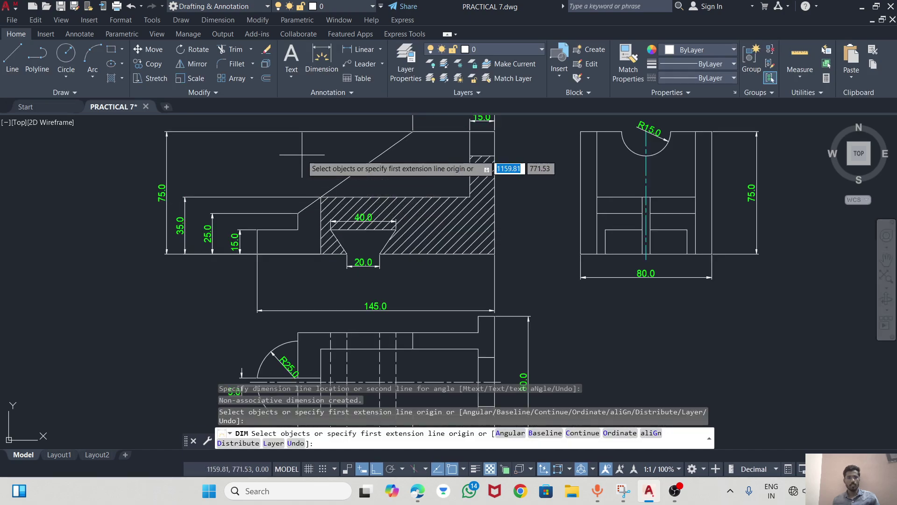
scroll(302, 154, down, 3)
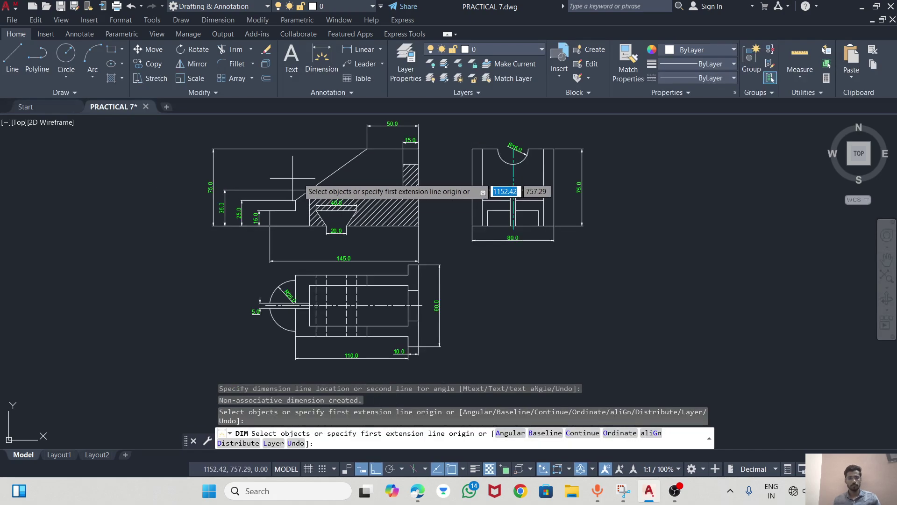
Delete the overall height and hatched-floor height dimensions at the left of the front view.
key(Escape)
click(214, 171)
key(Delete)
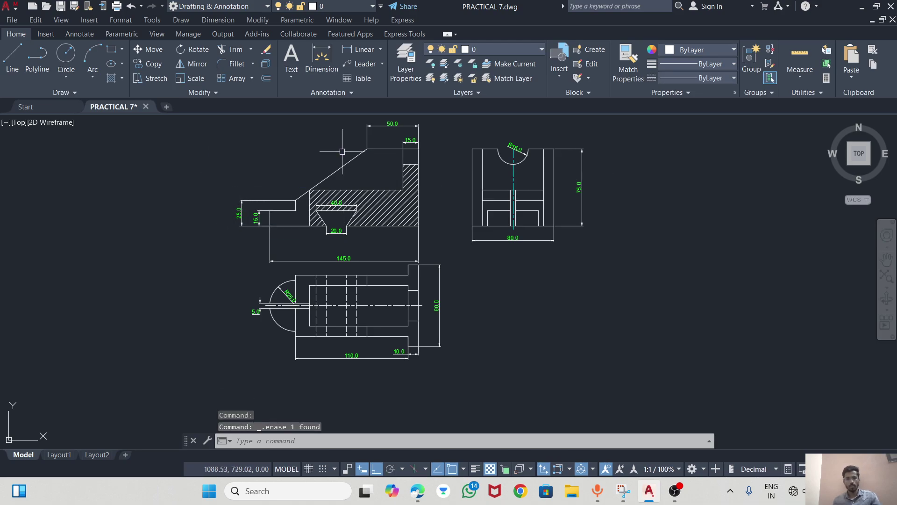
Dimension the vertical distance from the hatched floor to the top edge of the front view, placing it left of the slope.
click(321, 57)
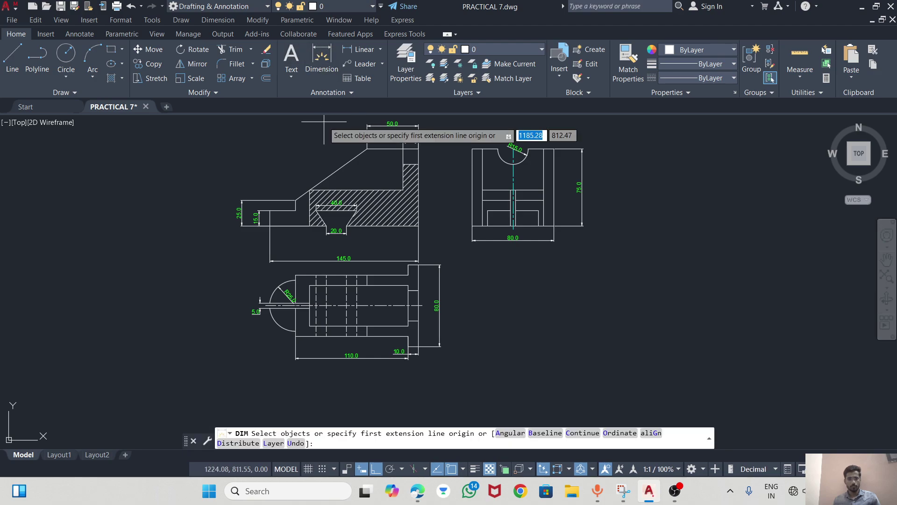
scroll(324, 122, down, 2)
scroll(328, 136, up, 2)
key(Return)
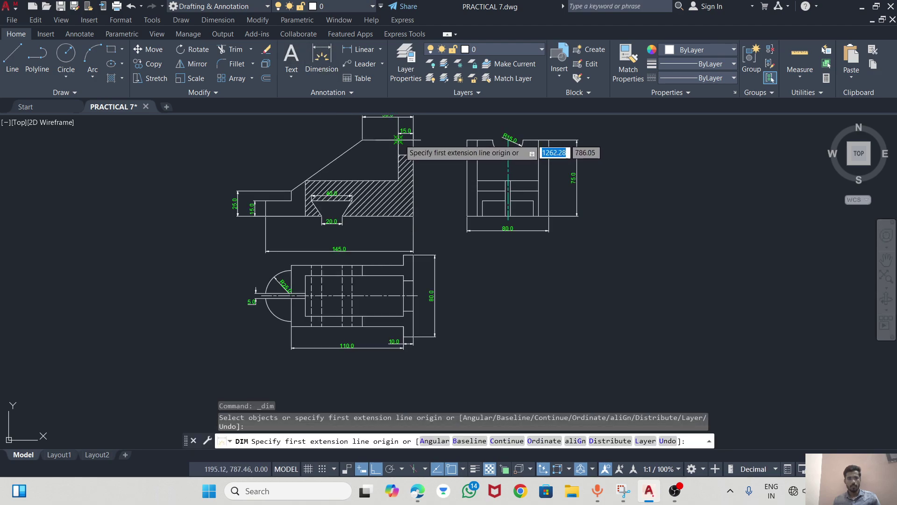
click(307, 179)
click(362, 139)
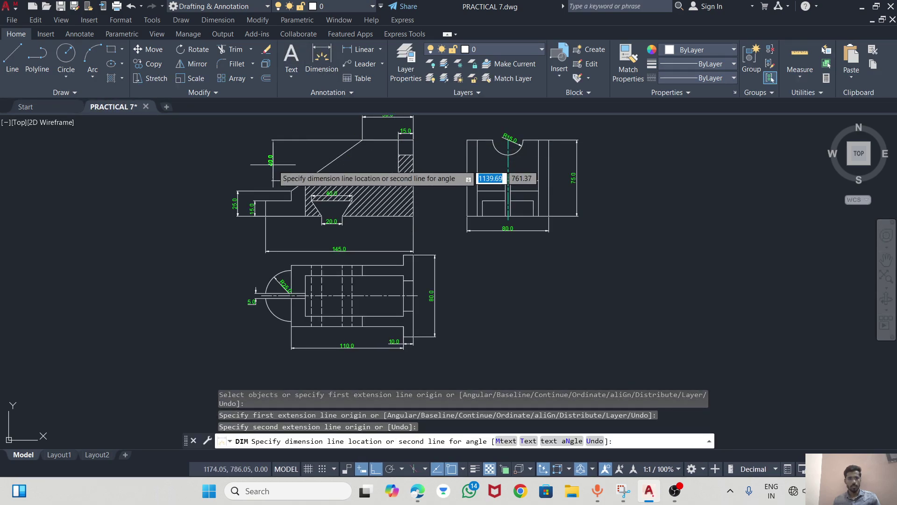
click(257, 176)
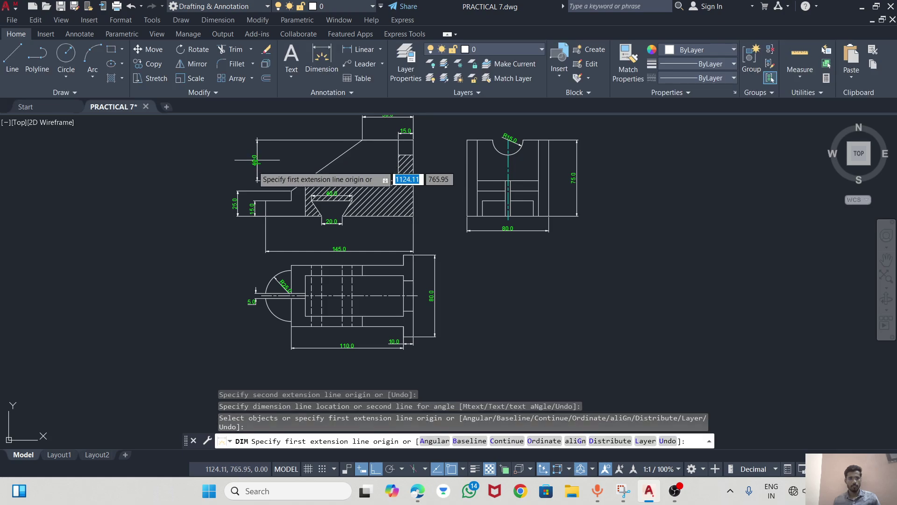
scroll(259, 213, up, 2)
key(Return)
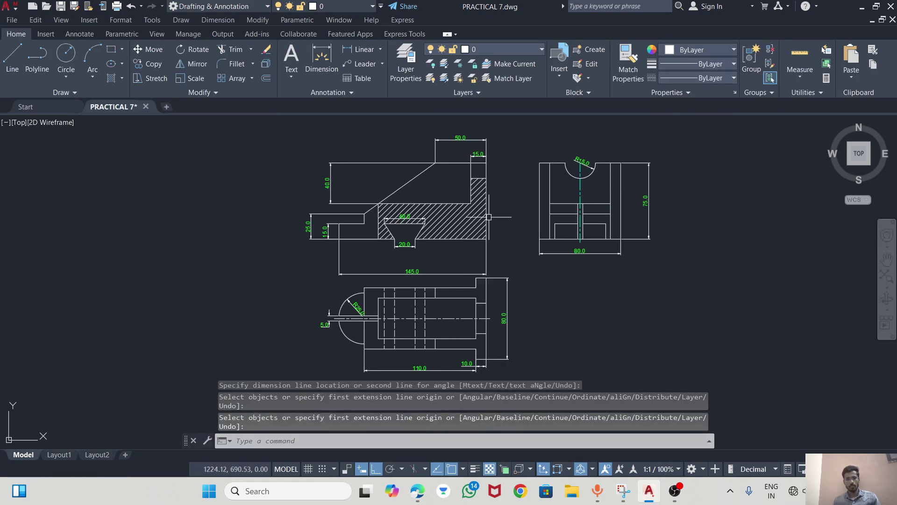
Dimension the front view's base edge from the dovetail slot to the right end, in line with the slot-opening dimension.
scroll(487, 336, up, 3)
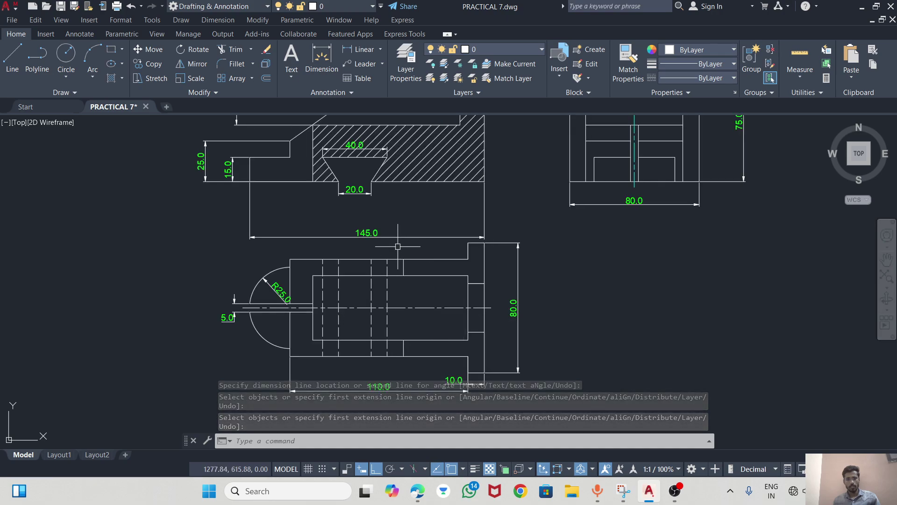
scroll(420, 262, down, 3)
scroll(380, 193, up, 4)
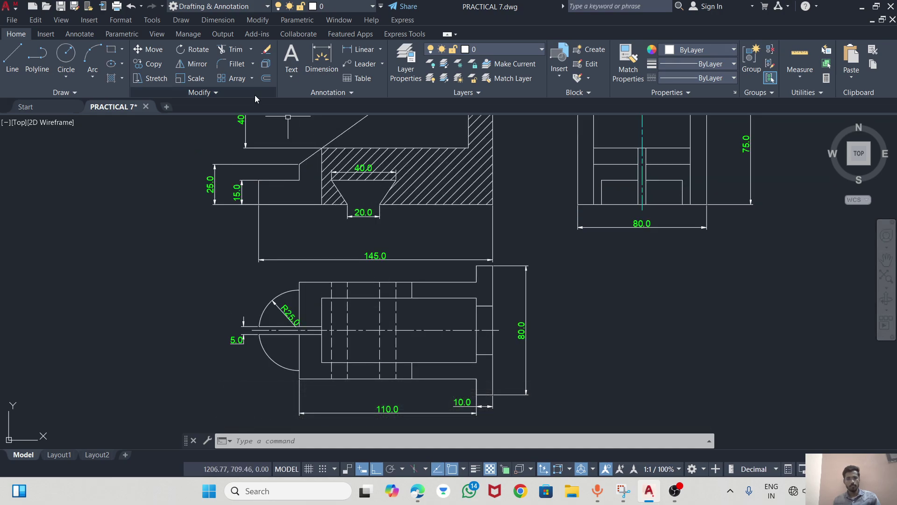
click(322, 58)
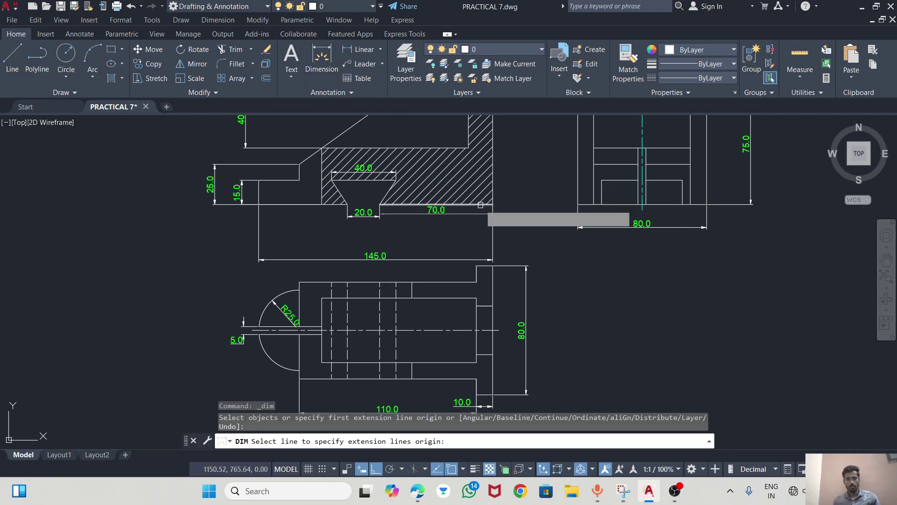
click(380, 204)
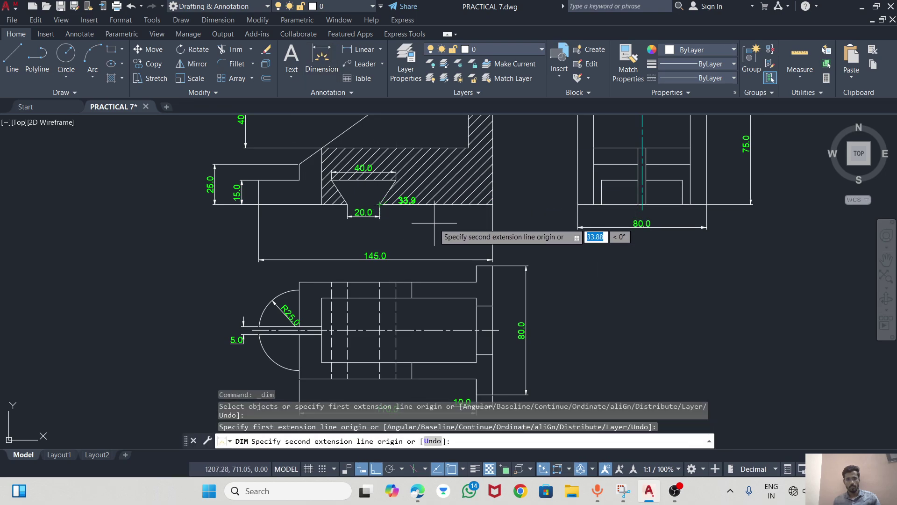
key(Escape)
key(space)
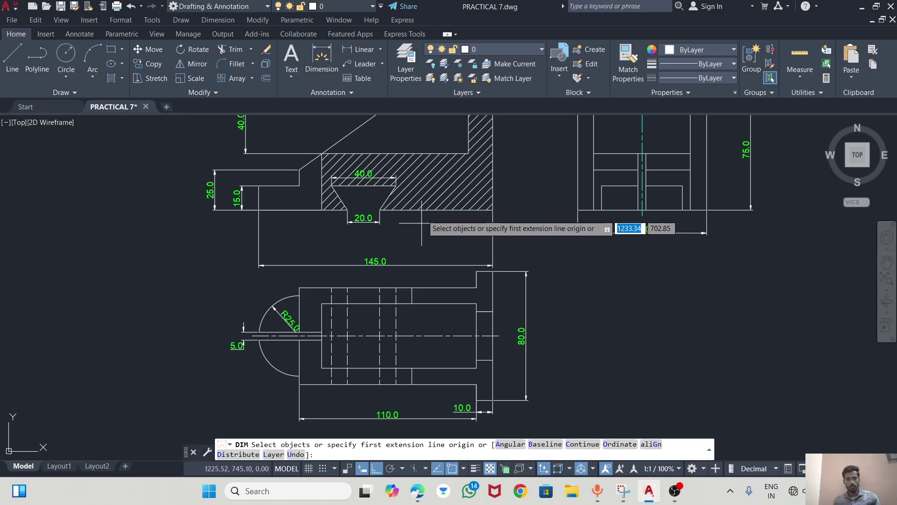
click(421, 210)
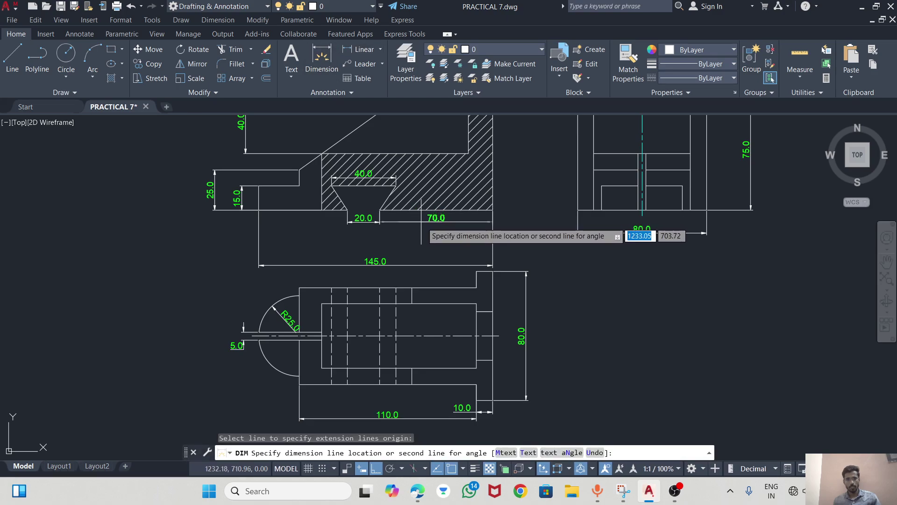
click(421, 222)
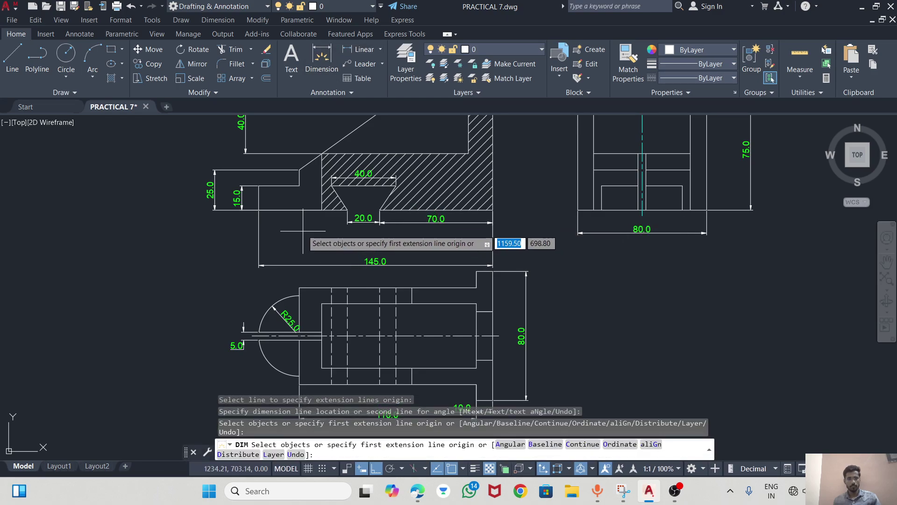
click(322, 210)
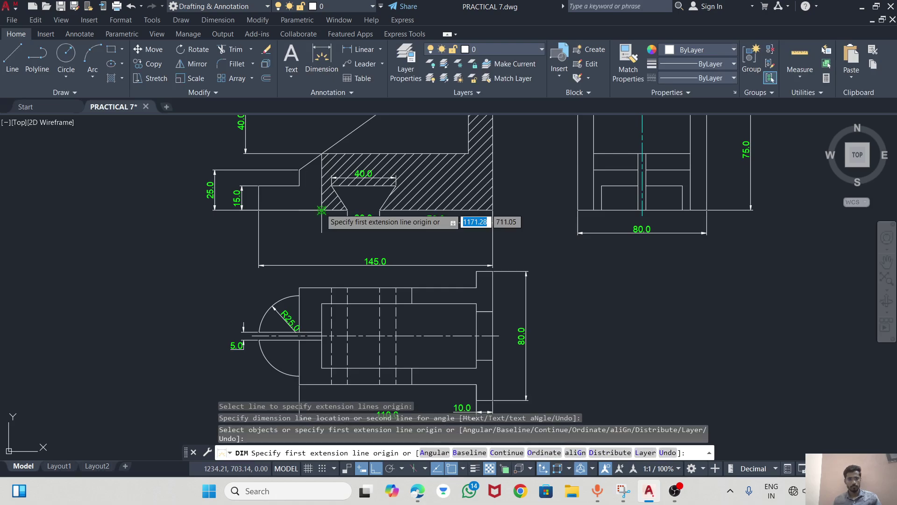
click(258, 210)
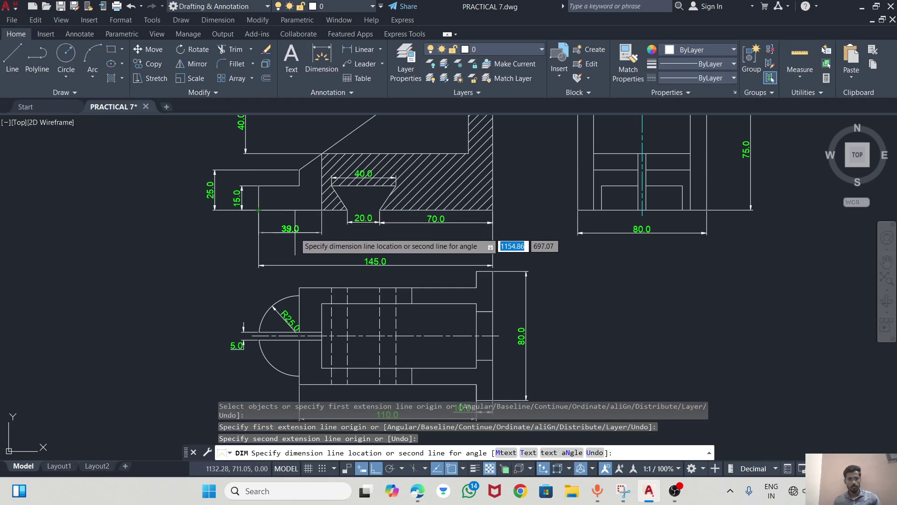
click(303, 226)
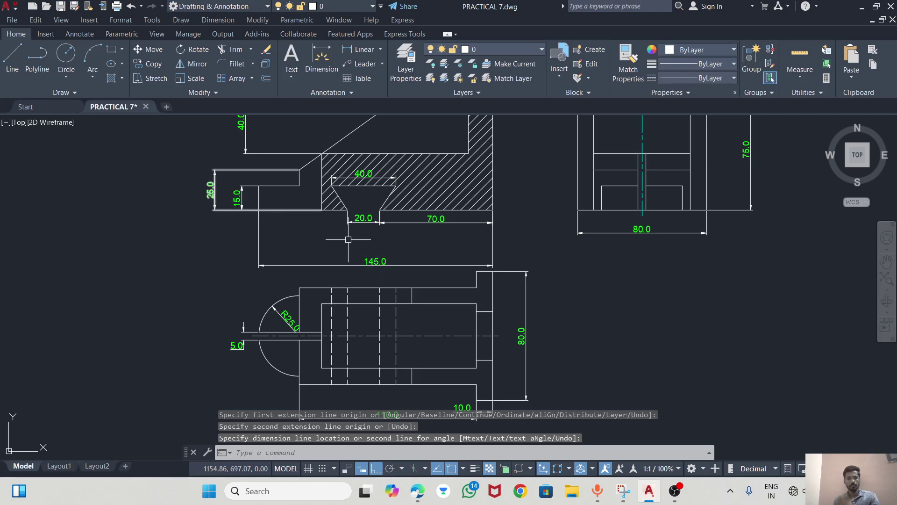
Check the reference drawing in Snipping Tool, and dimension the dovetail slot's depth in the front view, placing it right of the slot.
scroll(348, 239, down, 2)
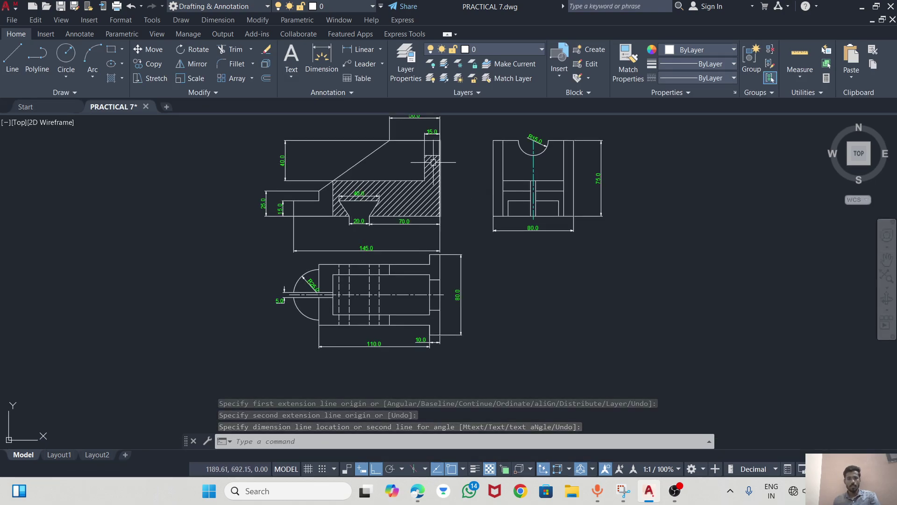
click(322, 56)
scroll(412, 164, up, 2)
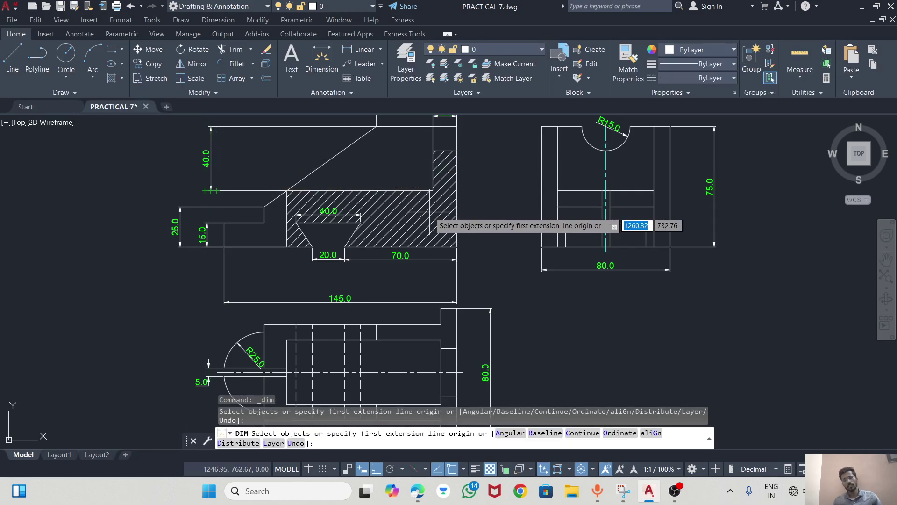
key(alt+Tab)
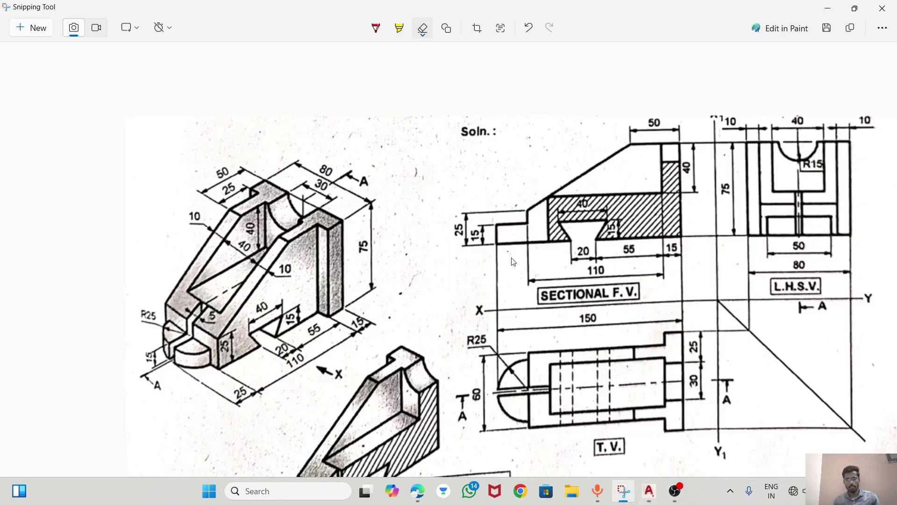
key(alt+Tab)
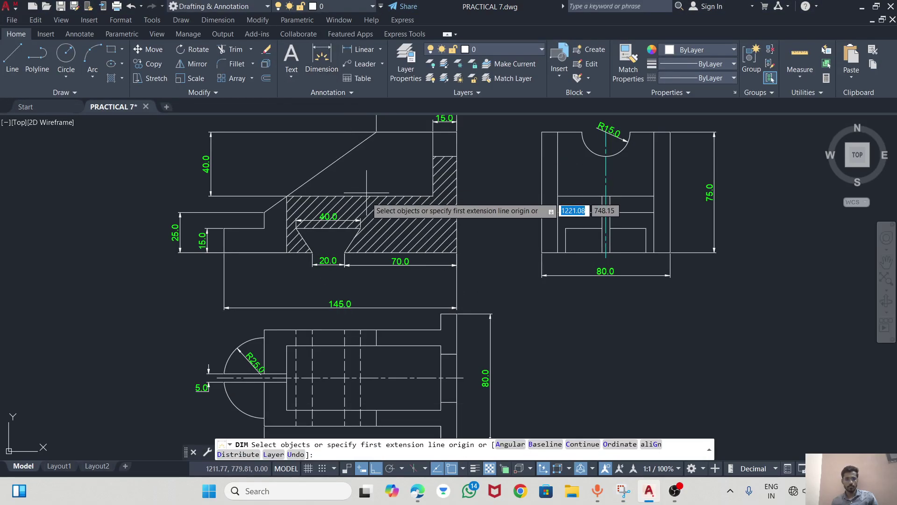
click(361, 228)
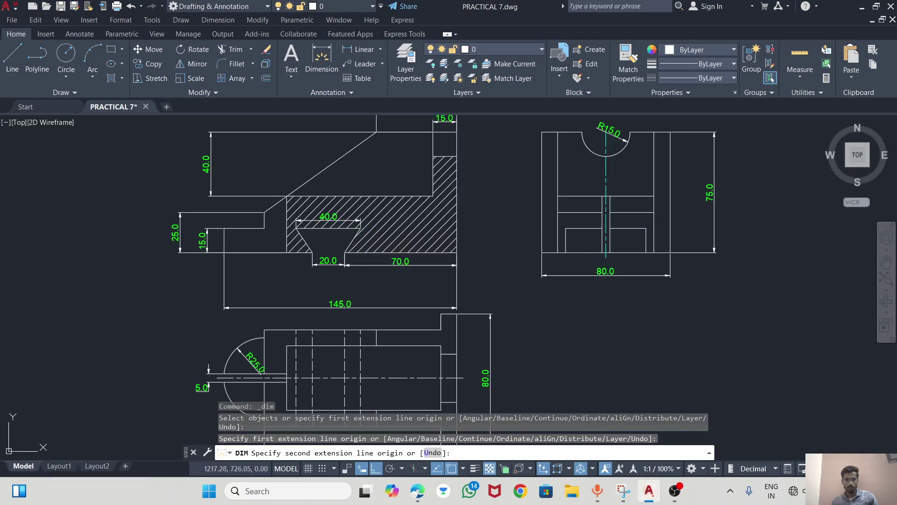
click(344, 252)
click(374, 245)
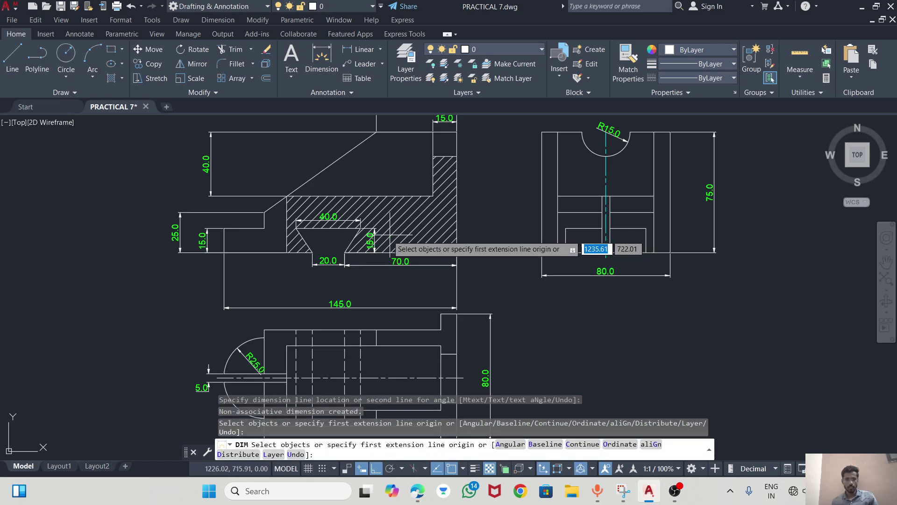
Compare the dimensioned views with the reference drawing in Snipping Tool to identify missing dimensions.
key(alt+Tab)
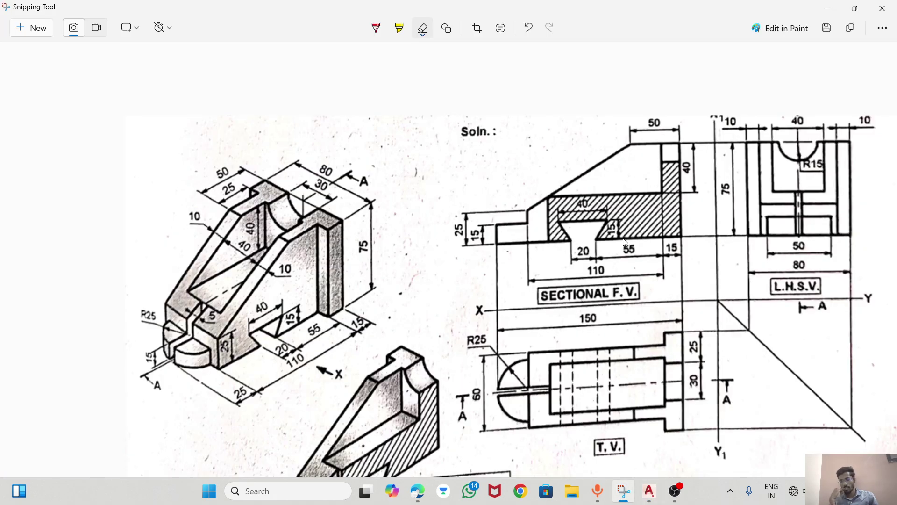
key(alt+Tab)
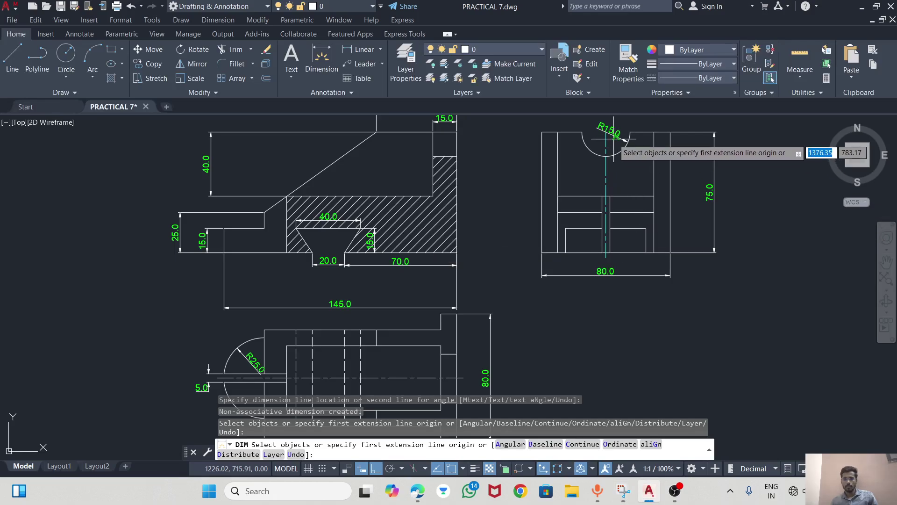
key(alt+Tab)
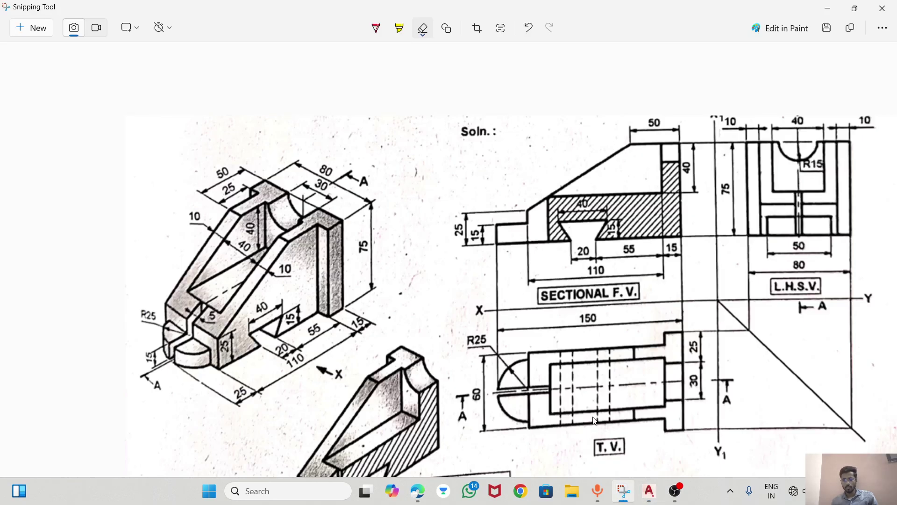
key(alt+Tab)
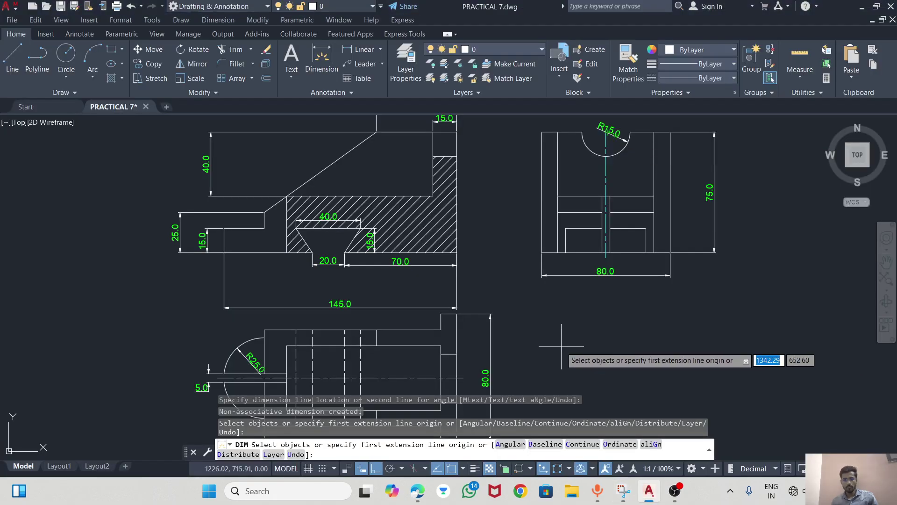
Dimension the notch opening at the right end of the top view, placing it between the view and the overall-width dimension.
scroll(468, 391, up, 2)
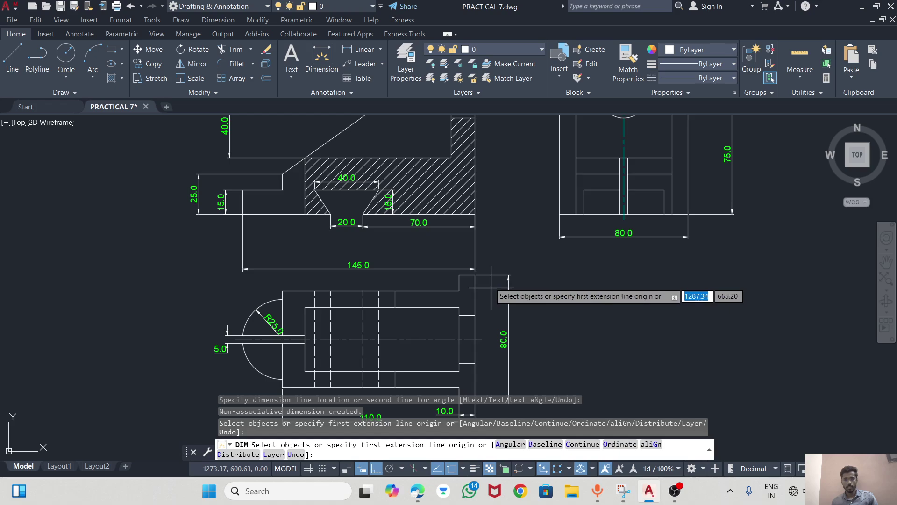
click(474, 315)
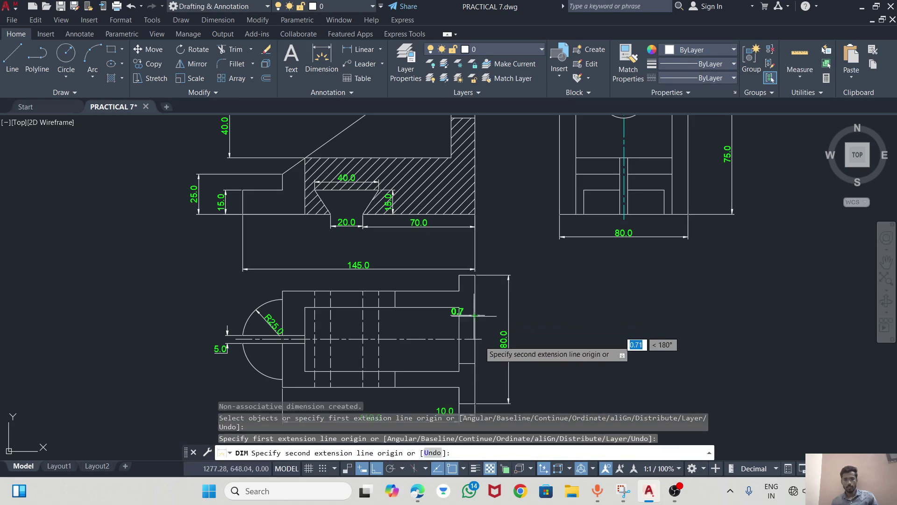
click(475, 362)
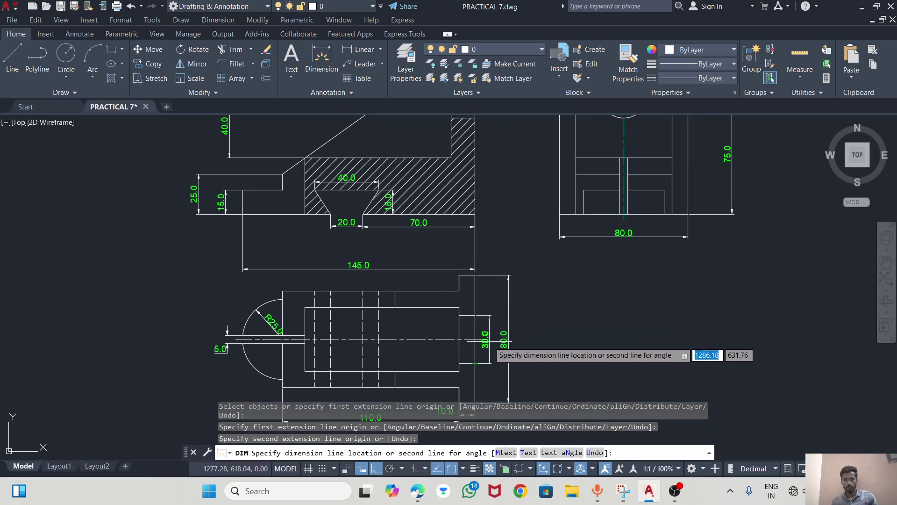
click(490, 344)
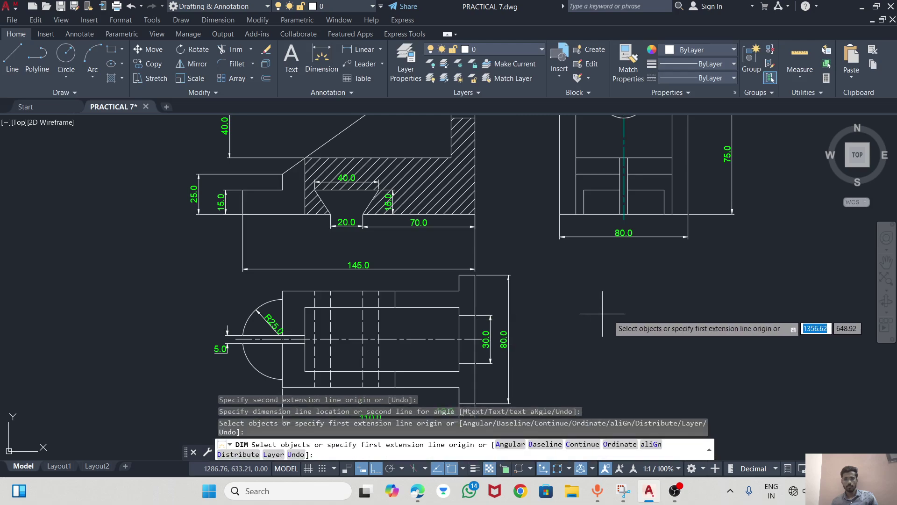
Check the reference drawing in Snipping Tool, and dimension the width of the side view's small base rectangle, placing it above the overall-width dimension.
key(alt+Tab)
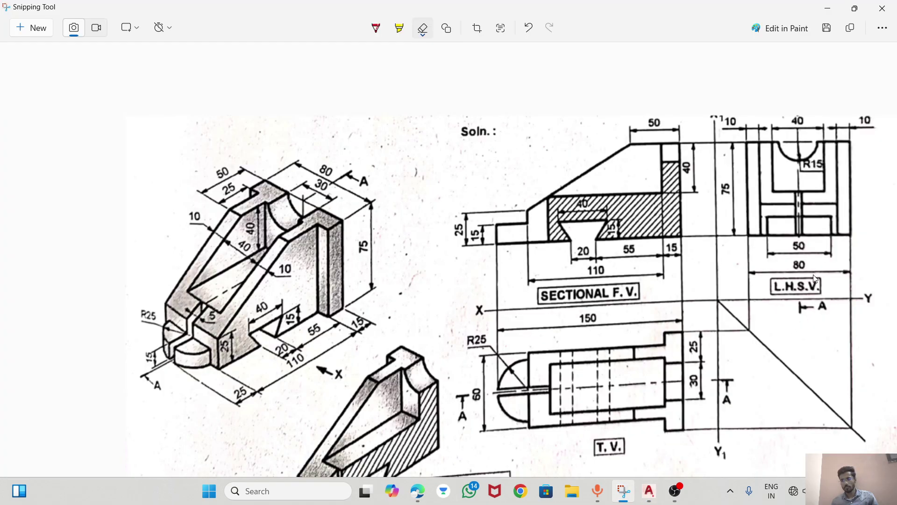
key(alt+Tab)
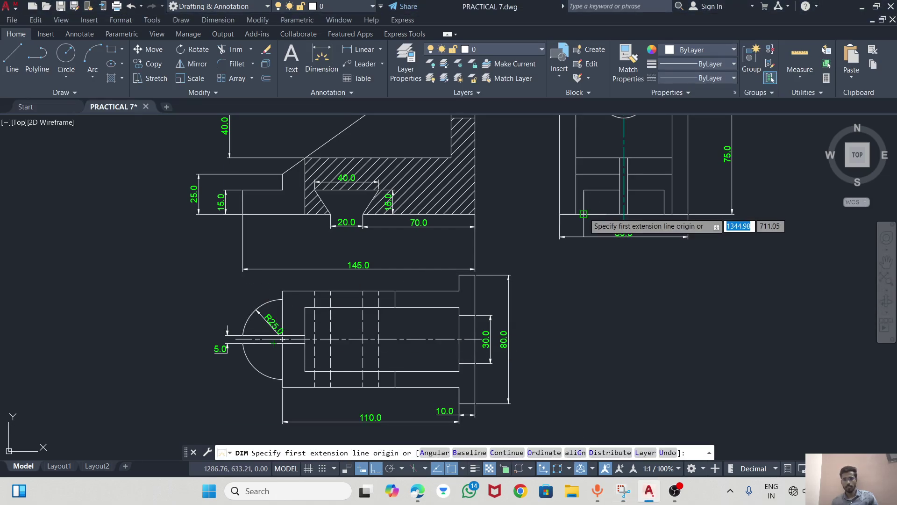
click(583, 214)
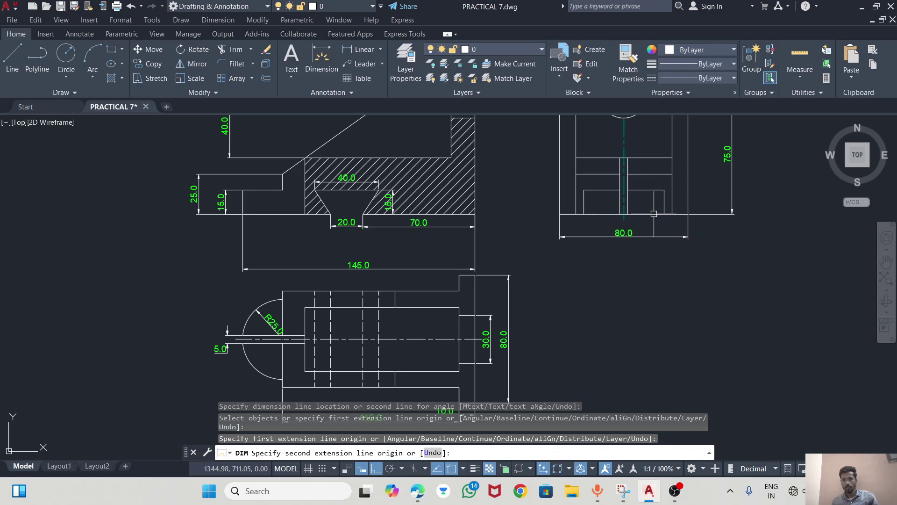
key(Escape)
click(321, 59)
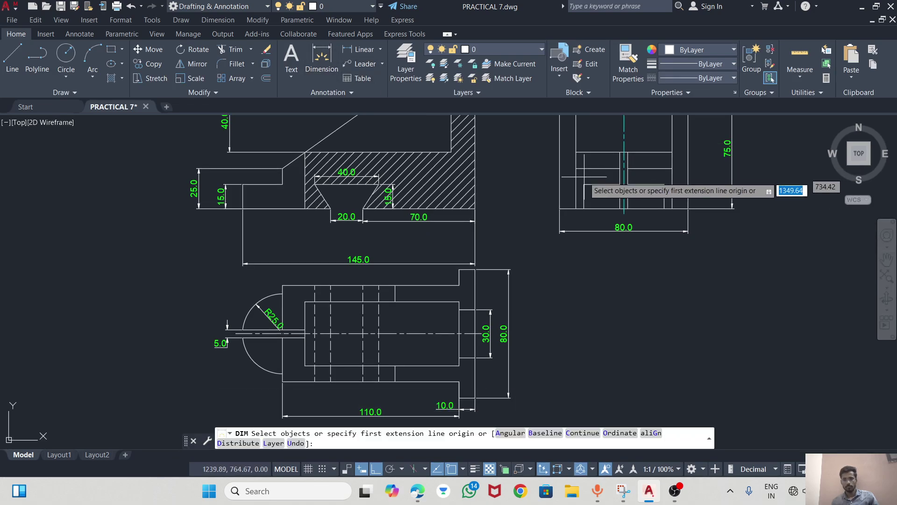
click(584, 184)
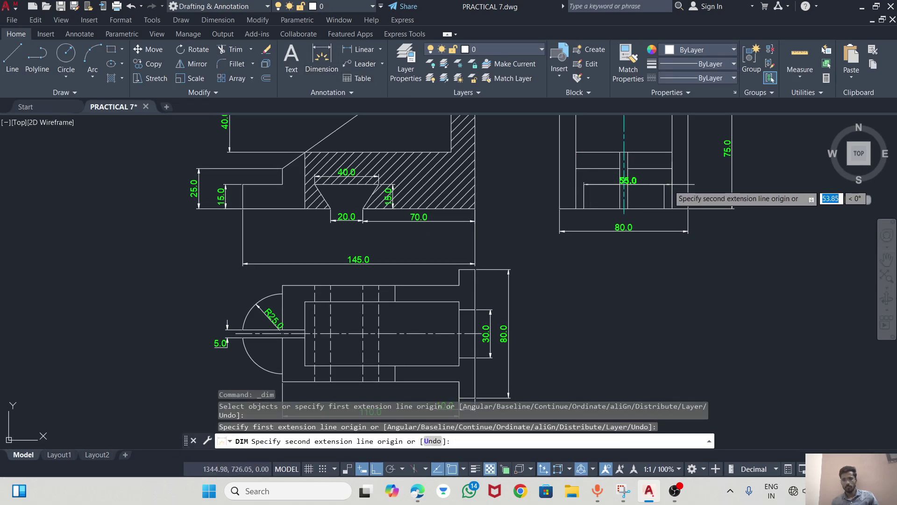
click(654, 178)
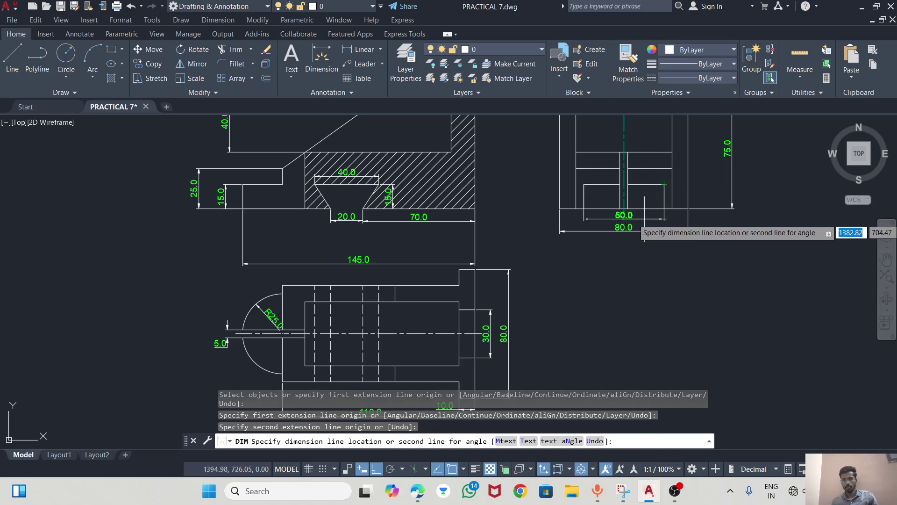
click(634, 218)
key(Return)
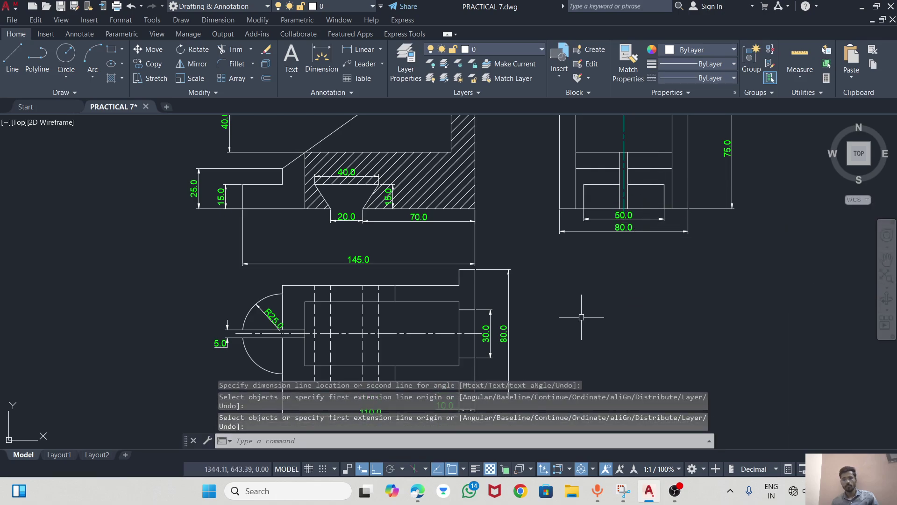
Check the reference drawing in Snipping Tool, and dimension the left wall's thickness above the side view's top edge.
scroll(579, 311, down, 3)
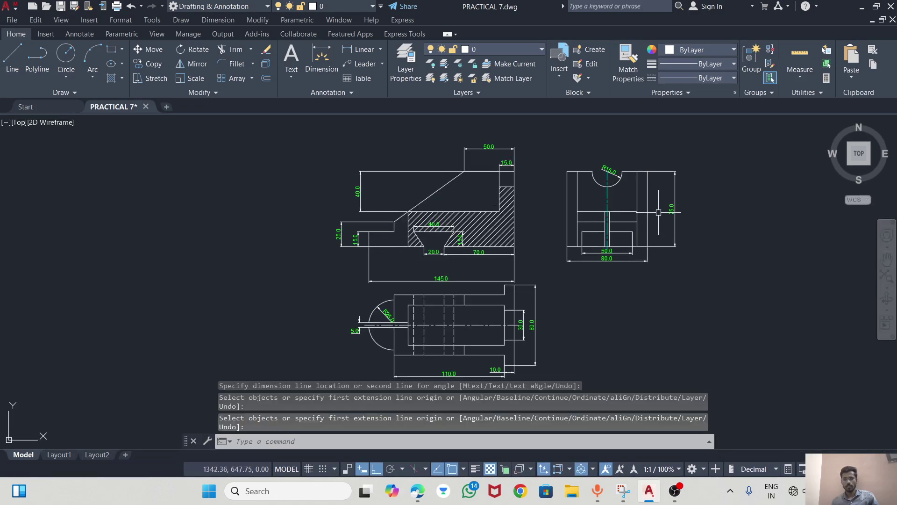
key(alt+Tab)
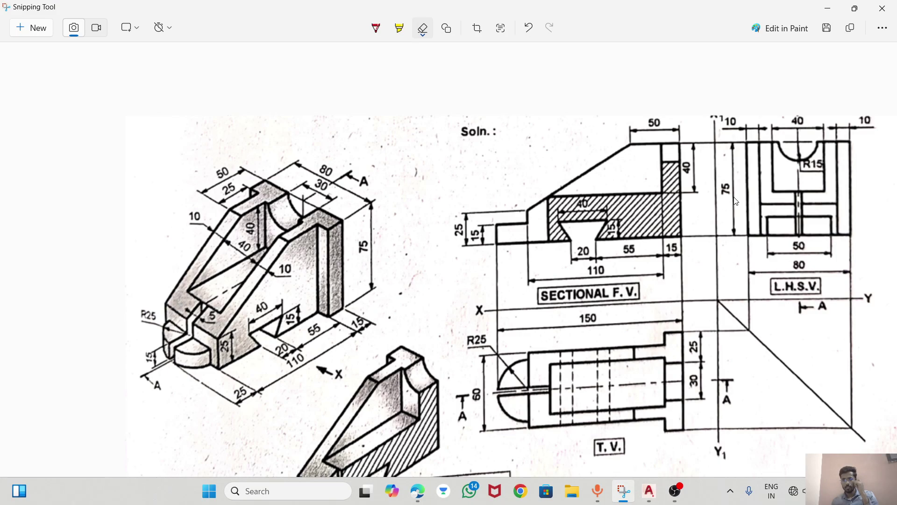
key(alt+Tab)
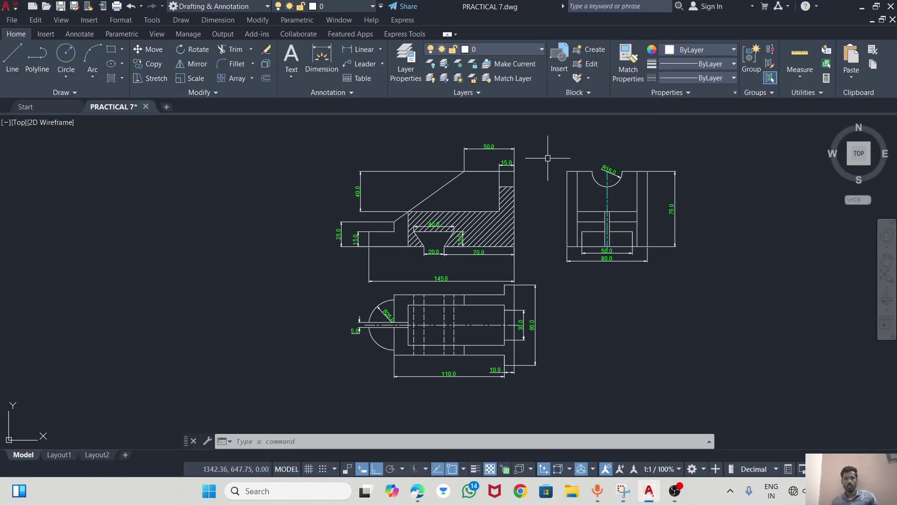
click(322, 57)
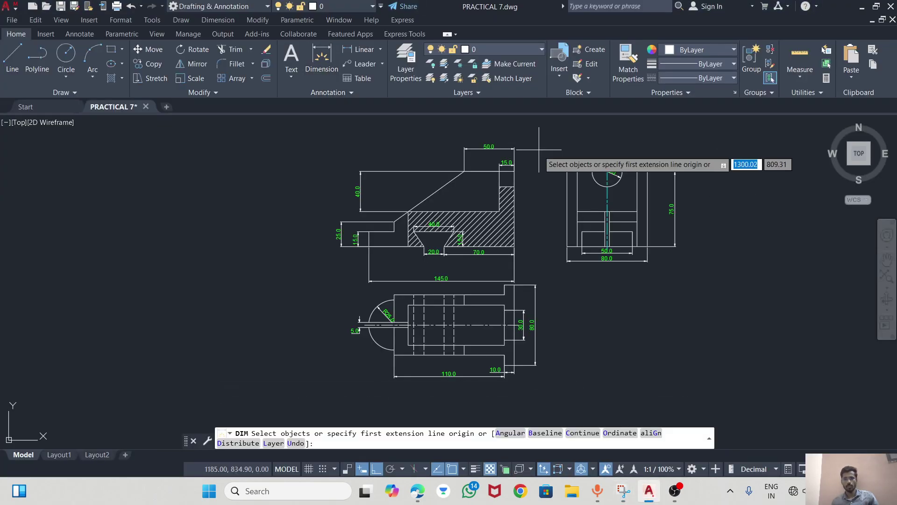
click(567, 172)
click(576, 172)
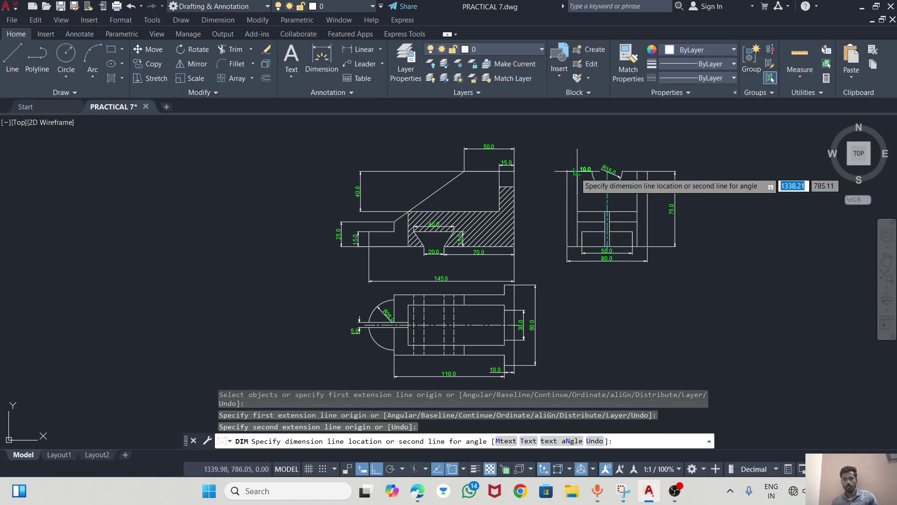
click(575, 163)
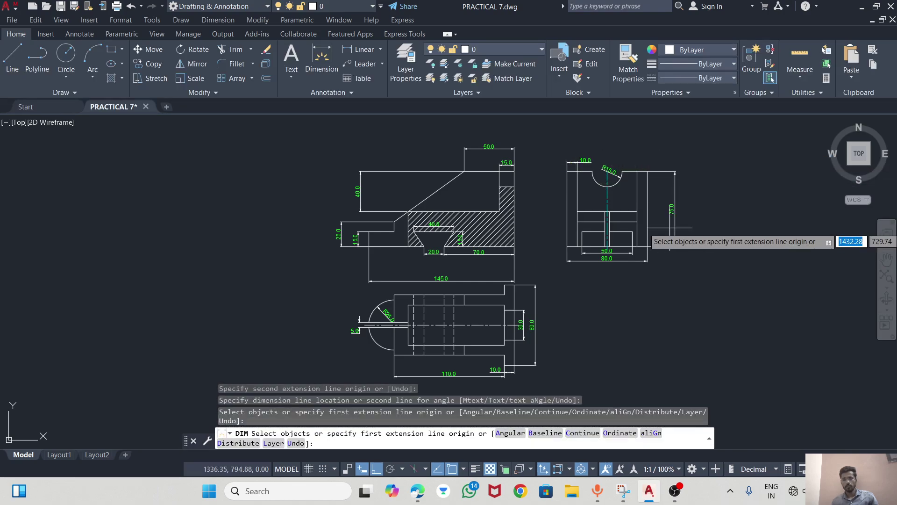
Dimension the right wall's thickness above the side view, in line with the left wall's dimension.
click(636, 171)
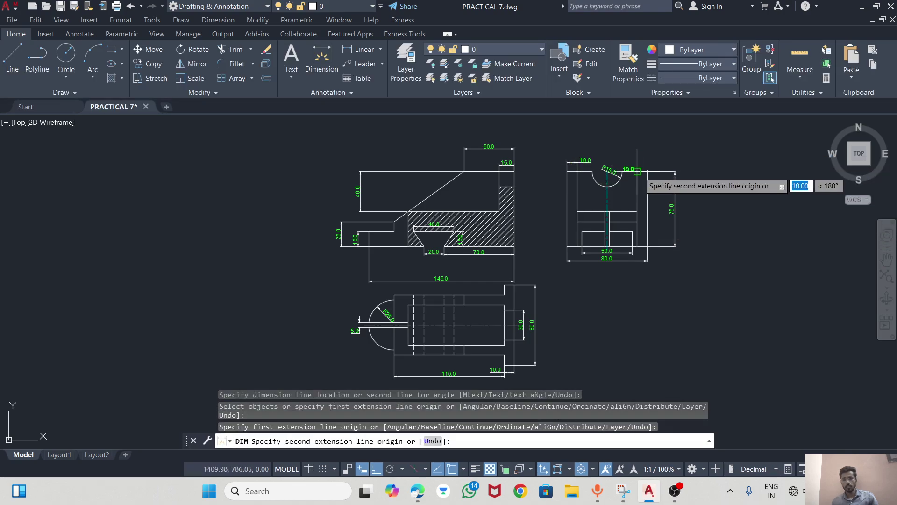
click(637, 172)
click(641, 163)
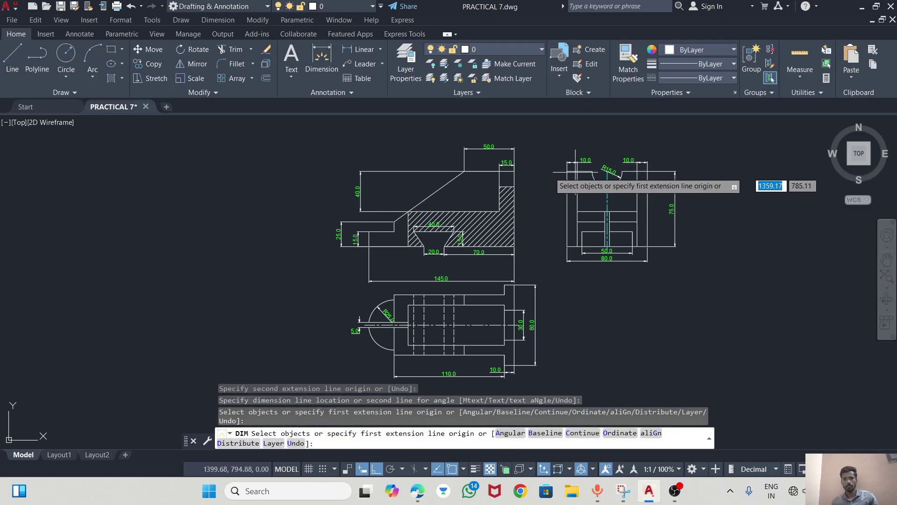
key(Escape)
Move the front view's overall-length dimension up, closer to the base dimensions, to free space above the top view.
scroll(421, 295, up, 1)
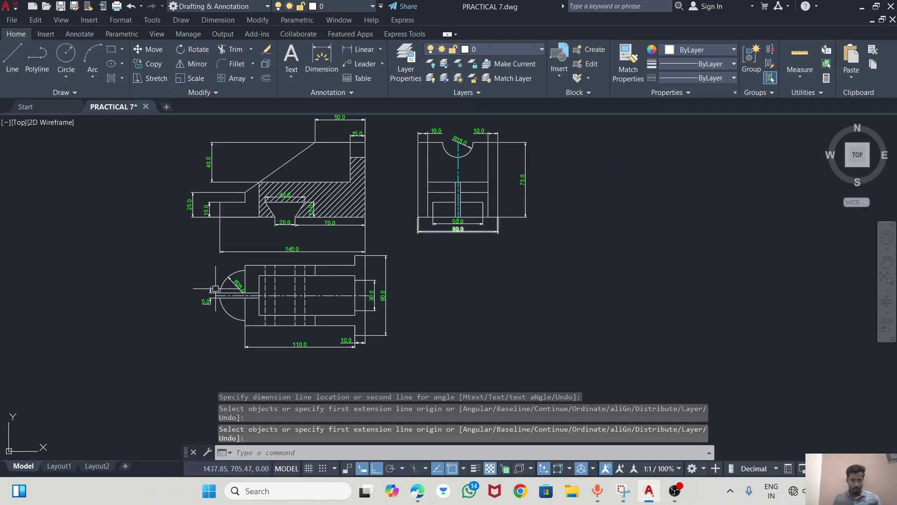
scroll(421, 295, up, 2)
scroll(271, 255, up, 2)
click(323, 228)
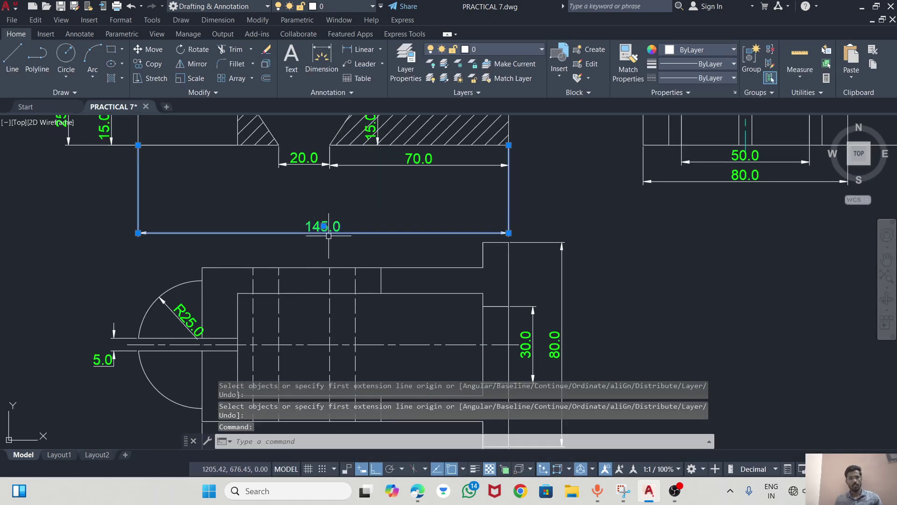
click(324, 226)
click(324, 195)
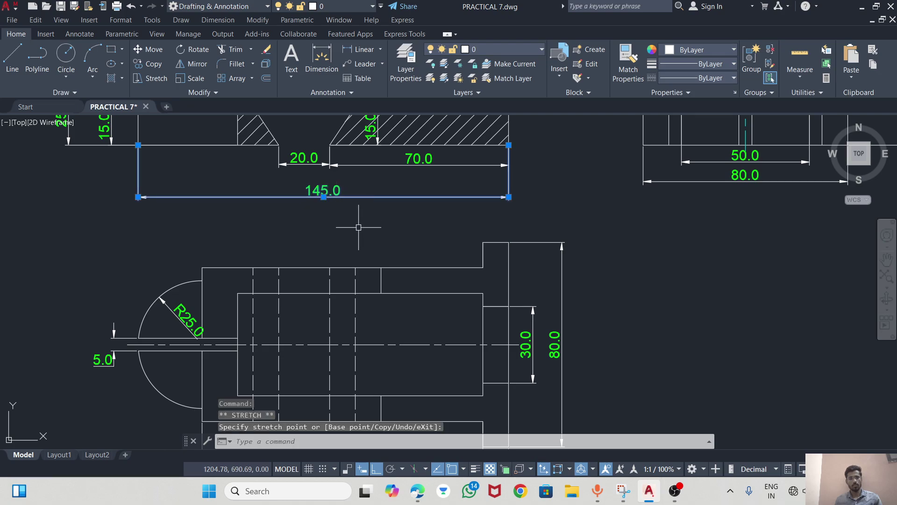
key(Escape)
Add the multiline text label SECTIONAL F.V between the front view's overall-length dimension and the top view.
scroll(355, 230, down, 4)
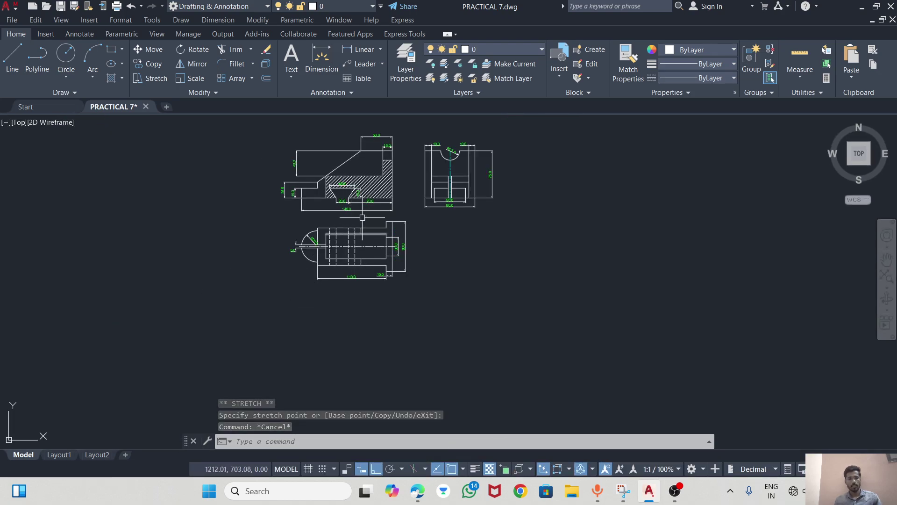
scroll(389, 242, up, 2)
click(291, 56)
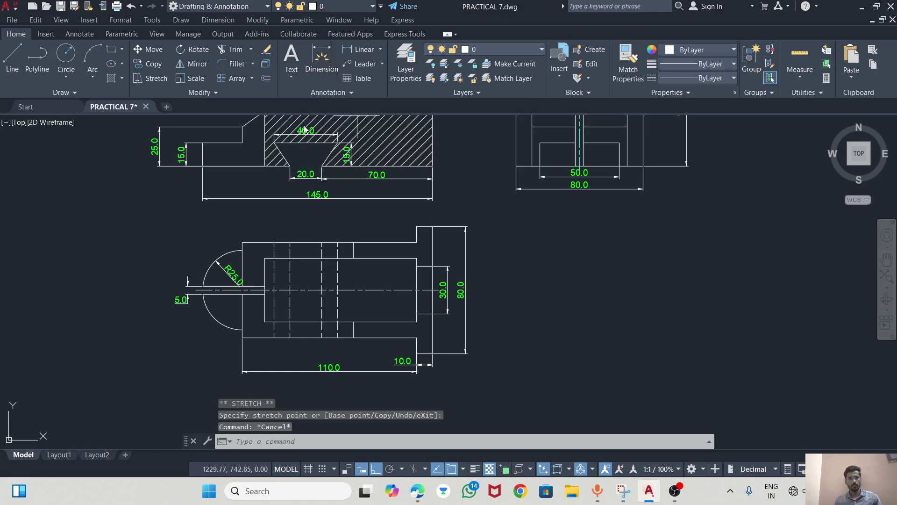
click(293, 210)
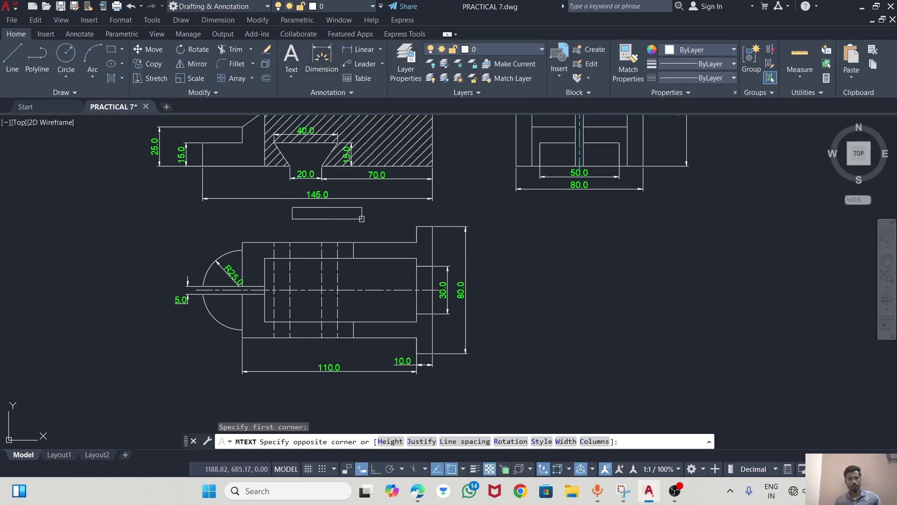
click(348, 225)
text(S)
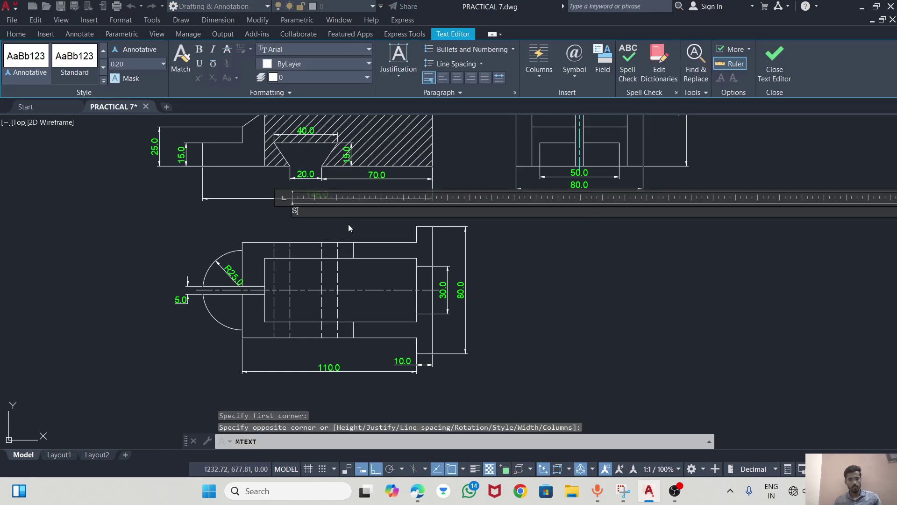
text(EC)
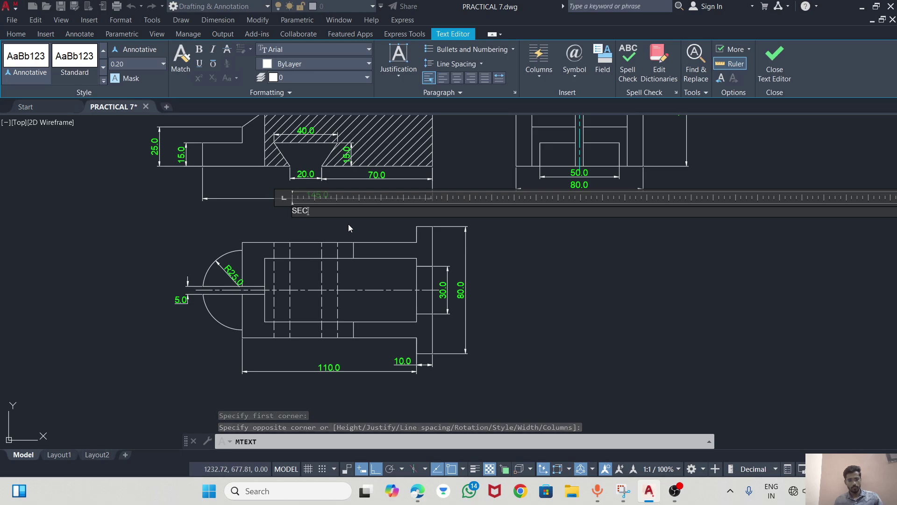
text(TIONAL F.V)
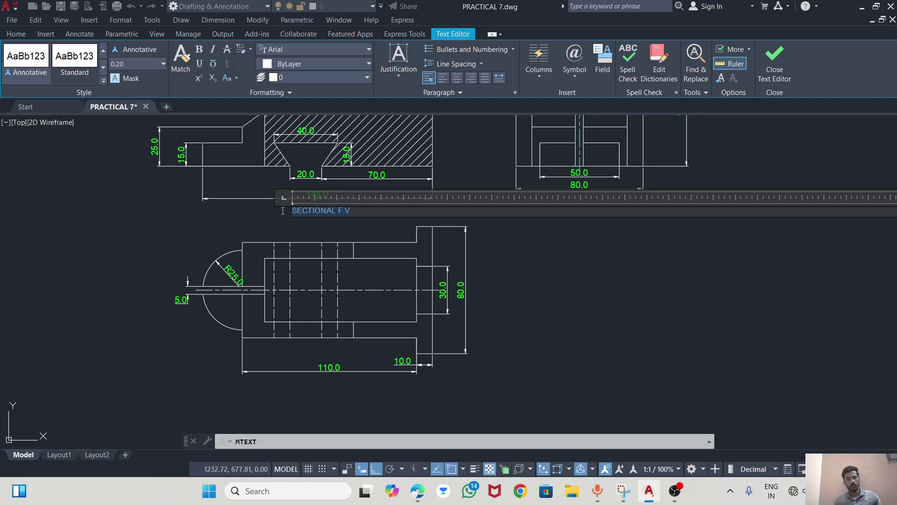
Set the SECTIONAL F.V label's text height to 5 and its font to Times New Roman, and finish editing the text.
click(131, 62)
text(5)
key(Return)
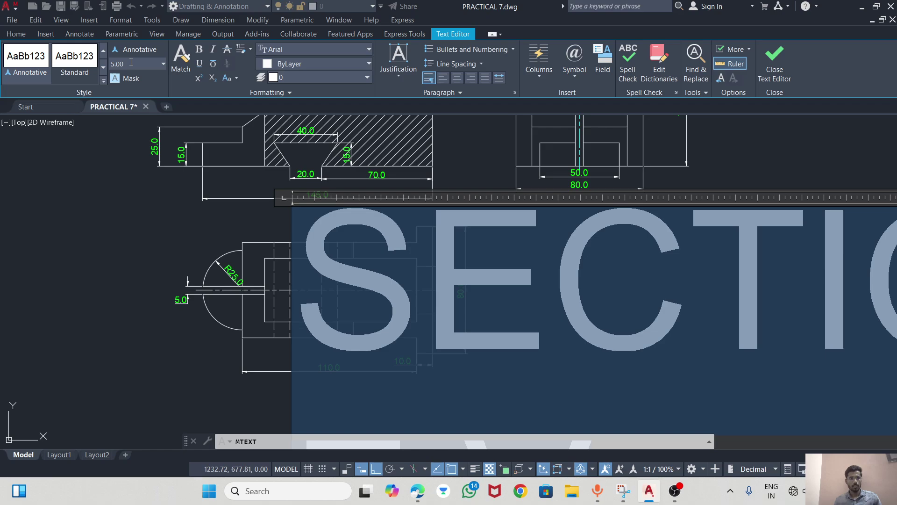
click(289, 49)
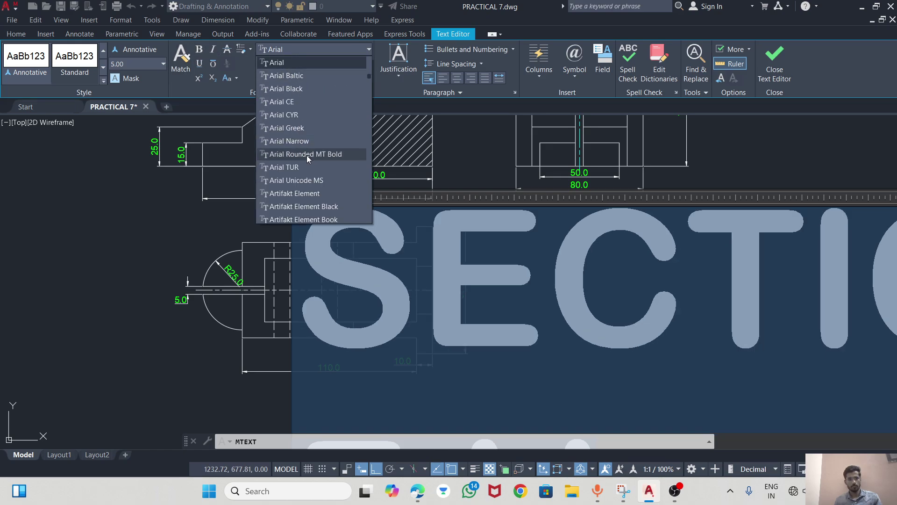
scroll(307, 155, down, 15)
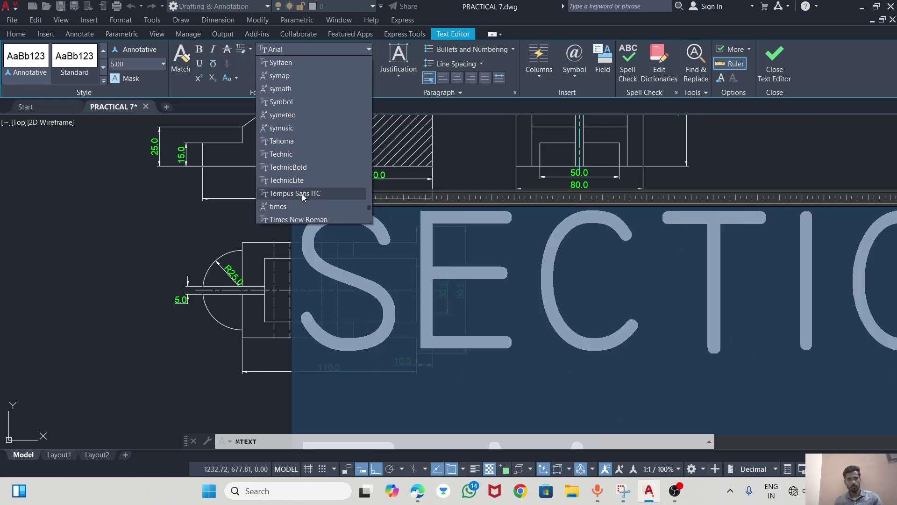
scroll(301, 201, down, 2)
click(296, 154)
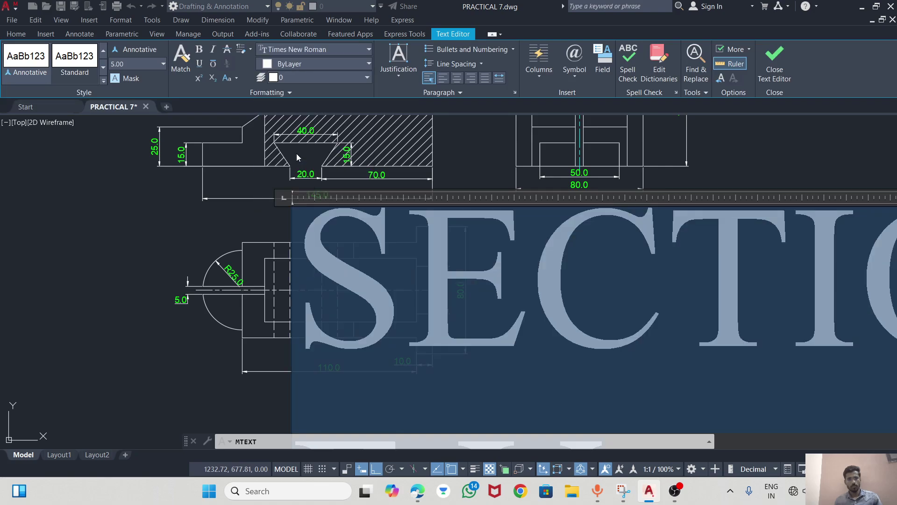
click(253, 215)
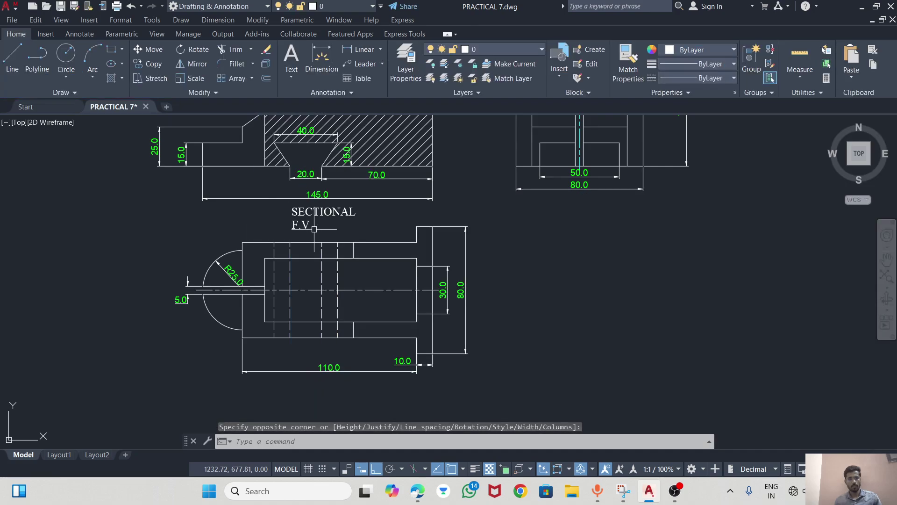
Widen the SECTIONAL F.V label's text frame to the right so the label fits on one line.
scroll(323, 206, up, 2)
click(339, 204)
click(392, 198)
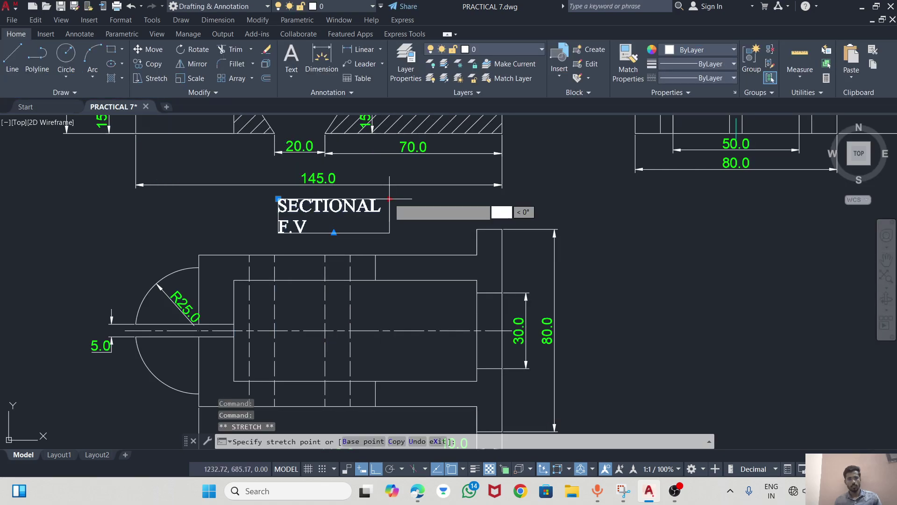
click(435, 198)
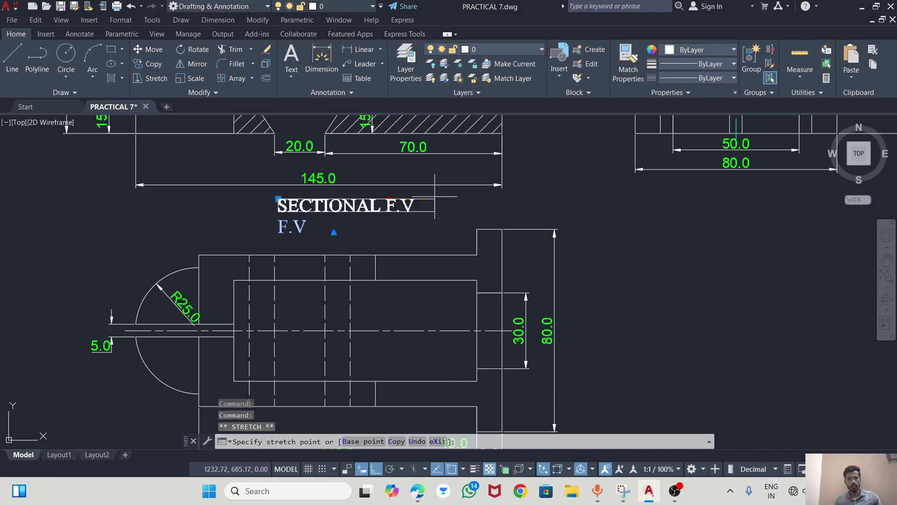
Finish adjusting the SECTIONAL F.V label's text frame and clear the selection.
click(359, 235)
key(Escape)
key(Escape)
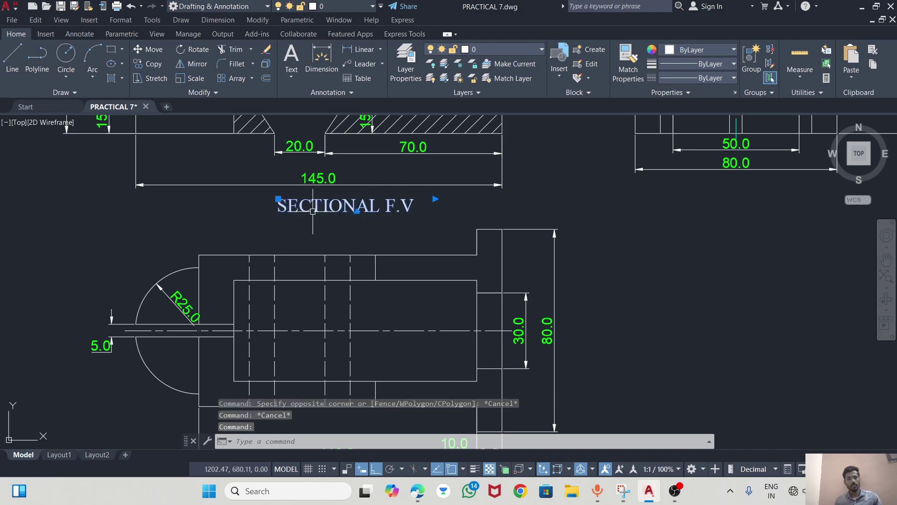
scroll(292, 298, down, 2)
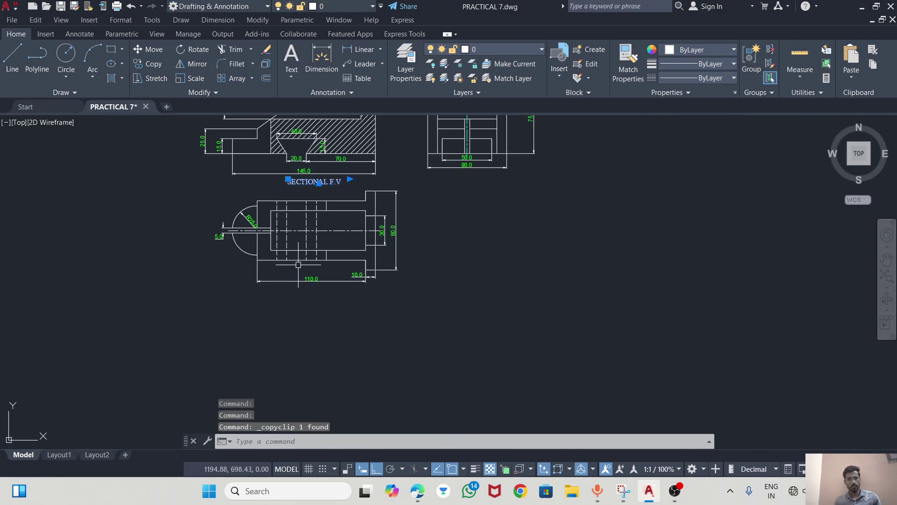
scroll(292, 298, up, 2)
key(ctrl+c)
key(ctrl+v)
key(Escape)
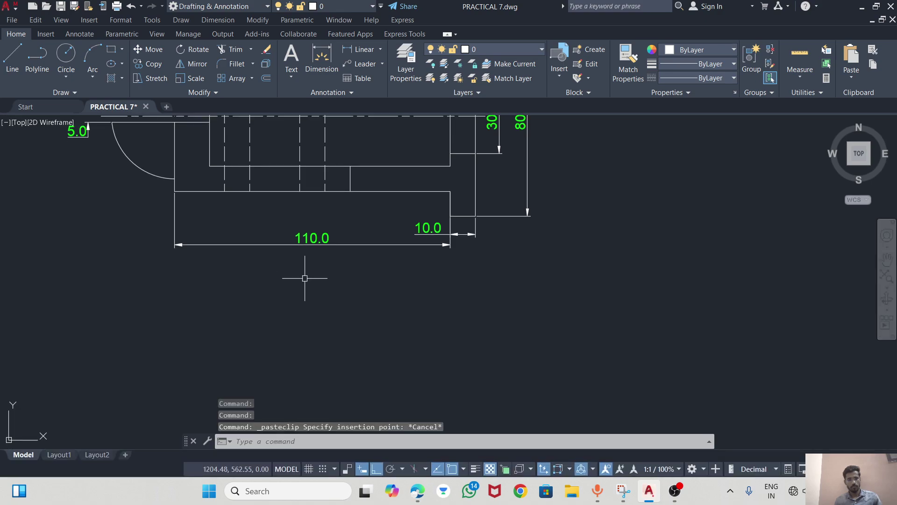
Make the SECTIONAL F.V label's text bold and finish editing it.
scroll(294, 297, down, 4)
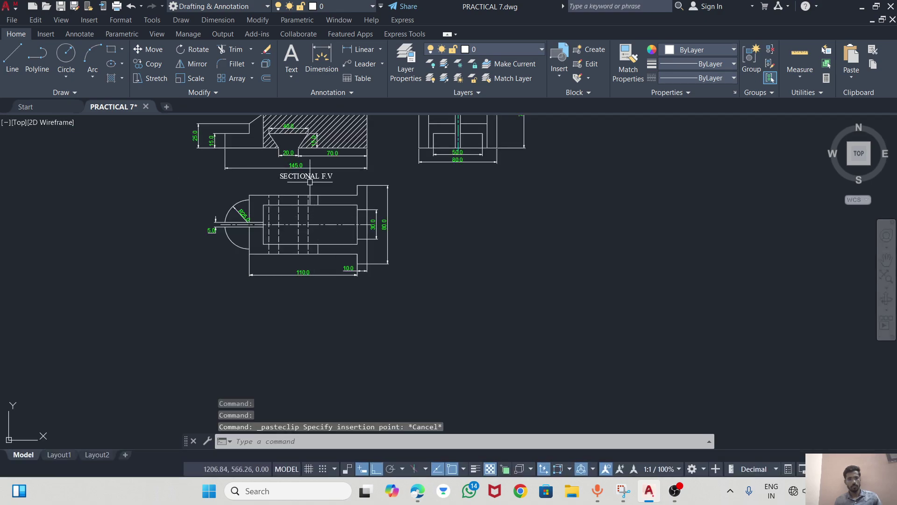
click(307, 182)
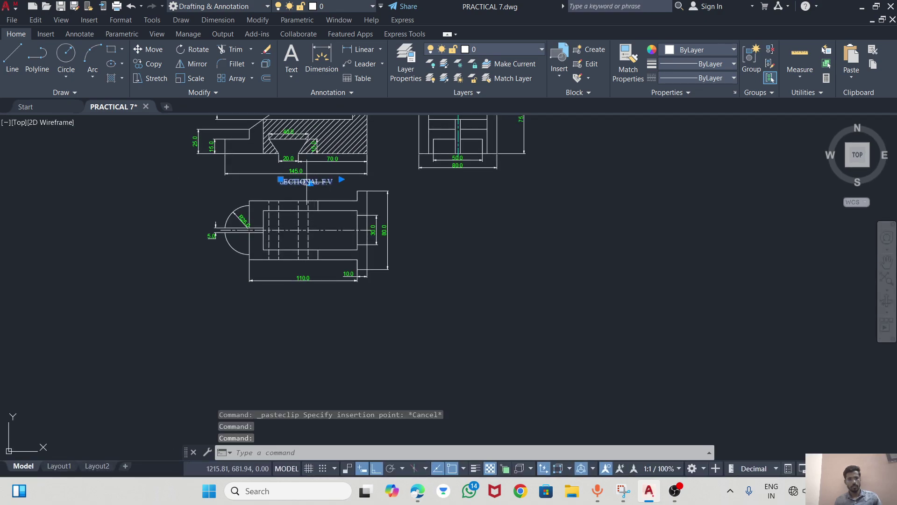
double_click(325, 185)
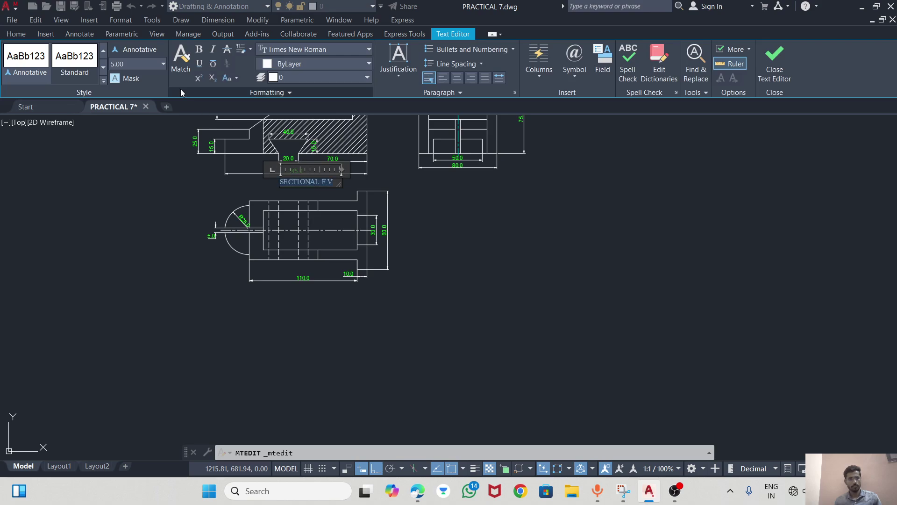
click(199, 49)
click(460, 201)
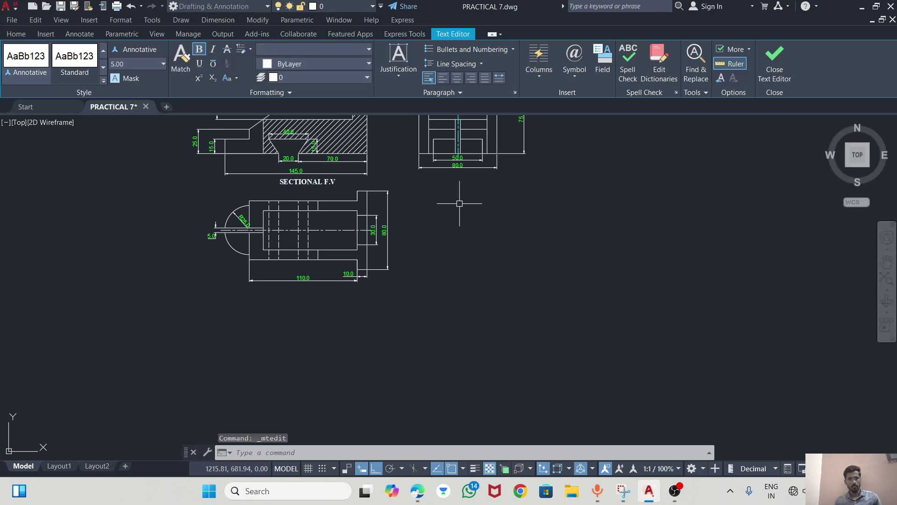
Copy the bold SECTIONAL F.V label to below the top view and below the left-hand side view.
click(306, 183)
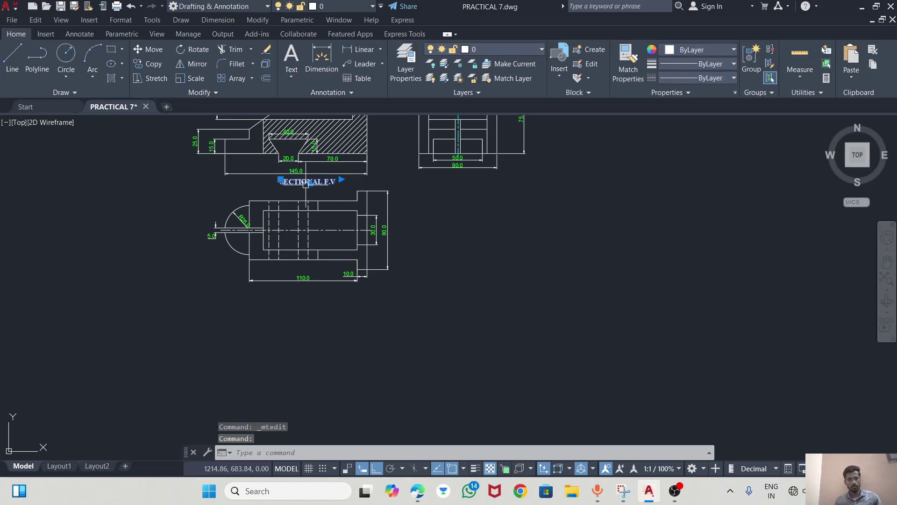
key(ctrl+c)
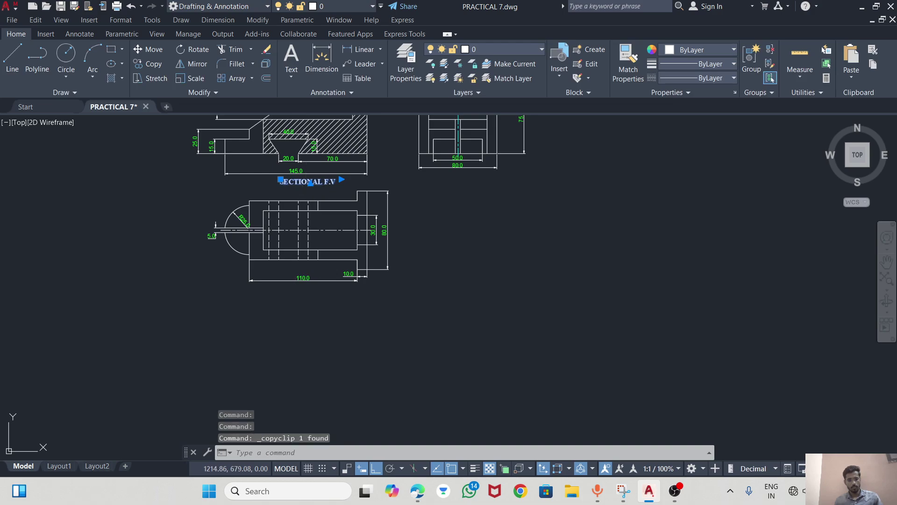
key(ctrl+v)
click(280, 296)
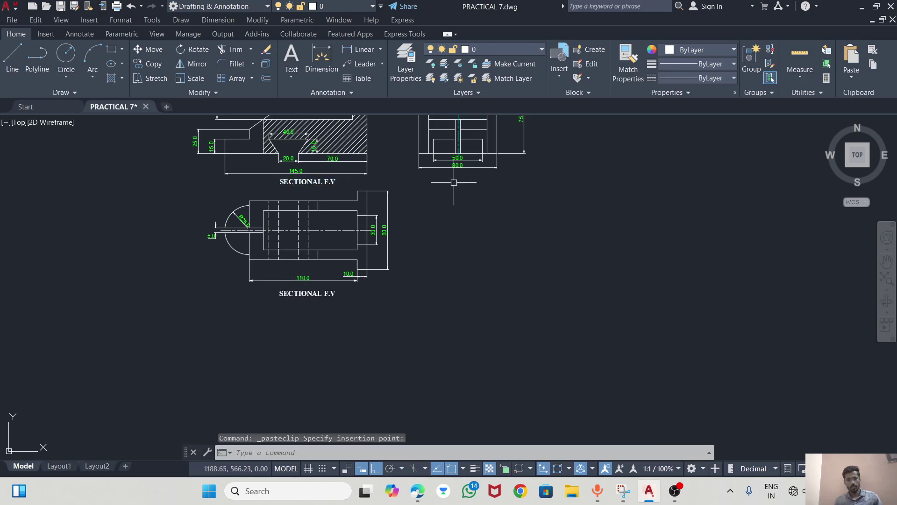
key(ctrl+v)
click(434, 184)
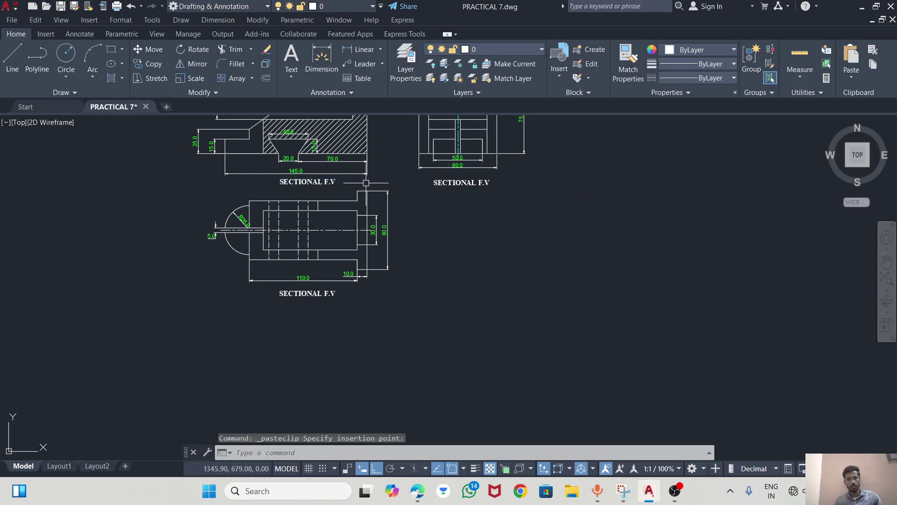
Change the label below the left-hand side view to LHSV and shift it right to centre it under the view.
double_click(485, 183)
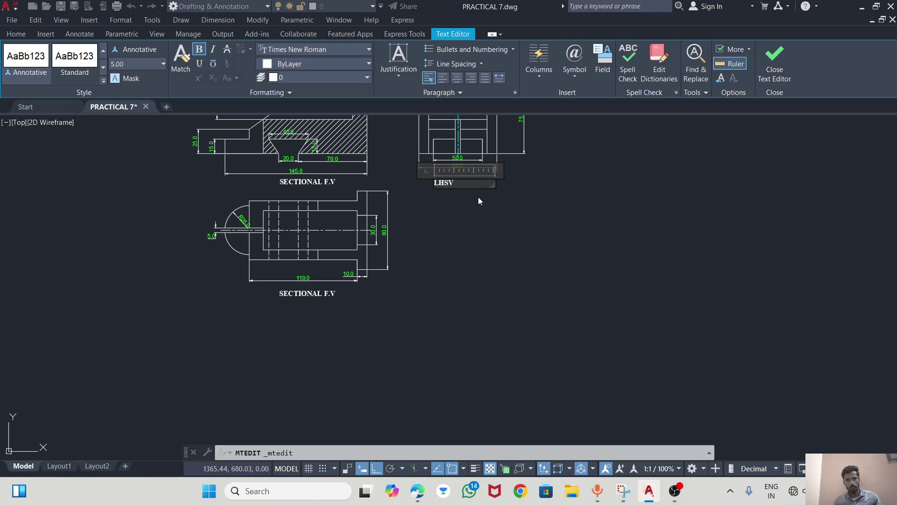
click(478, 201)
click(444, 182)
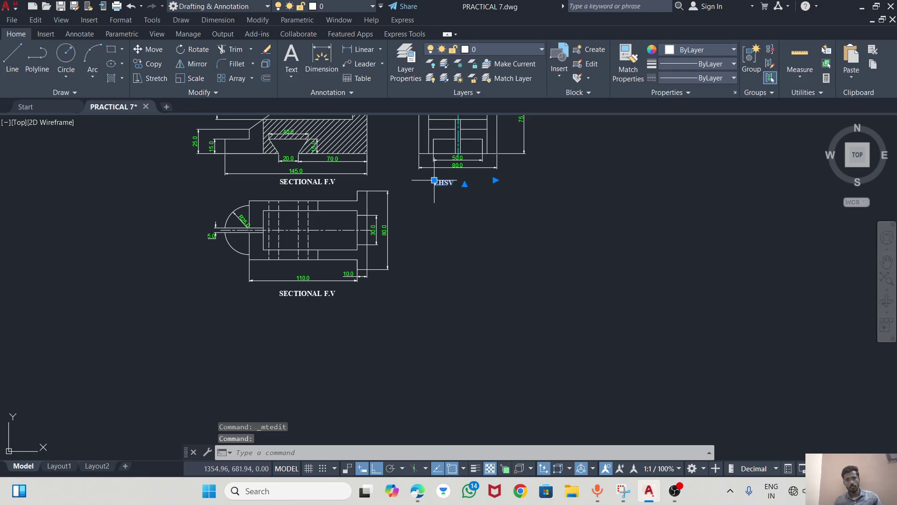
click(434, 180)
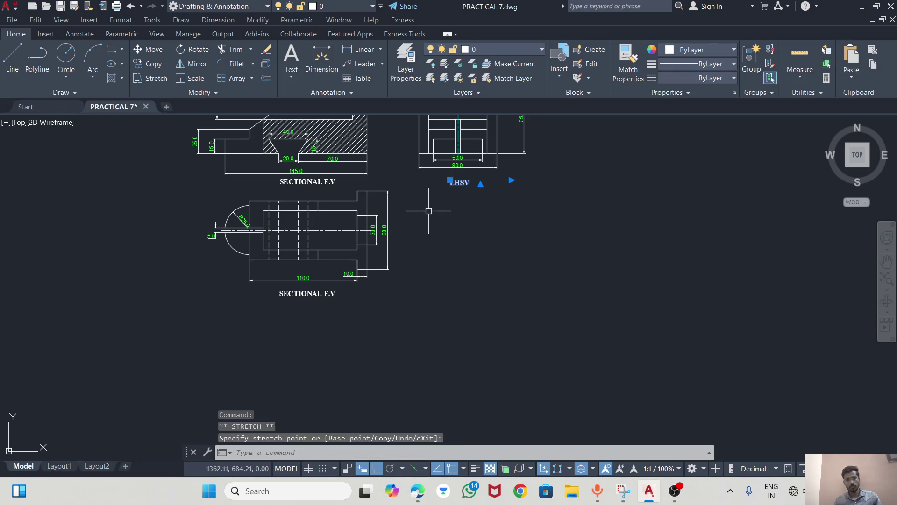
key(Escape)
click(314, 294)
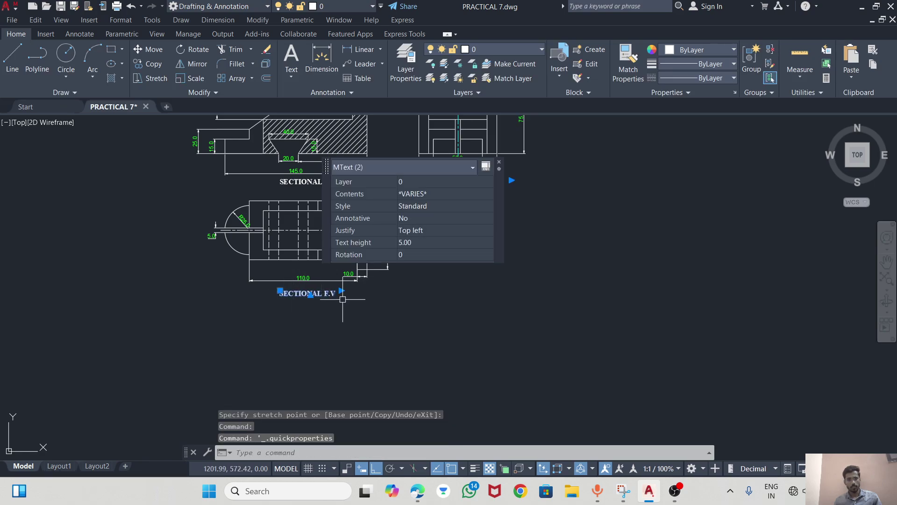
double_click(302, 293)
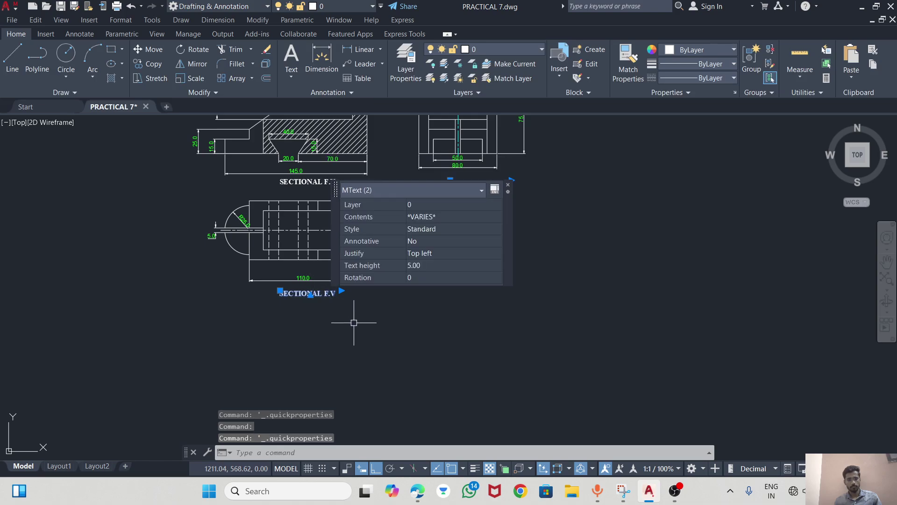
key(Escape)
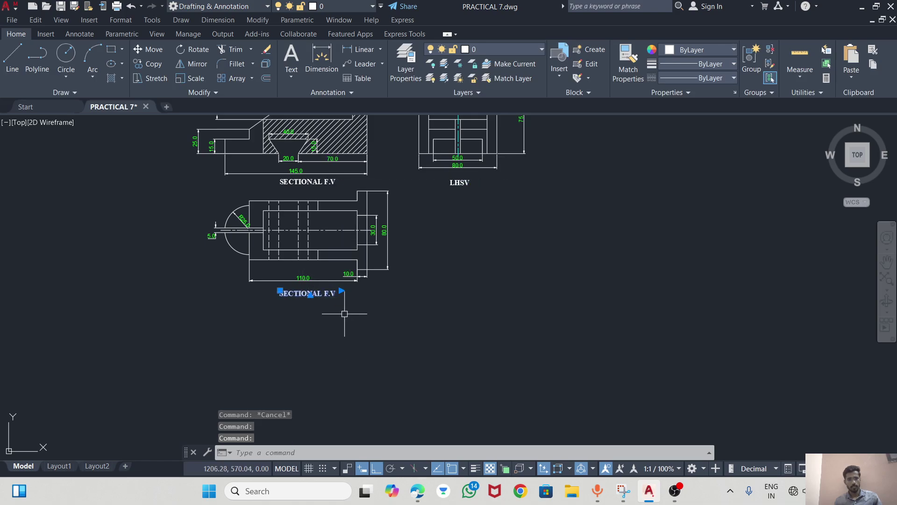
key(Escape)
key(Escape)
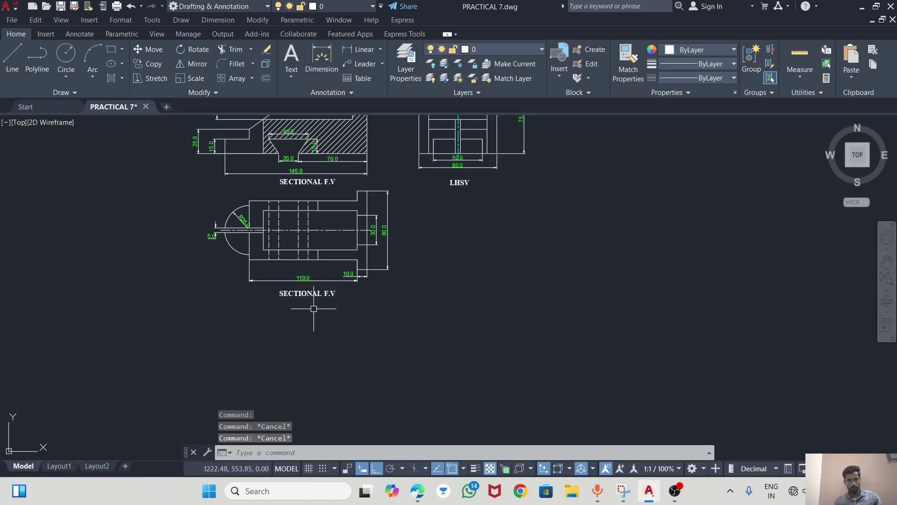
click(320, 328)
key(Escape)
key(Escape)
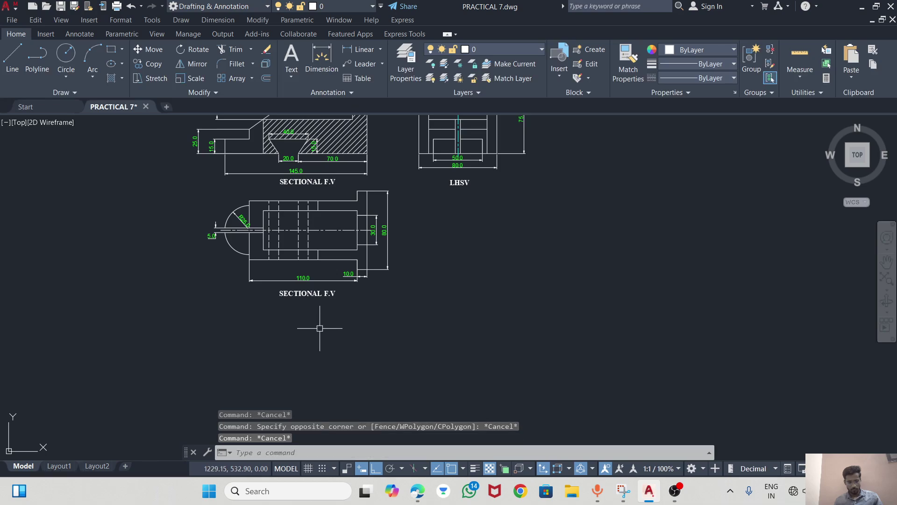
Change the copied label below the top view to T.V.
double_click(304, 293)
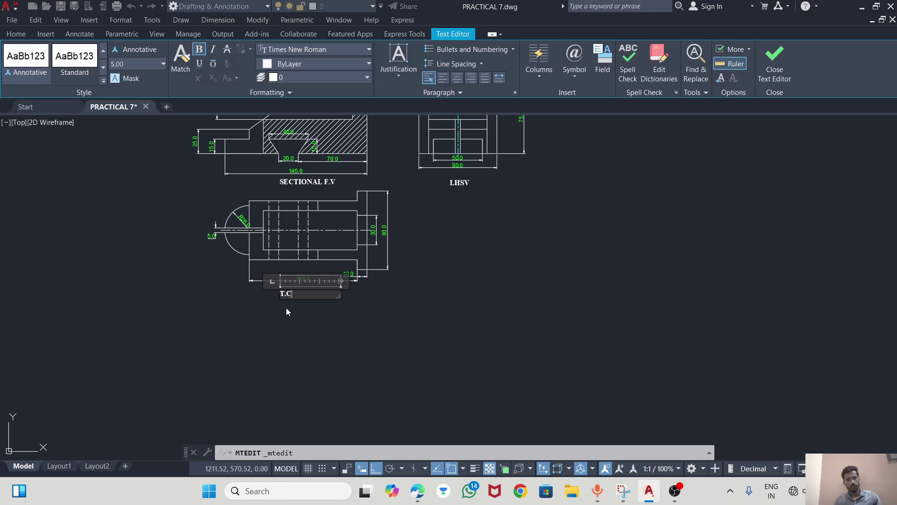
click(309, 318)
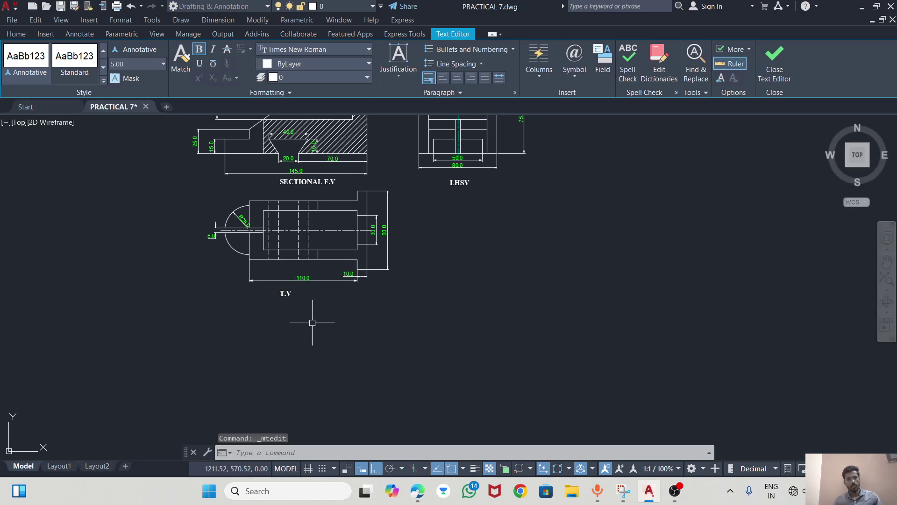
Copy all three views with their dimensions and labels to the clipboard.
scroll(314, 314, down, 4)
scroll(304, 276, up, 2)
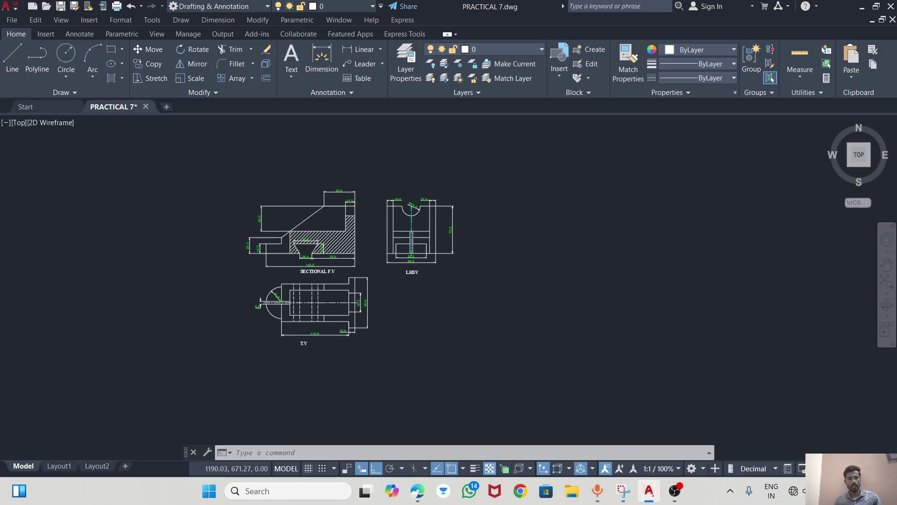
click(224, 169)
key(Escape)
click(224, 165)
click(478, 355)
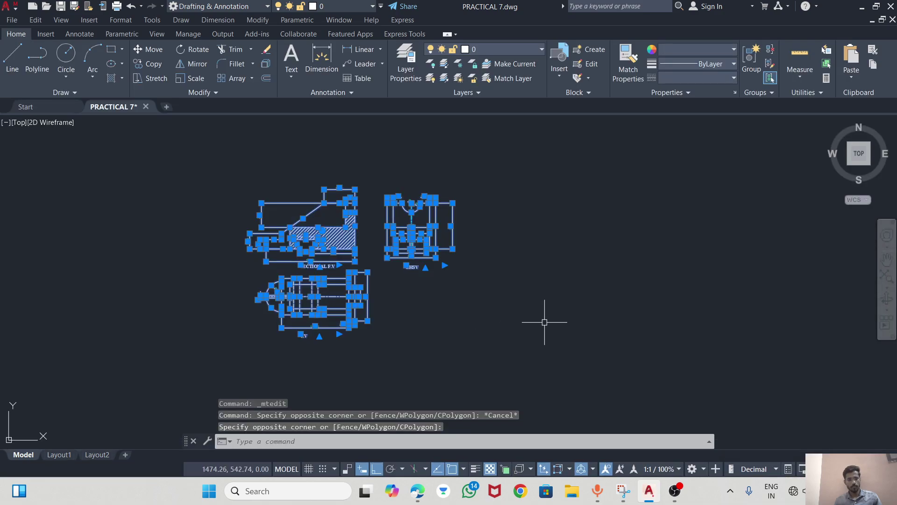
key(ctrl+c)
Paste the copied views into the left half of the bordered title sheet, below the LLO text.
scroll(557, 299, down, 4)
scroll(388, 301, down, 2)
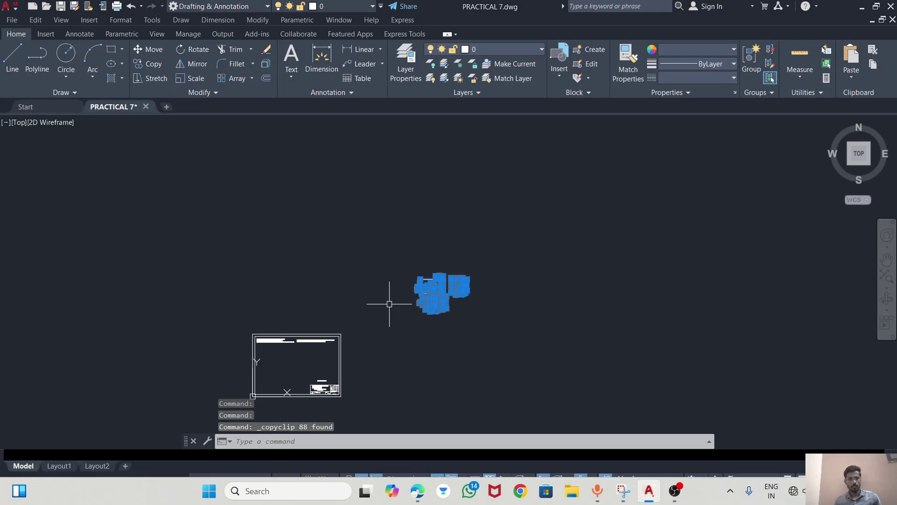
scroll(286, 380, up, 5)
middle_drag(287, 381, 519, 362)
key(ctrl+v)
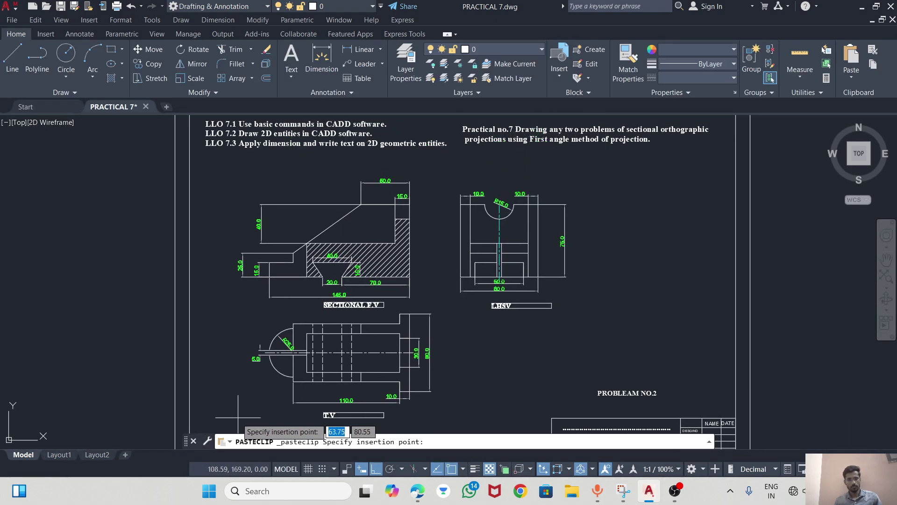
click(192, 397)
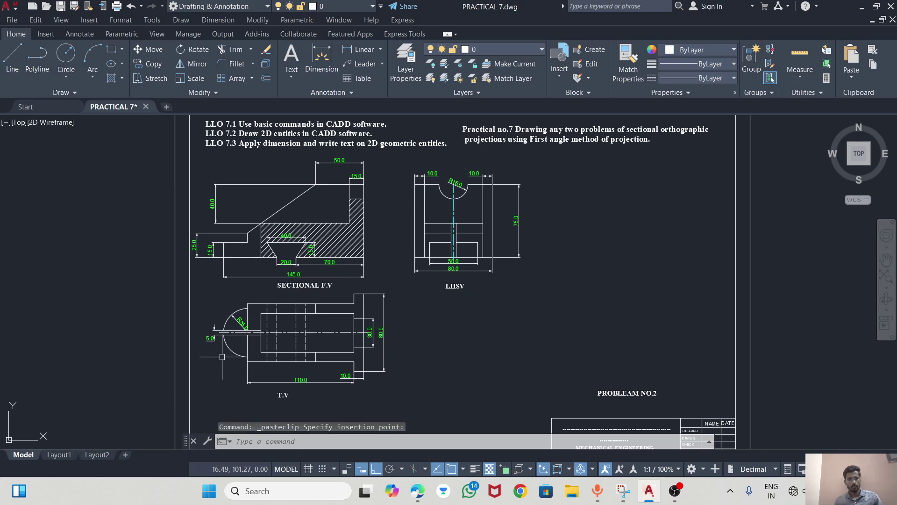
key(Escape)
key(Escape)
Move the front view's 25.0 height dimension right, closer to the view and clear of the sheet border.
scroll(191, 262, up, 2)
click(197, 236)
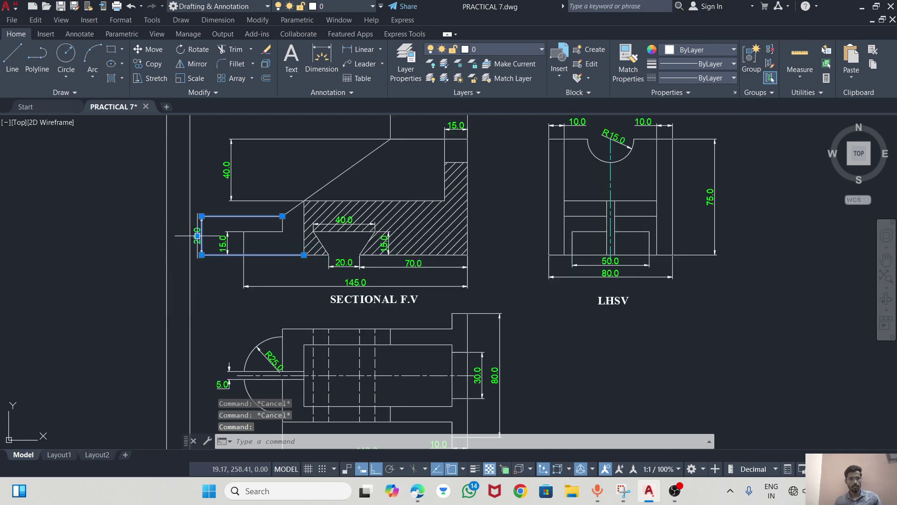
click(201, 235)
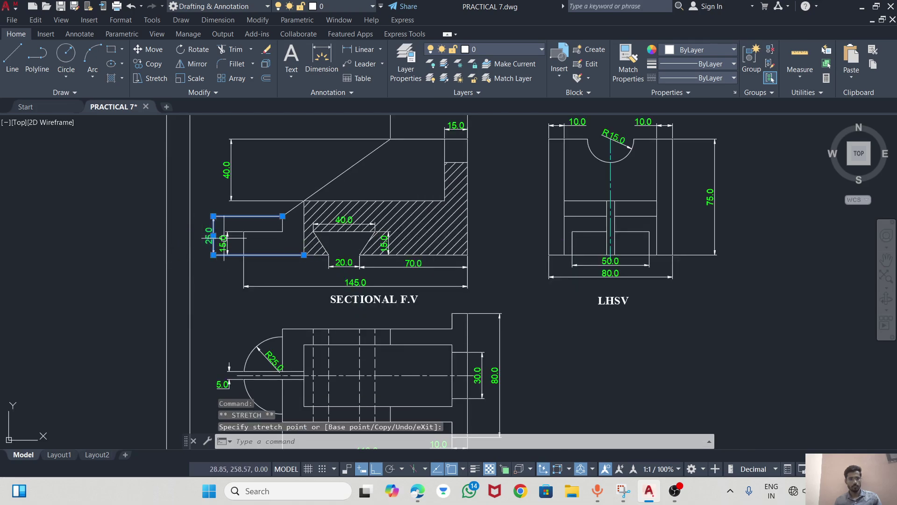
scroll(240, 229, down, 2)
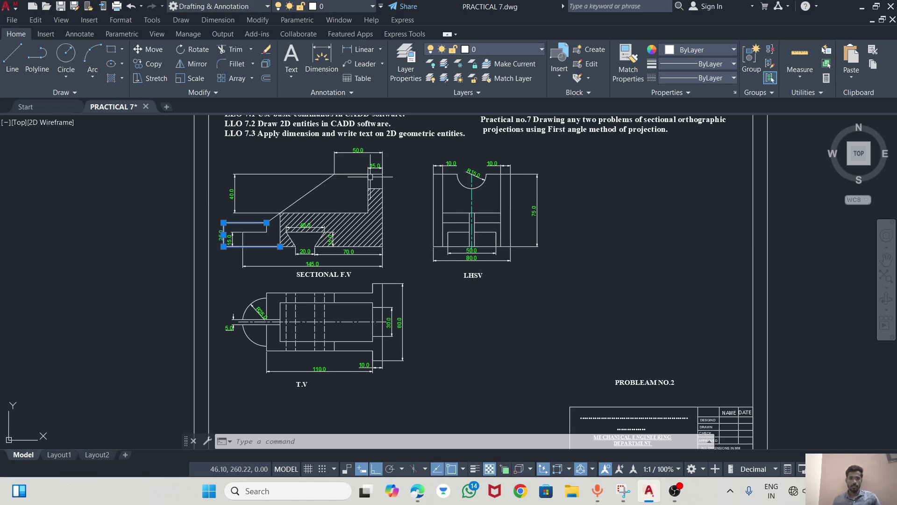
key(Escape)
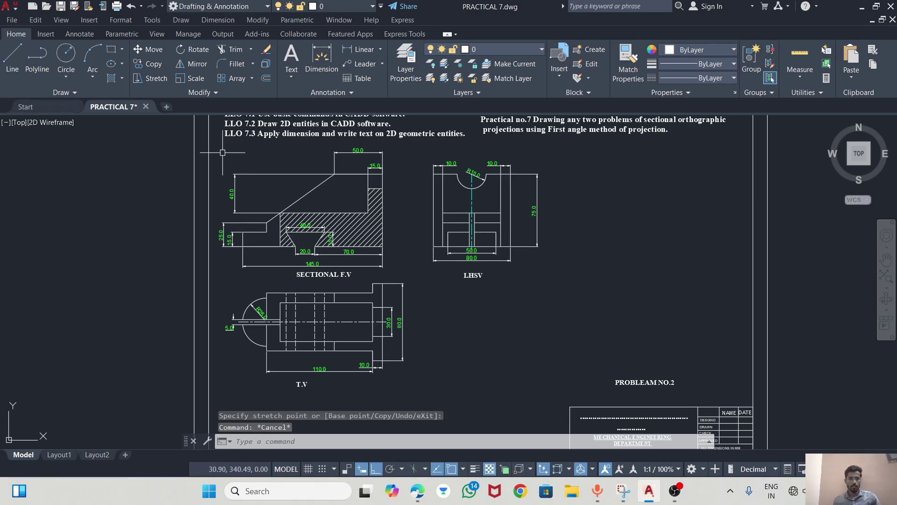
Move the three dimensioned views together about 9 mm horizontally left within the title sheet.
click(218, 146)
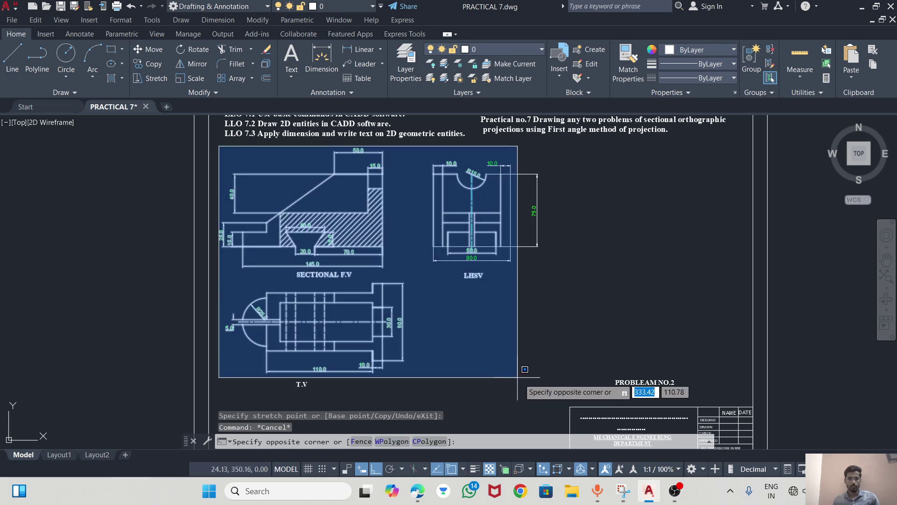
click(552, 380)
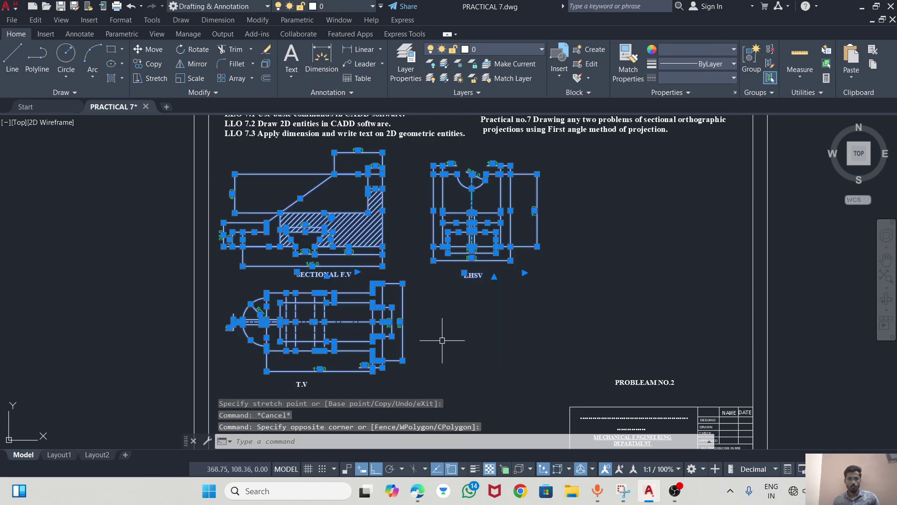
text(MO)
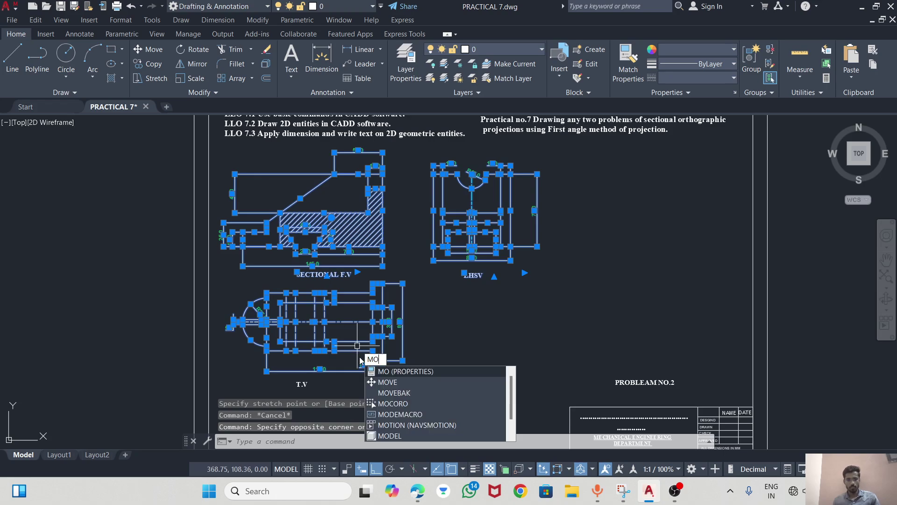
click(387, 382)
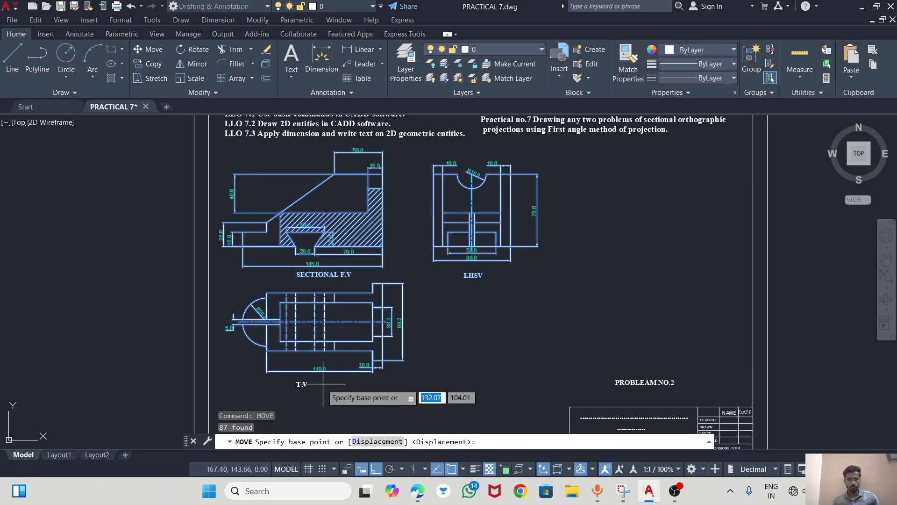
click(275, 337)
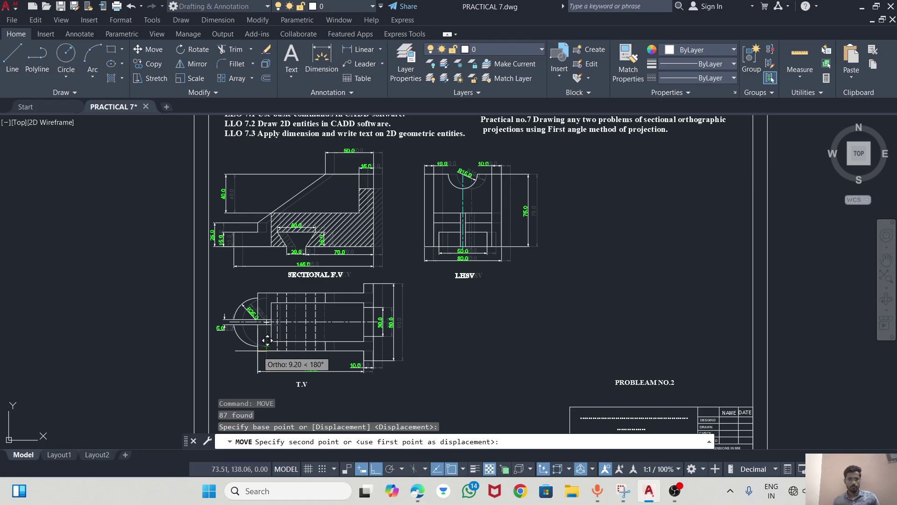
key(Escape)
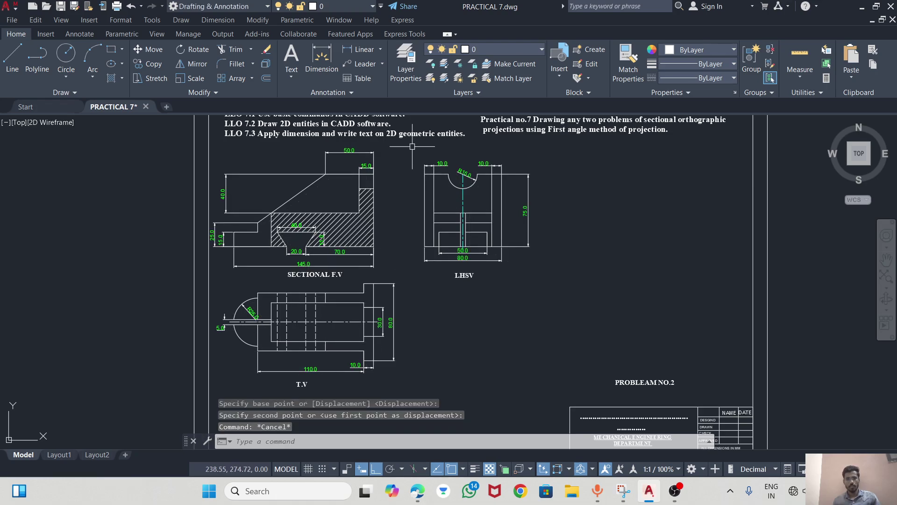
Move the LHSV view with its dimensions and label about 23 mm left, closer to the sectional front view.
click(412, 146)
click(549, 295)
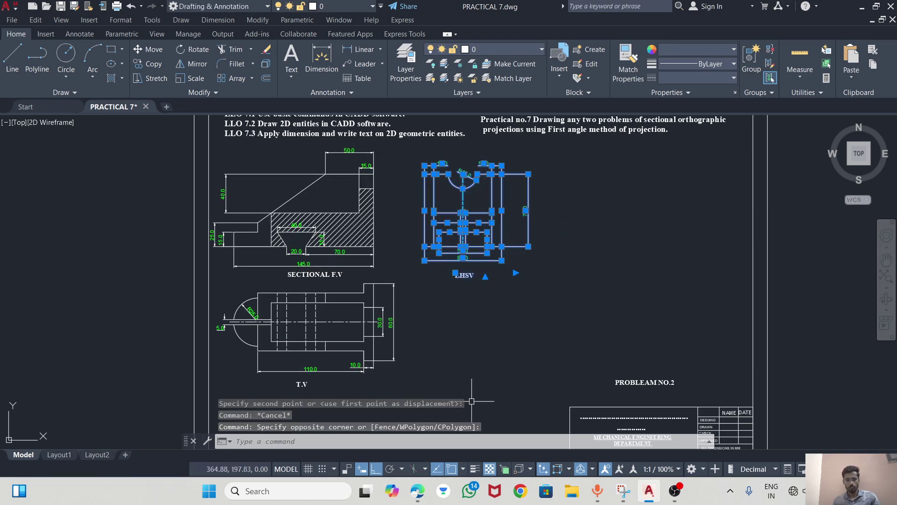
text(MO)
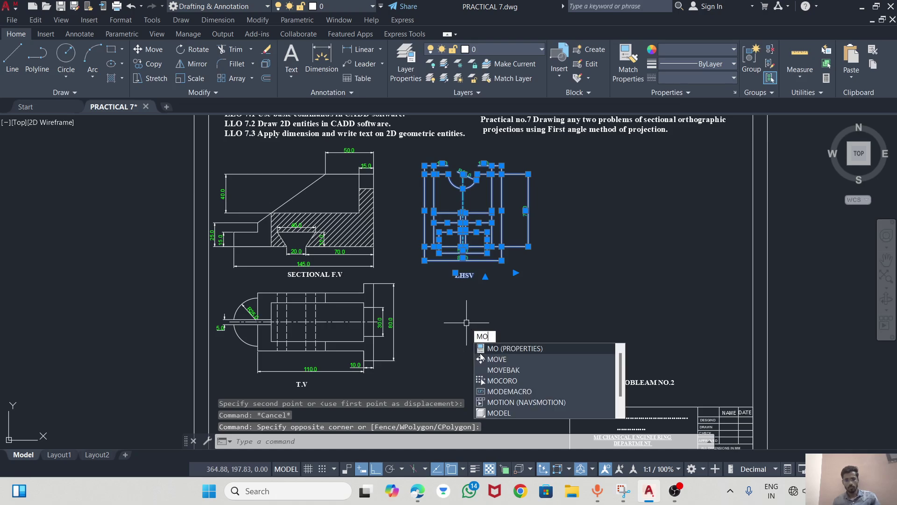
click(491, 358)
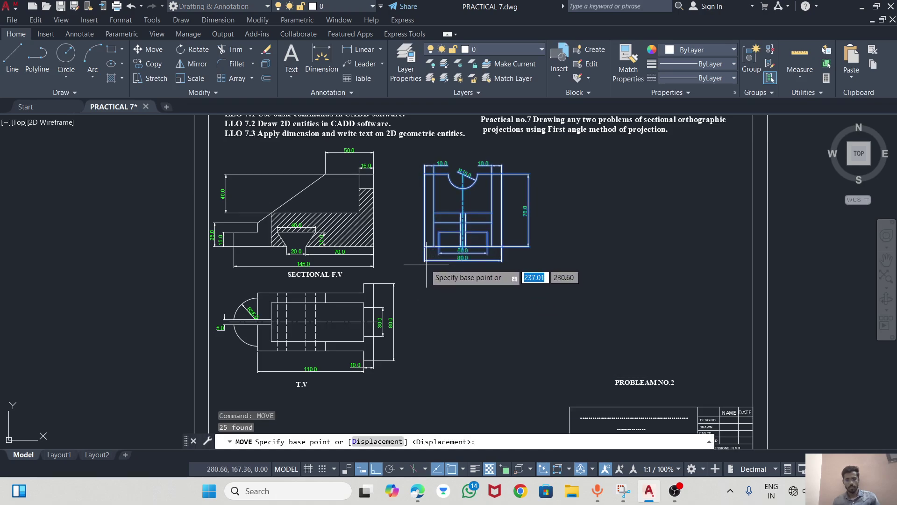
click(424, 247)
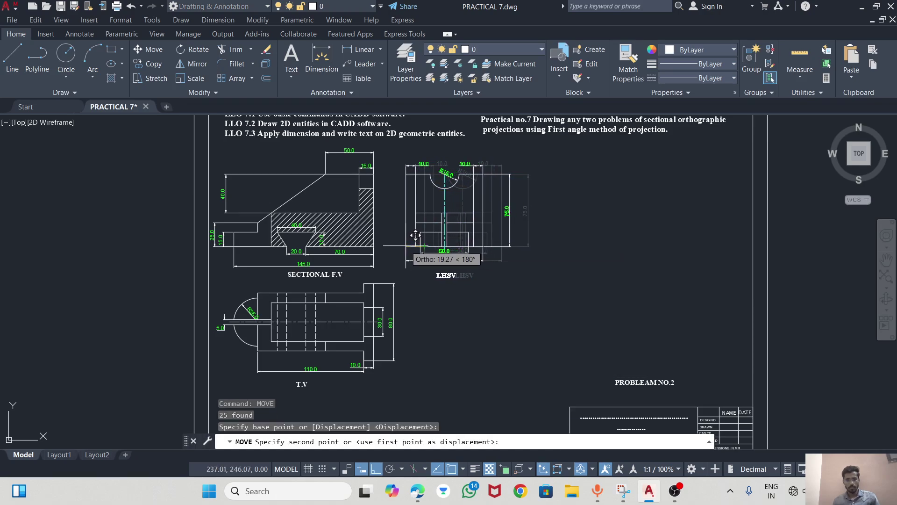
key(Escape)
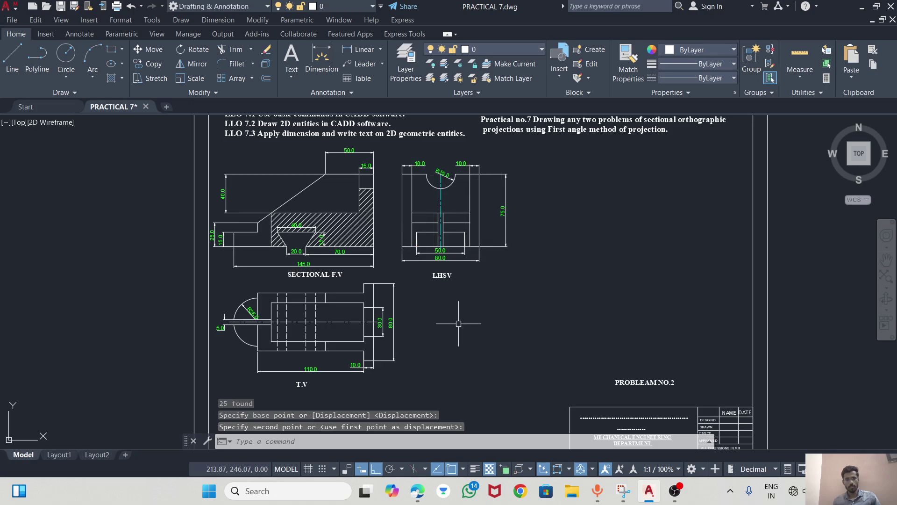
Move the sectional front view's 40.0 height dimension right, next to the sloping edge.
click(226, 196)
click(224, 193)
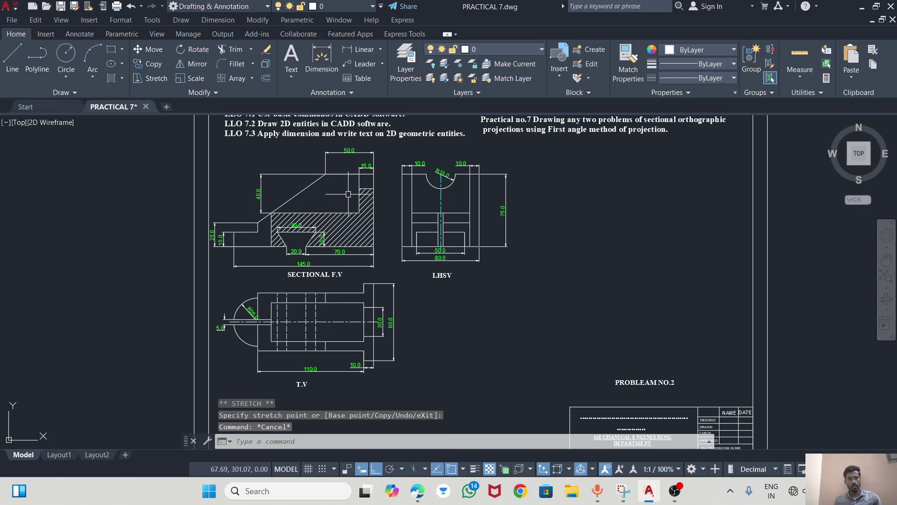
key(Escape)
Move the sectional front view's leftmost 15.0 and 25.0 height dimensions right, closer to the view and away from the border.
scroll(223, 235, up, 2)
click(223, 239)
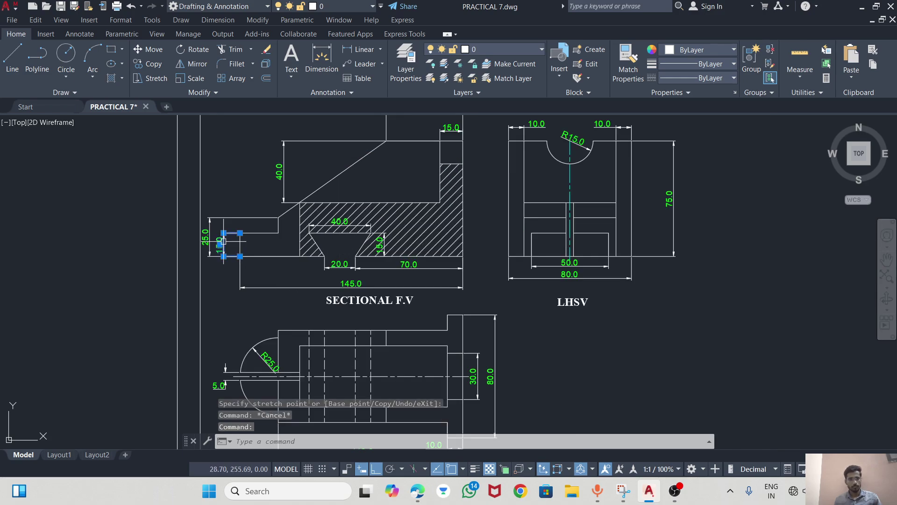
click(223, 243)
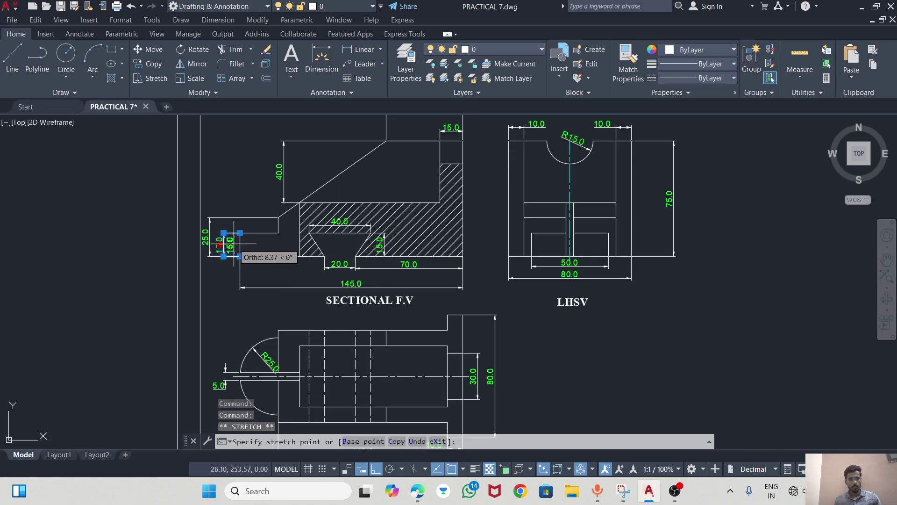
click(210, 229)
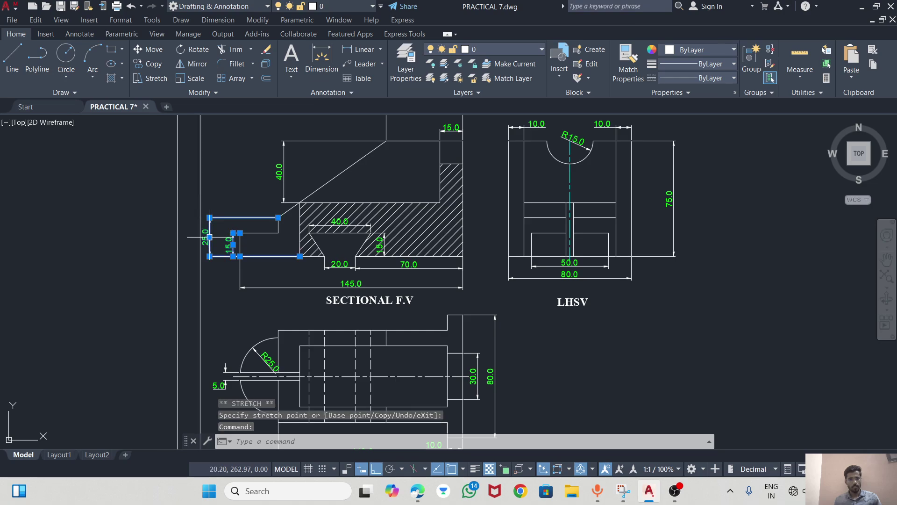
click(209, 237)
click(219, 237)
key(Escape)
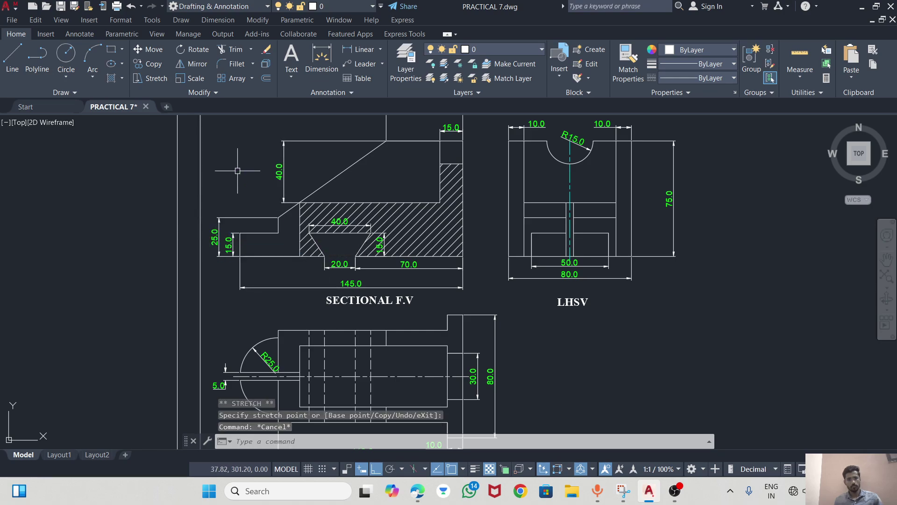
Copy the PROBLEAM NO.2 label and paste it below the T.V label of the top view.
scroll(238, 171, down, 2)
scroll(517, 314, down, 2)
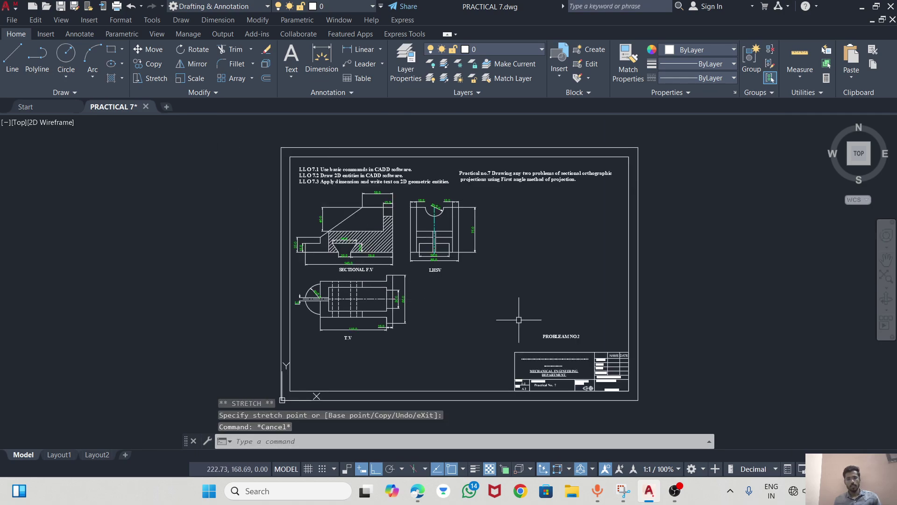
scroll(560, 329, up, 4)
click(539, 340)
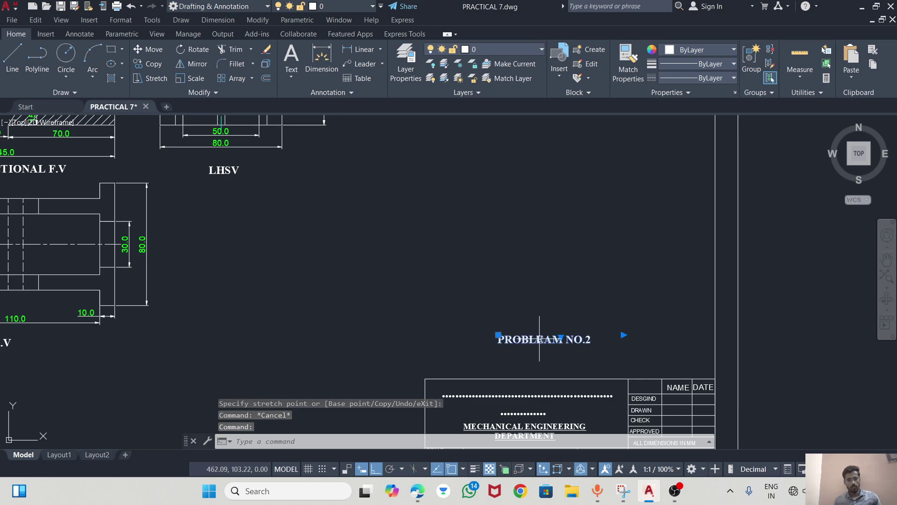
key(ctrl+c)
scroll(218, 367, down, 2)
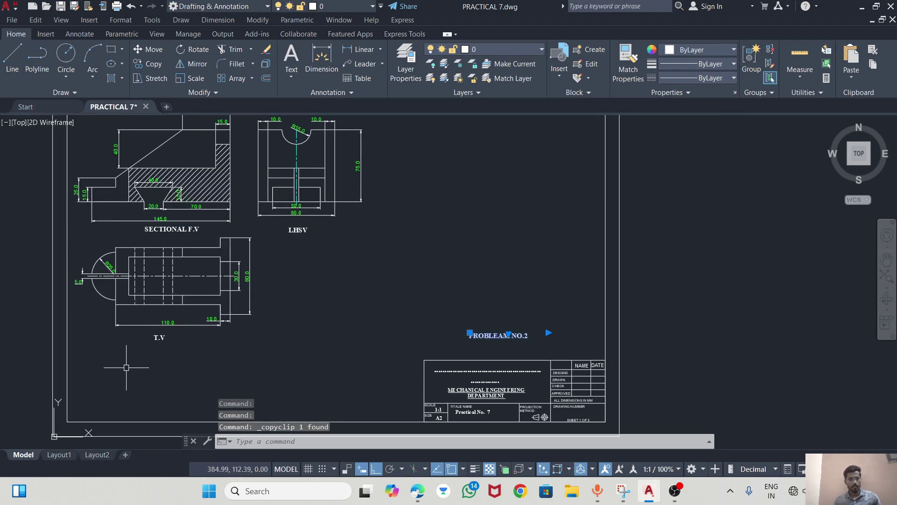
key(ctrl+v)
click(134, 351)
Change the copied label below the top view to PROBLEAM NO.1 and save the drawing.
scroll(134, 351, up, 2)
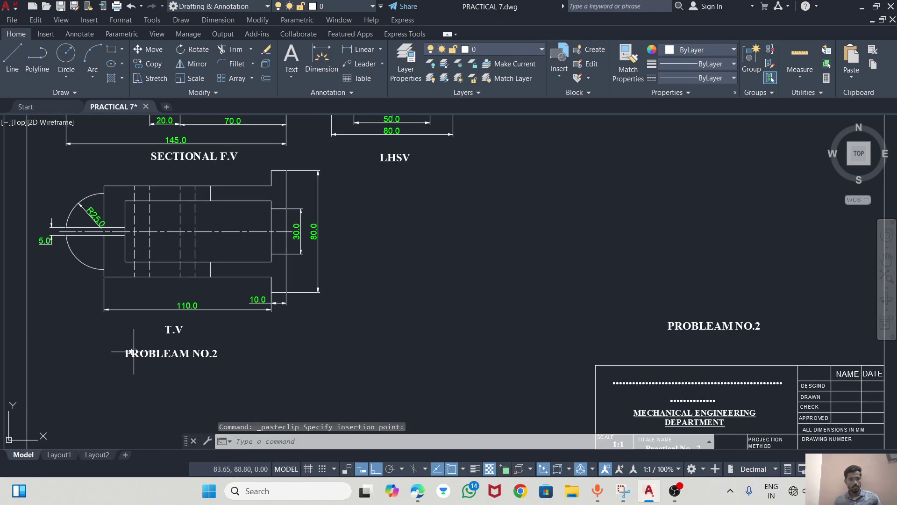
double_click(216, 355)
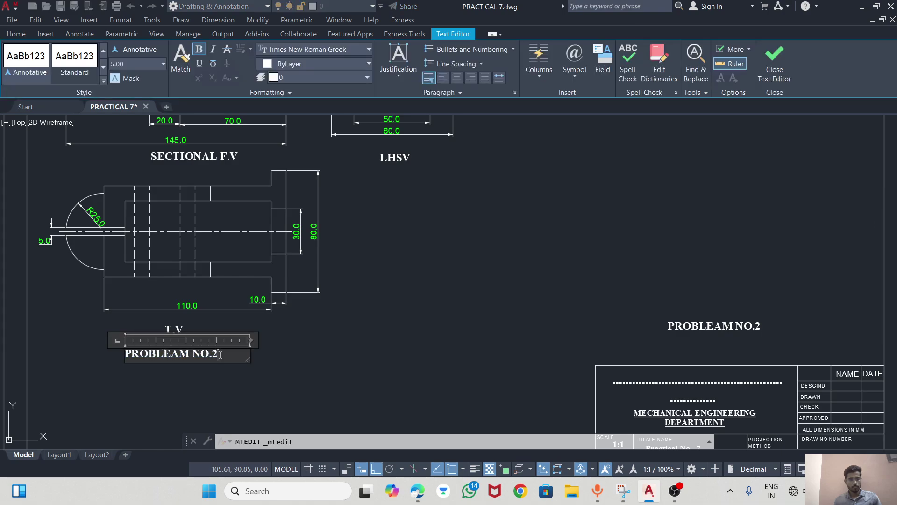
click(366, 362)
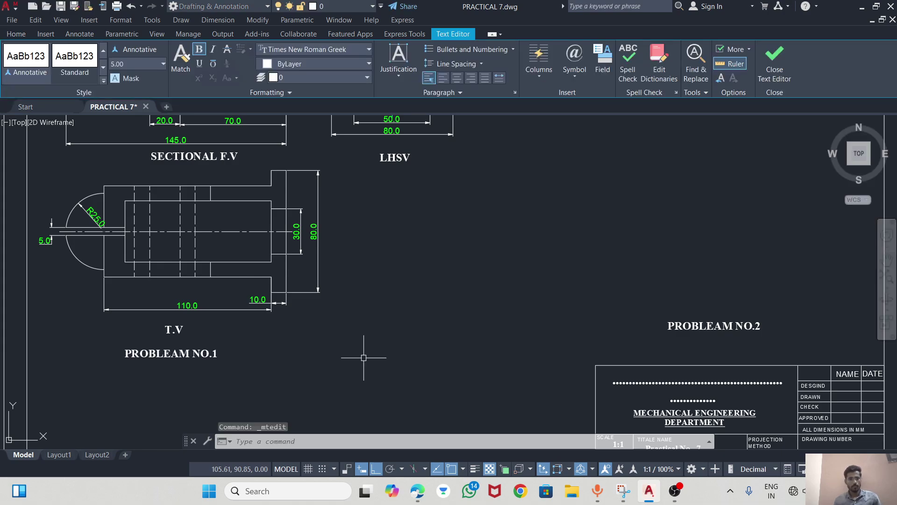
click(61, 7)
scroll(238, 136, down, 2)
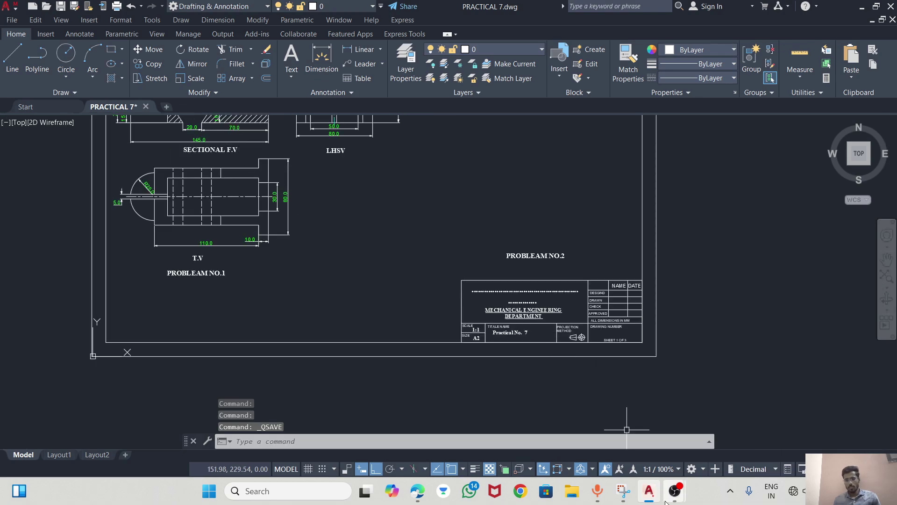
mouse_move(667, 500)
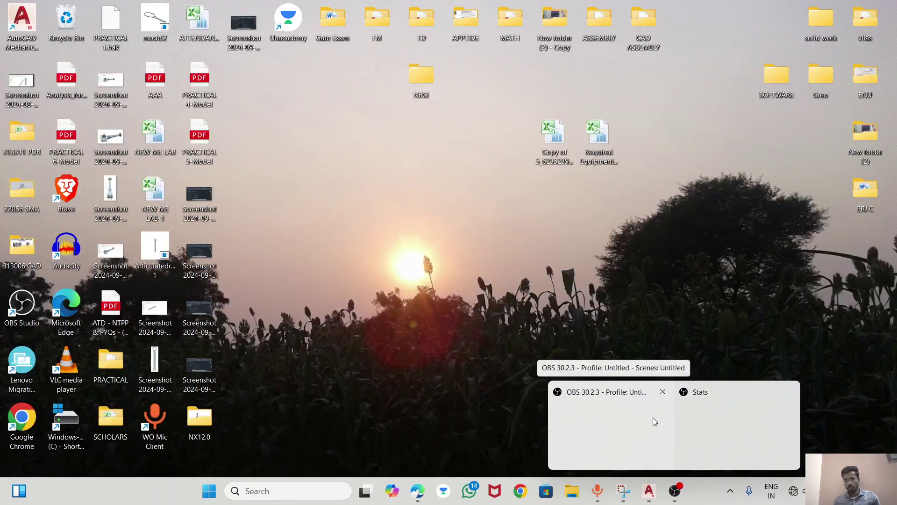
click(655, 416)
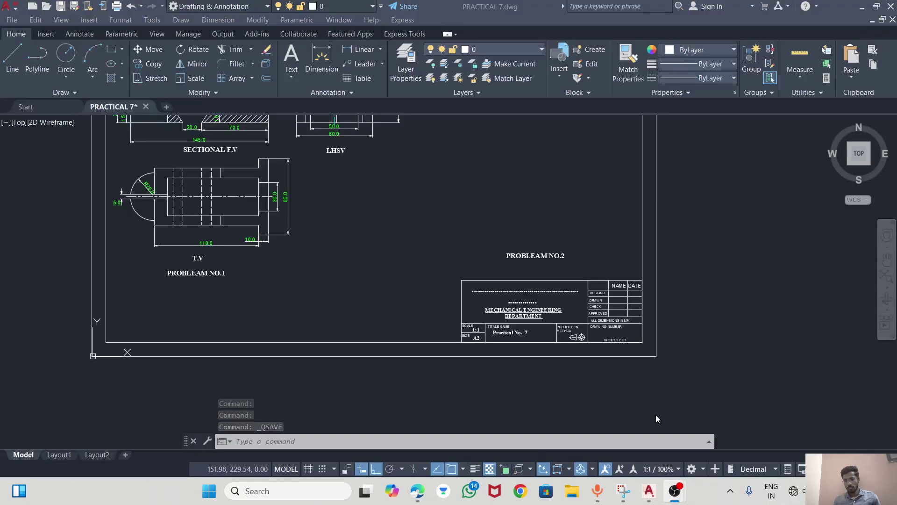
mouse_move(674, 491)
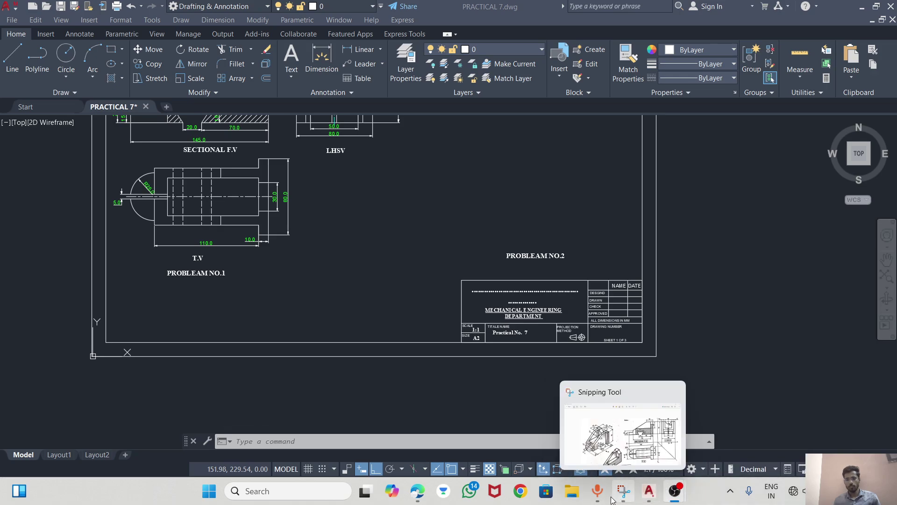
mouse_move(419, 494)
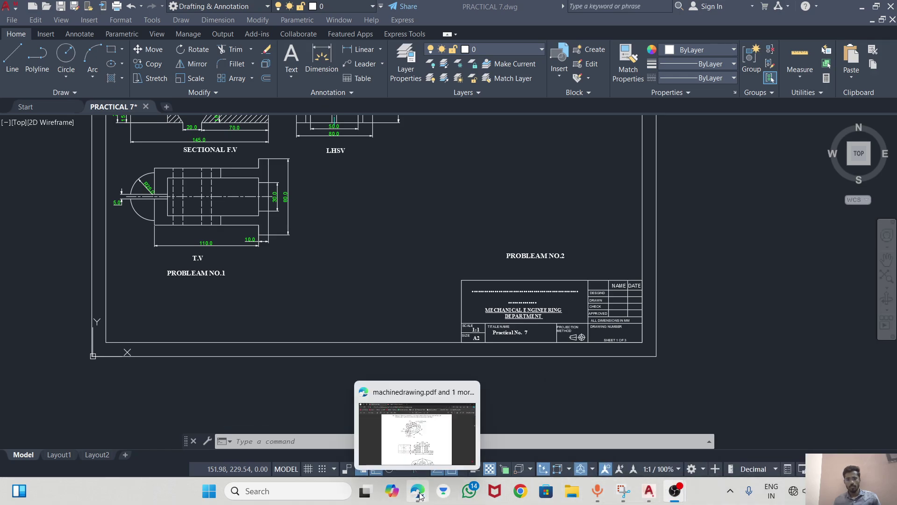
click(653, 493)
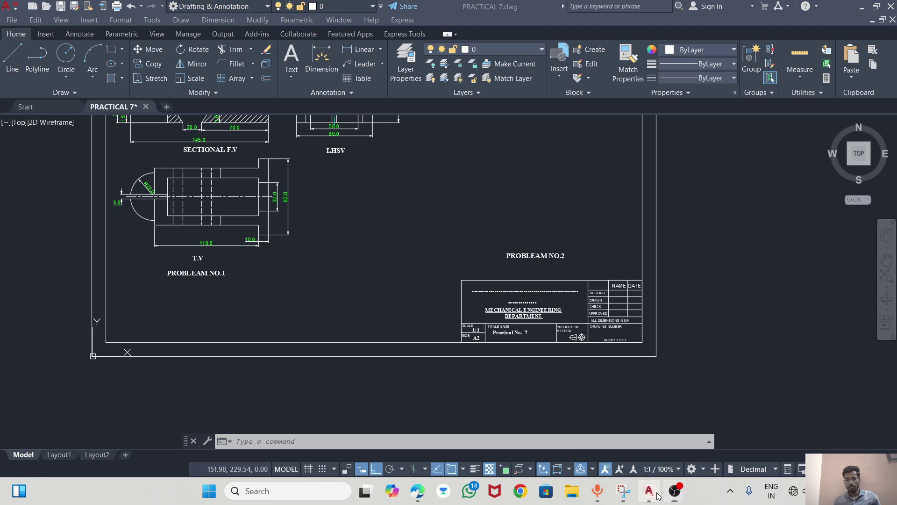
Save the PRACTICAL 7 drawing again.
middle_drag(355, 242, 399, 347)
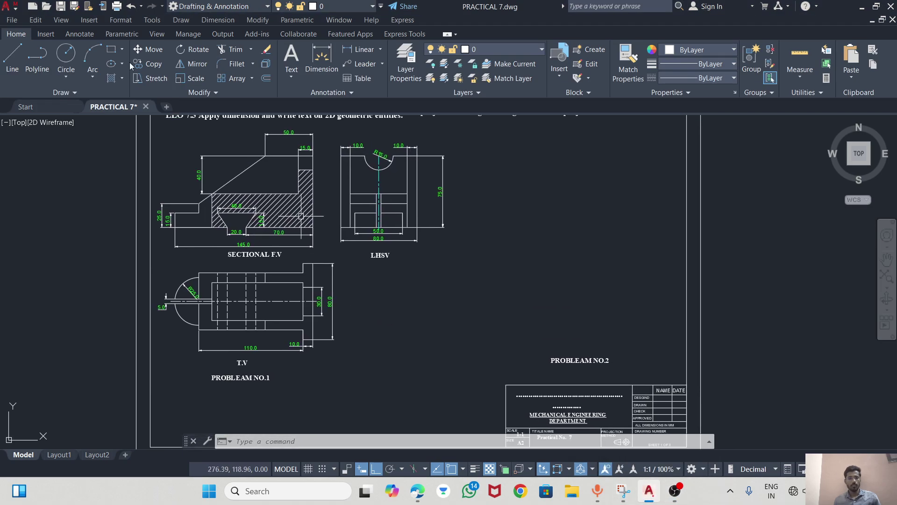
click(61, 7)
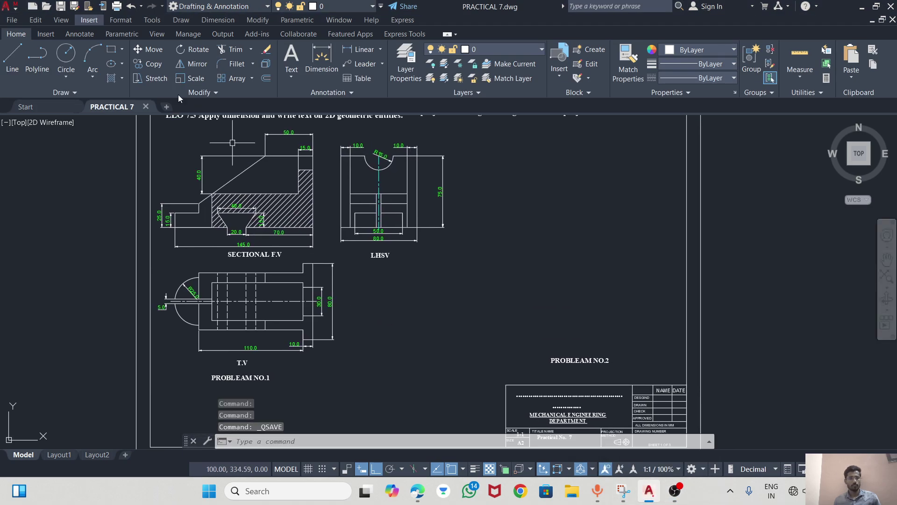
scroll(461, 285, down, 2)
scroll(509, 222, up, 2)
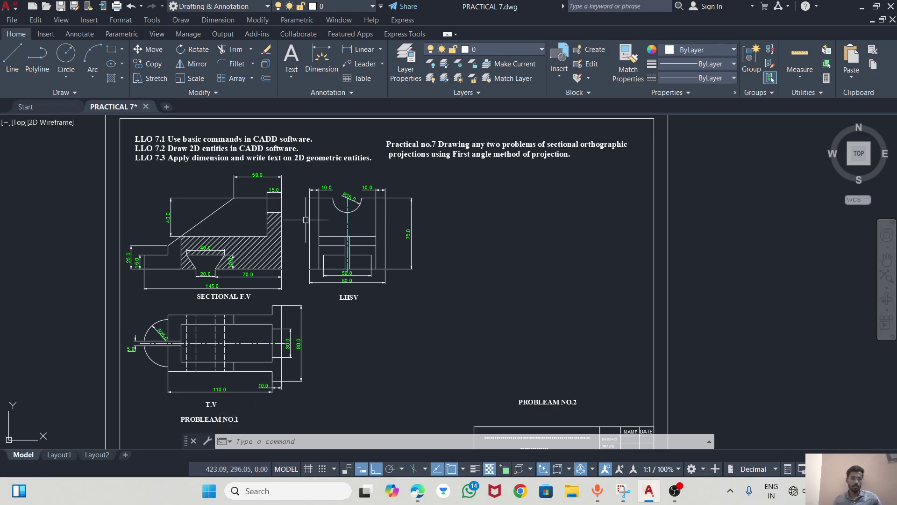
Set the colour of the top view's horizontal centre line to Cyan.
key(Escape)
click(255, 342)
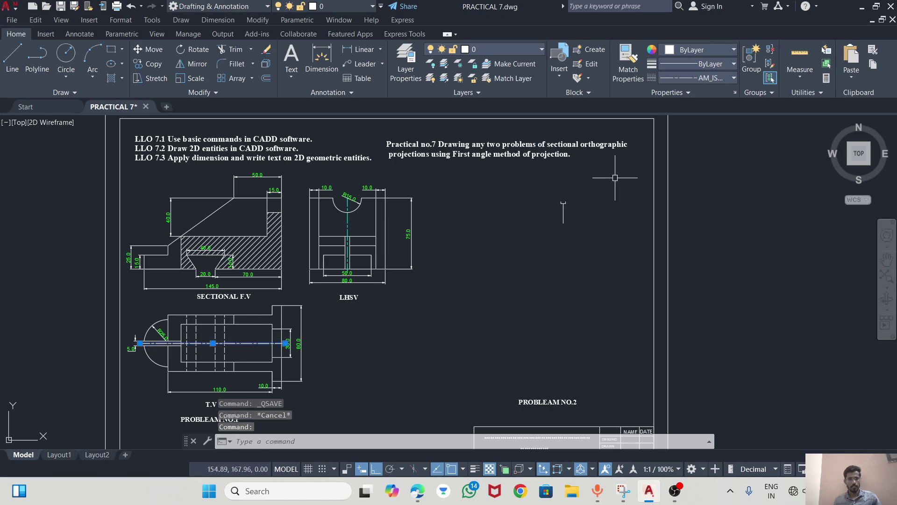
click(699, 78)
click(699, 77)
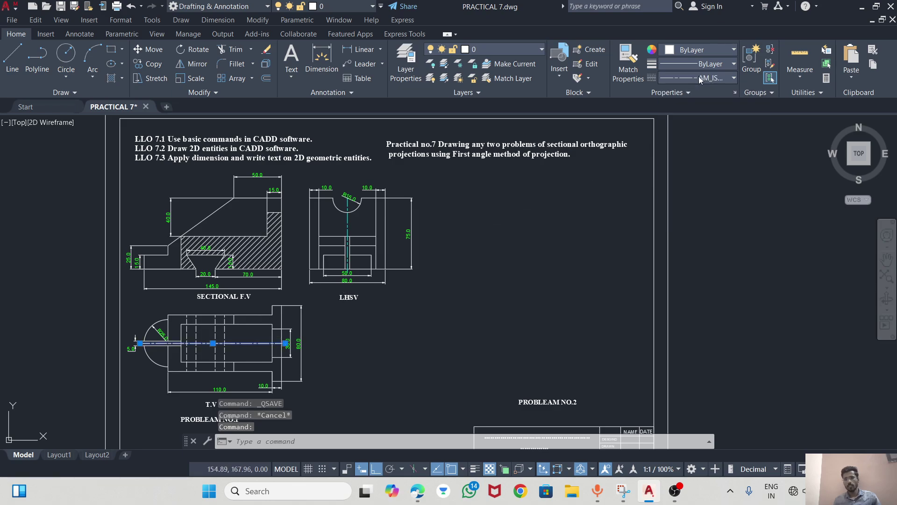
click(702, 51)
click(701, 168)
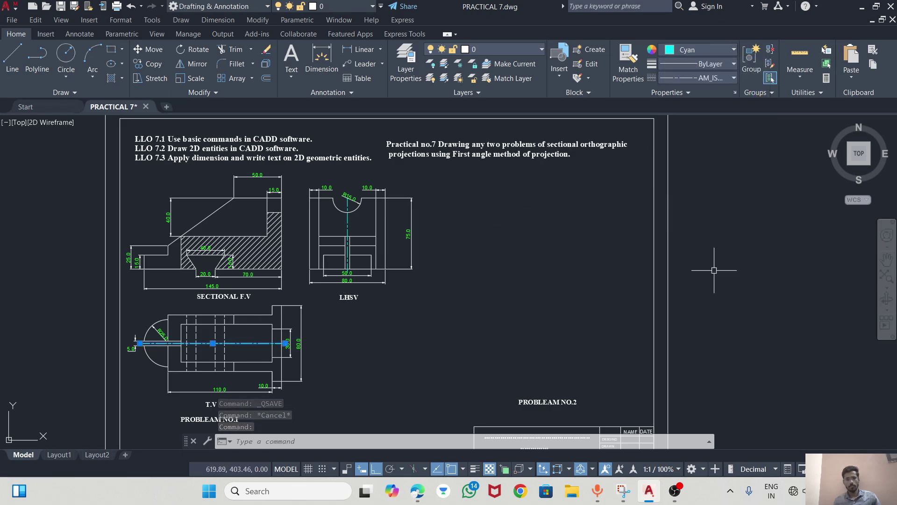
key(Escape)
scroll(352, 242, up, 3)
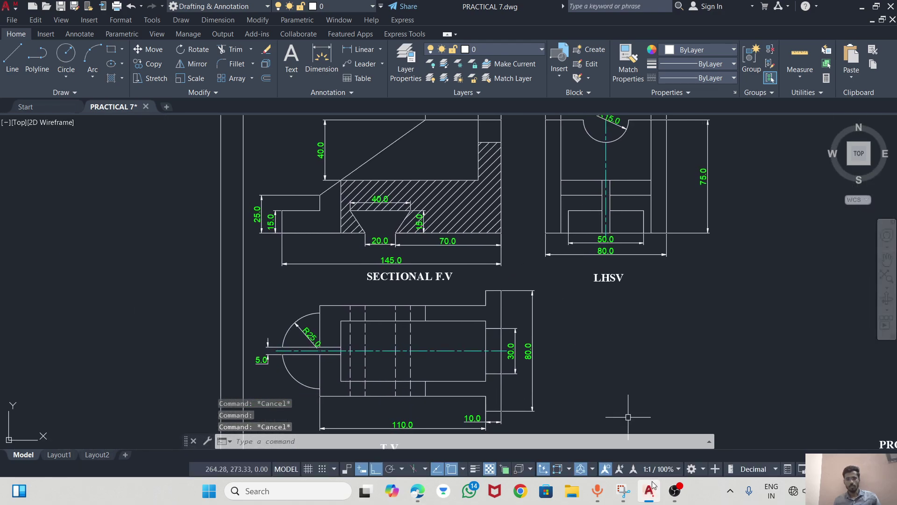
Check the reference drawing in Snipping Tool and move the sectional front view's vertical 40 mm dimension to the right side of that view.
click(624, 491)
scroll(557, 314, down, 2)
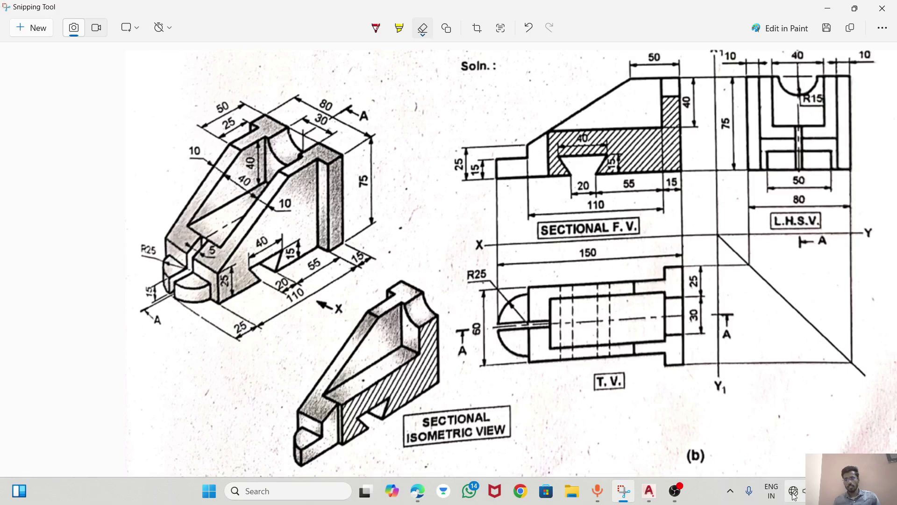
click(646, 497)
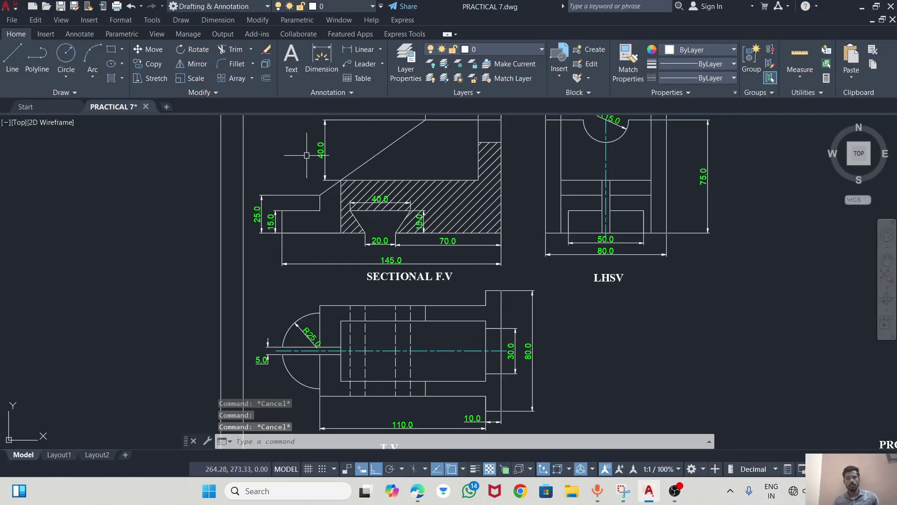
click(327, 154)
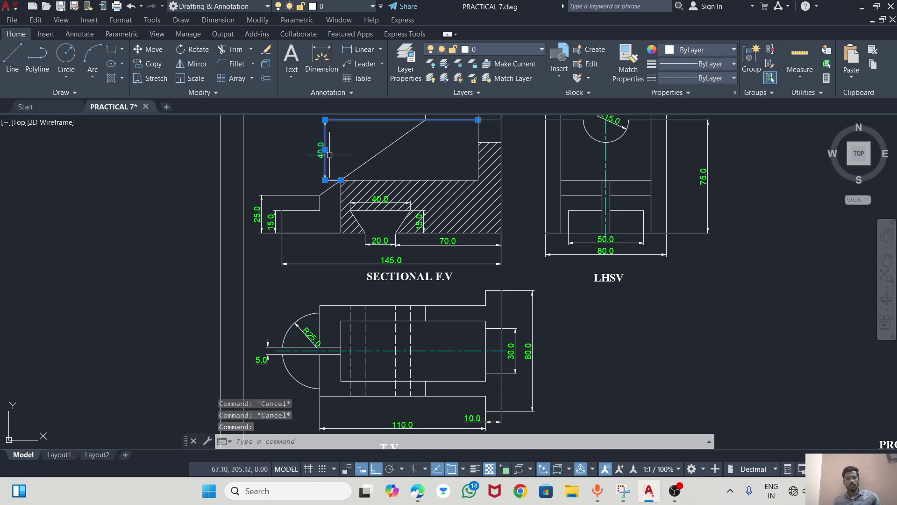
click(325, 149)
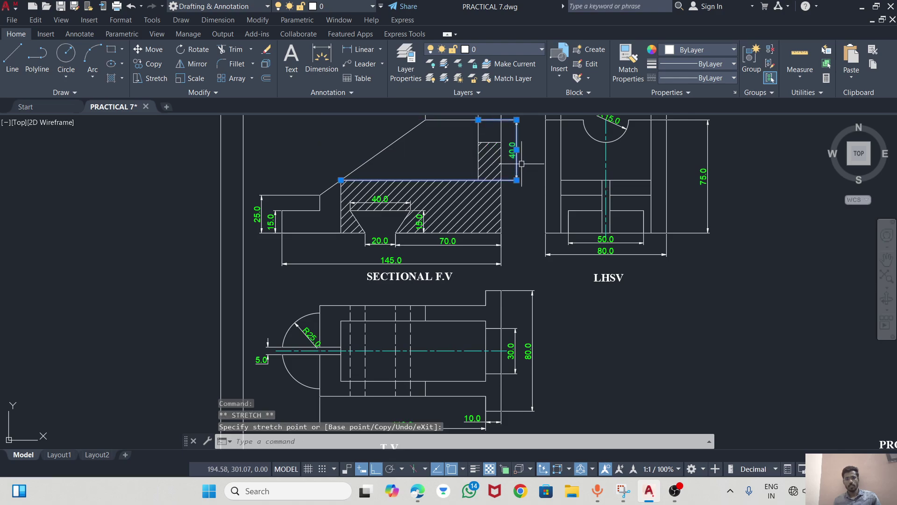
key(Escape)
Move the LHSV's vertical 75 mm overall height dimension closer to the view's right edge.
scroll(417, 219, down, 3)
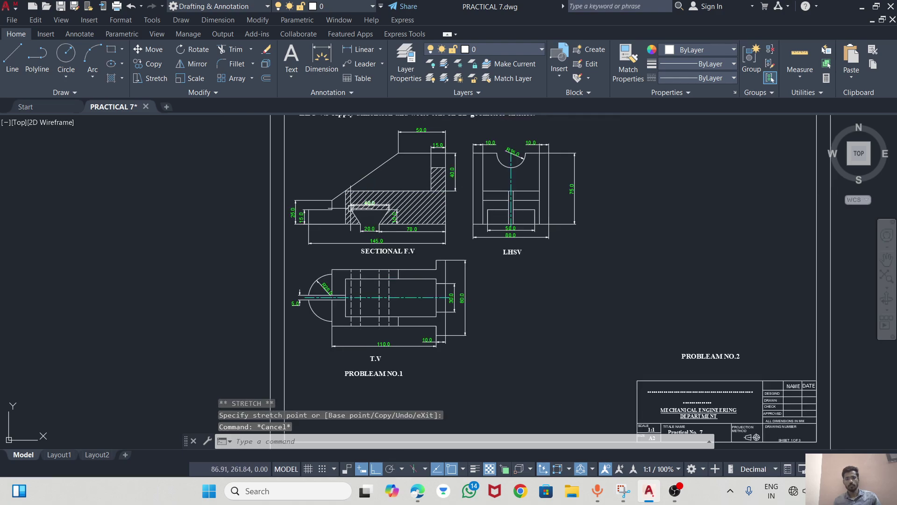
scroll(573, 194, up, 3)
click(574, 191)
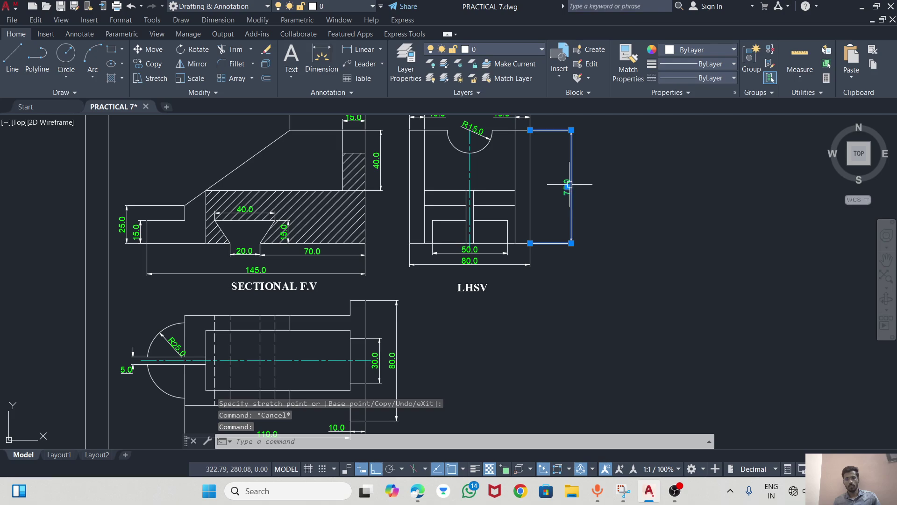
click(569, 185)
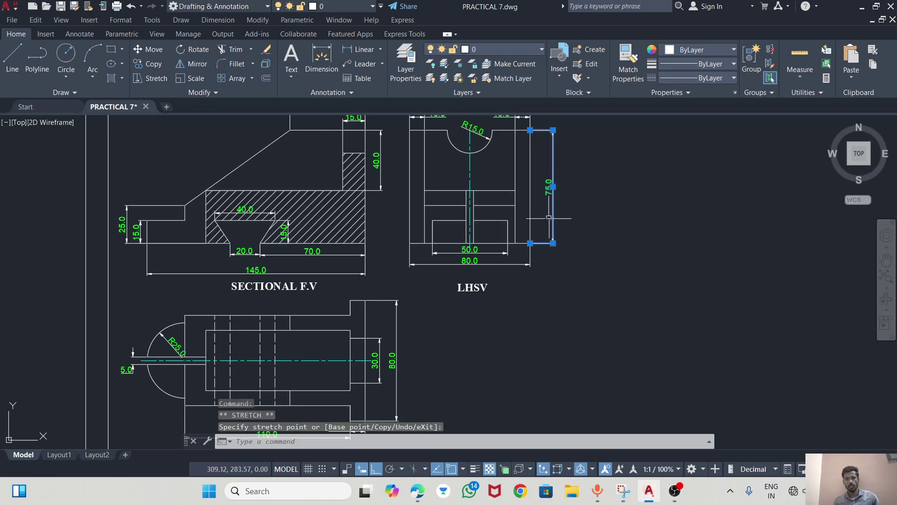
key(Escape)
Review the arranged problem 1 views within the title sheet and save the PRACTICAL 7 drawing.
scroll(558, 265, down, 2)
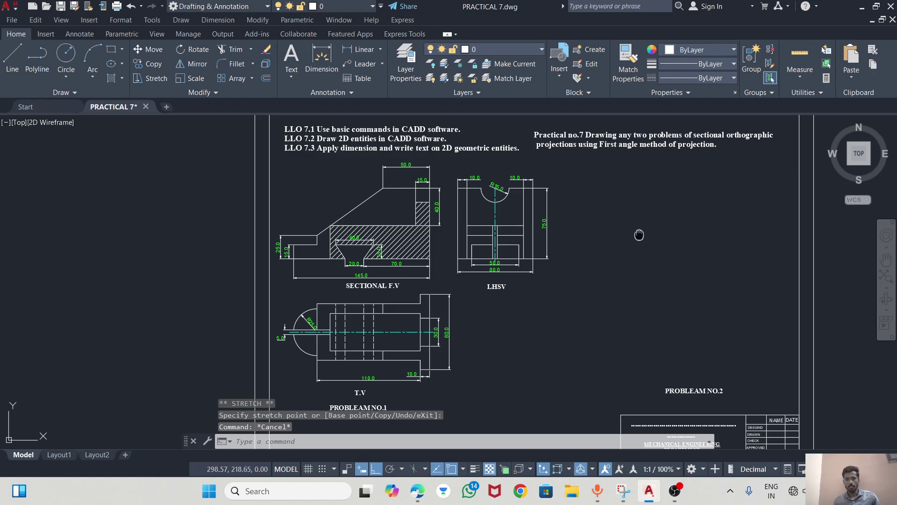
middle_drag(639, 234, 597, 215)
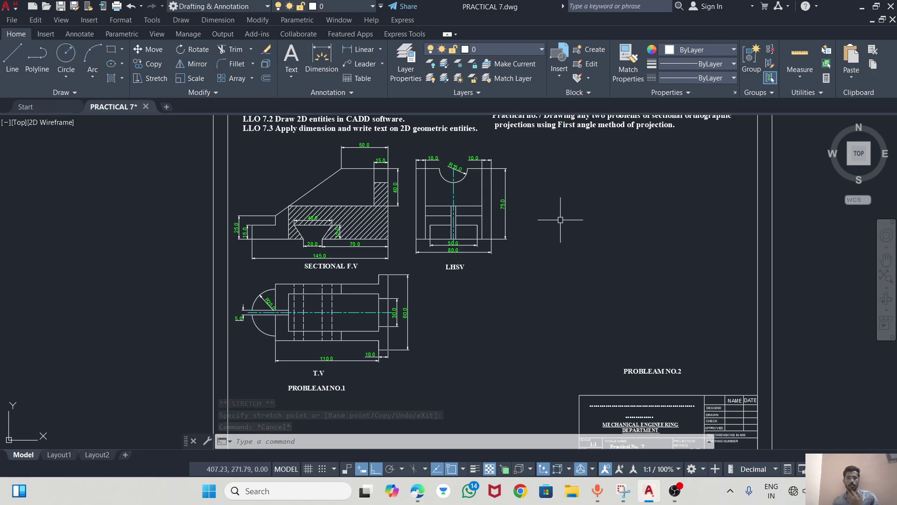
scroll(561, 222, down, 1)
scroll(551, 157, up, 1)
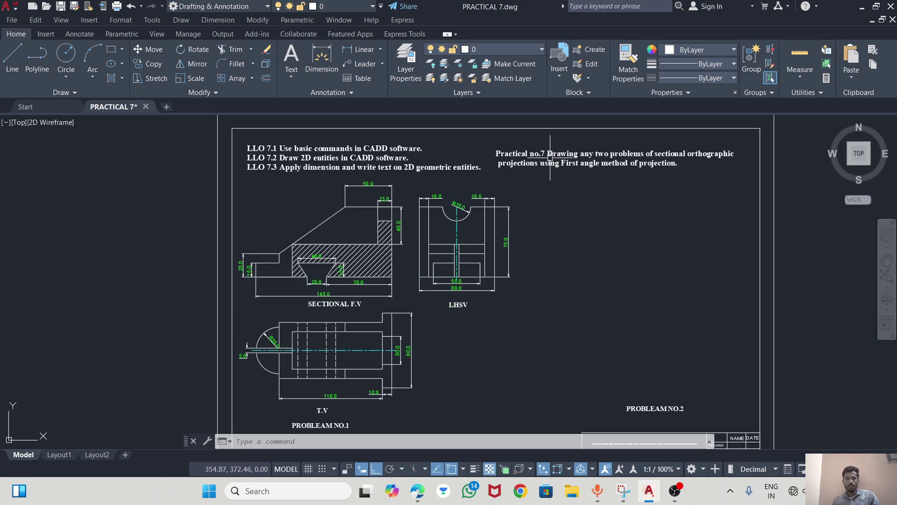
click(61, 7)
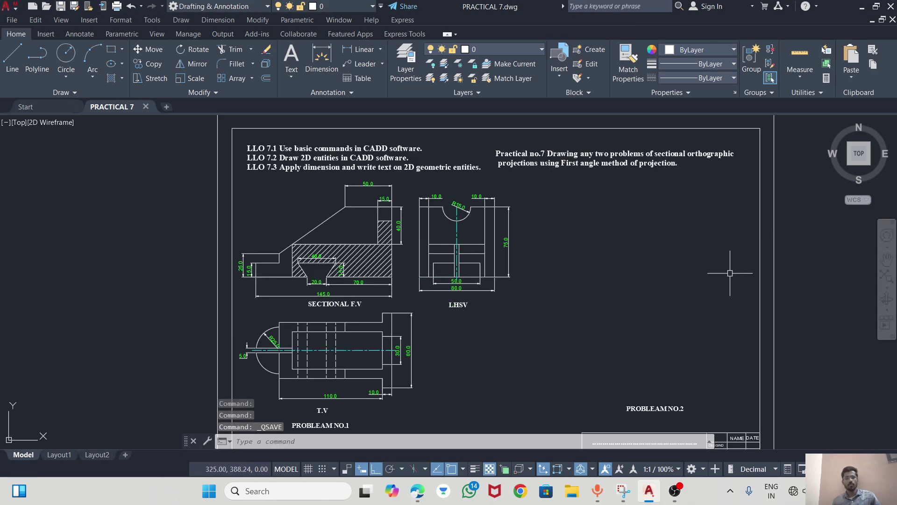
Switch to machinedrawing.pdf in the browser and examine the shaft support's isometric and orthographic views in Figure 4.7.
click(418, 491)
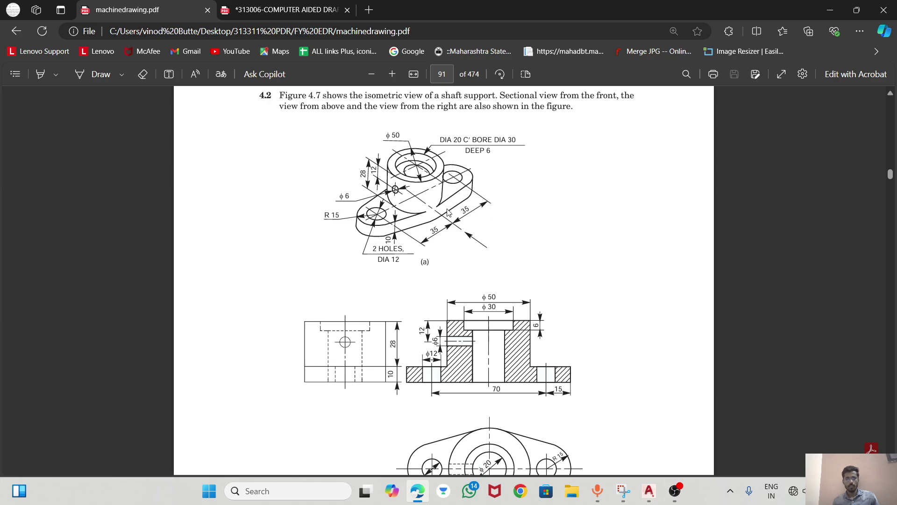
scroll(449, 212, down, 1)
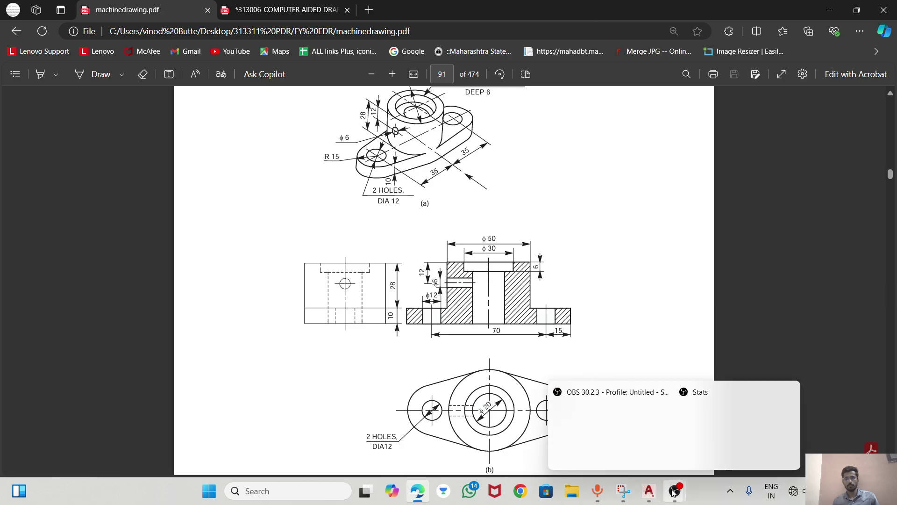
click(631, 437)
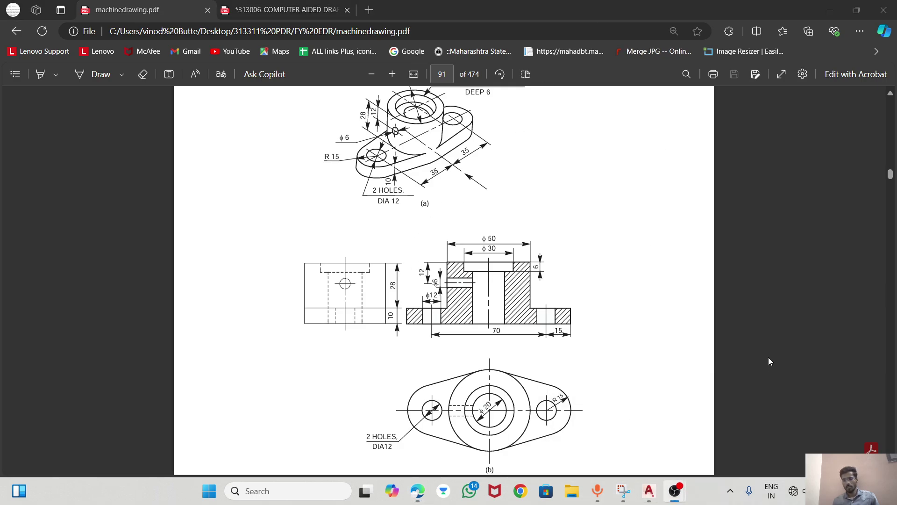